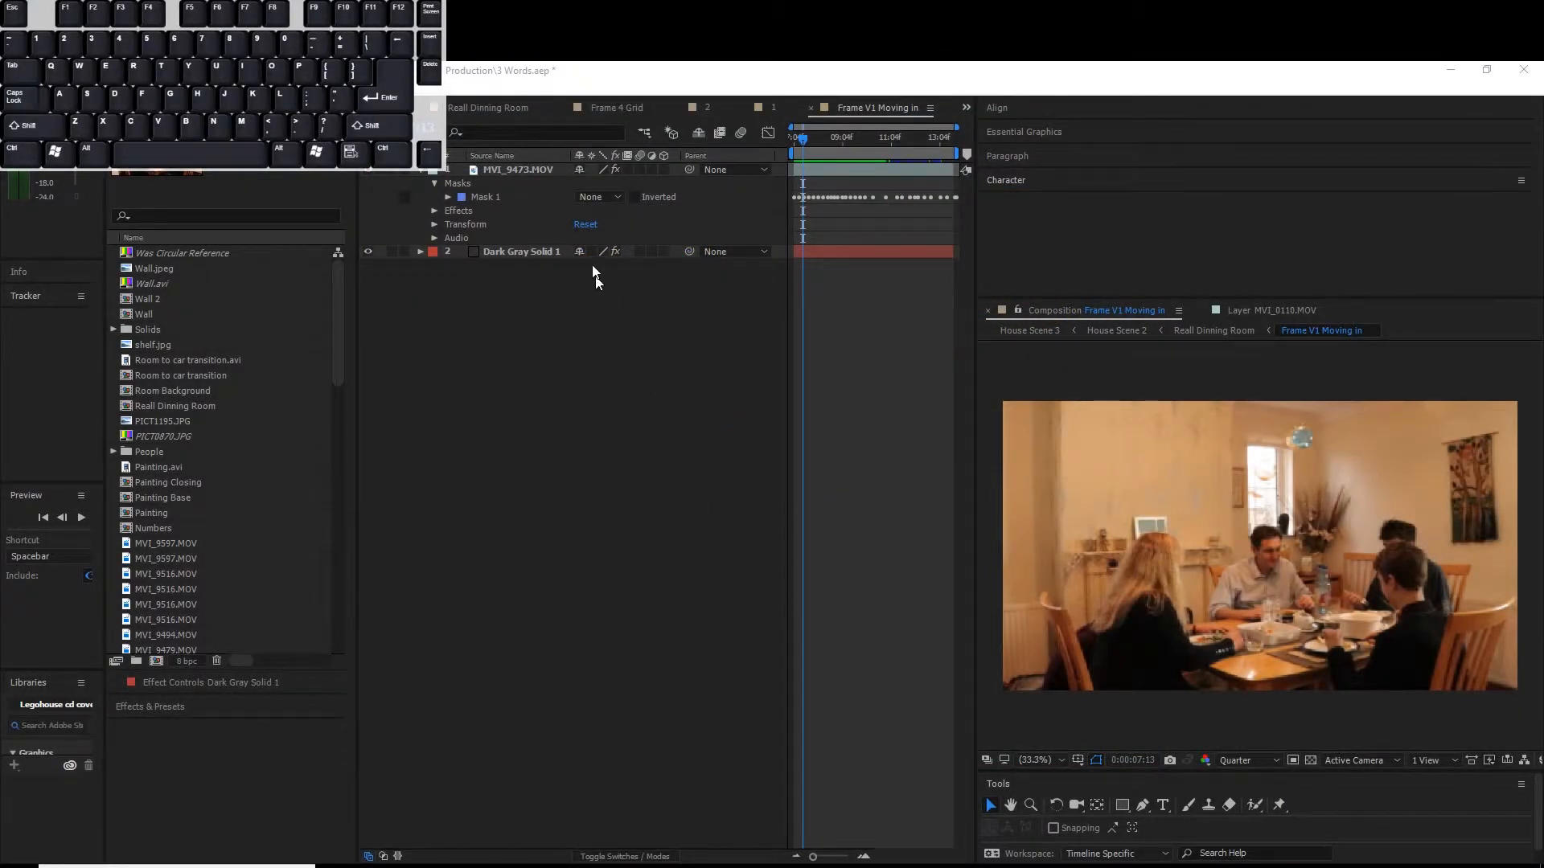
# - Open the MVI_9473.MOV layer's own footage, play and scrub through it, and return to the composition view
pyautogui.click(508, 168)
pyautogui.doubleClick(508, 169)
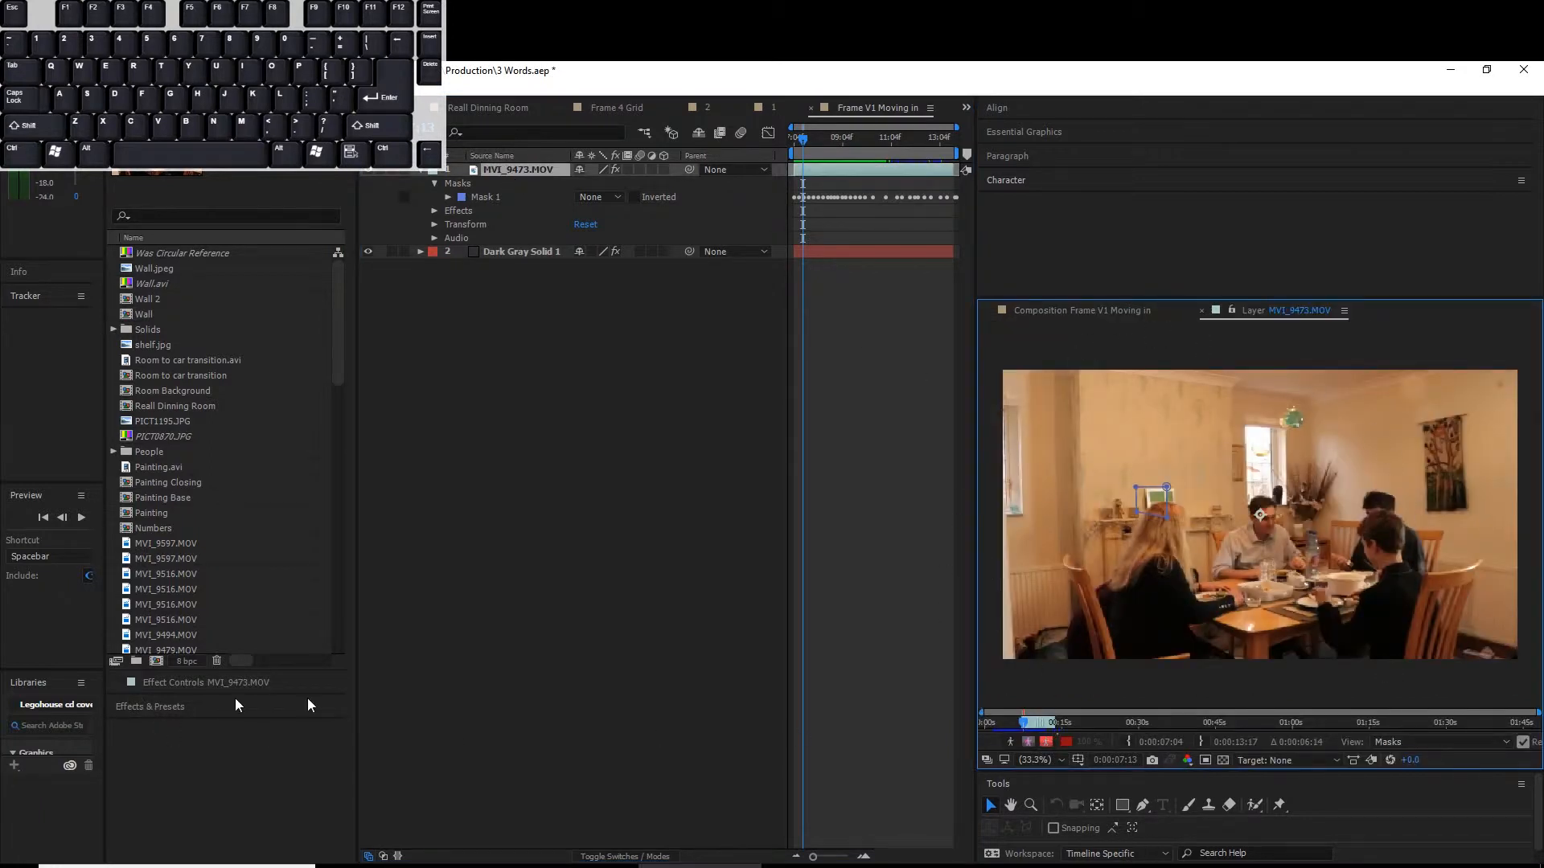
pyautogui.click(854, 636)
pyautogui.press('space')
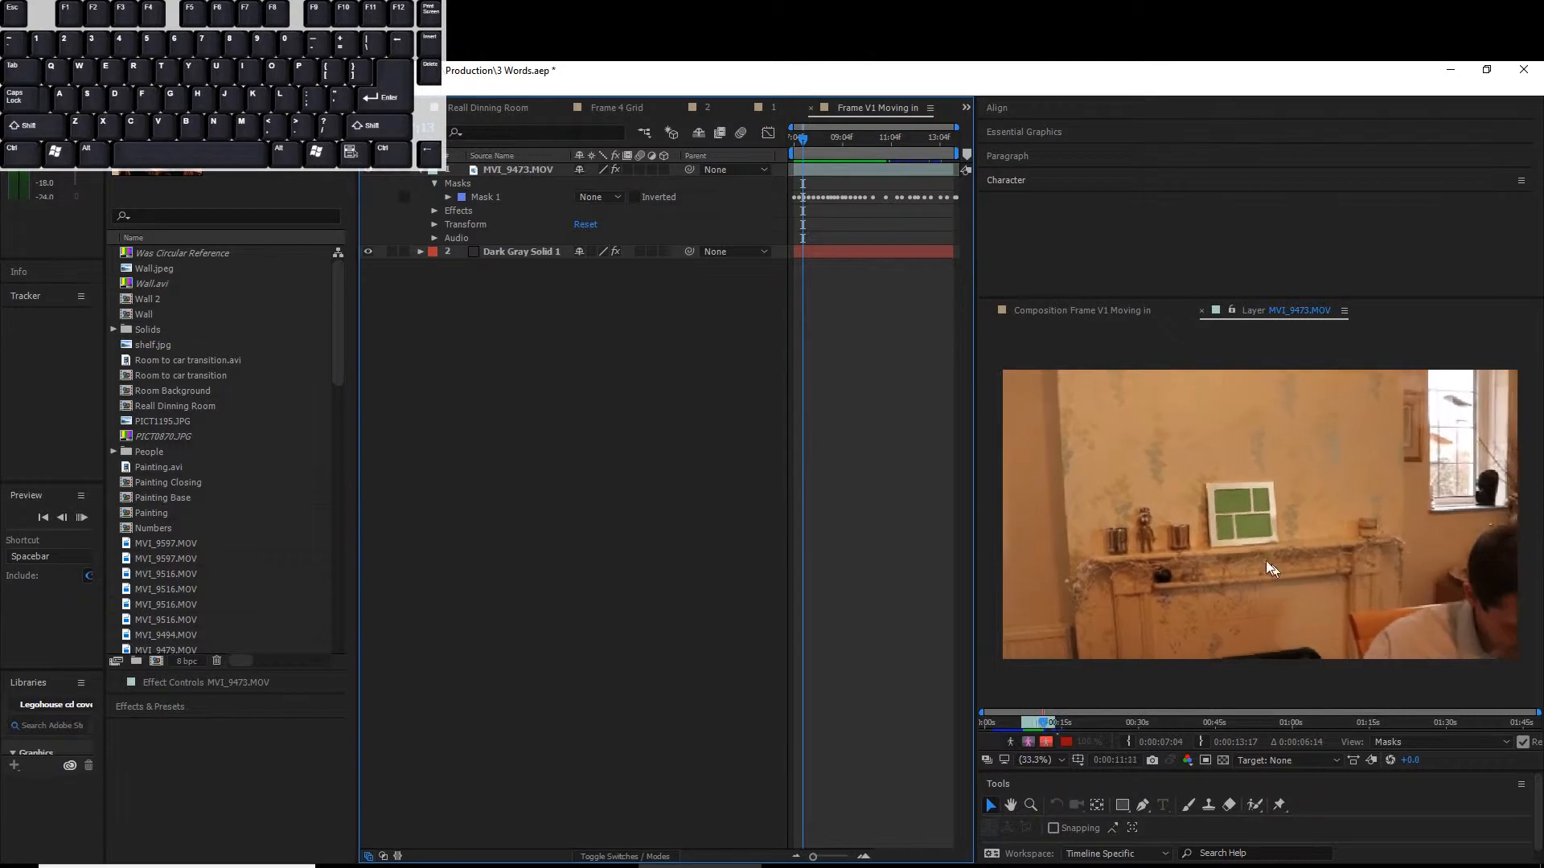
pyautogui.press('space')
pyautogui.moveTo(1054, 724); pyautogui.dragTo(1030, 728)
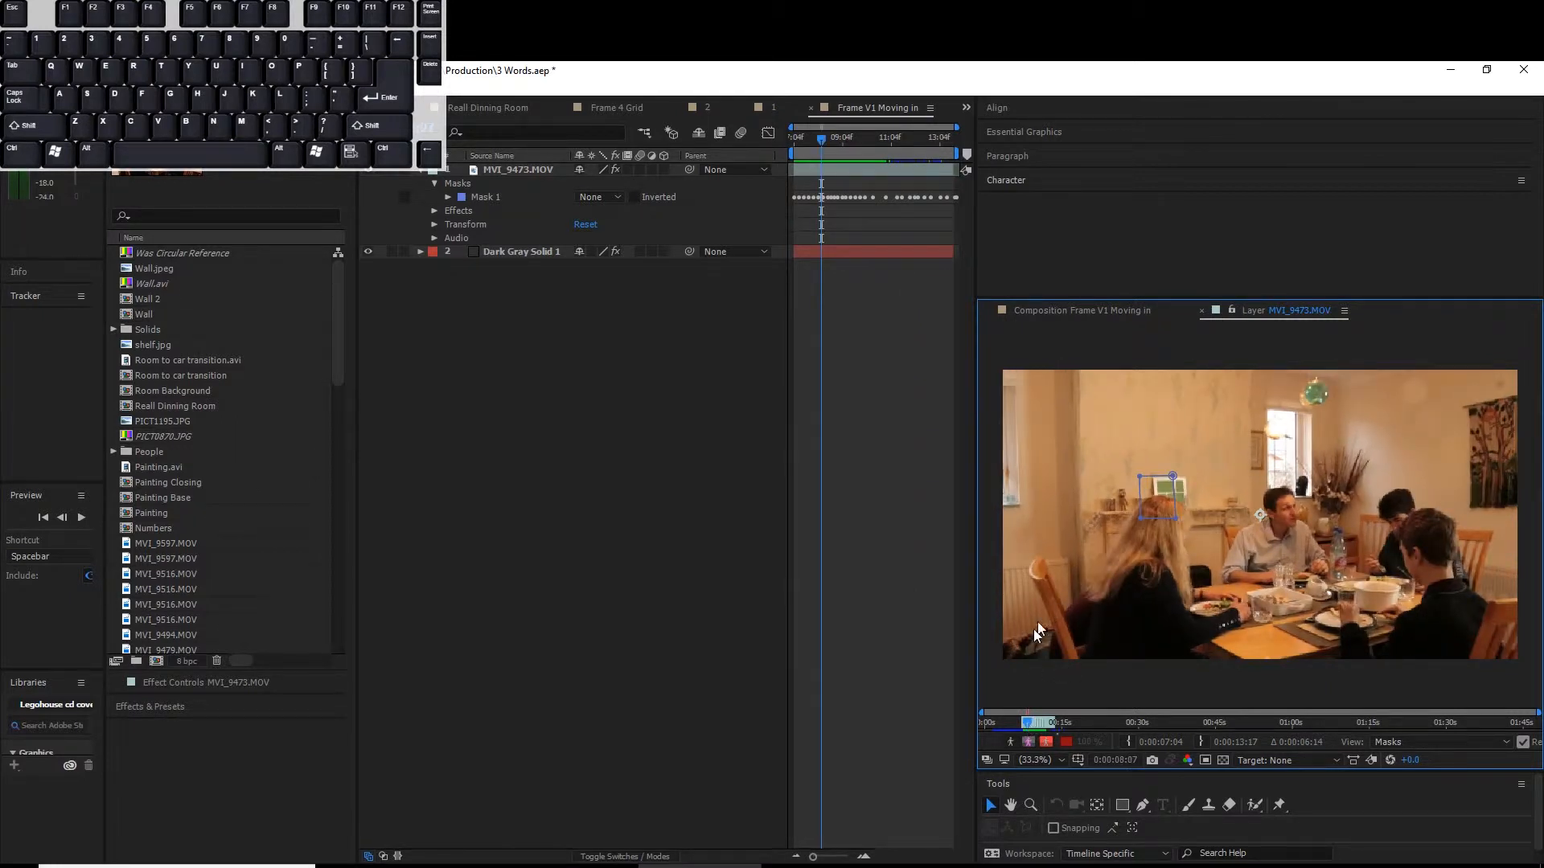
pyautogui.moveTo(1026, 730); pyautogui.dragTo(1063, 738)
pyautogui.click(1081, 310)
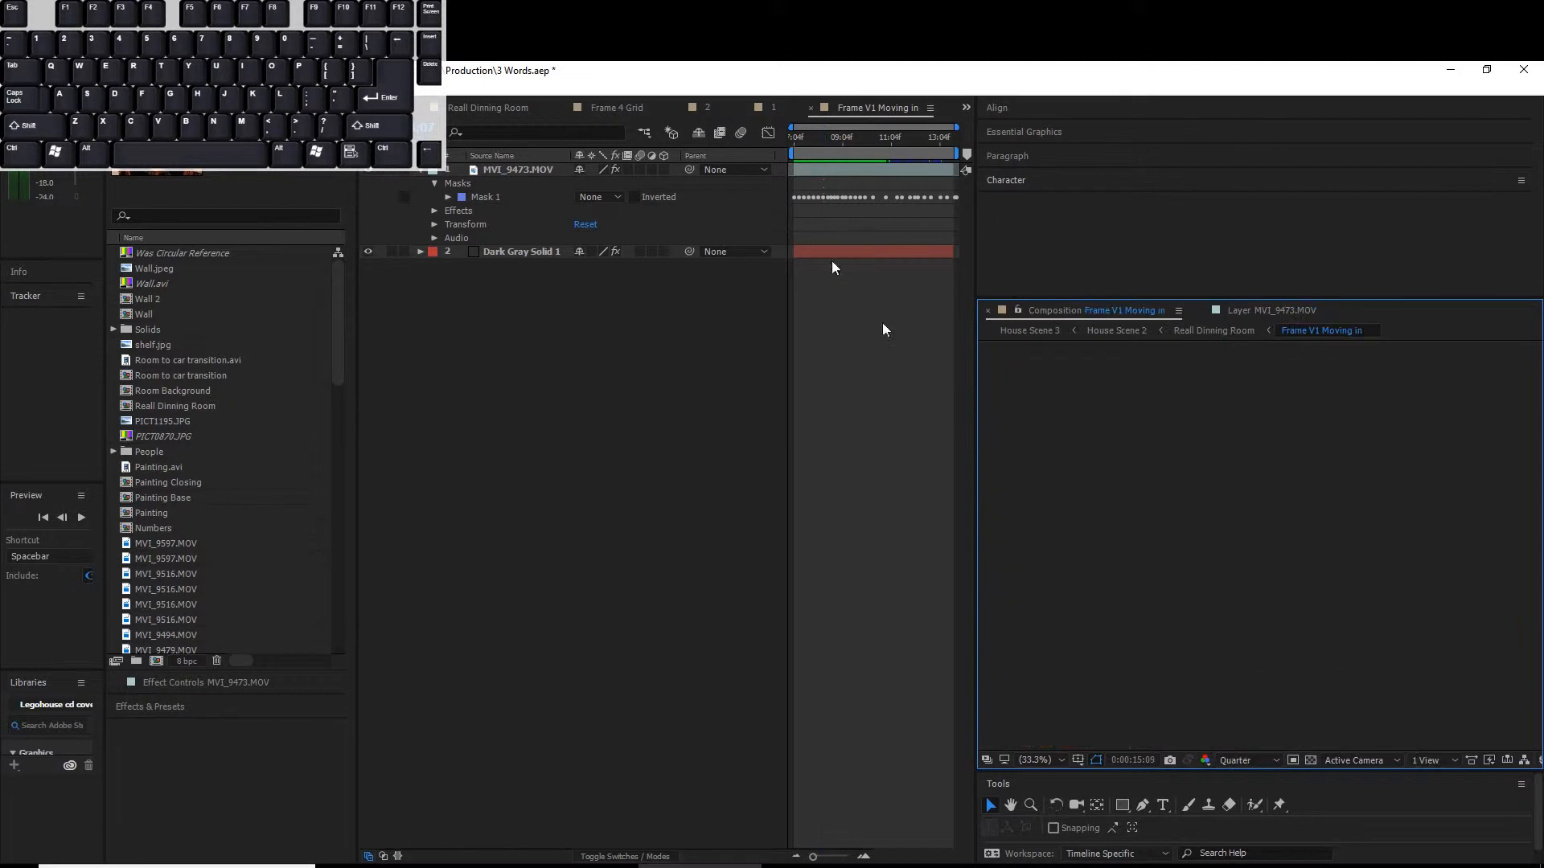
# - Go to 0:00:09:05 and expand the MVI_9473.MOV layer's effects to examine Warp Stabilizer VFX, 3D Camera Tracker and Keylight (1.2)
pyautogui.click(844, 138)
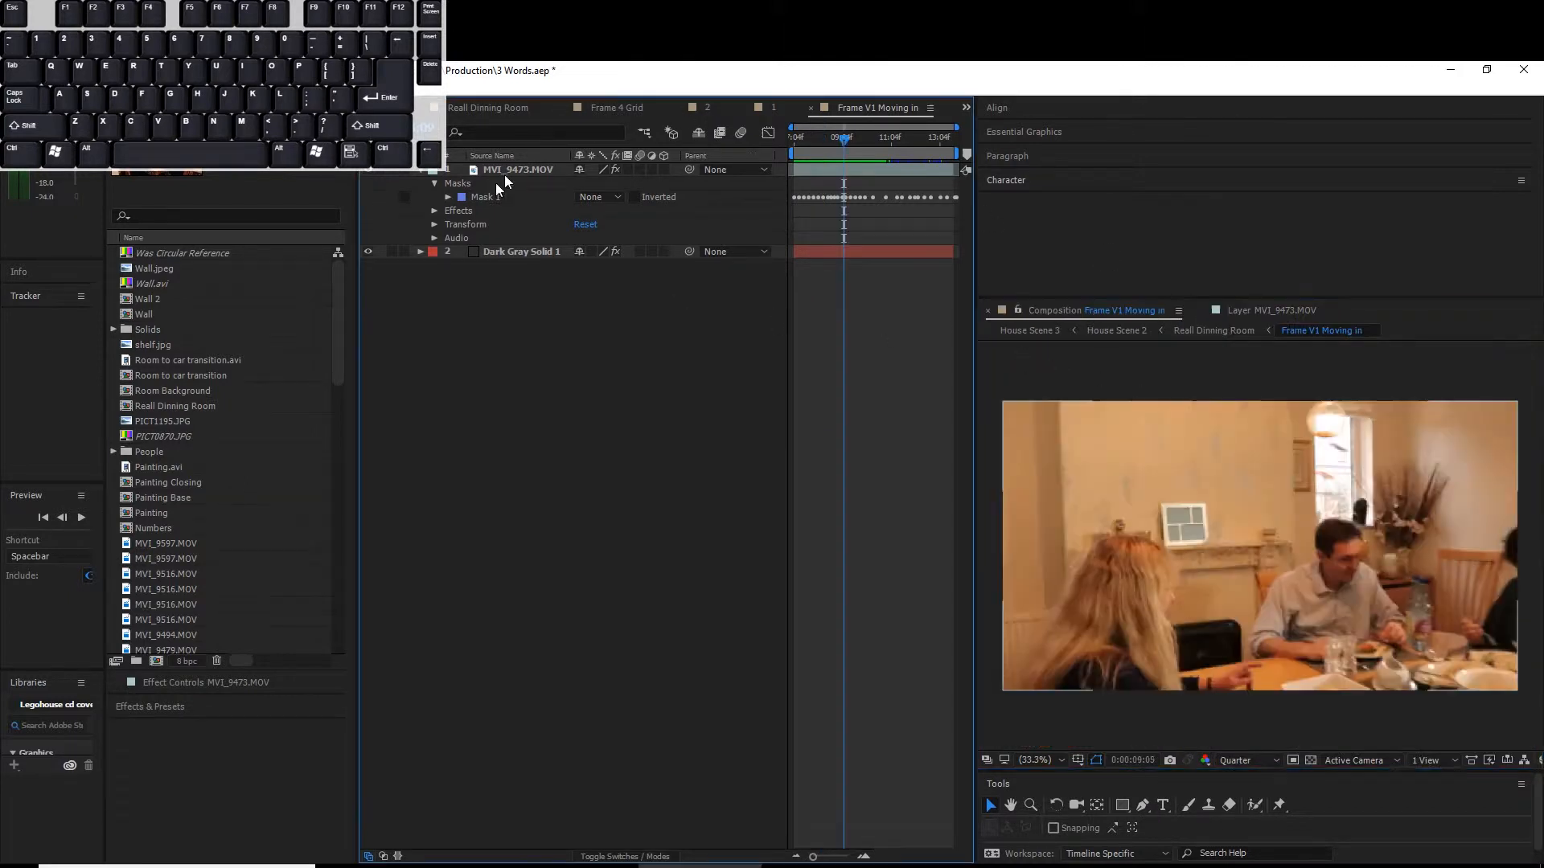
pyautogui.click(434, 211)
pyautogui.click(496, 238)
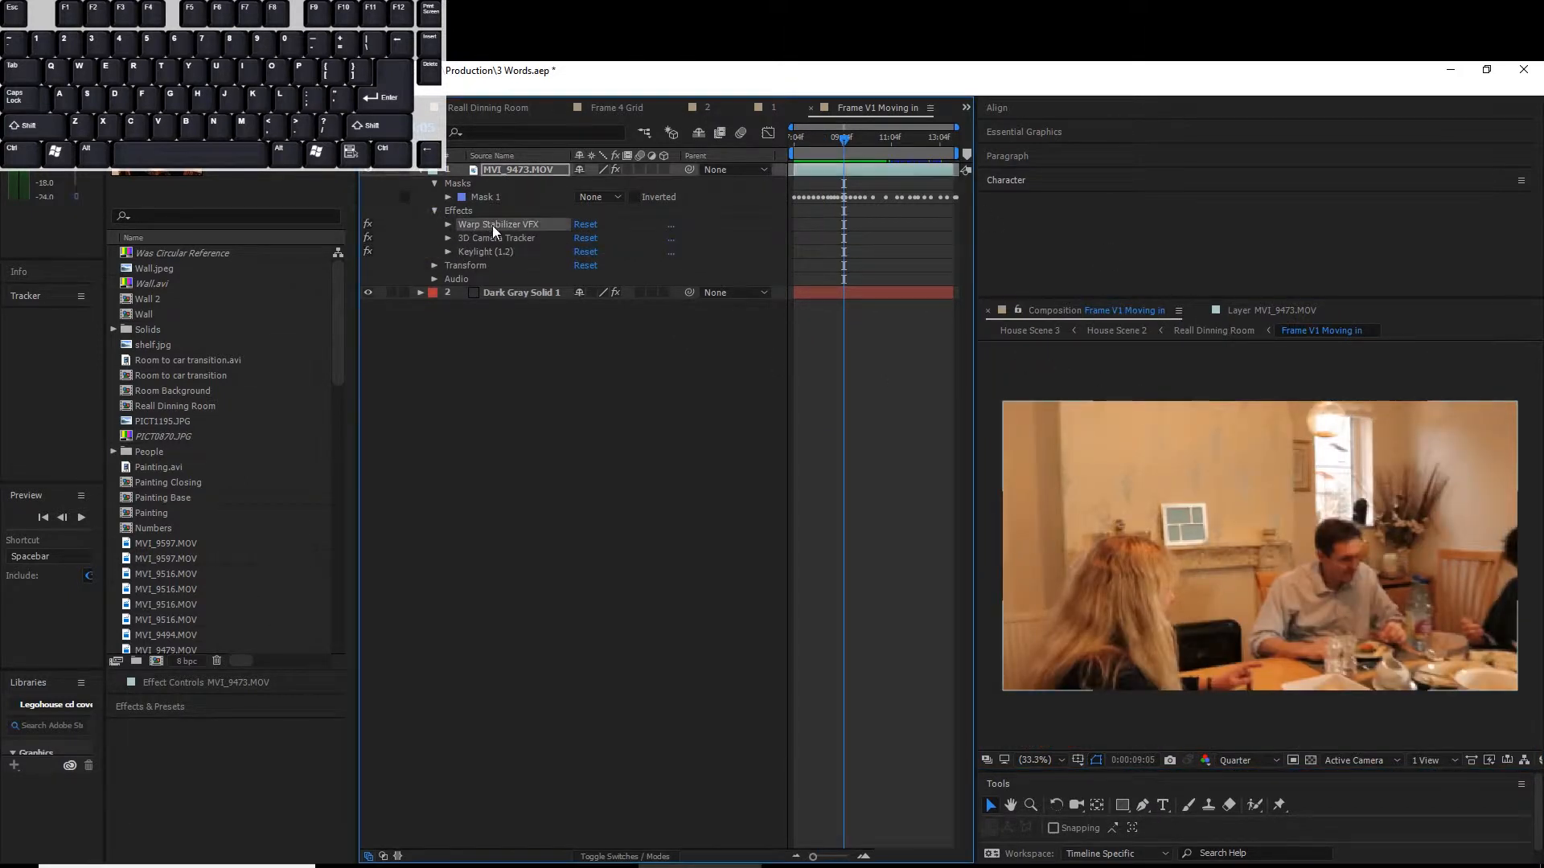
pyautogui.click(508, 253)
pyautogui.click(513, 240)
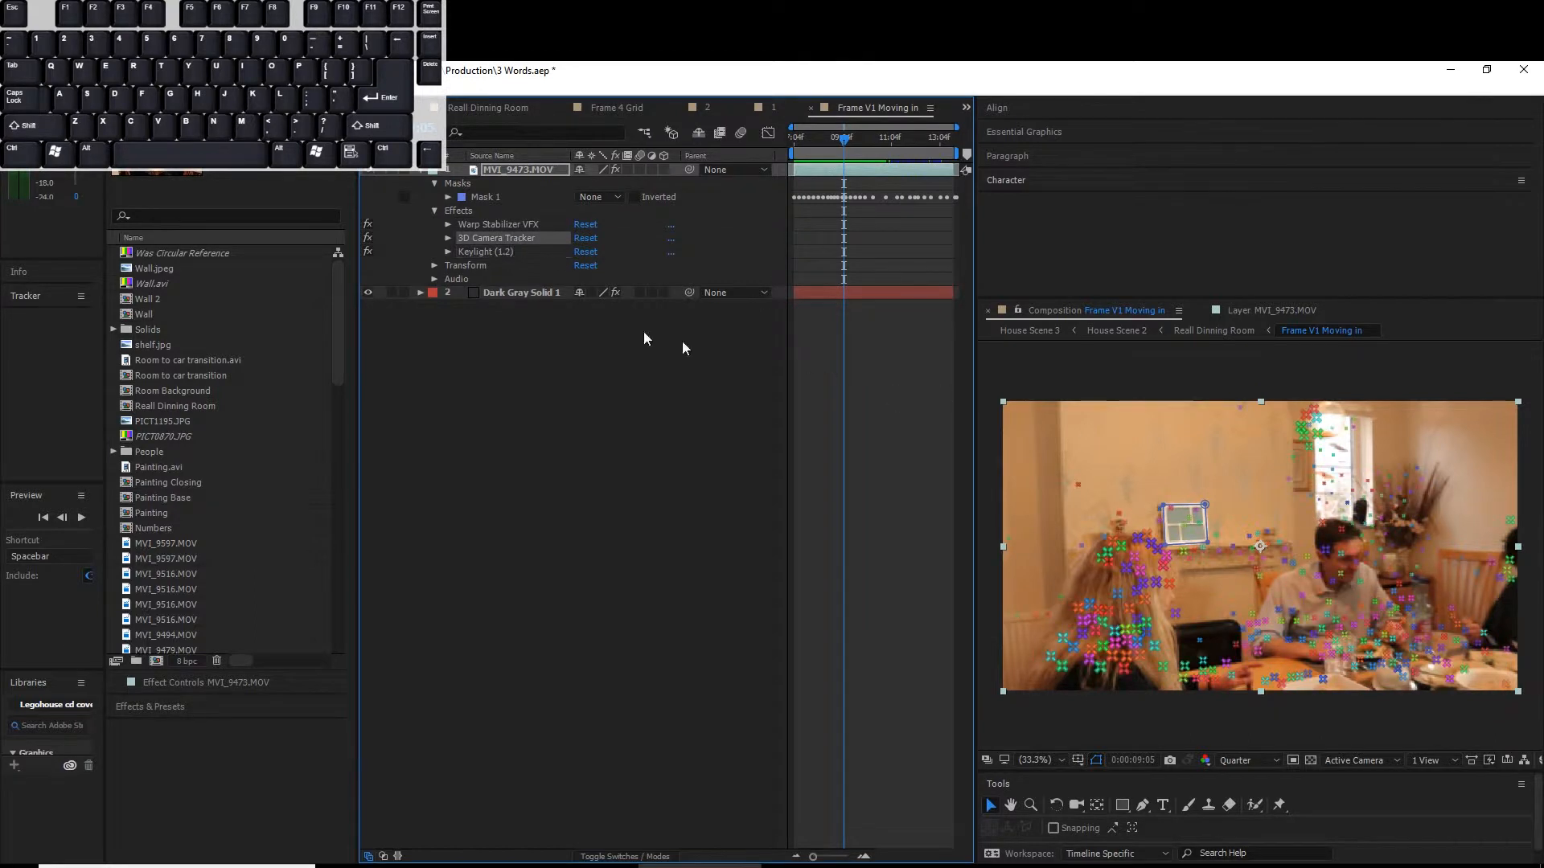
pyautogui.click(504, 253)
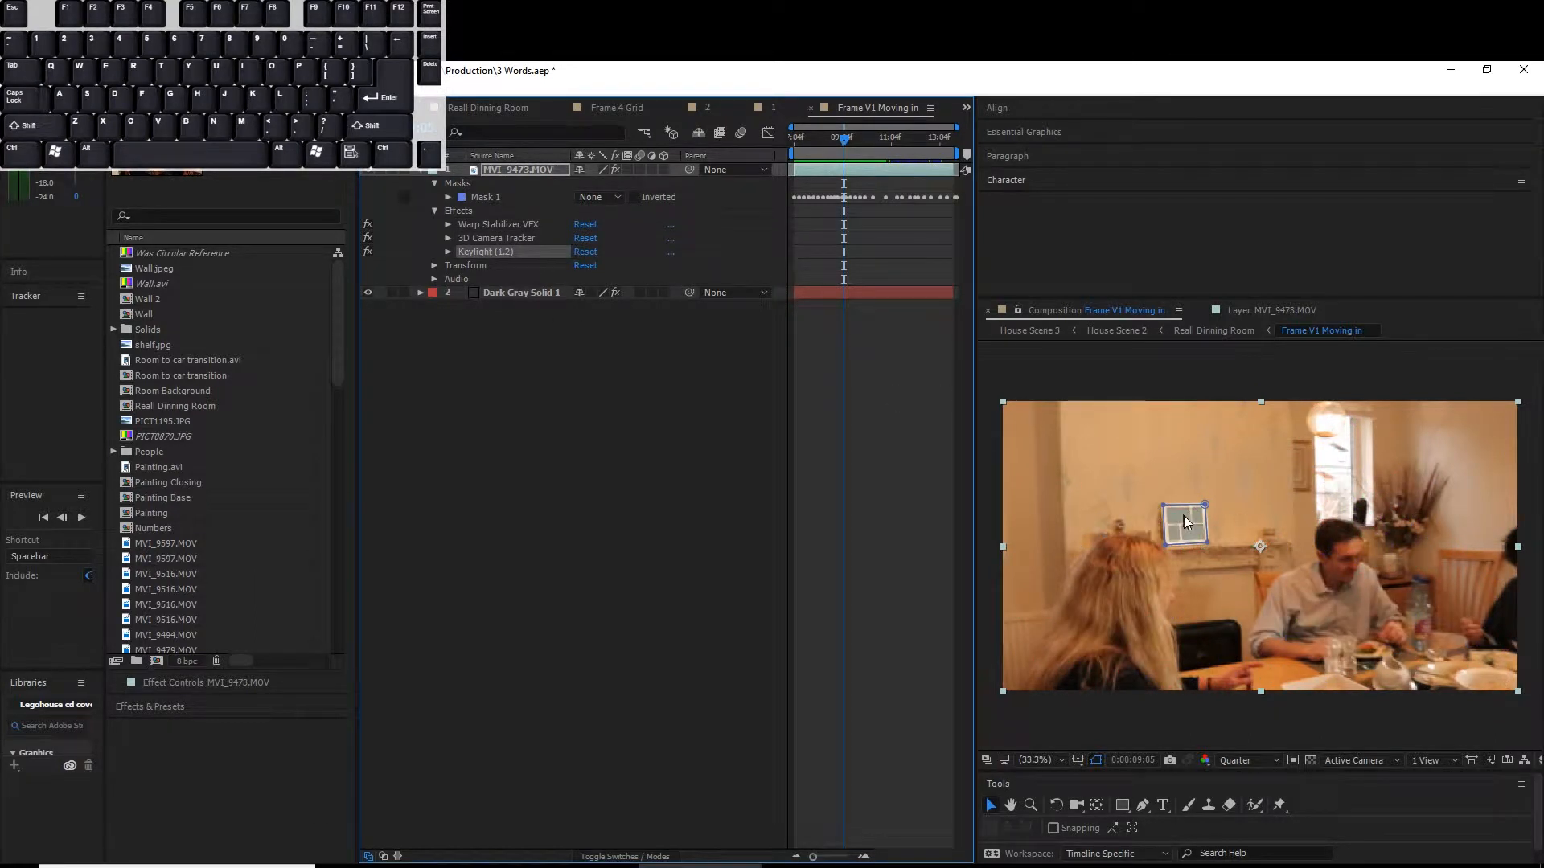
# - Hide and reshow the Dark Gray Solid 1 layer, and inspect Warp Stabilizer VFX and Mask 1 on the MVI_9473.MOV layer
pyautogui.click(367, 294)
pyautogui.click(368, 294)
pyautogui.click(515, 225)
pyautogui.click(489, 198)
pyautogui.click(526, 170)
# - Open the Reall Dinning Room composition and return to the start of its timeline, showing a longer time span
pyautogui.click(487, 107)
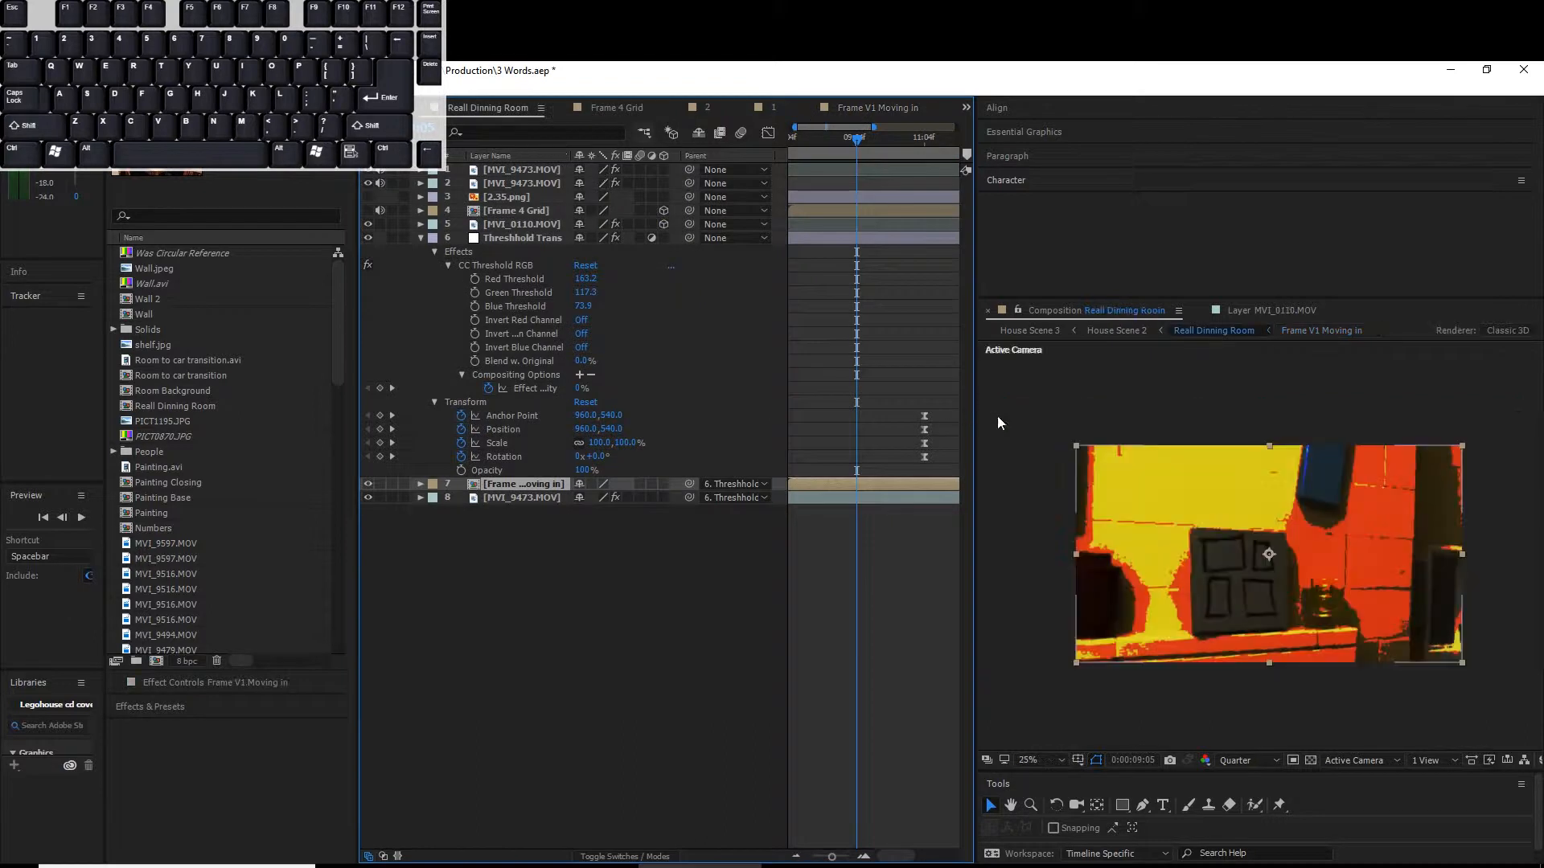
pyautogui.moveTo(854, 147); pyautogui.dragTo(793, 147)
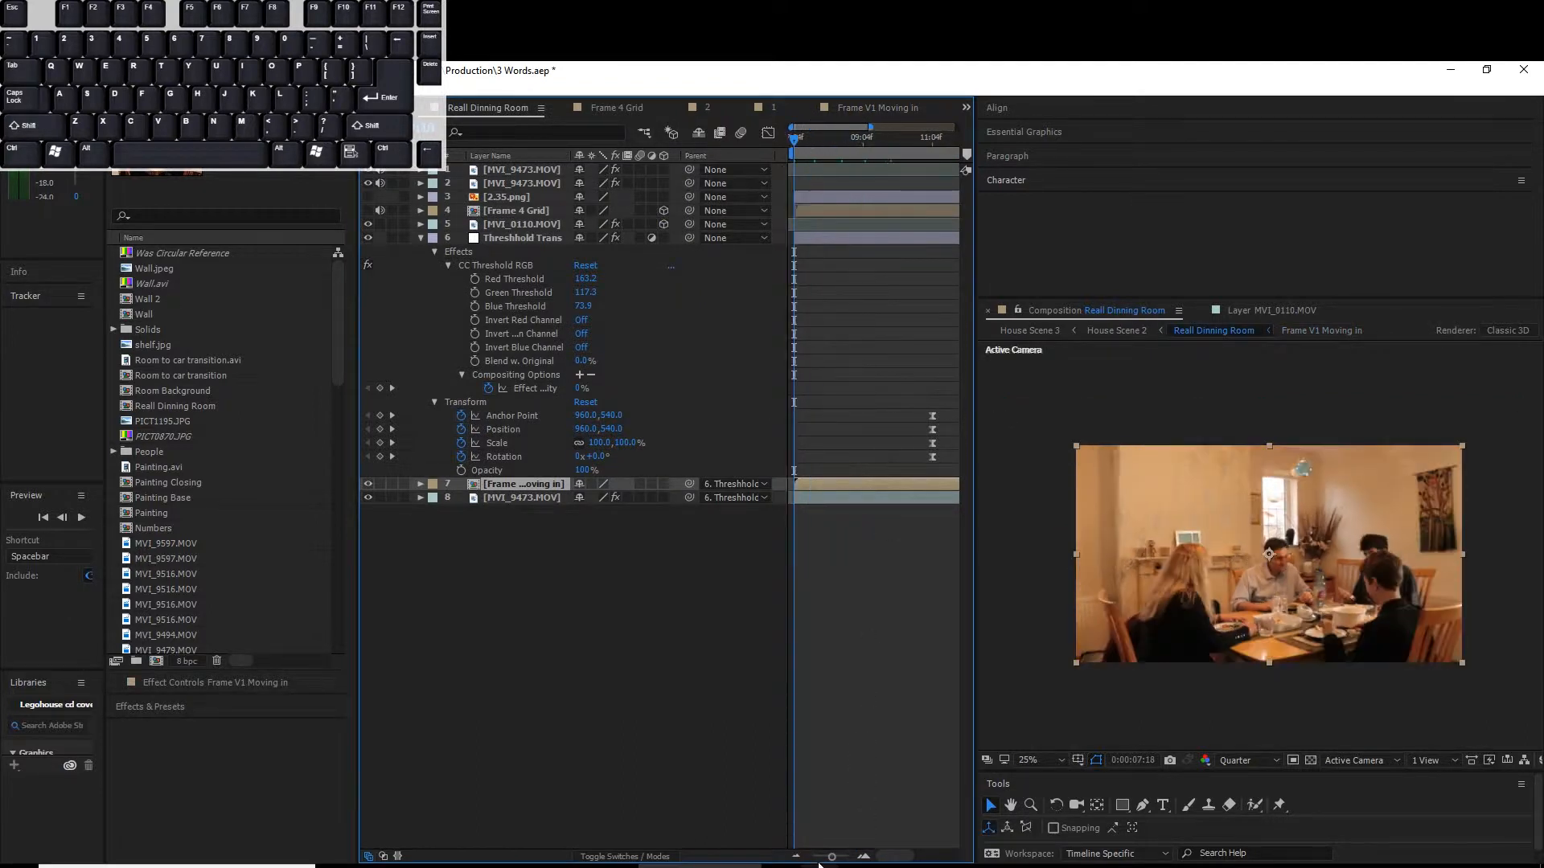
pyautogui.click(794, 847)
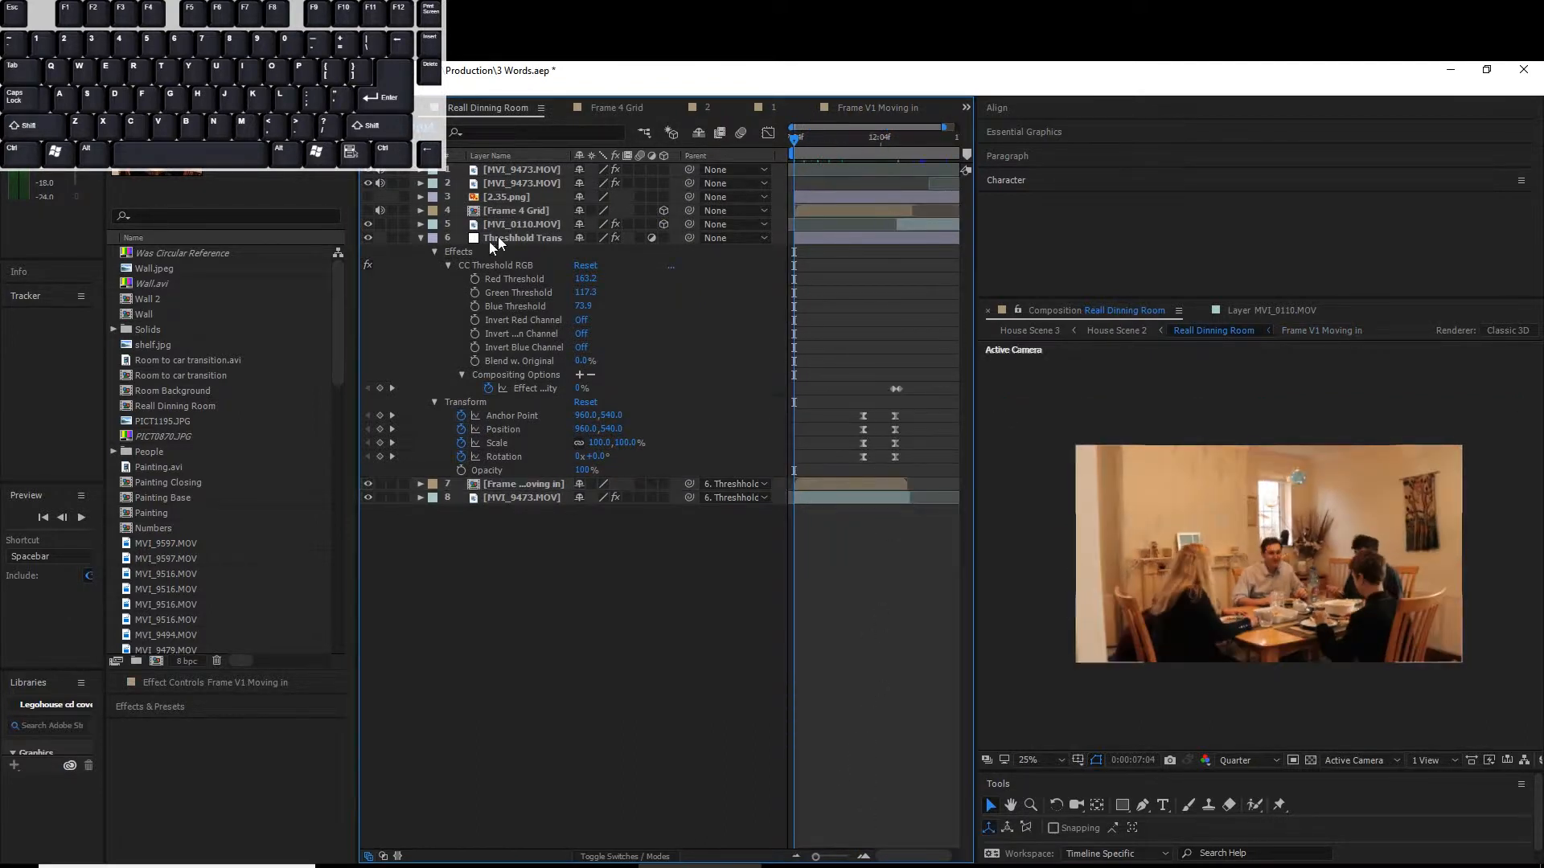
# - Open the MVI_0110.MOV layer's footage, preview it around its in point, and return to the Reall Dinning Room composition
pyautogui.click(523, 223)
pyautogui.doubleClick(528, 225)
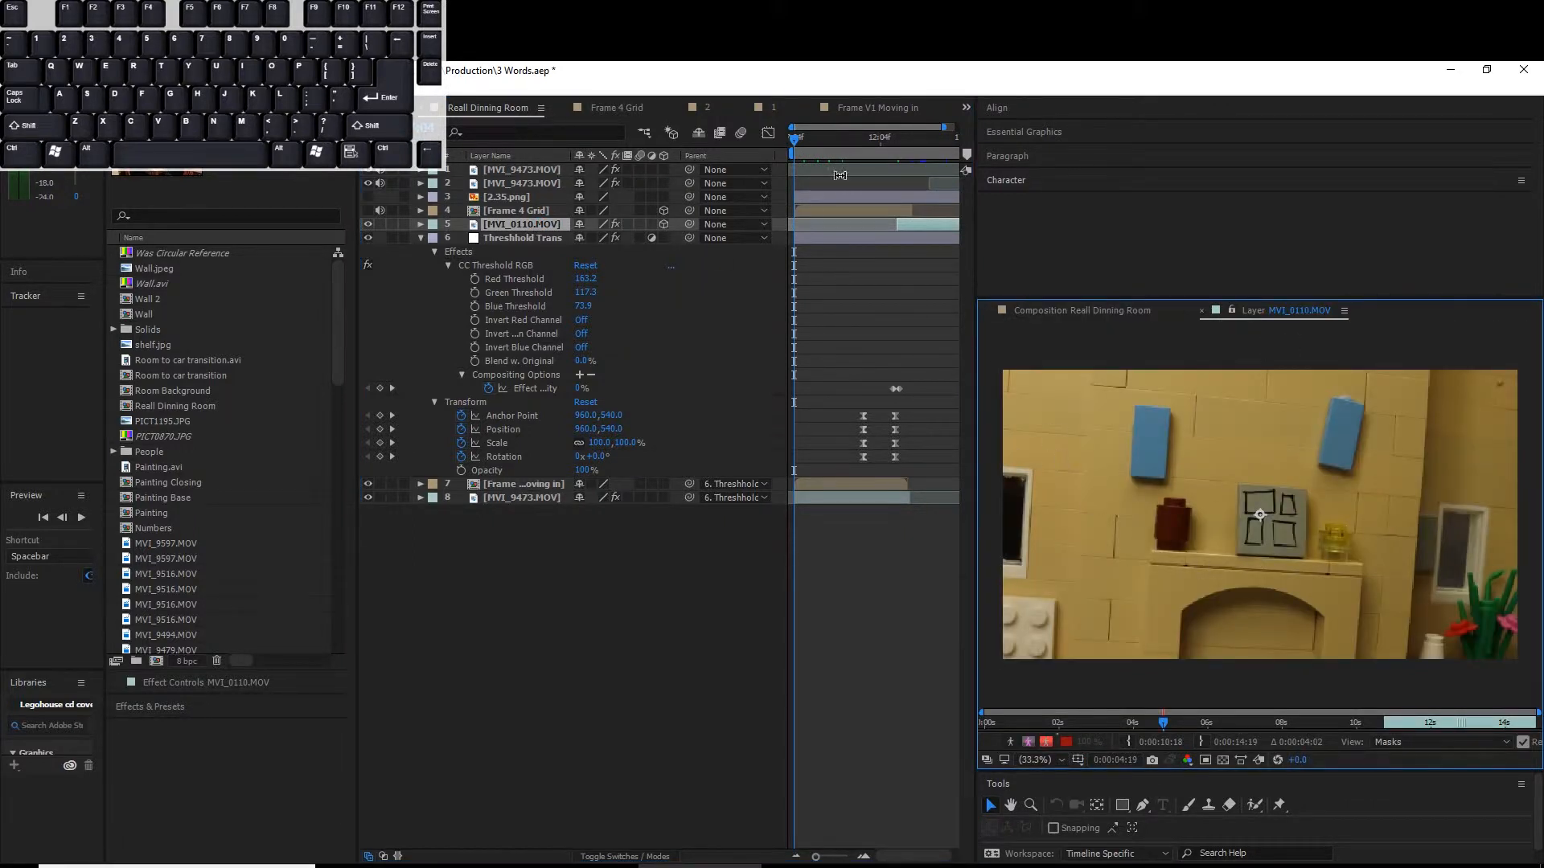
pyautogui.click(1334, 722)
pyautogui.press('space')
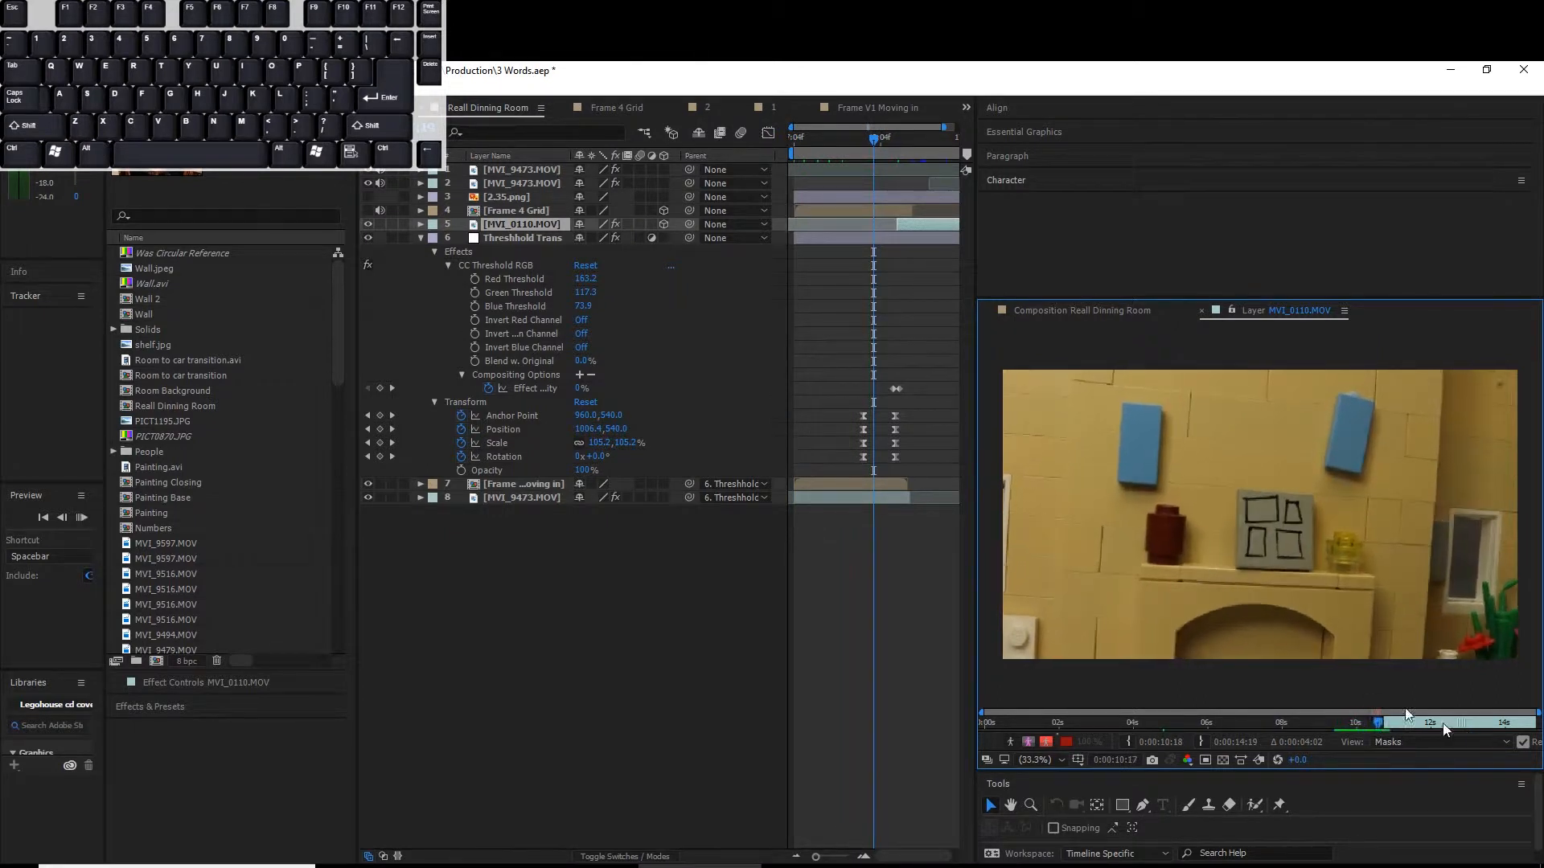
pyautogui.press('space')
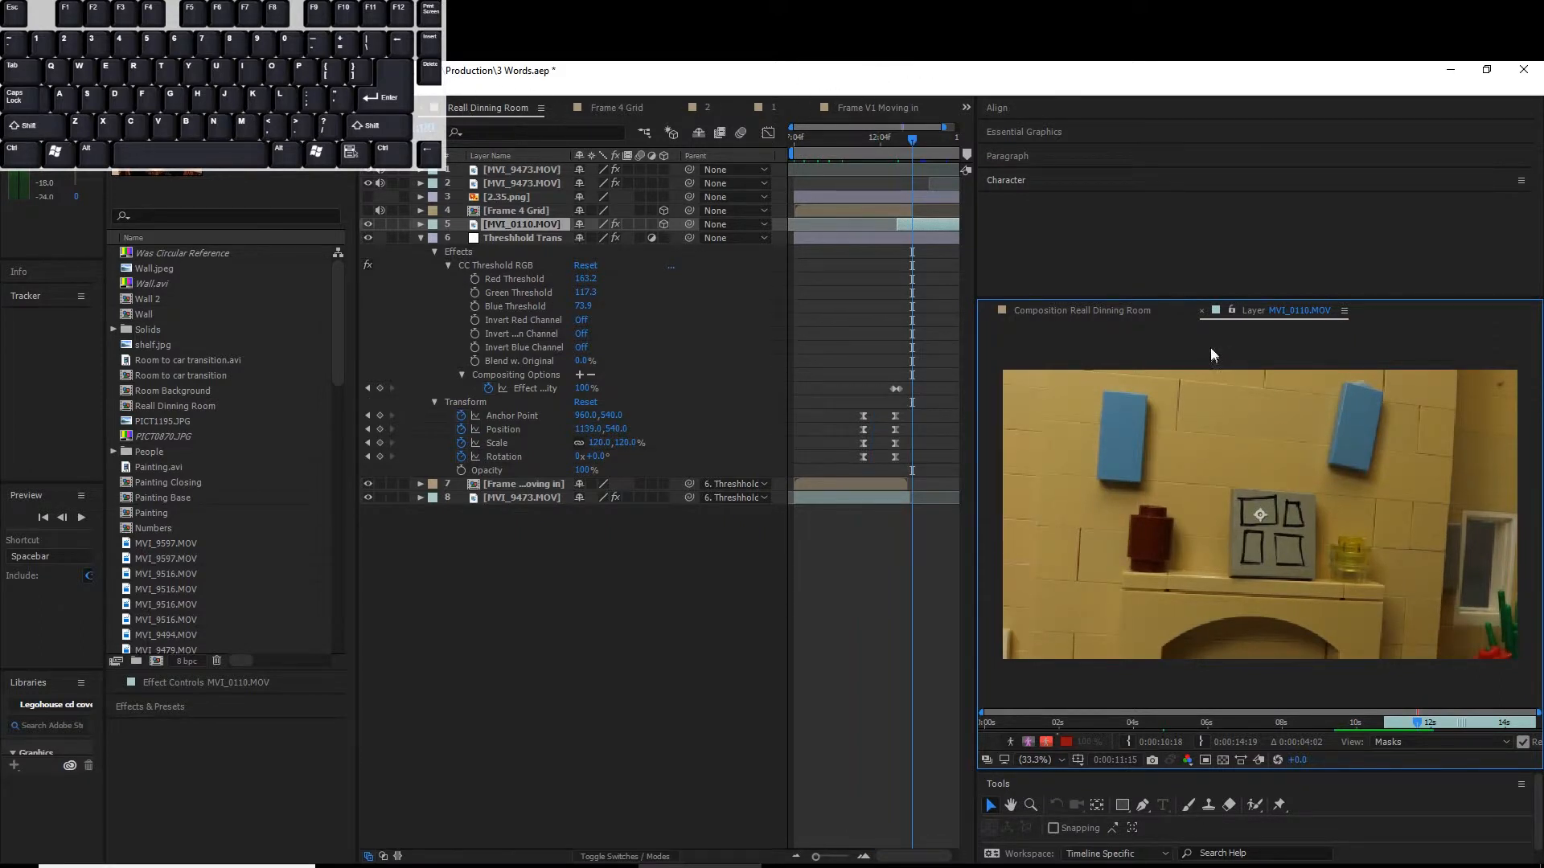
pyautogui.click(1077, 310)
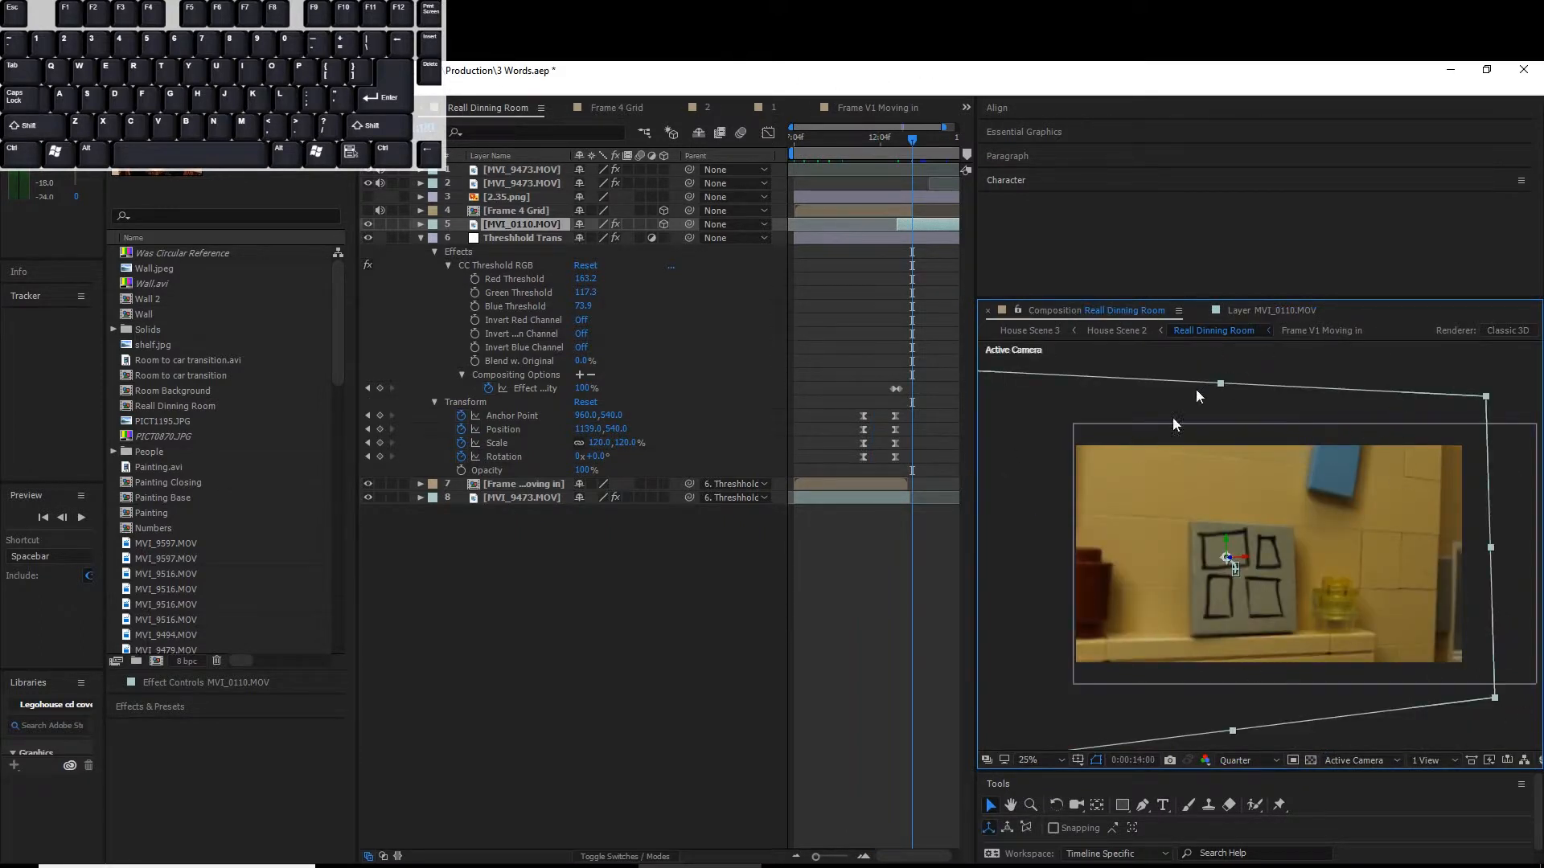
# - Preview the threshold transition between the real frame and the Lego frame, starting around 0:00:12:17
pyautogui.moveTo(911, 138); pyautogui.dragTo(888, 137)
pyautogui.press('space')
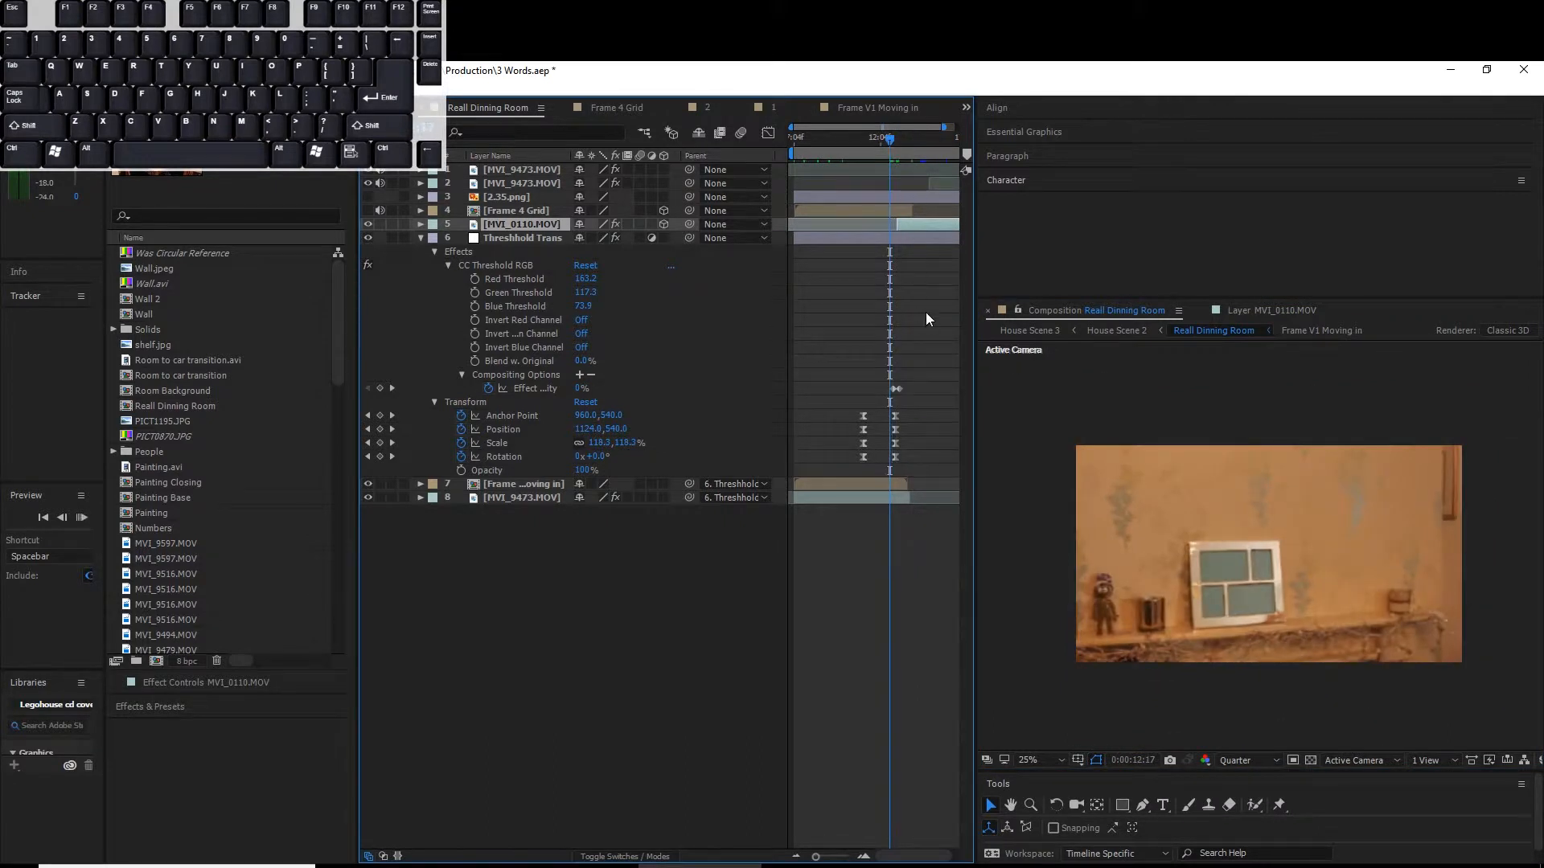
pyautogui.press('space')
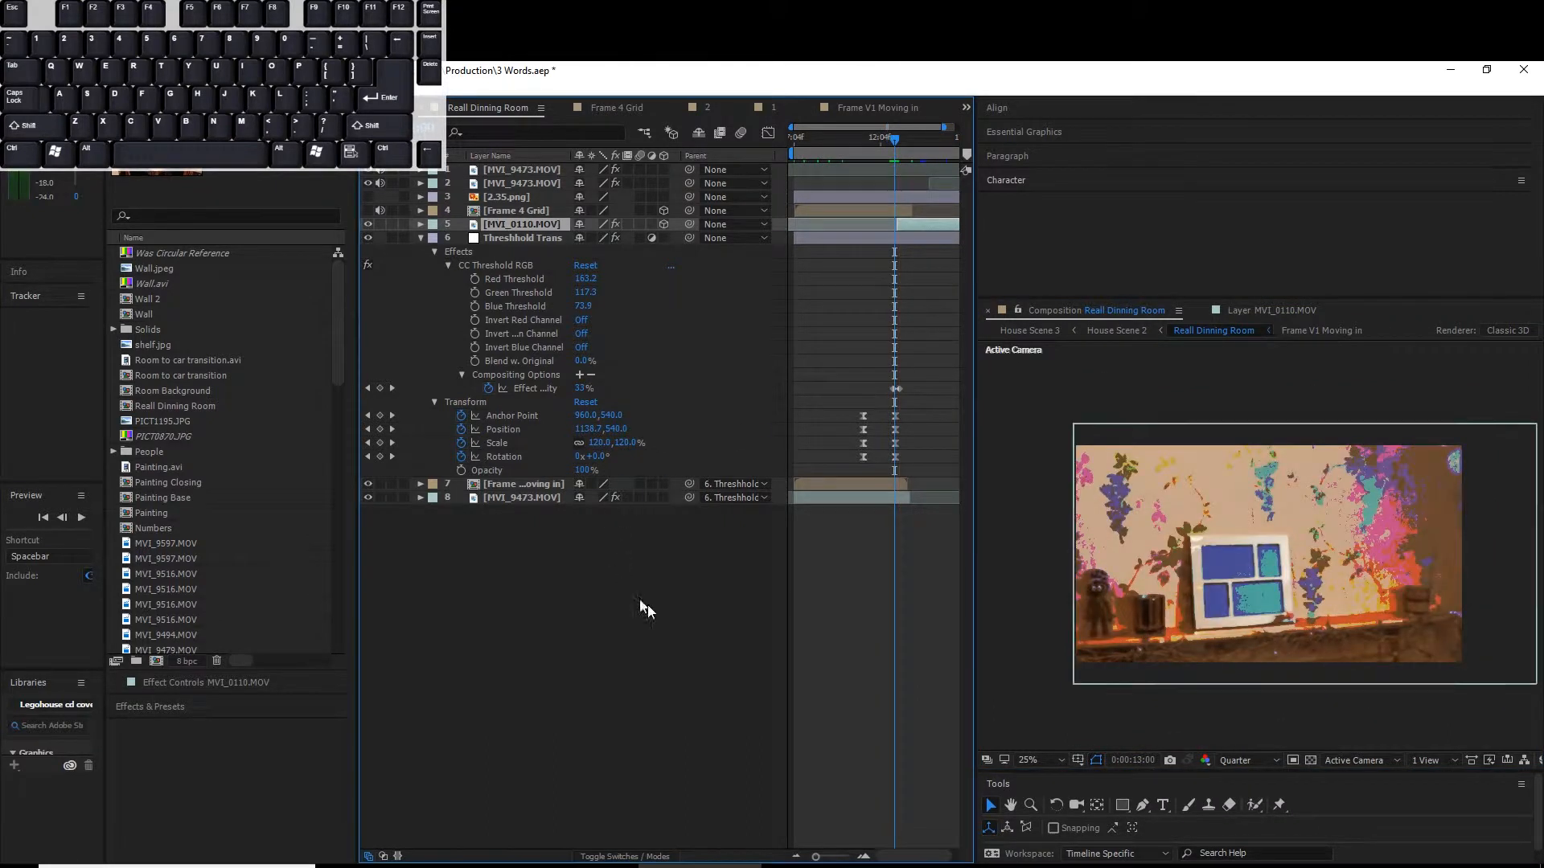
pyautogui.click(897, 141)
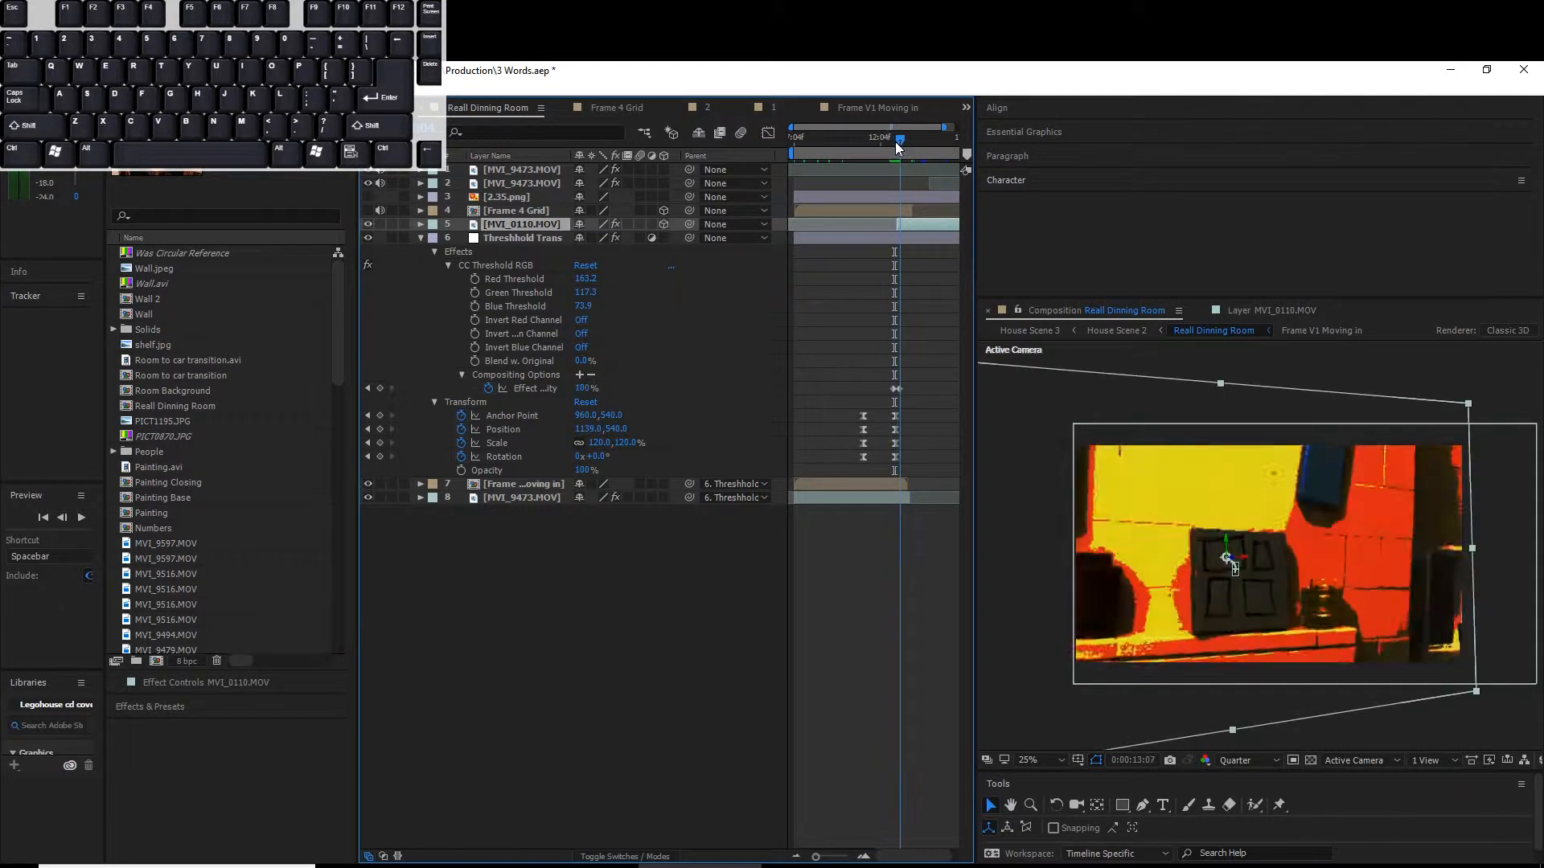
# - Examine the CC Threshold RGB settings on the Threshhold Trans layer and scrub to the end of the composition
pyautogui.click(472, 240)
pyautogui.click(435, 252)
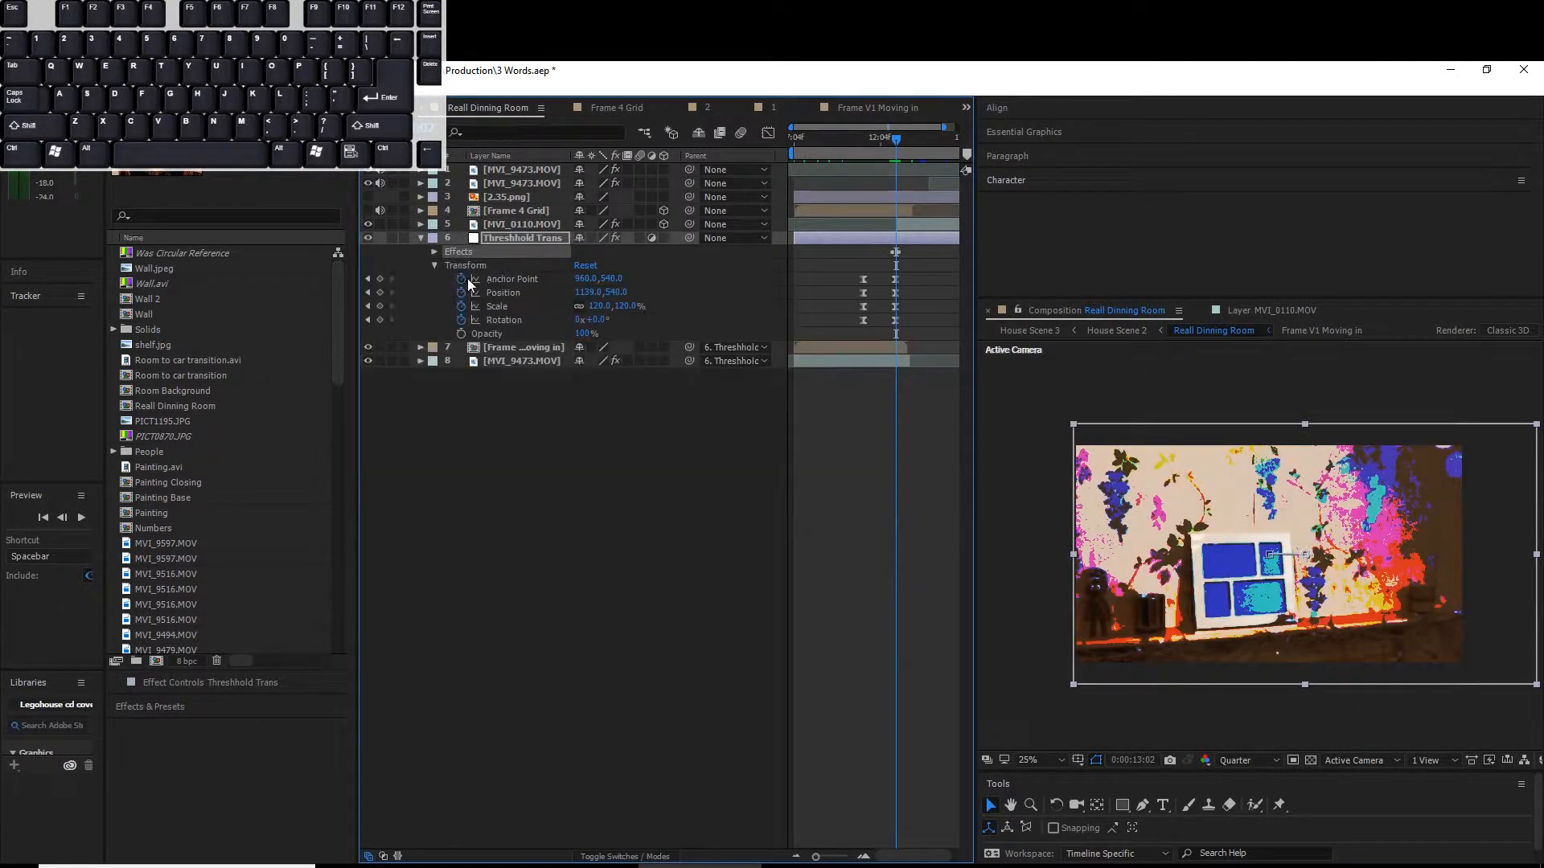
pyautogui.click(435, 252)
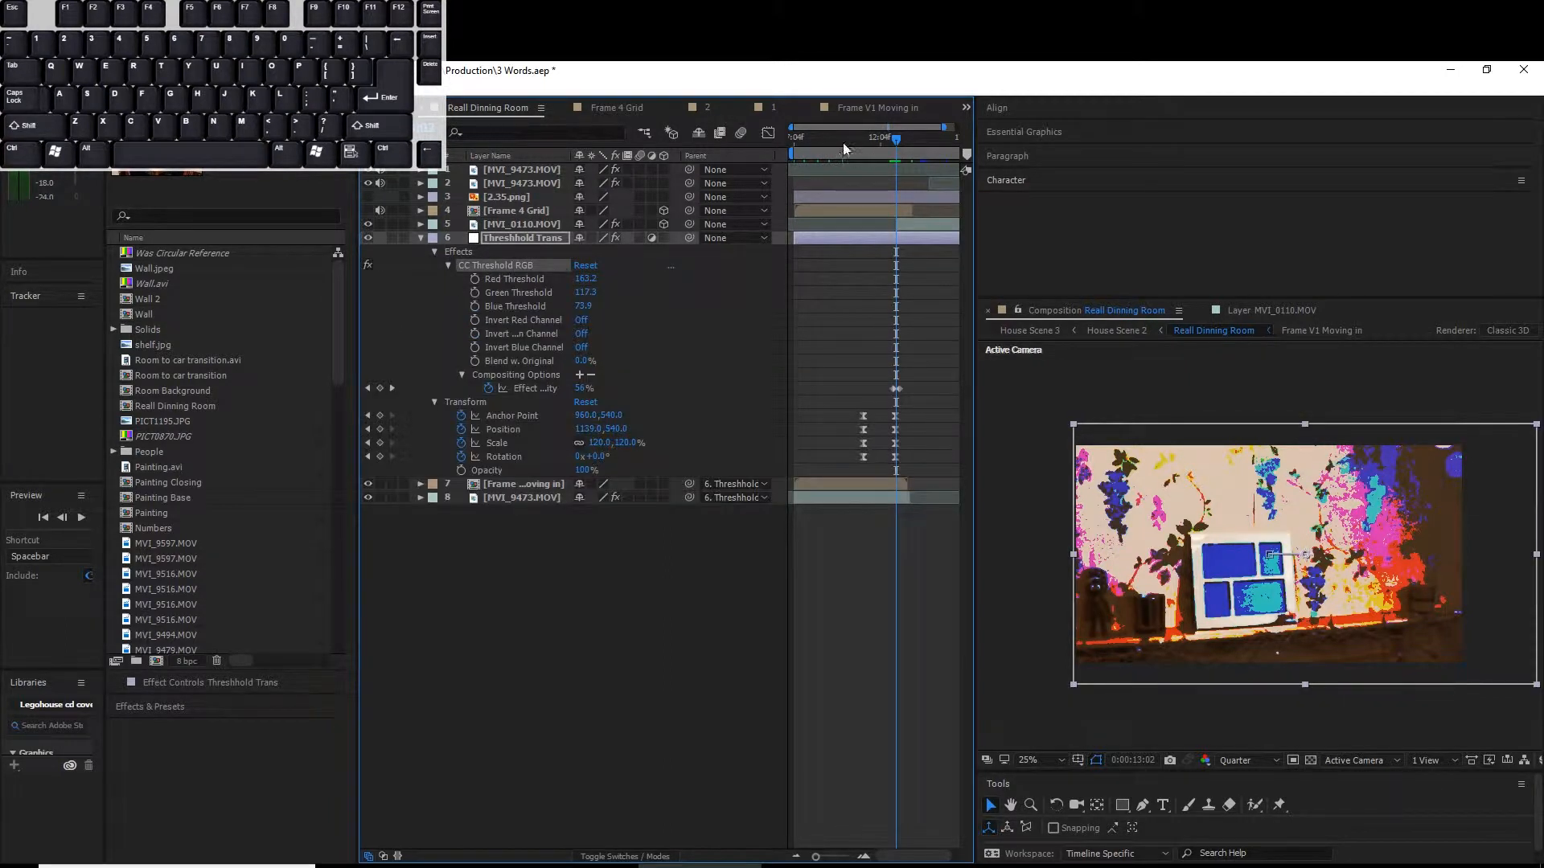
pyautogui.moveTo(897, 139); pyautogui.dragTo(945, 164)
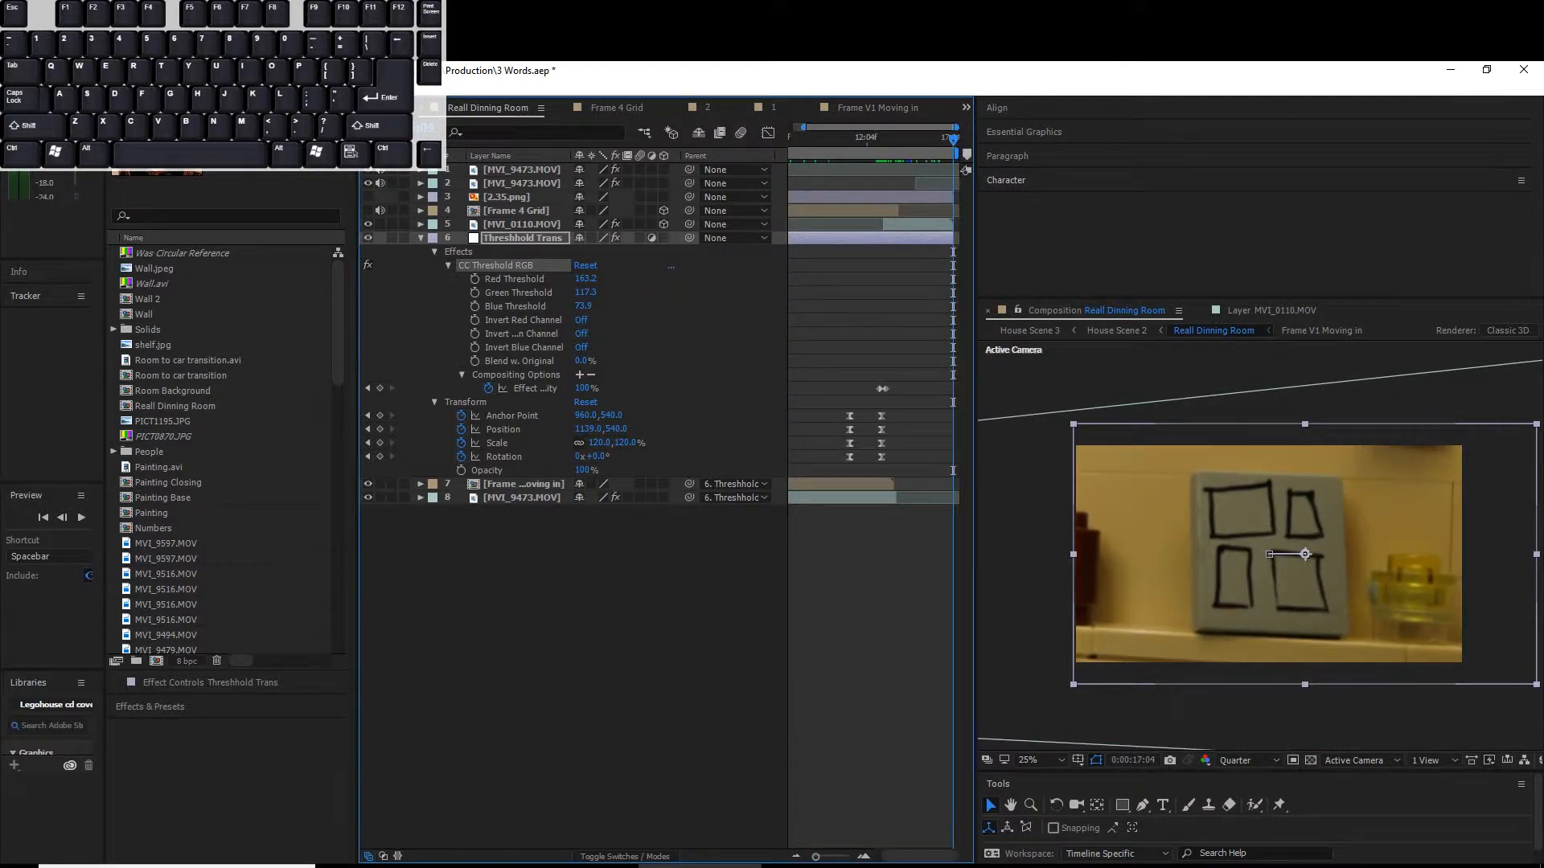
# - Open the House Scene 2 composition, widen the visible time span, and scrub to 0:00:07:17
pyautogui.click(380, 108)
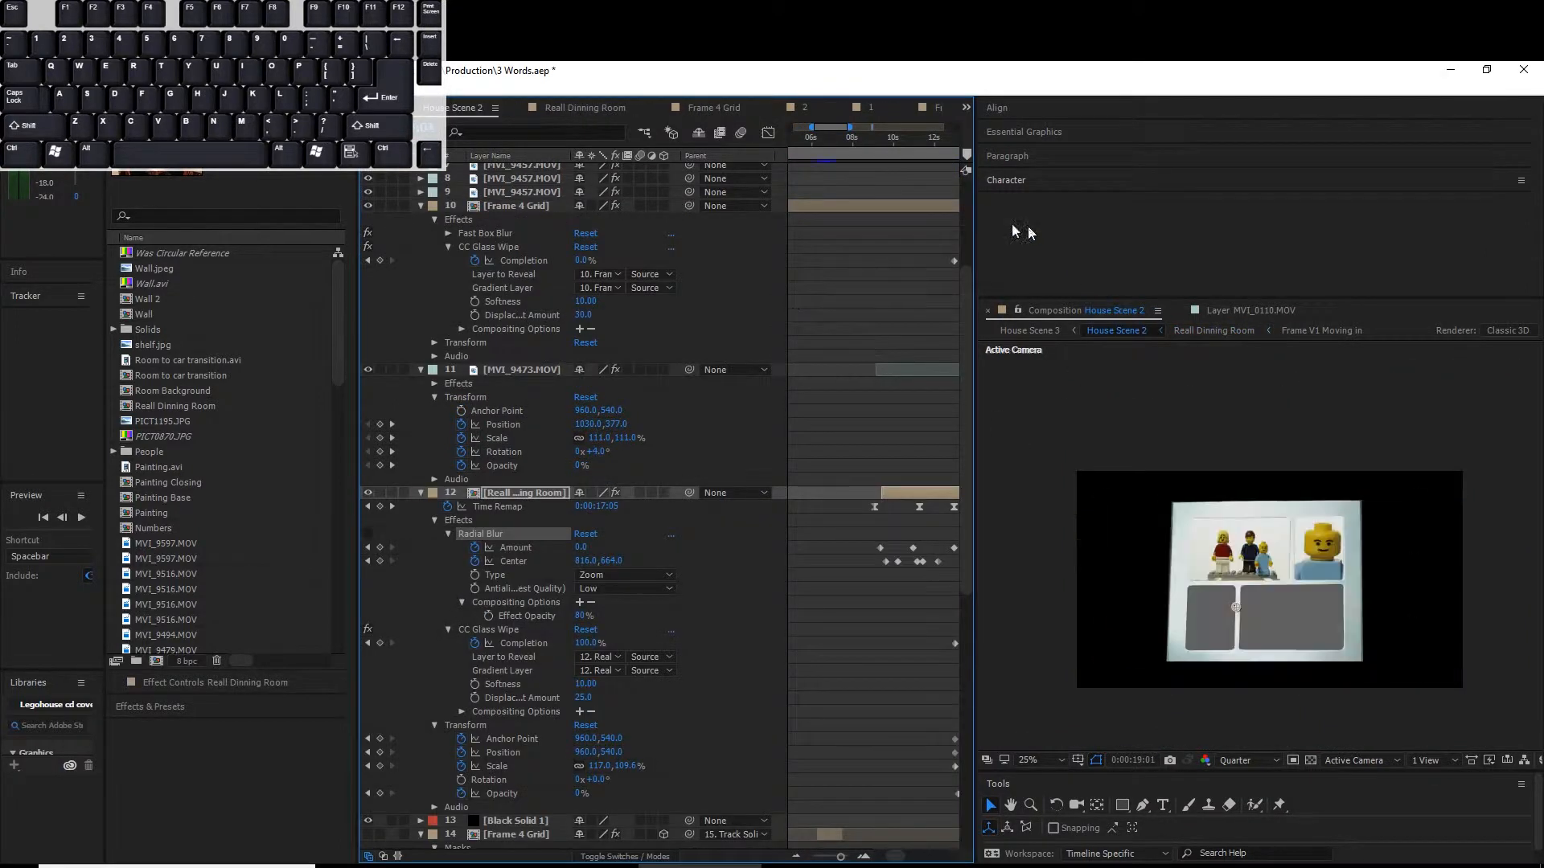
pyautogui.click(795, 858)
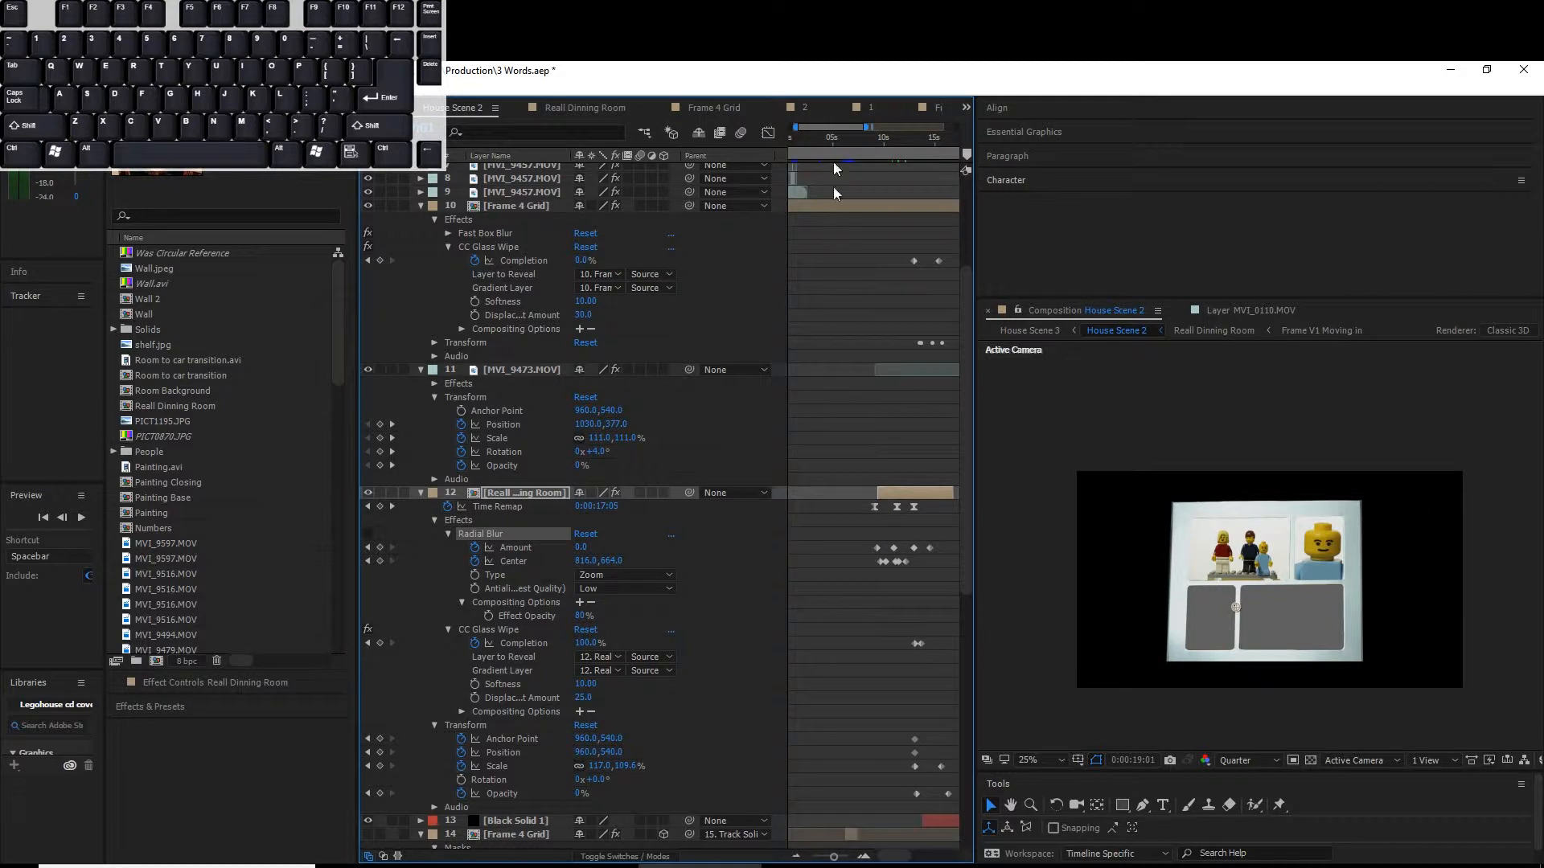
pyautogui.moveTo(841, 146); pyautogui.dragTo(738, 144)
pyautogui.moveTo(830, 152); pyautogui.dragTo(873, 153)
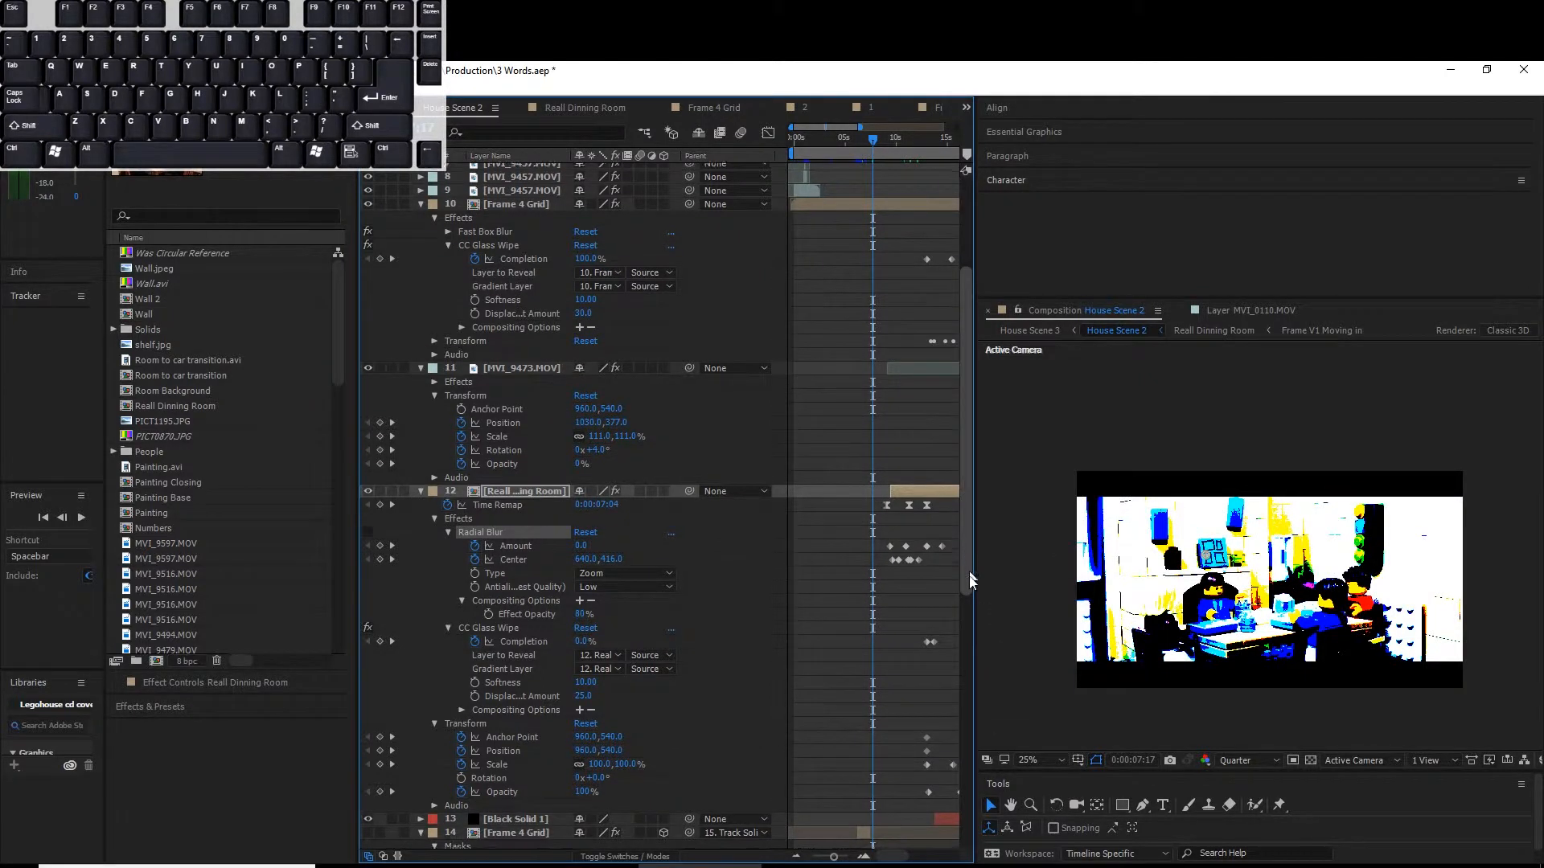
# - Scrub through the Reall Dinning Room layer to 0:00:13:13 to examine its time remapping, blur and glass wipe keyframes
pyautogui.scroll(-5, 957, 579)
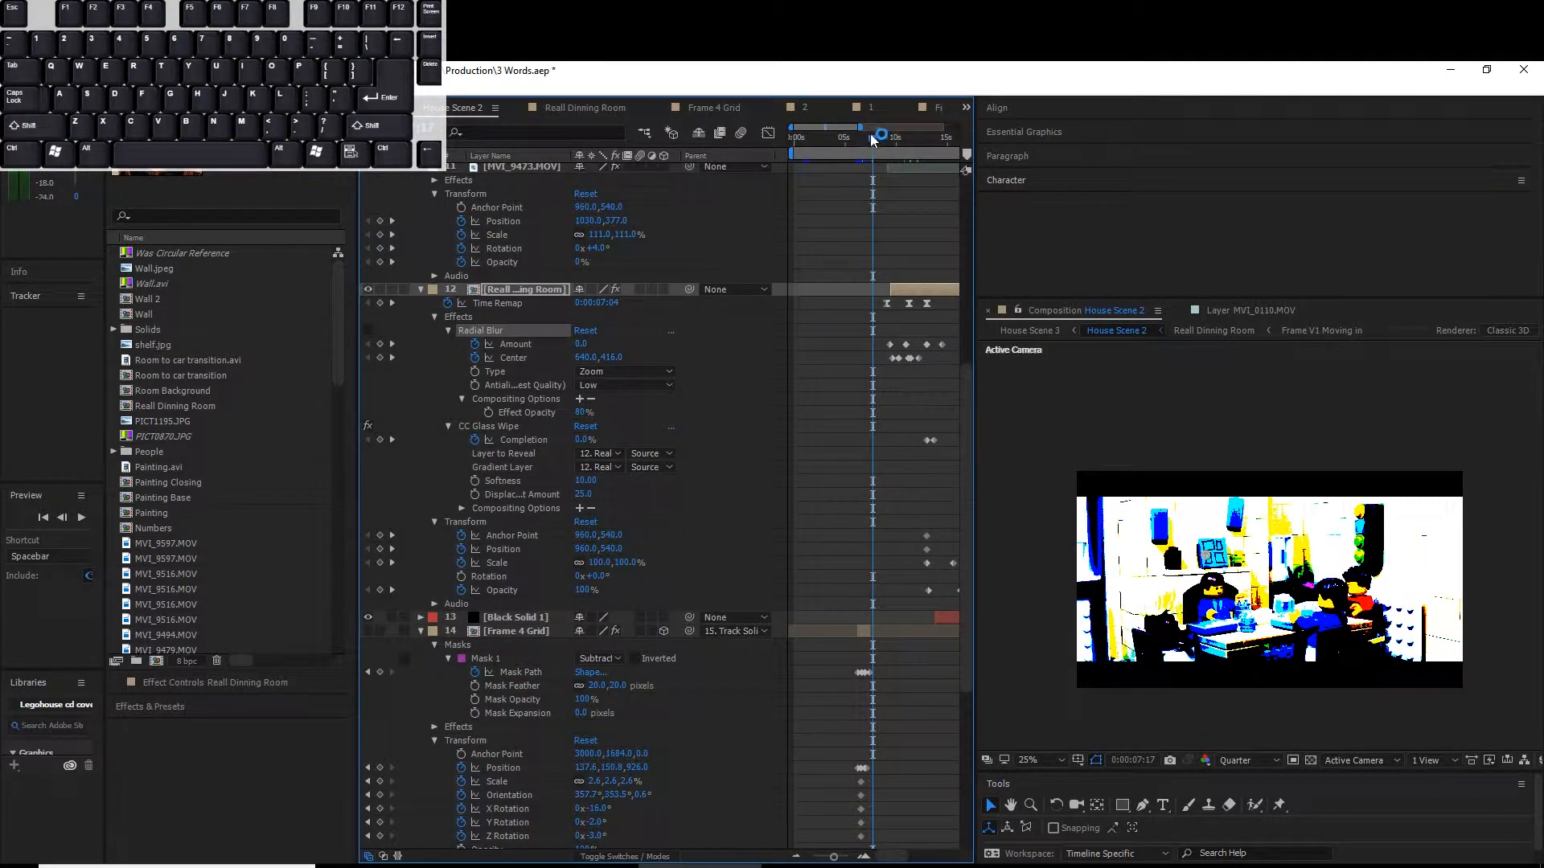
pyautogui.moveTo(869, 138); pyautogui.dragTo(915, 141)
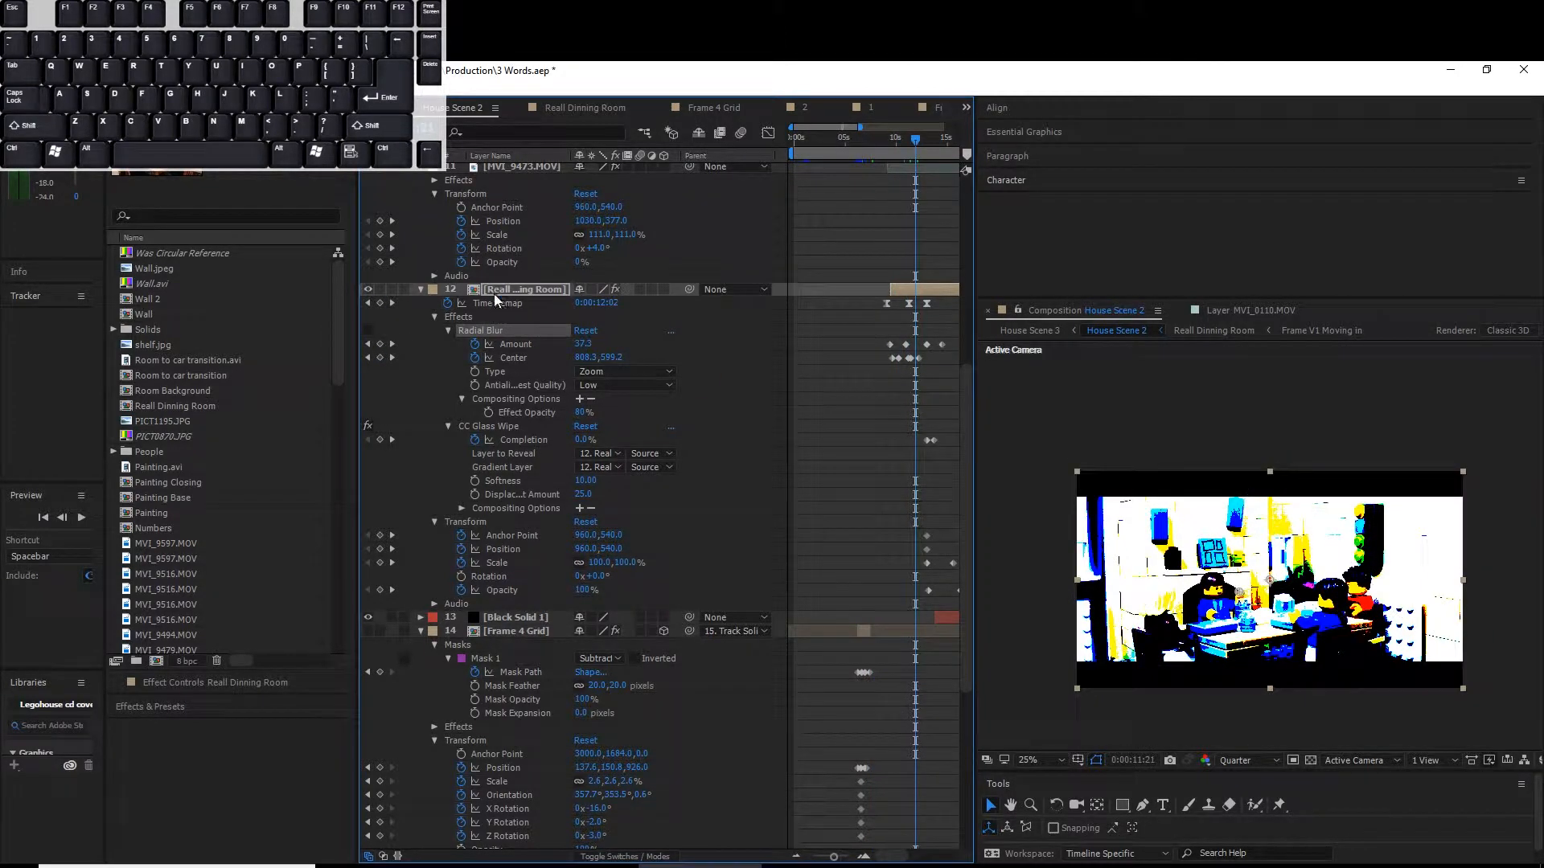
pyautogui.moveTo(891, 857); pyautogui.dragTo(901, 858)
pyautogui.moveTo(879, 150); pyautogui.dragTo(891, 151)
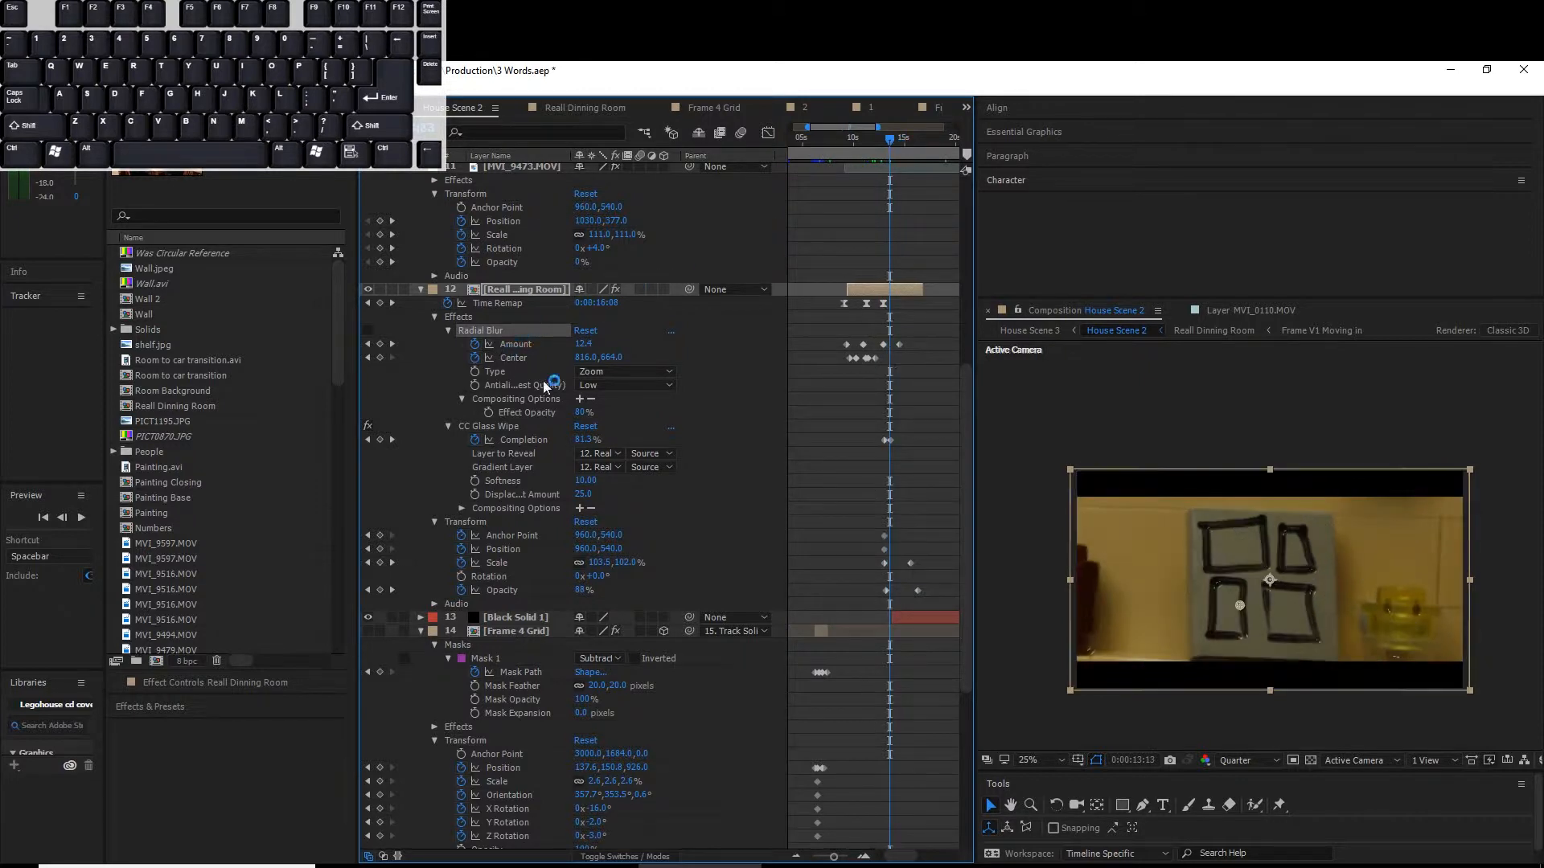
# - Open the Frame 4 Grid composition, inspect the rectangle layers and layer [1], and scrub through how the frame's pictures appear
pyautogui.click(728, 110)
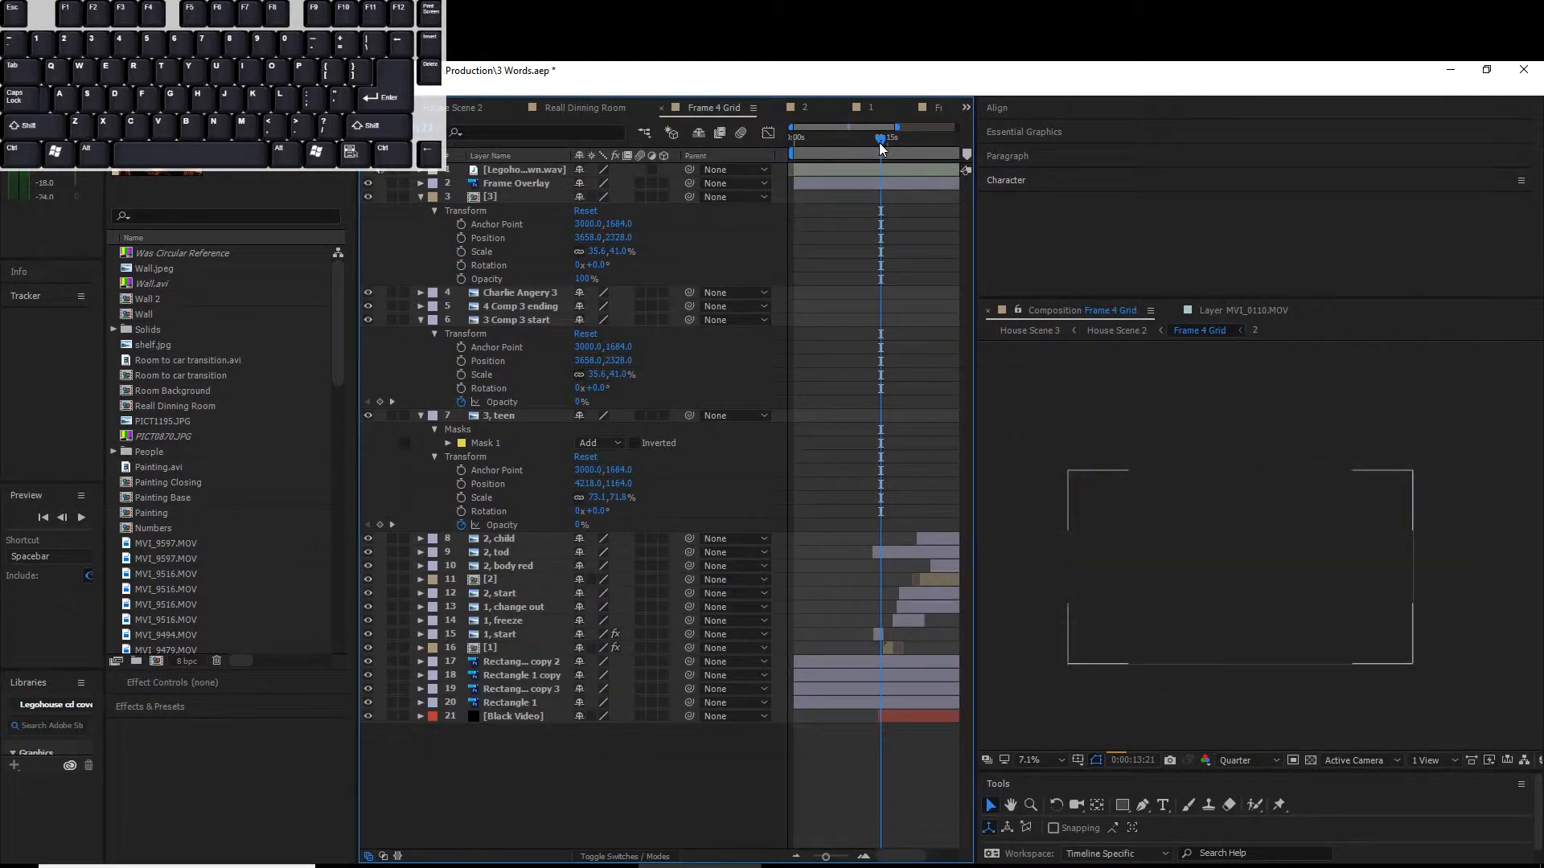
pyautogui.moveTo(892, 147); pyautogui.dragTo(850, 147)
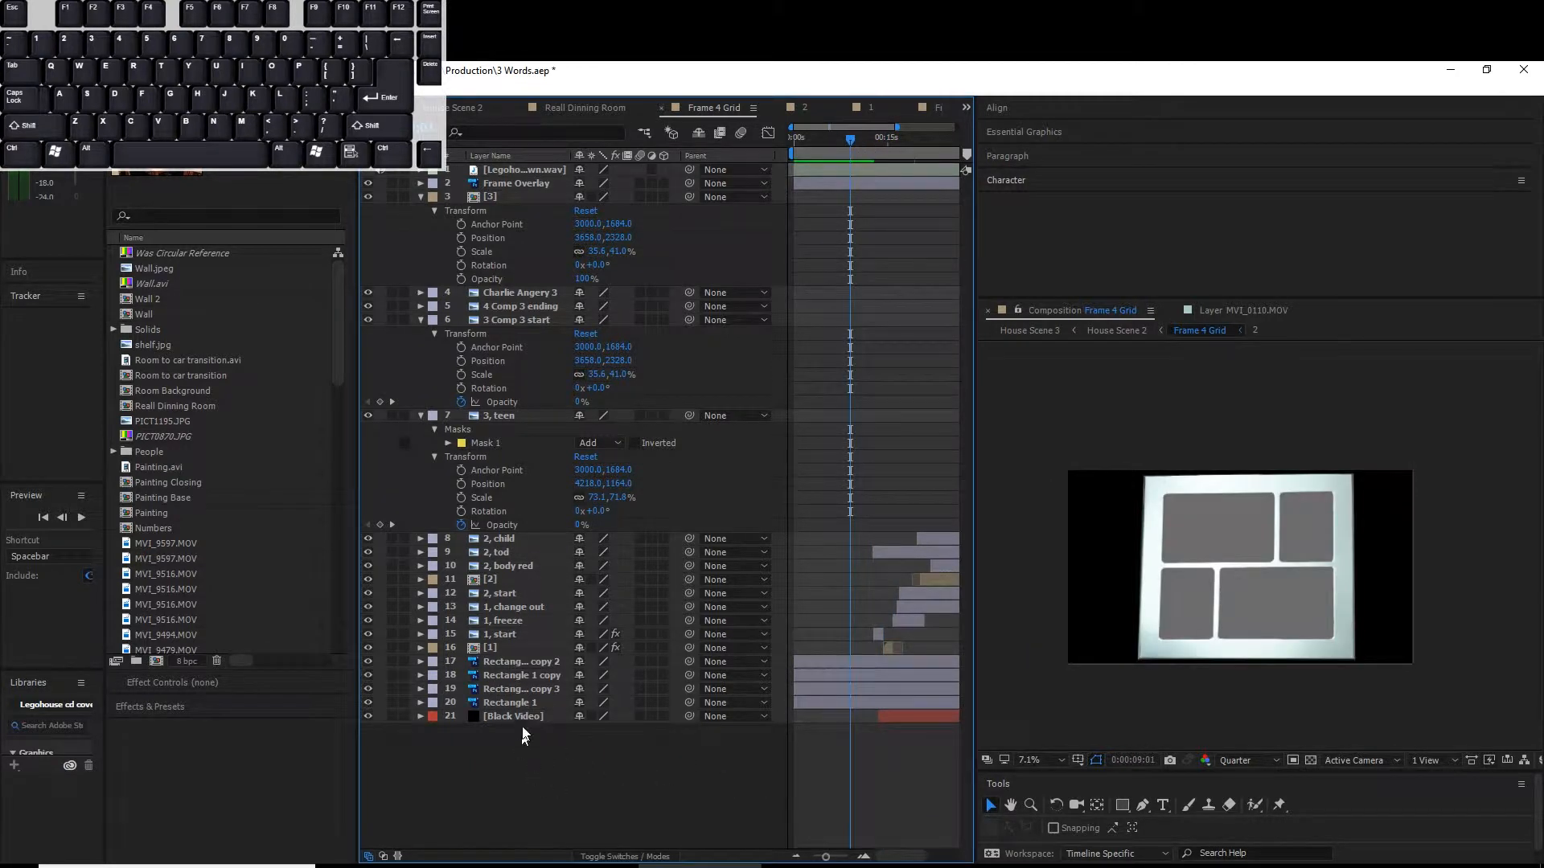
pyautogui.click(526, 703)
pyautogui.click(527, 688)
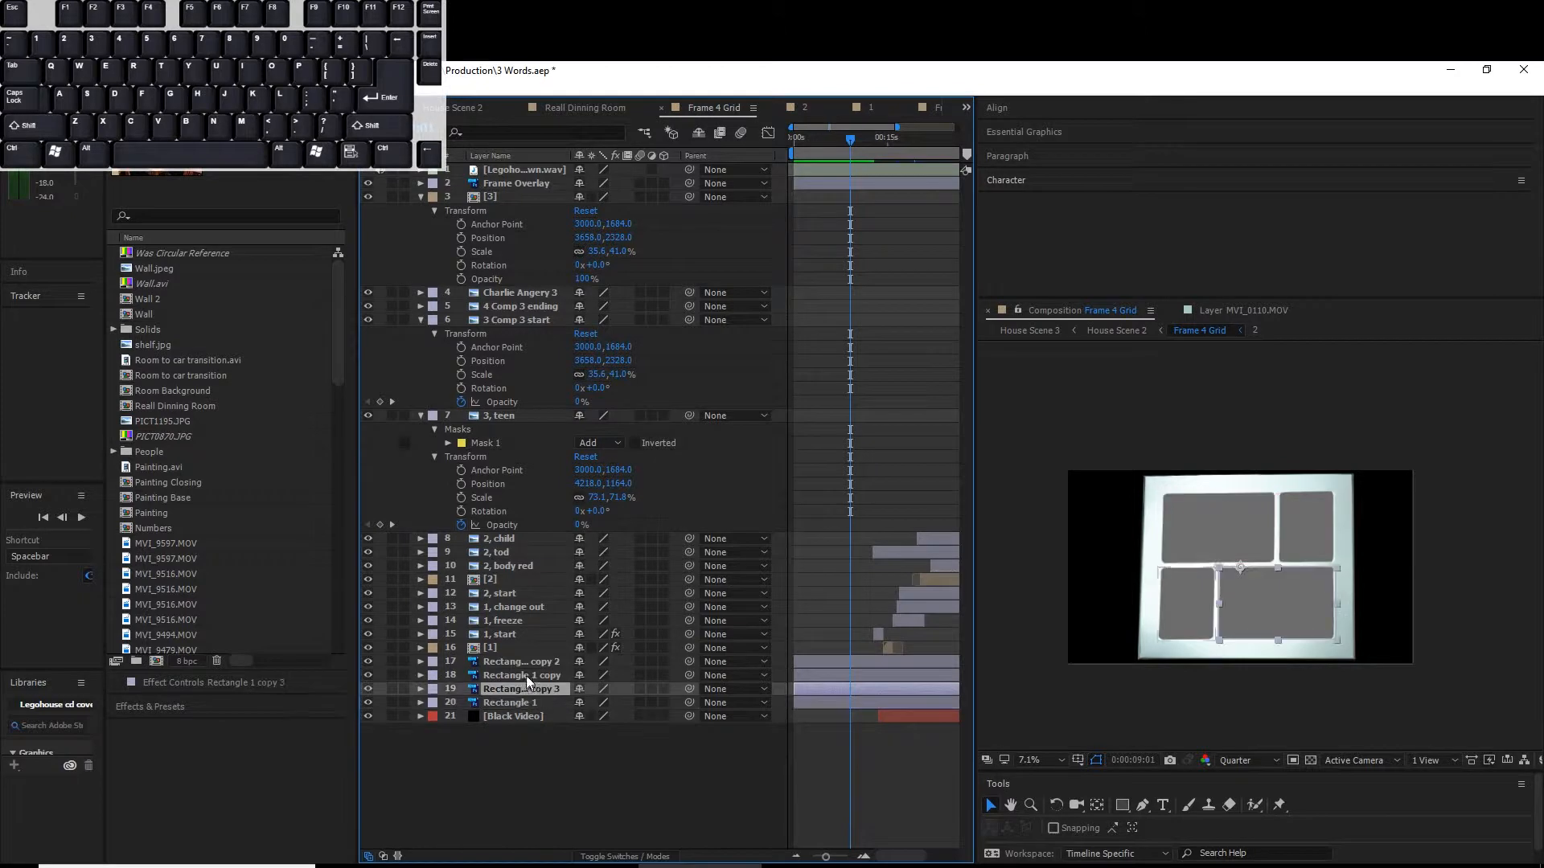
pyautogui.click(521, 649)
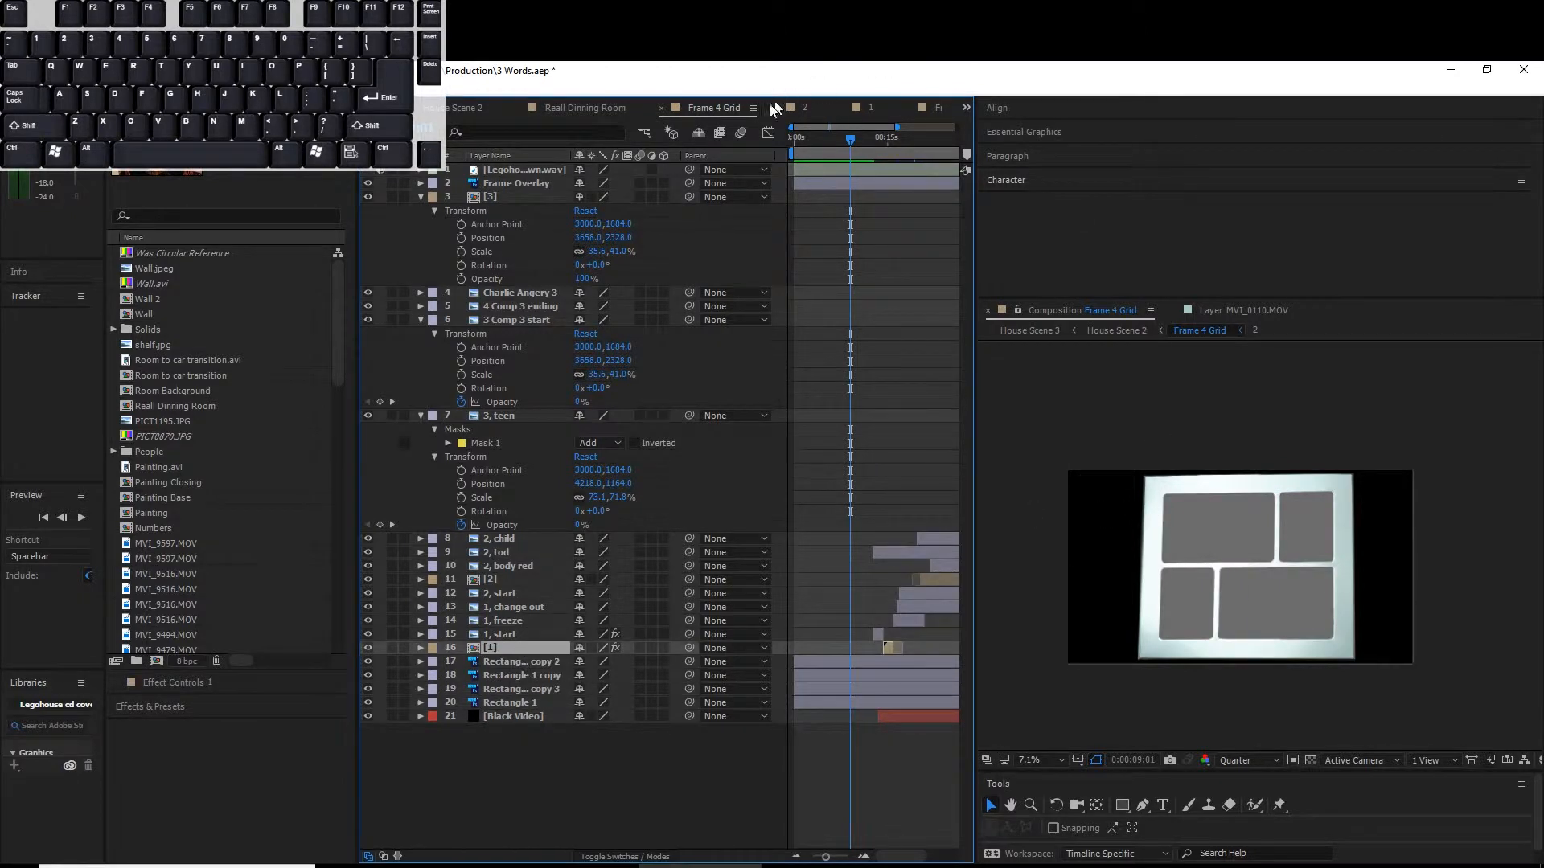
pyautogui.click(815, 140)
pyautogui.moveTo(814, 140); pyautogui.dragTo(922, 112)
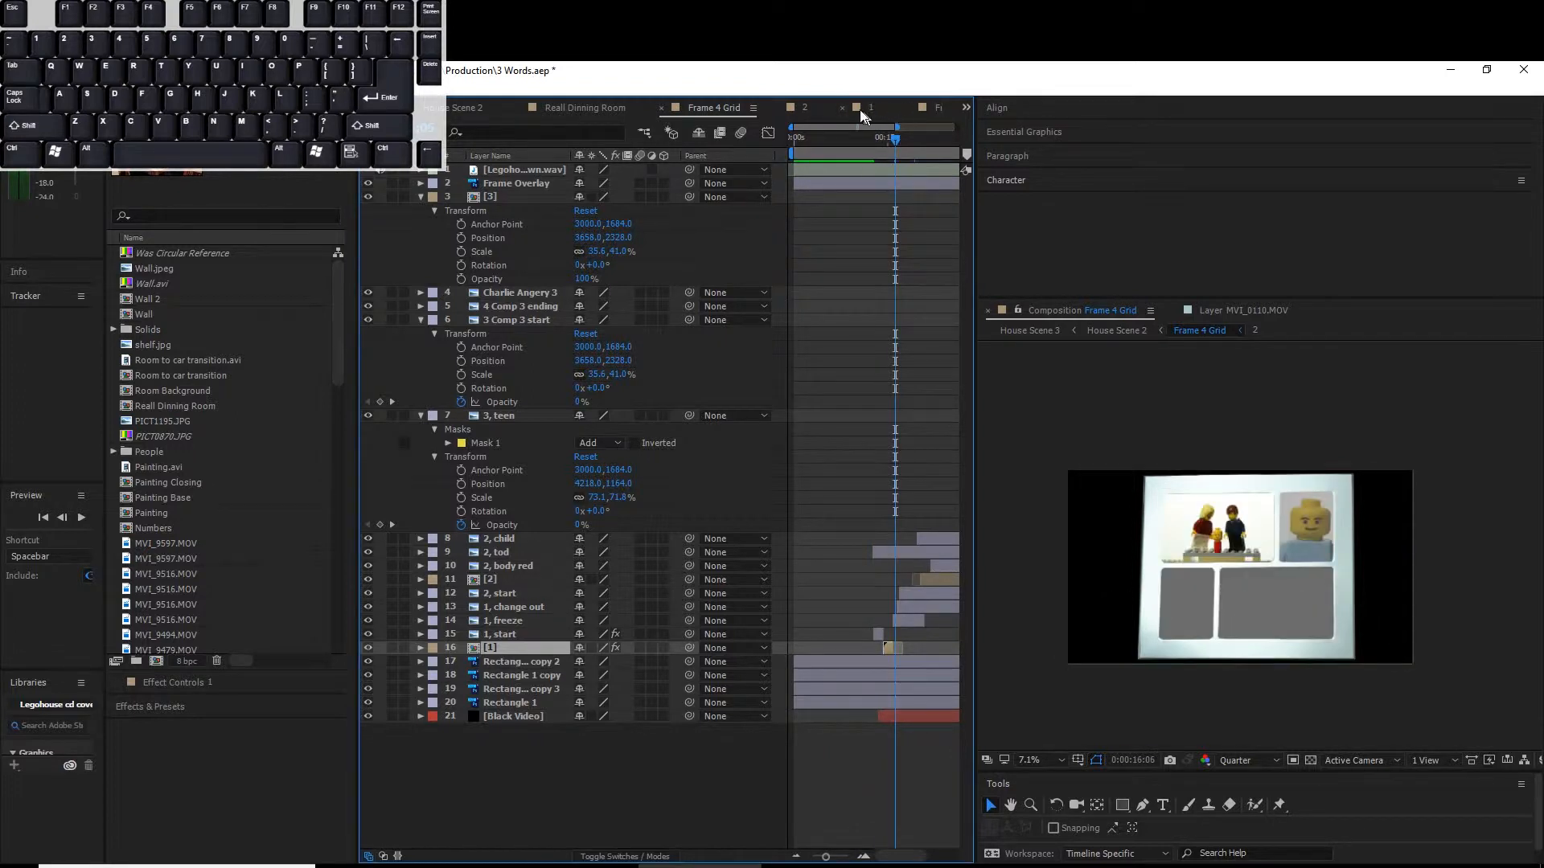
# - Open the nested compositions 1 and 2 in turn and scrub each timeline to examine the stop-motion image sequences
pyautogui.click(933, 108)
pyautogui.click(784, 108)
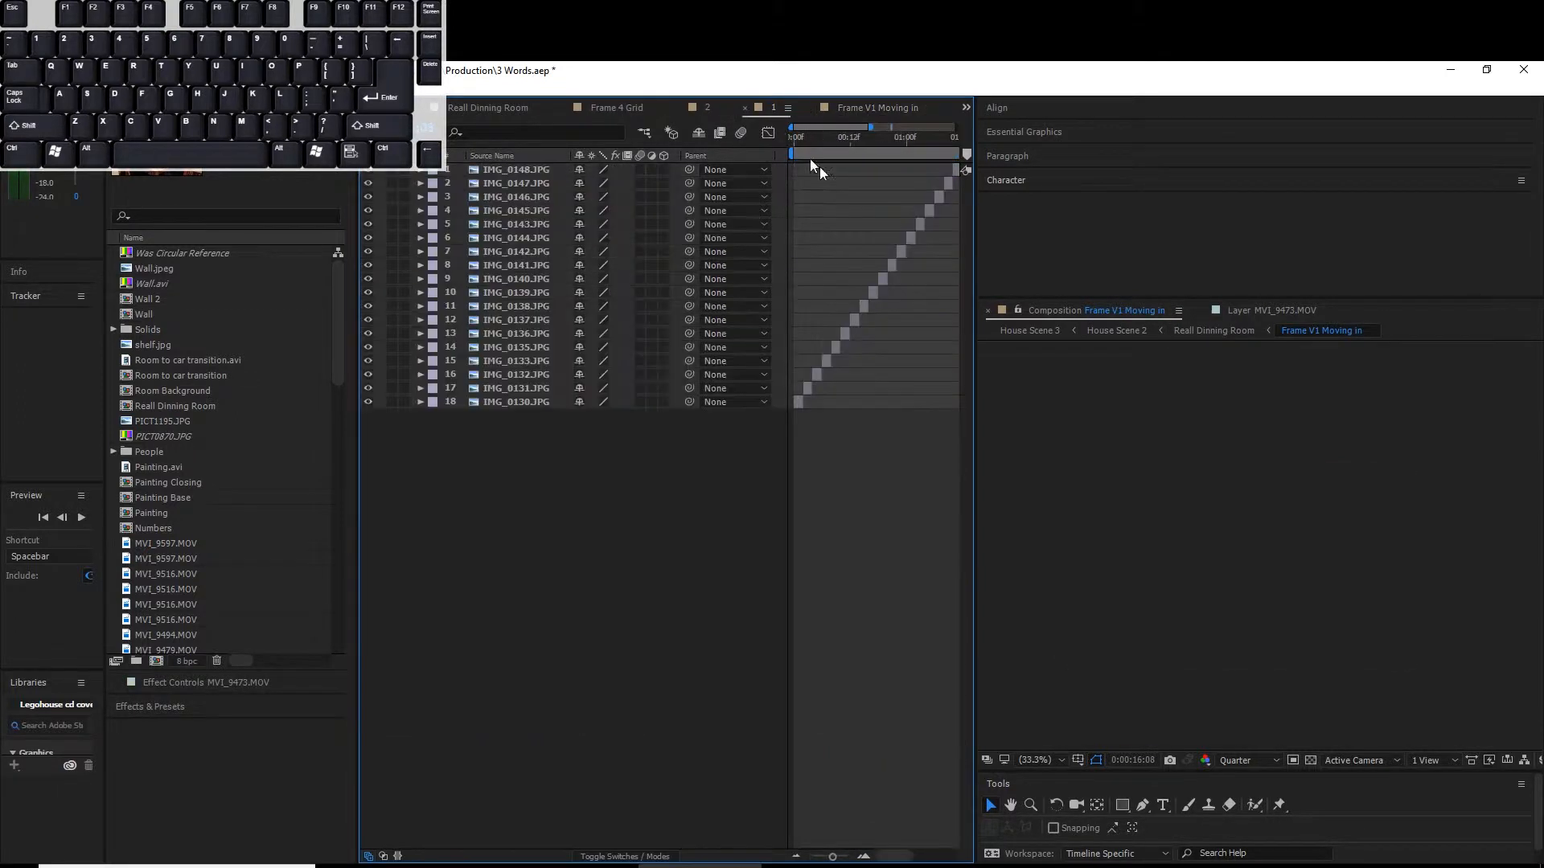
pyautogui.moveTo(831, 143); pyautogui.dragTo(869, 147)
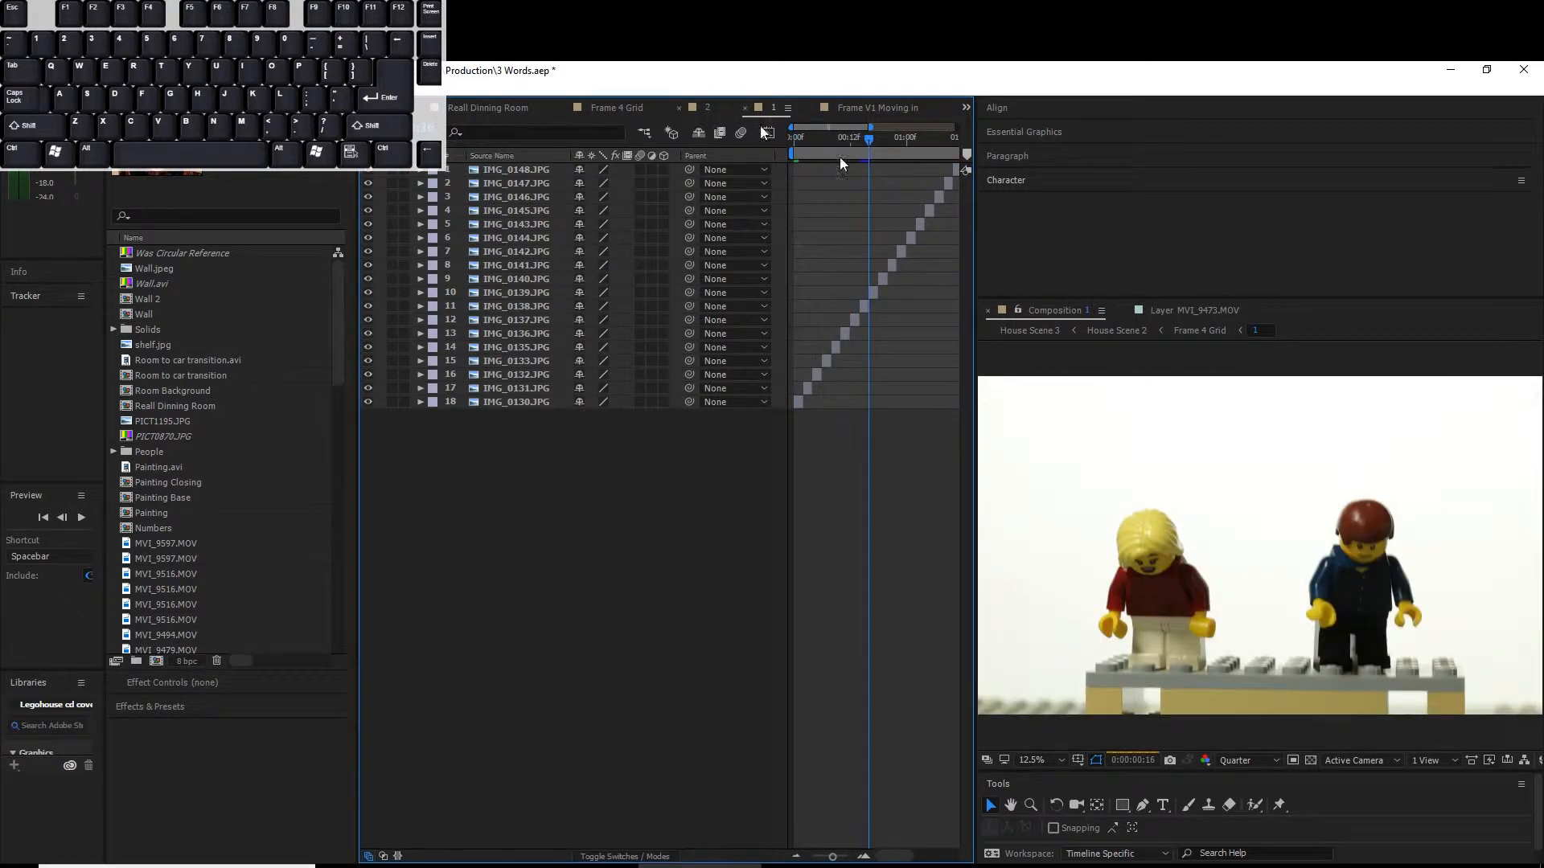
pyautogui.click(682, 111)
pyautogui.moveTo(862, 143)
pyautogui.mouseDown()
pyautogui.moveTo(930, 143)
pyautogui.moveTo(859, 143)
pyautogui.mouseUp()
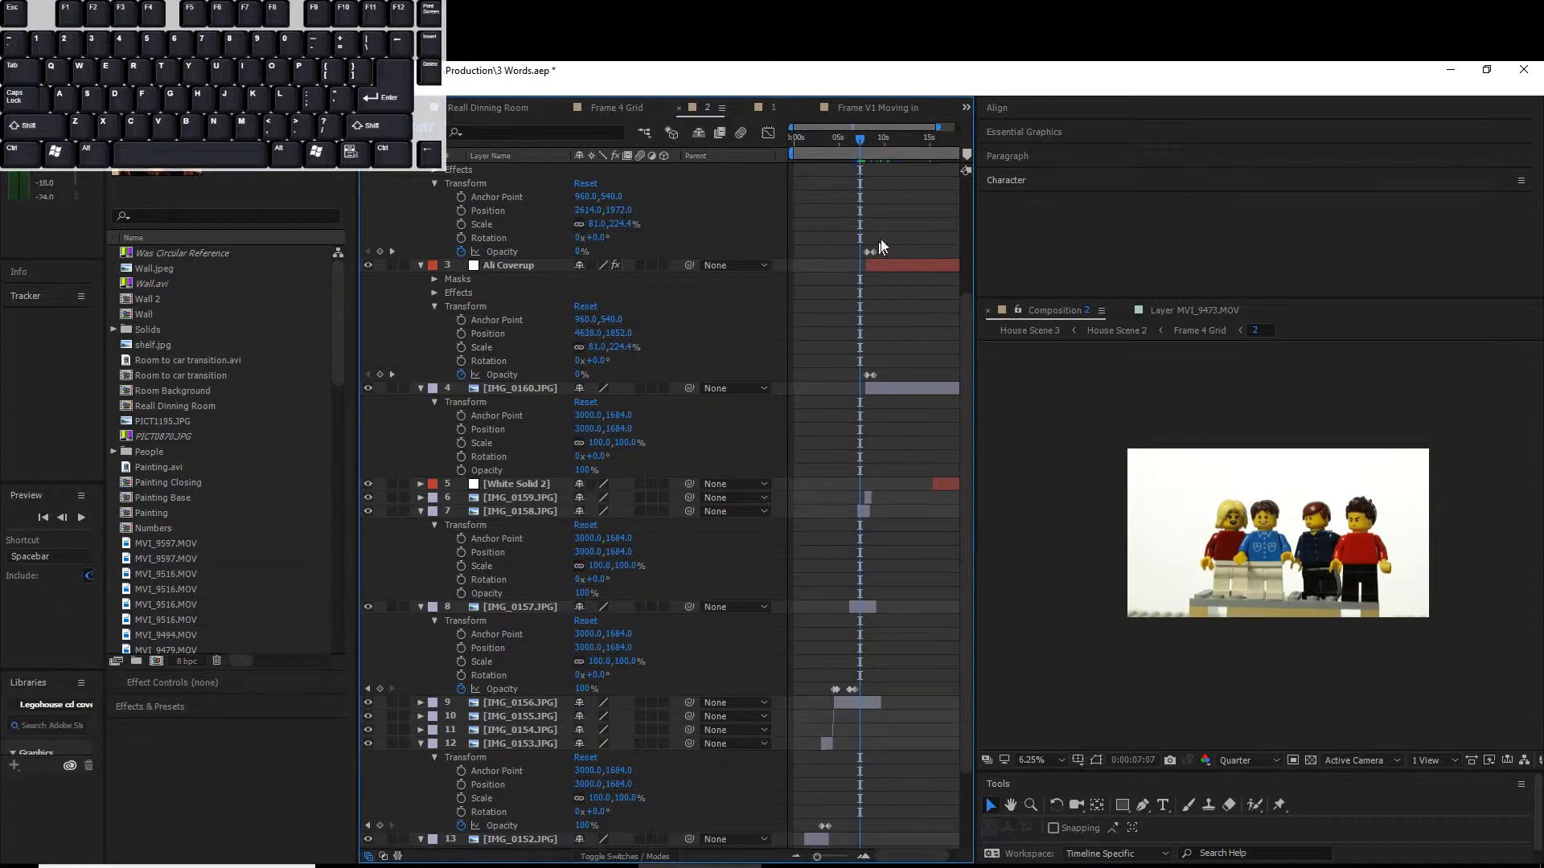
# - Scrub the Frame 4 Grid composition to 0:00:21:07 to view its pictures, and return to the House Scene 2 composition
pyautogui.click(621, 111)
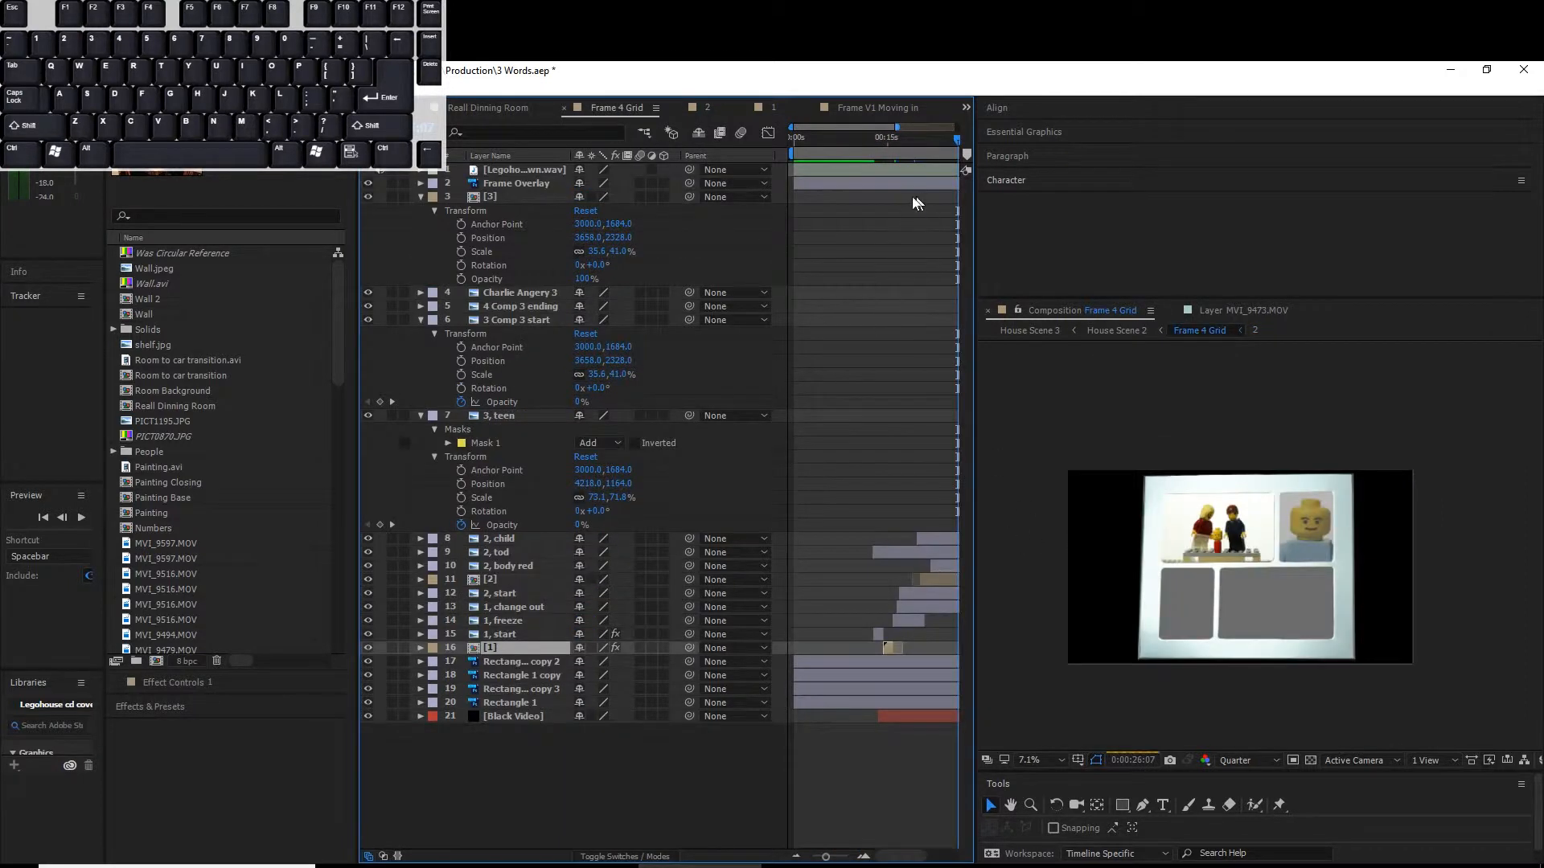
pyautogui.moveTo(913, 148); pyautogui.dragTo(927, 146)
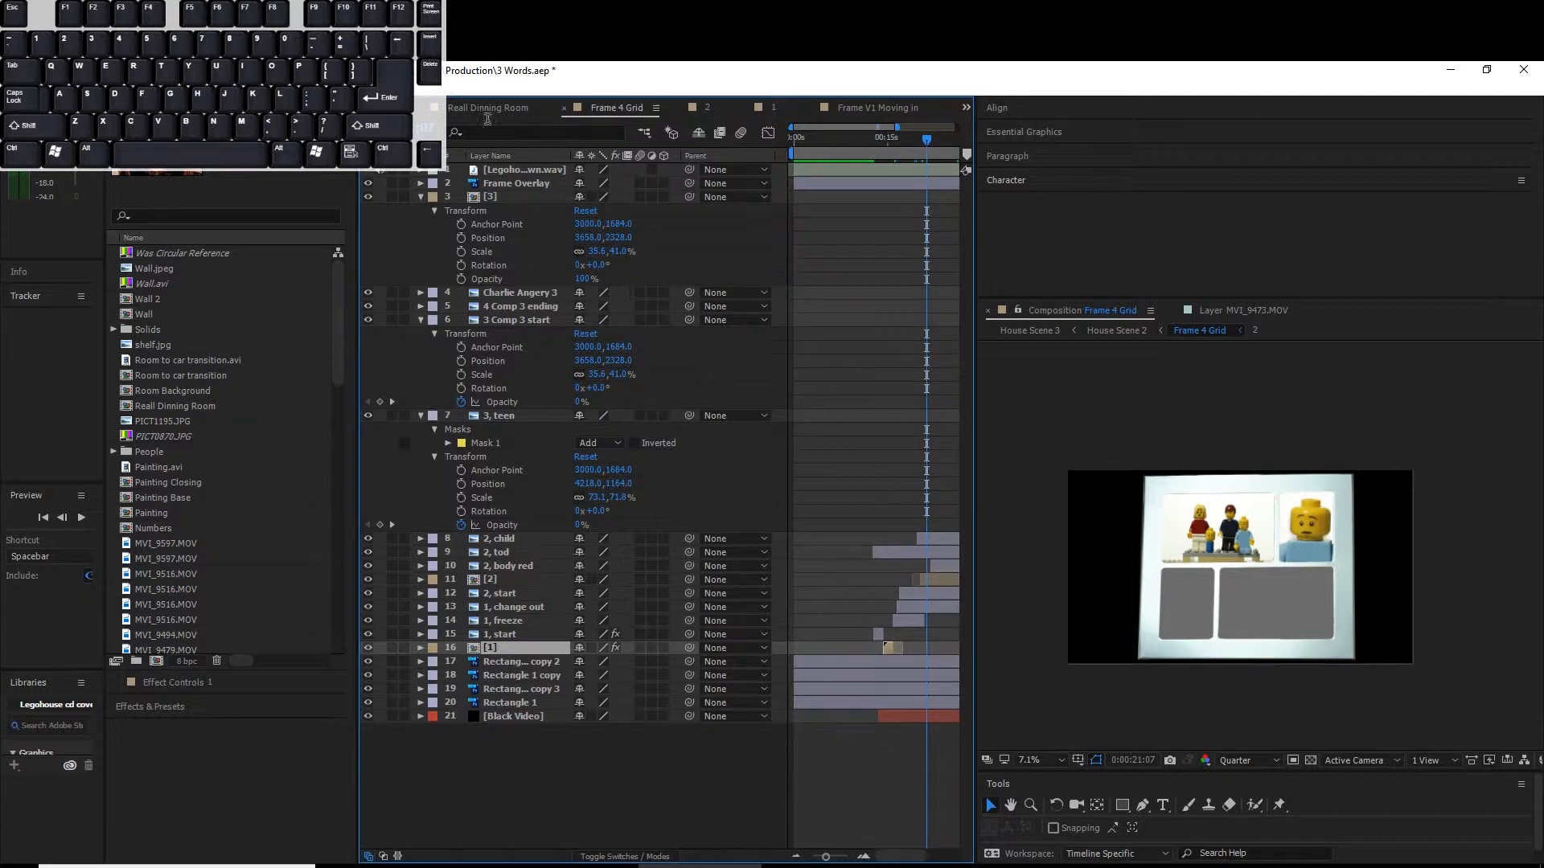
pyautogui.click(487, 109)
pyautogui.click(1117, 330)
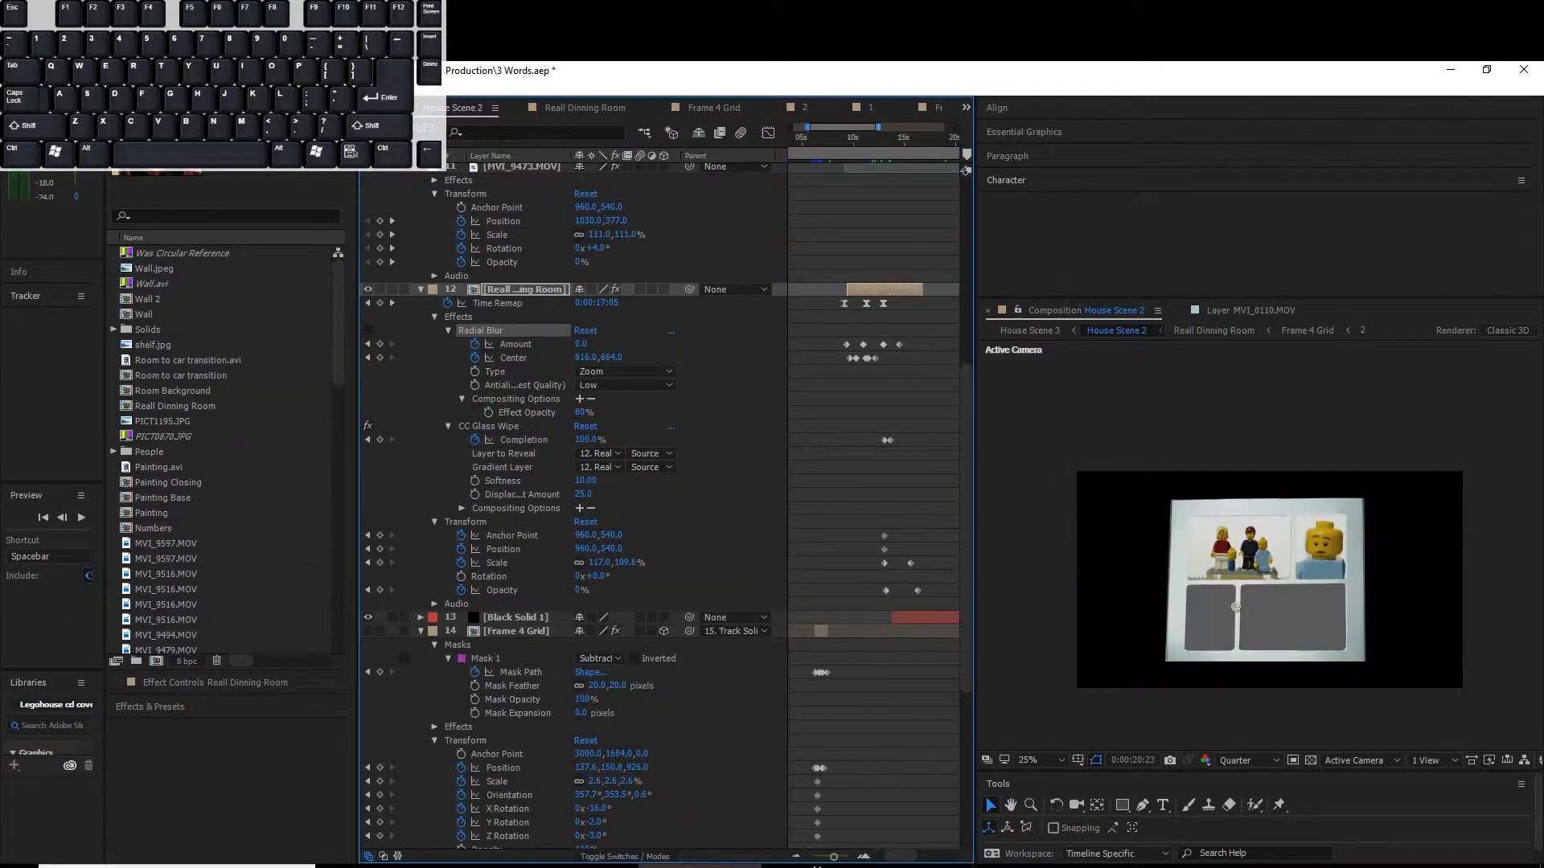
# - Scrub House Scene 2 between 0:00:17:02 and 0:00:14:20 to examine how the dining room layer fades into the picture frame
pyautogui.moveTo(878, 141); pyautogui.dragTo(928, 152)
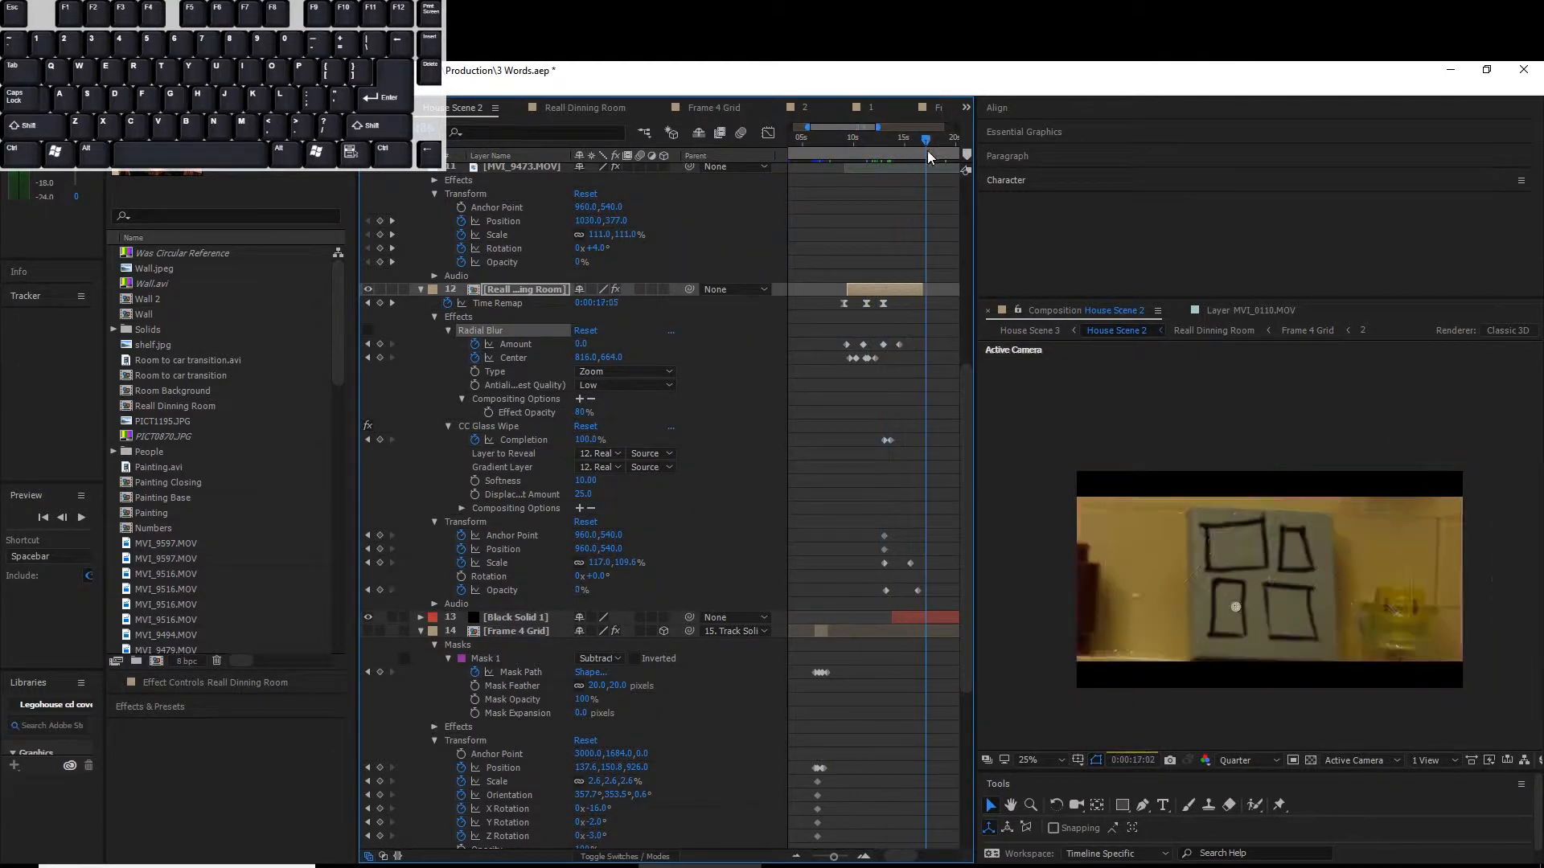
pyautogui.hscroll(5, 900, 844)
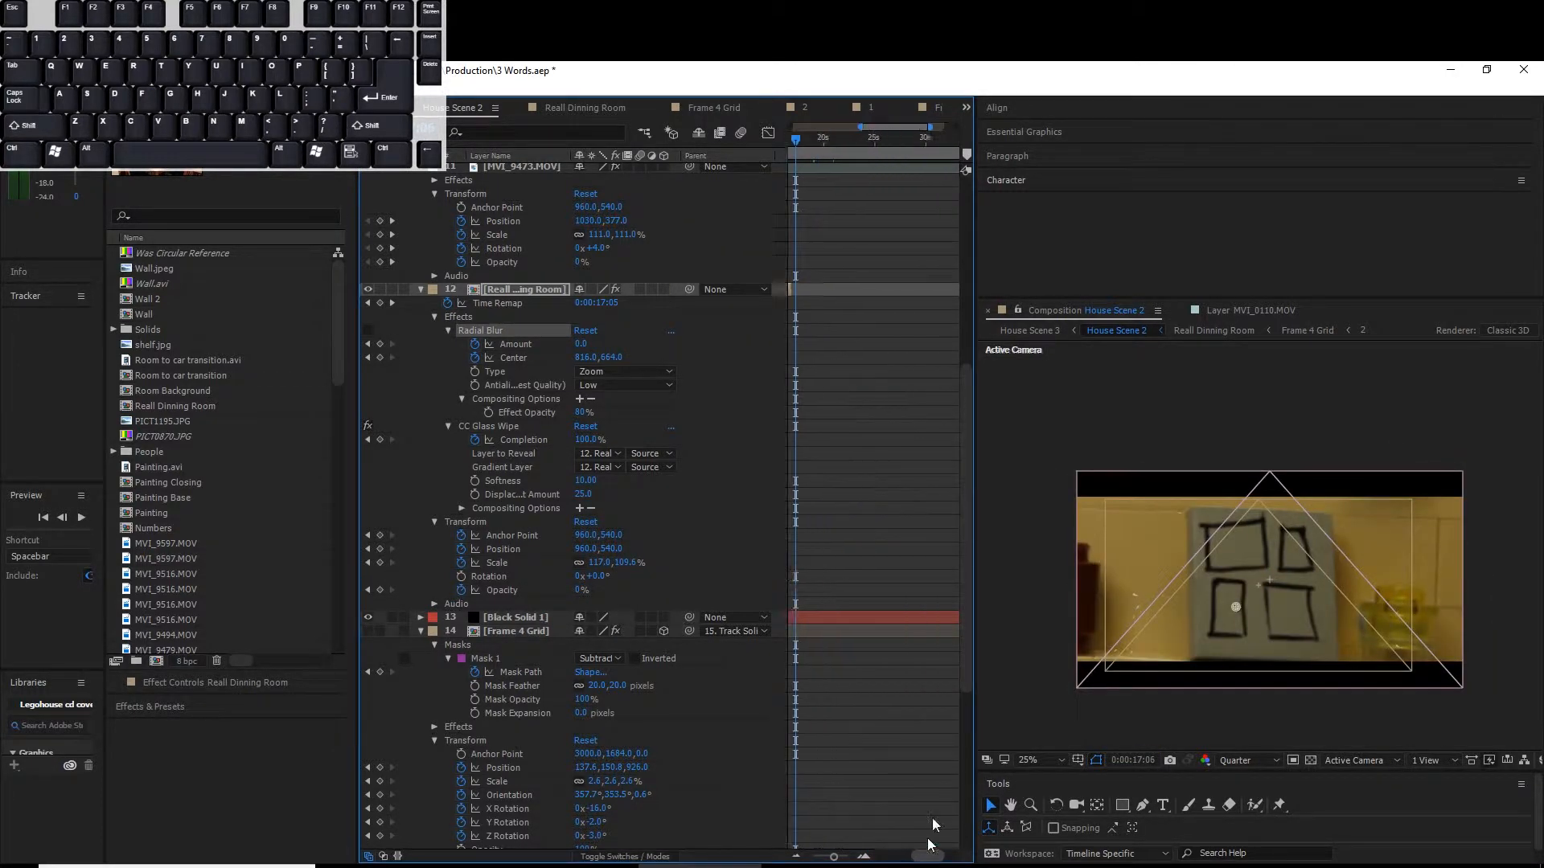
pyautogui.hscroll(-2, 922, 858)
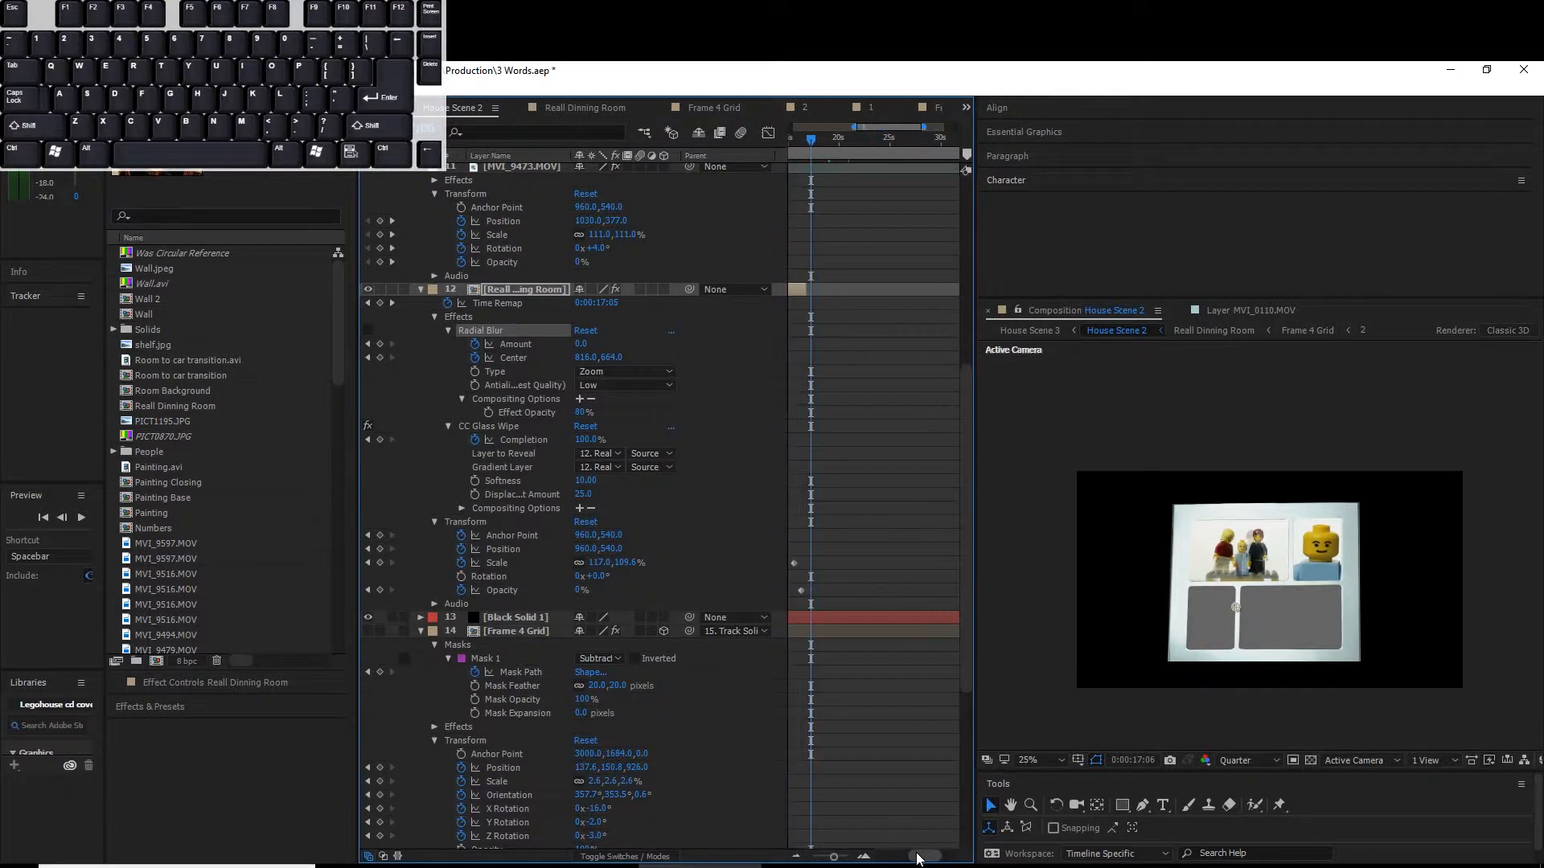
pyautogui.moveTo(804, 139); pyautogui.dragTo(800, 141)
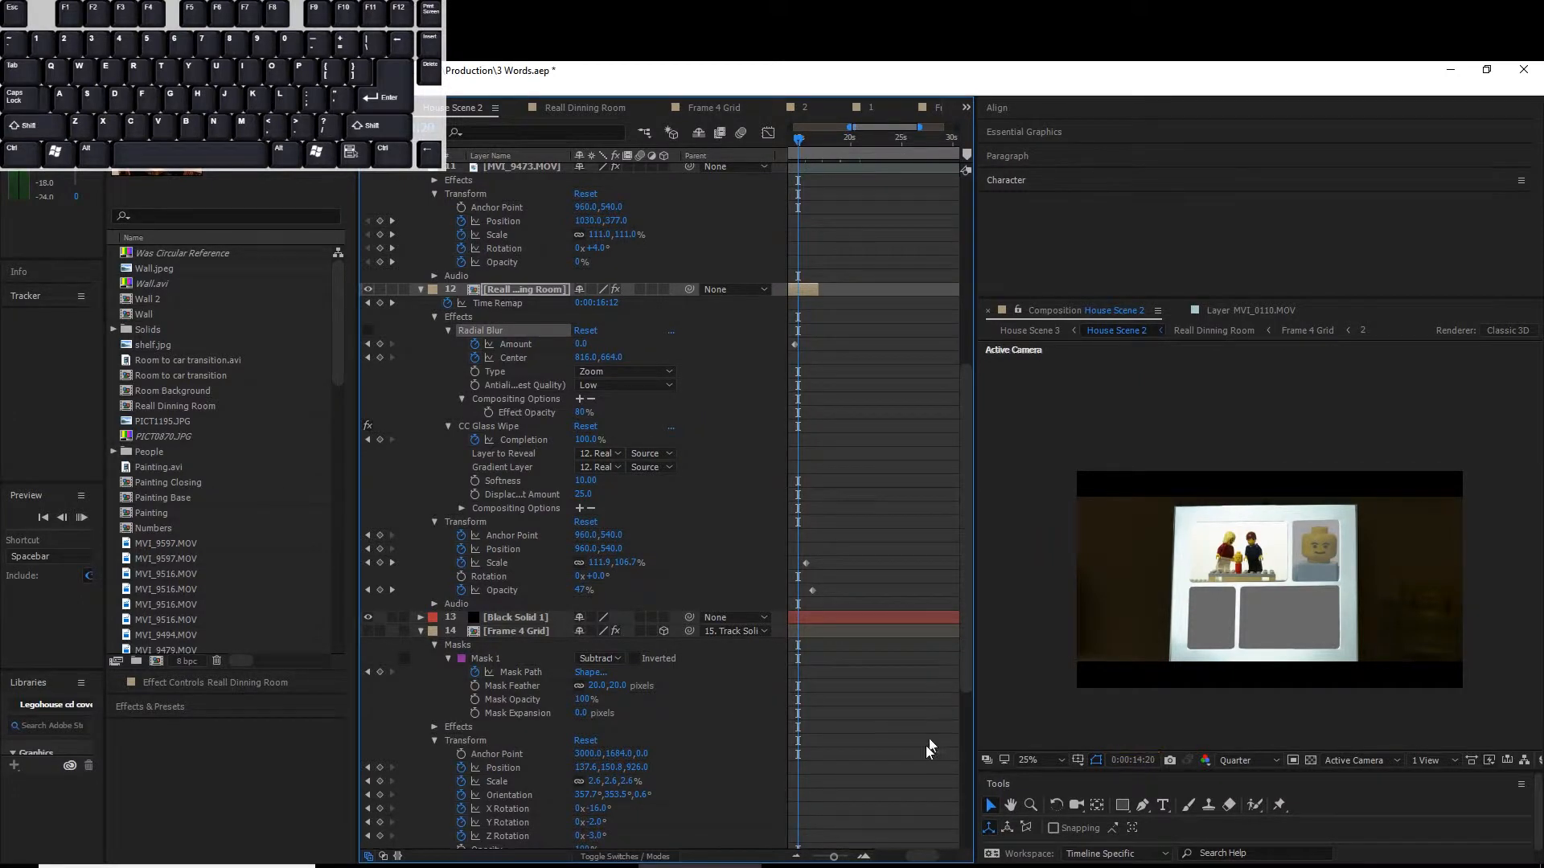
pyautogui.moveTo(918, 856); pyautogui.dragTo(915, 856)
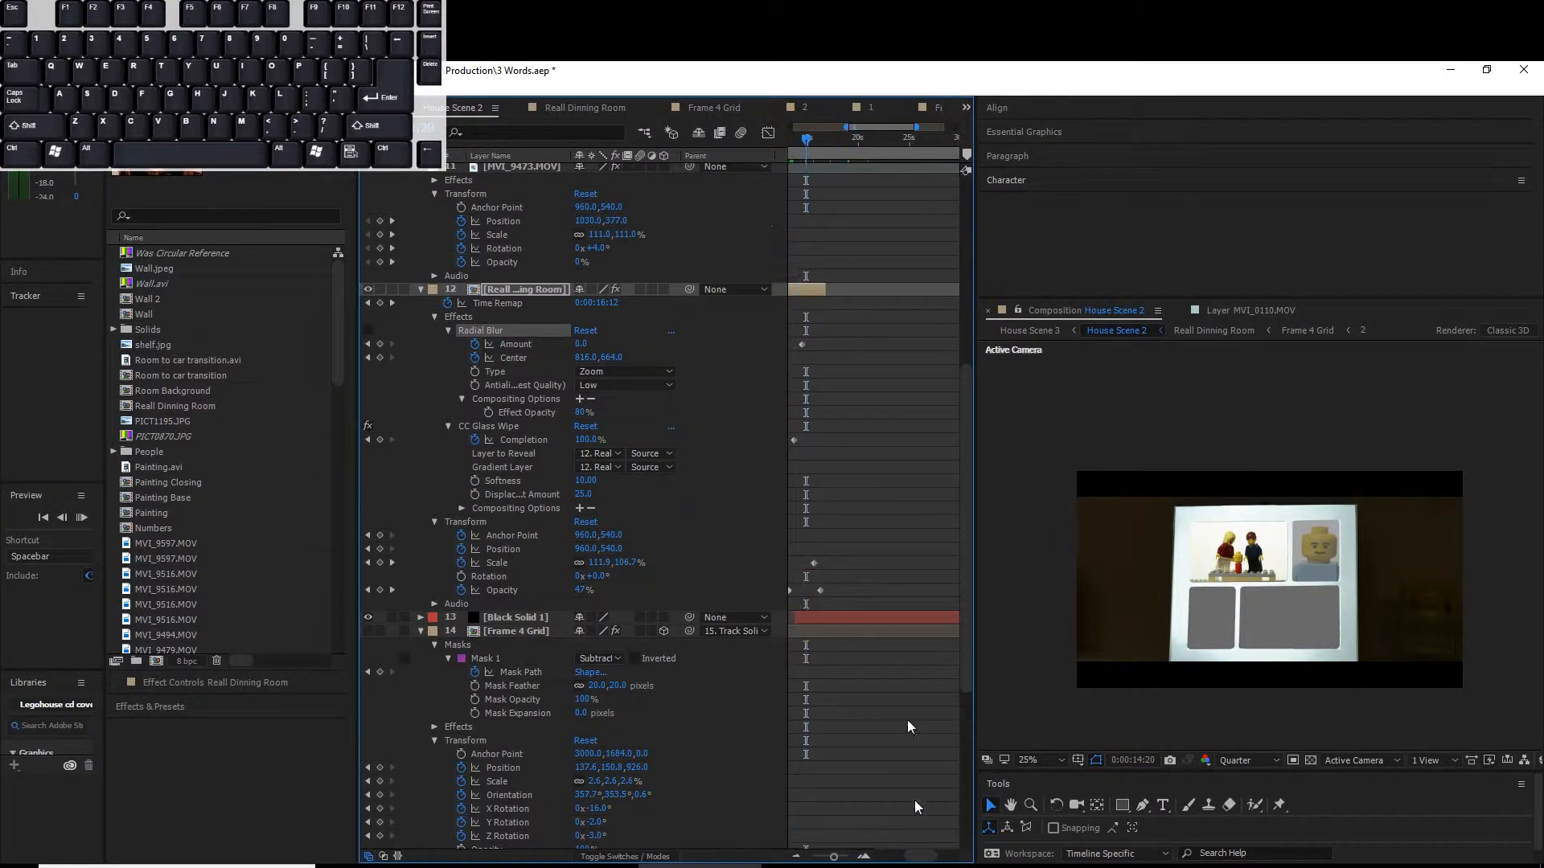
# - Preview the dining room zoom in House Scene 2 without radial blur, stopping at 0:00:10:19
pyautogui.click(808, 140)
pyautogui.press('space')
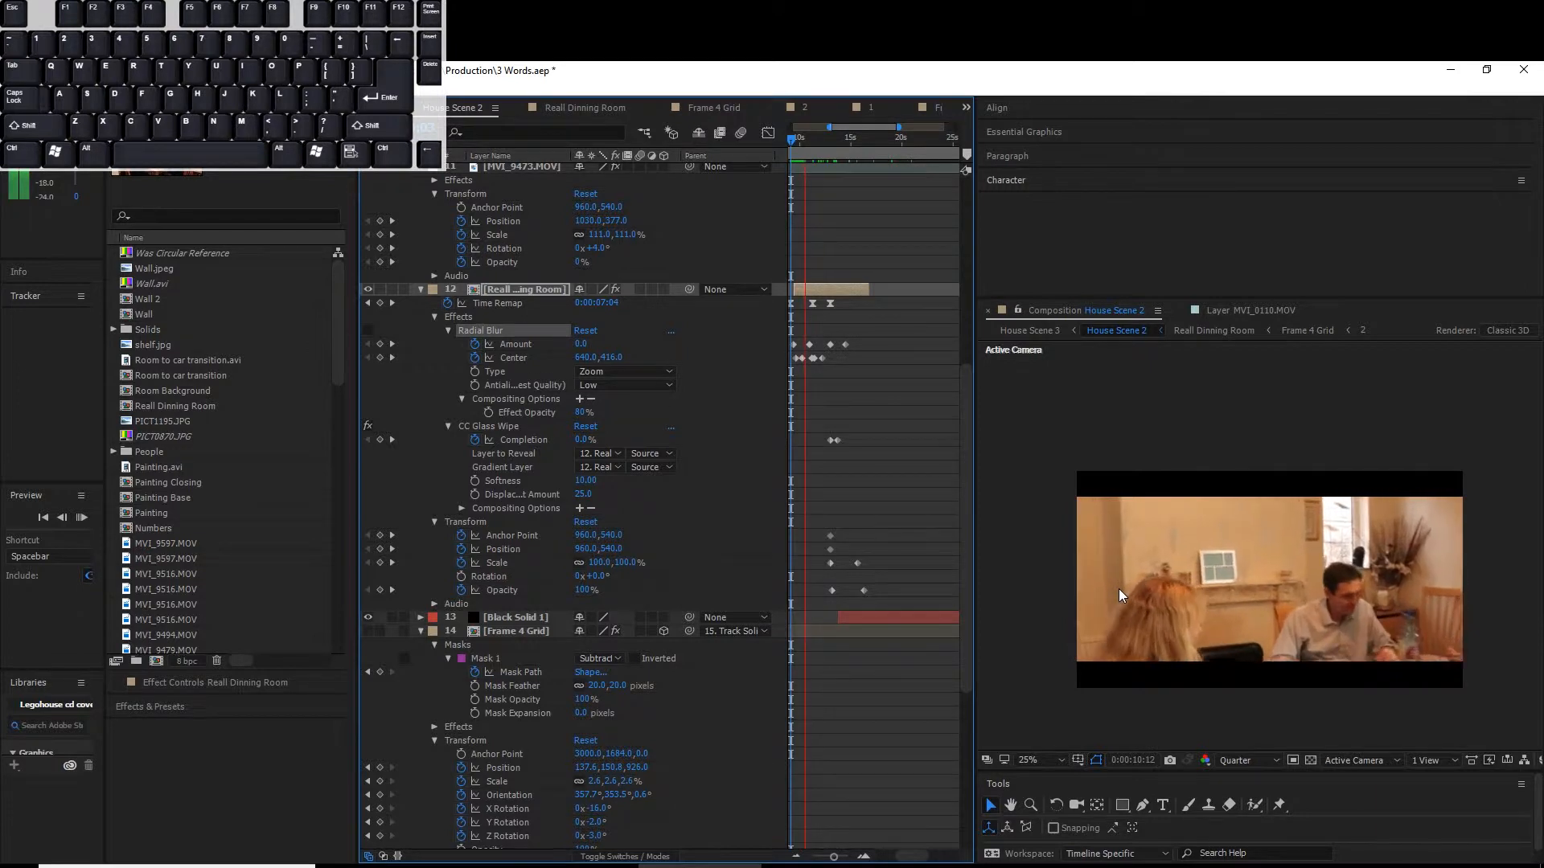
pyautogui.press('space')
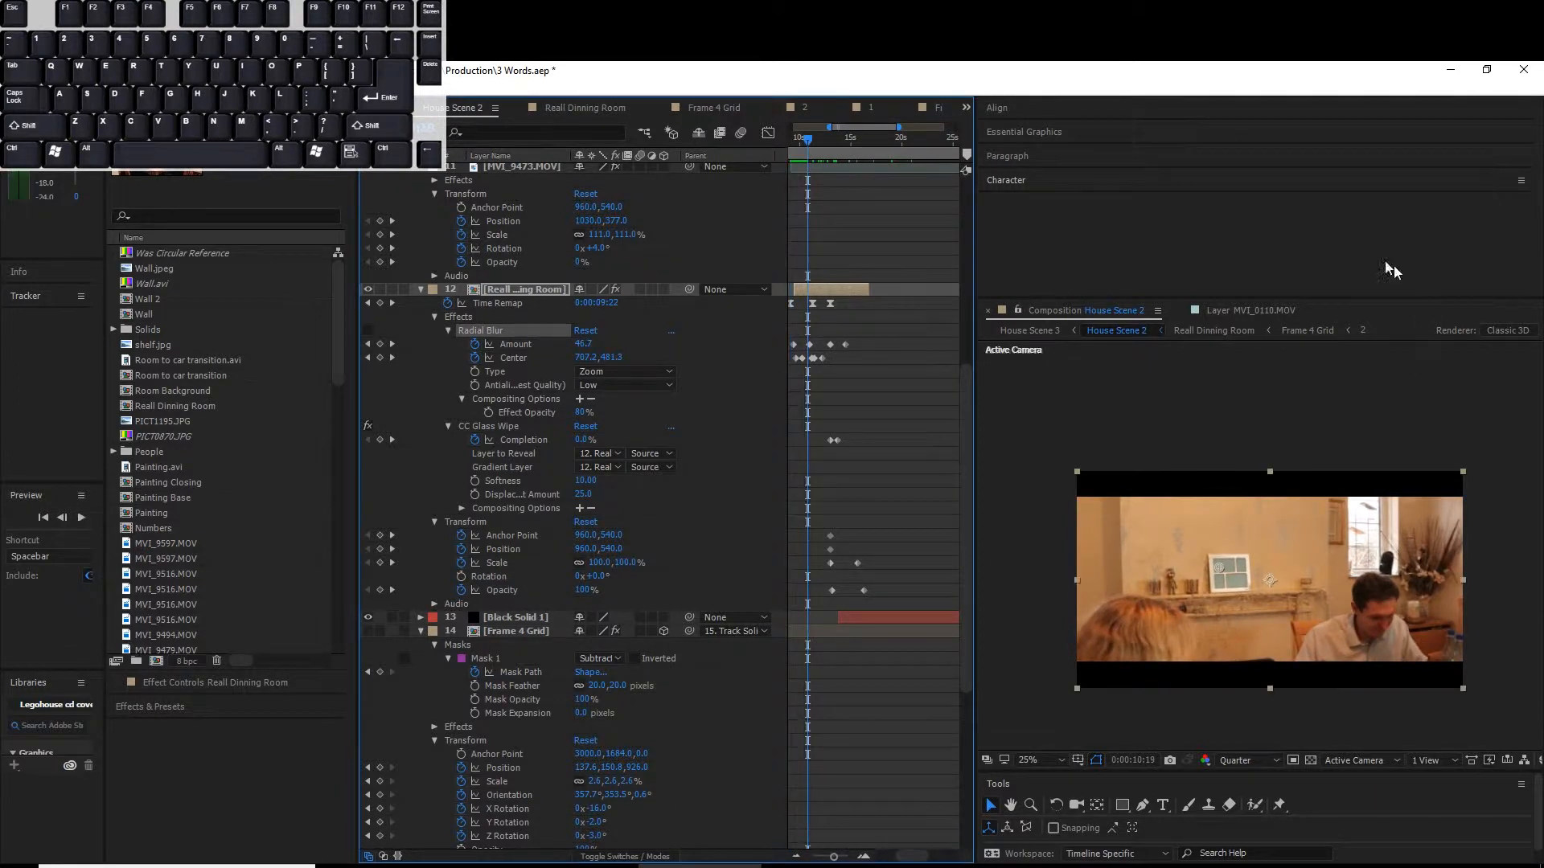
# - Enable the Radial Blur effect on the Reall Dinning Room layer and scrub the zoom to compare the blurred motion
pyautogui.click(367, 330)
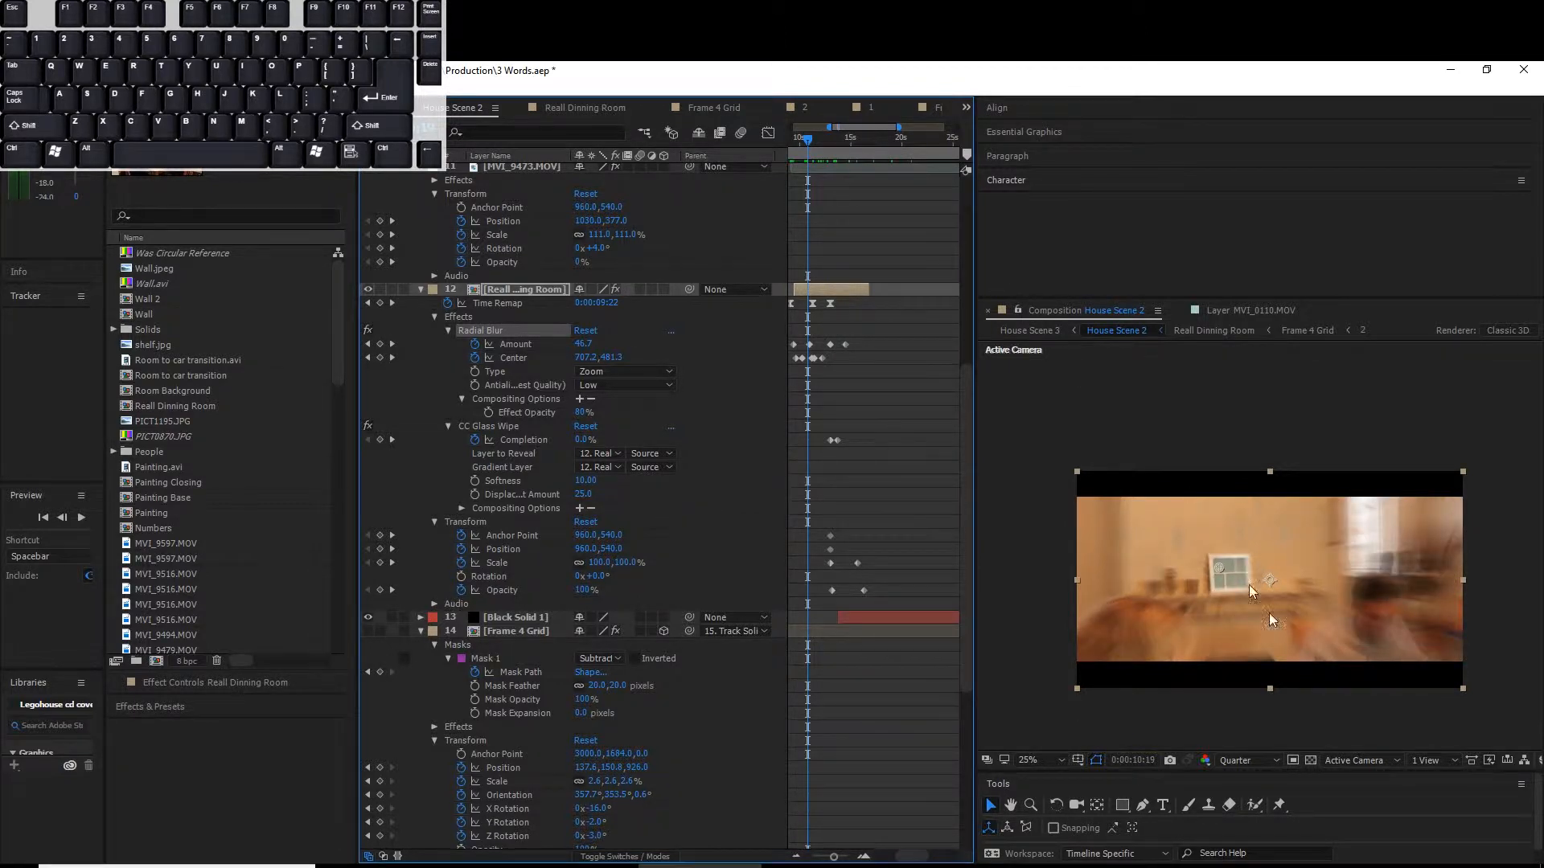
pyautogui.moveTo(807, 148); pyautogui.dragTo(826, 149)
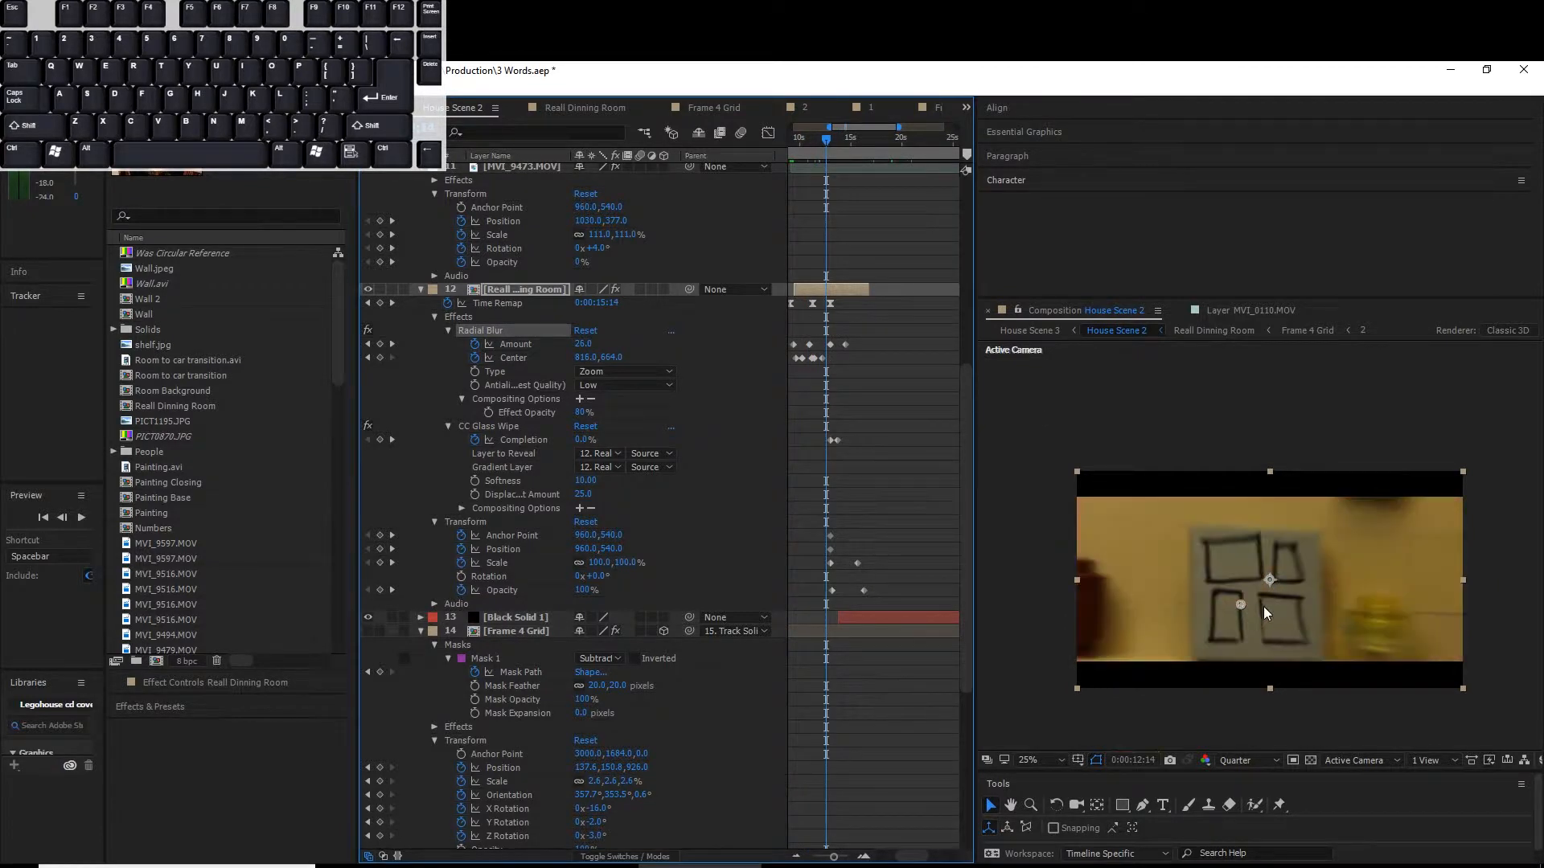
pyautogui.moveTo(831, 145); pyautogui.dragTo(814, 138)
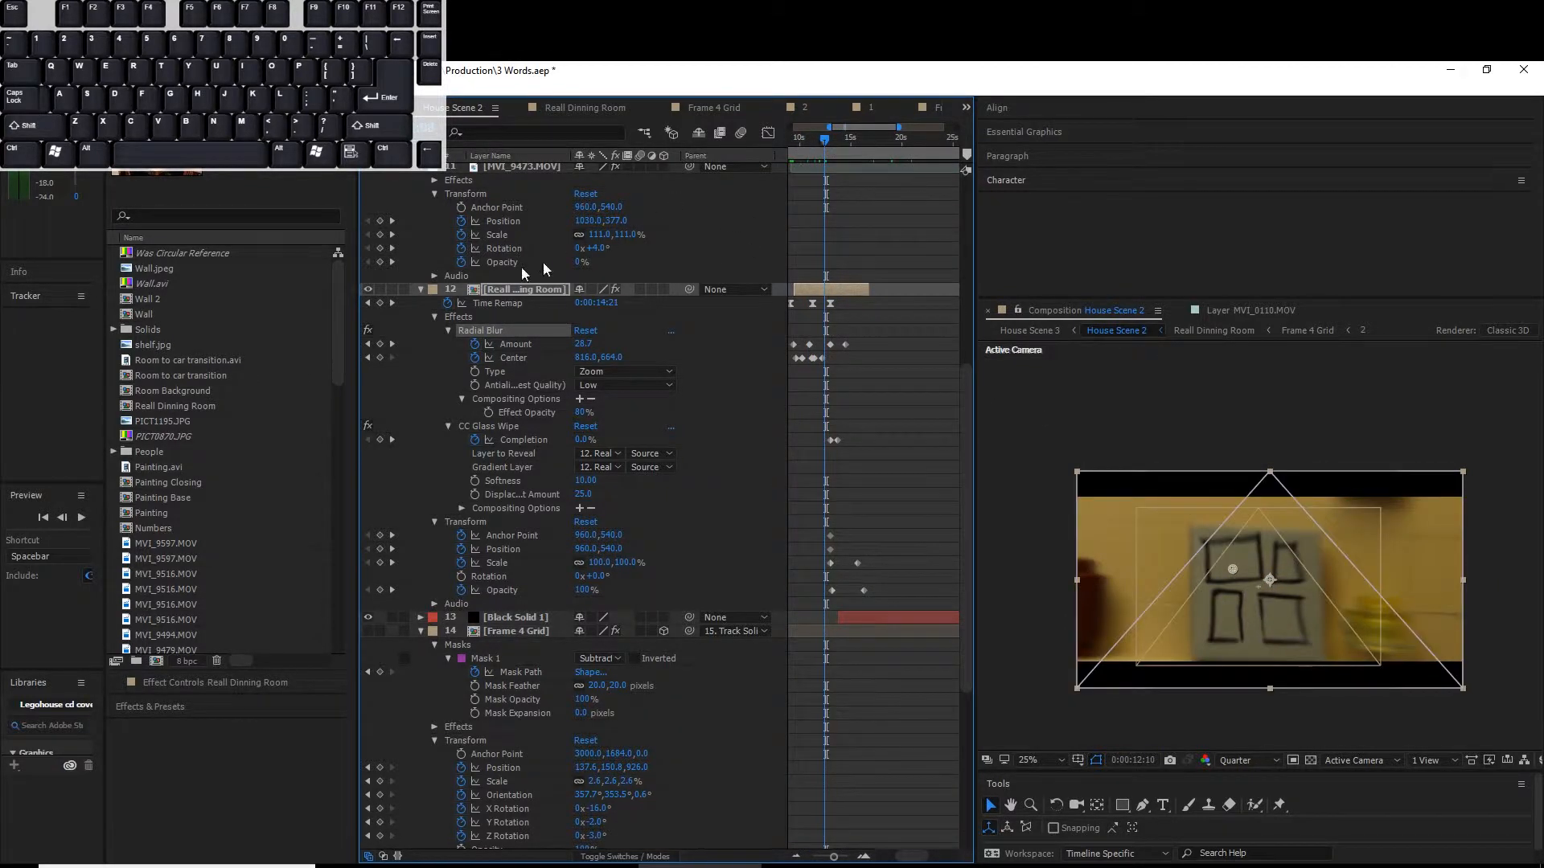
# - Select the Reall Dinning Room layer's Time Remap property and preview the sped-up zoom twice from its beginning
pyautogui.click(507, 305)
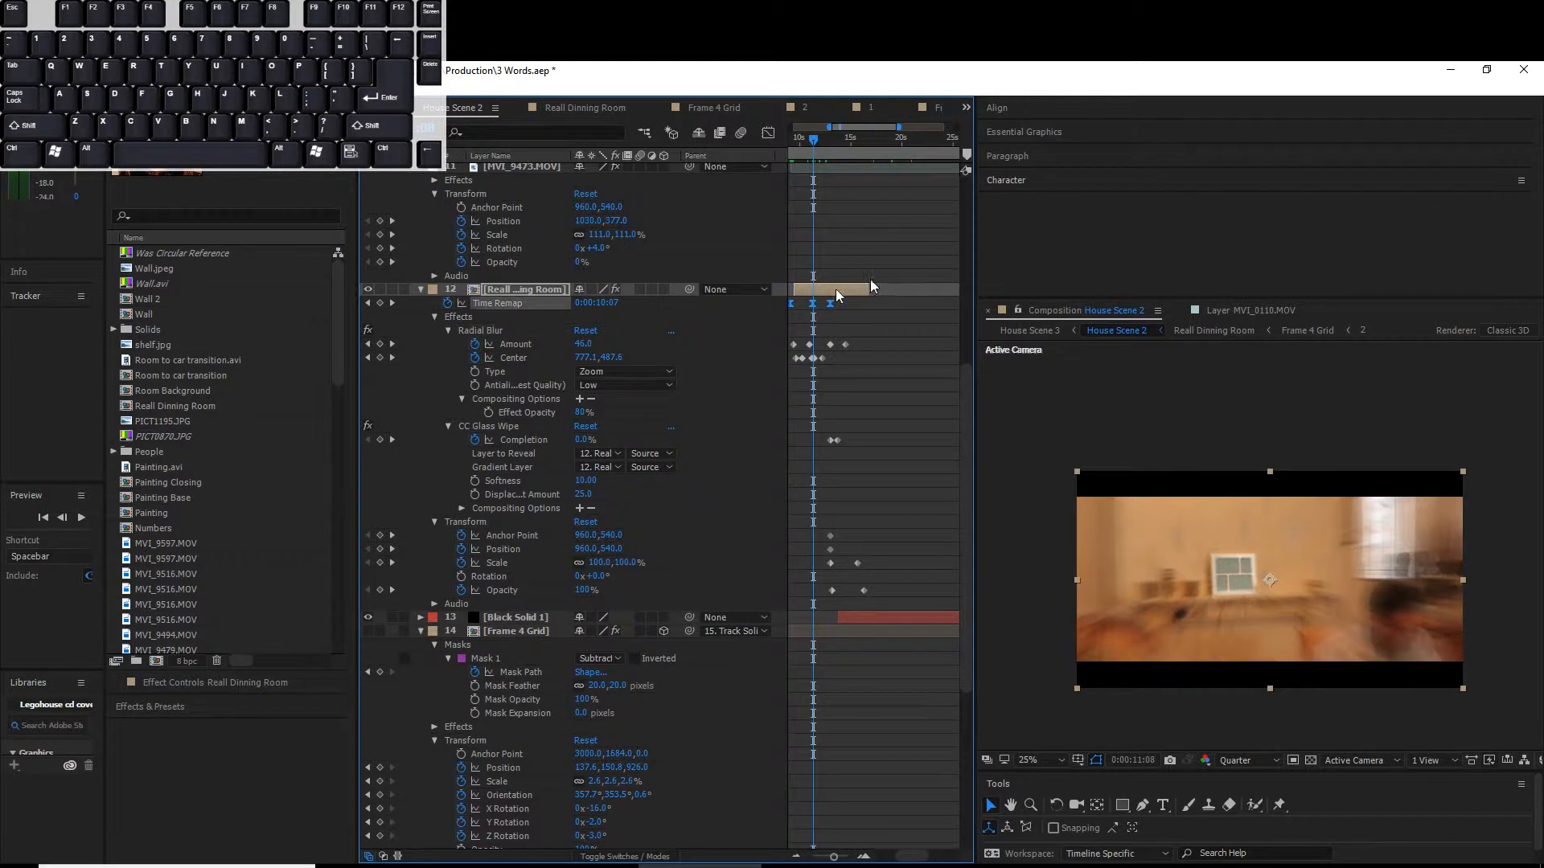
pyautogui.click(796, 143)
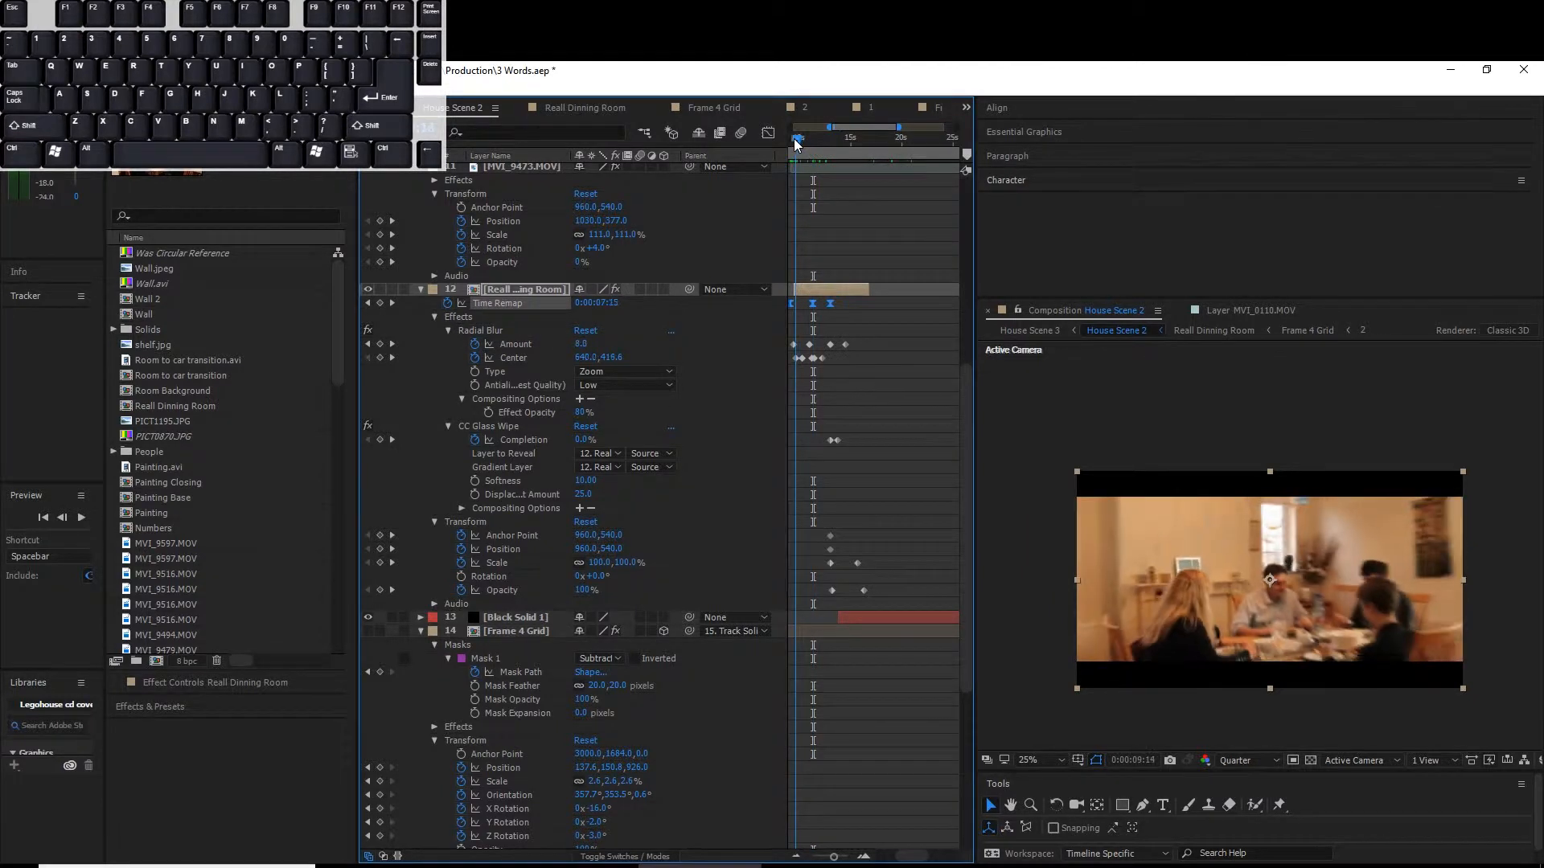
pyautogui.press('space')
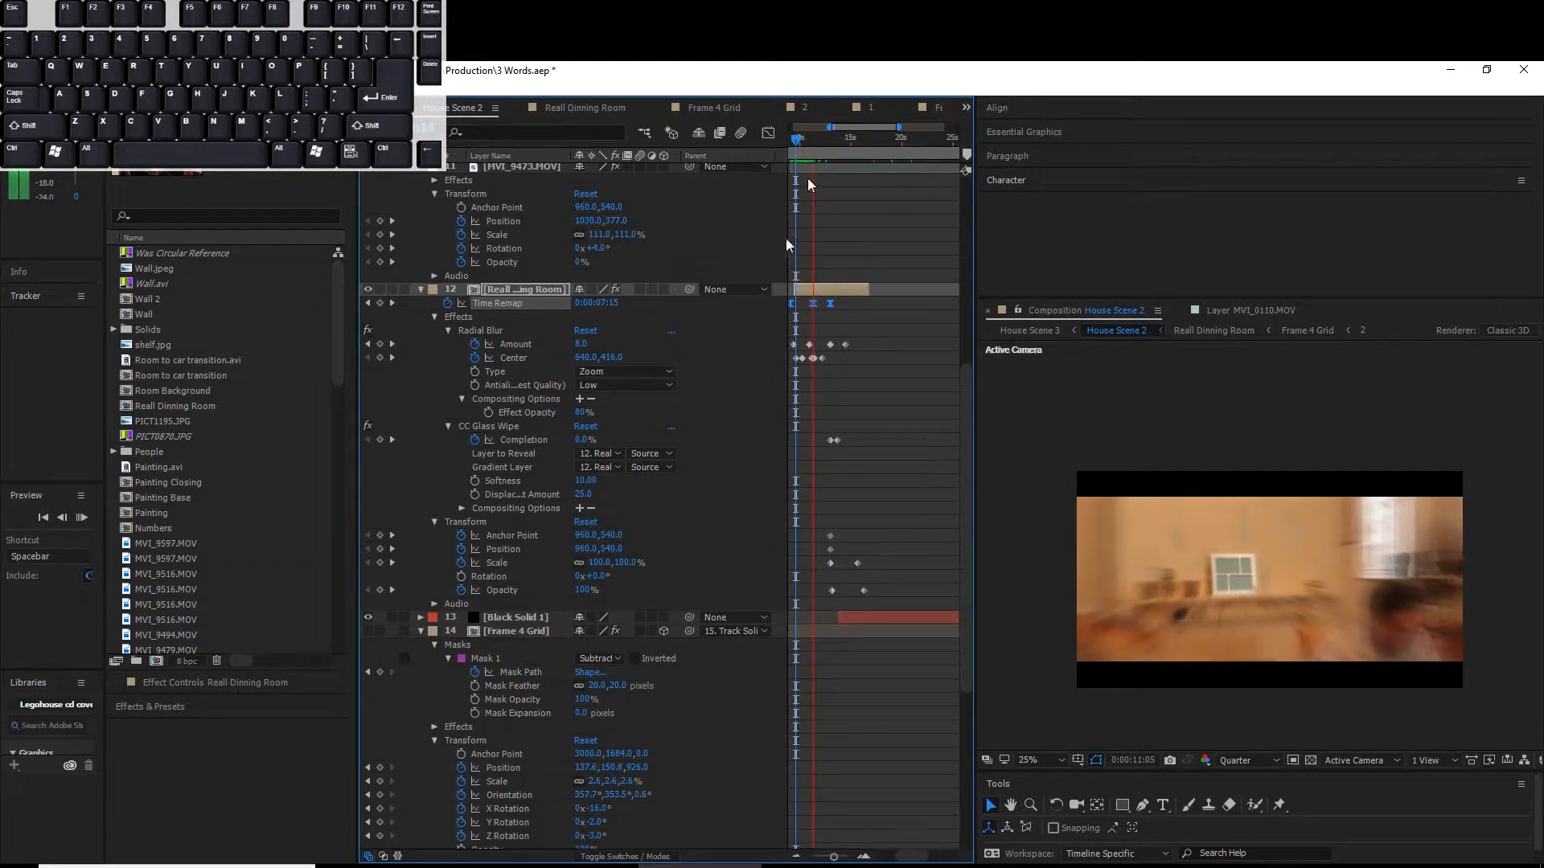
pyautogui.press('space')
pyautogui.moveTo(811, 138); pyautogui.dragTo(798, 139)
pyautogui.press('space')
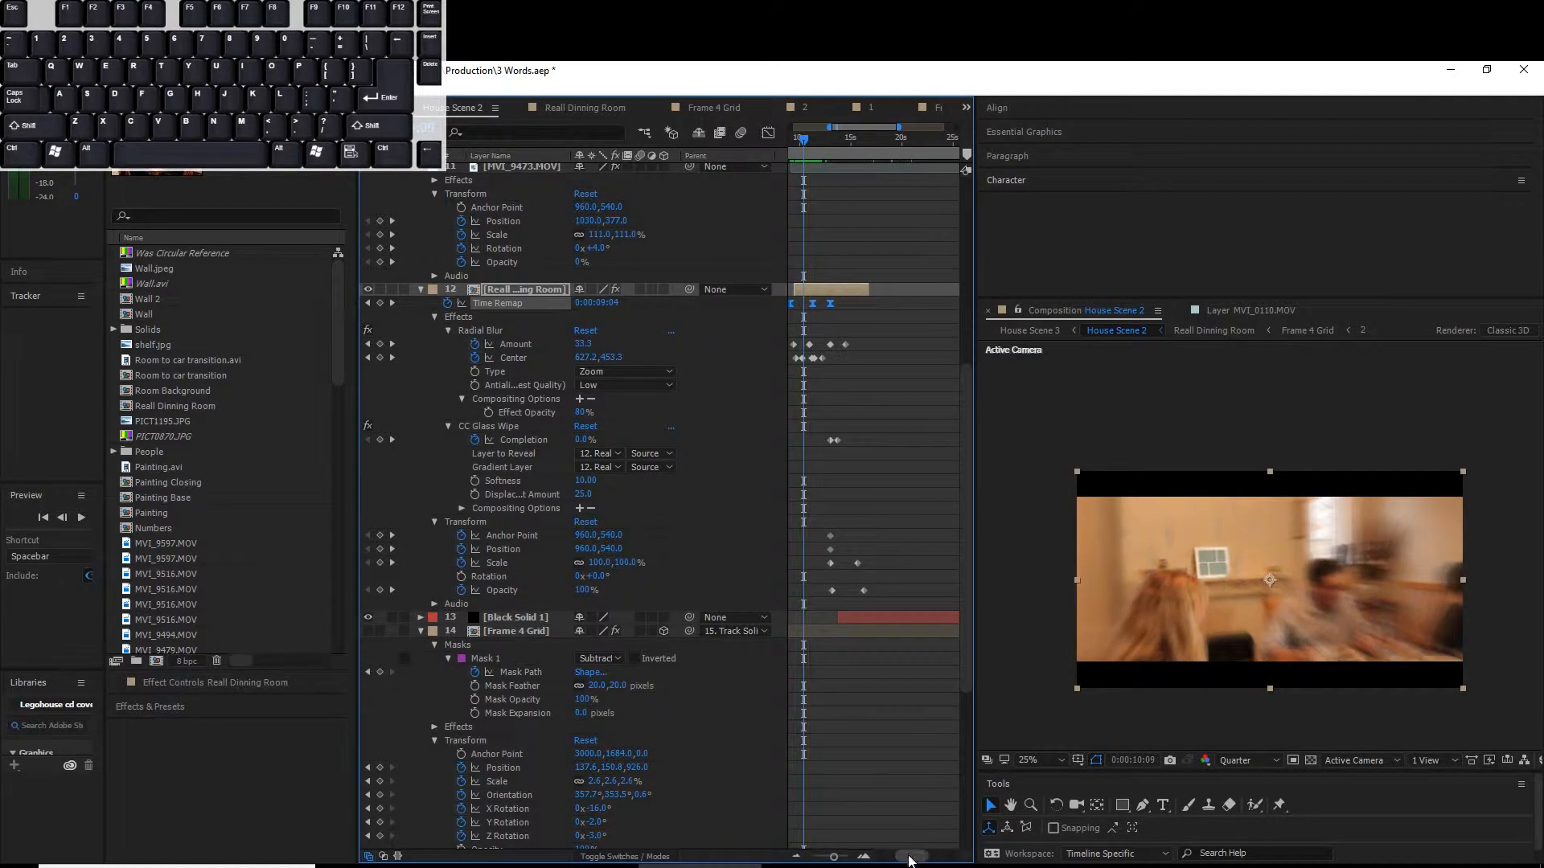
pyautogui.press('space')
# - Go to the start of House Scene 2, magnify the time ruler, and scrub the house shot to 0:00:01:06
pyautogui.moveTo(845, 136); pyautogui.dragTo(699, 134)
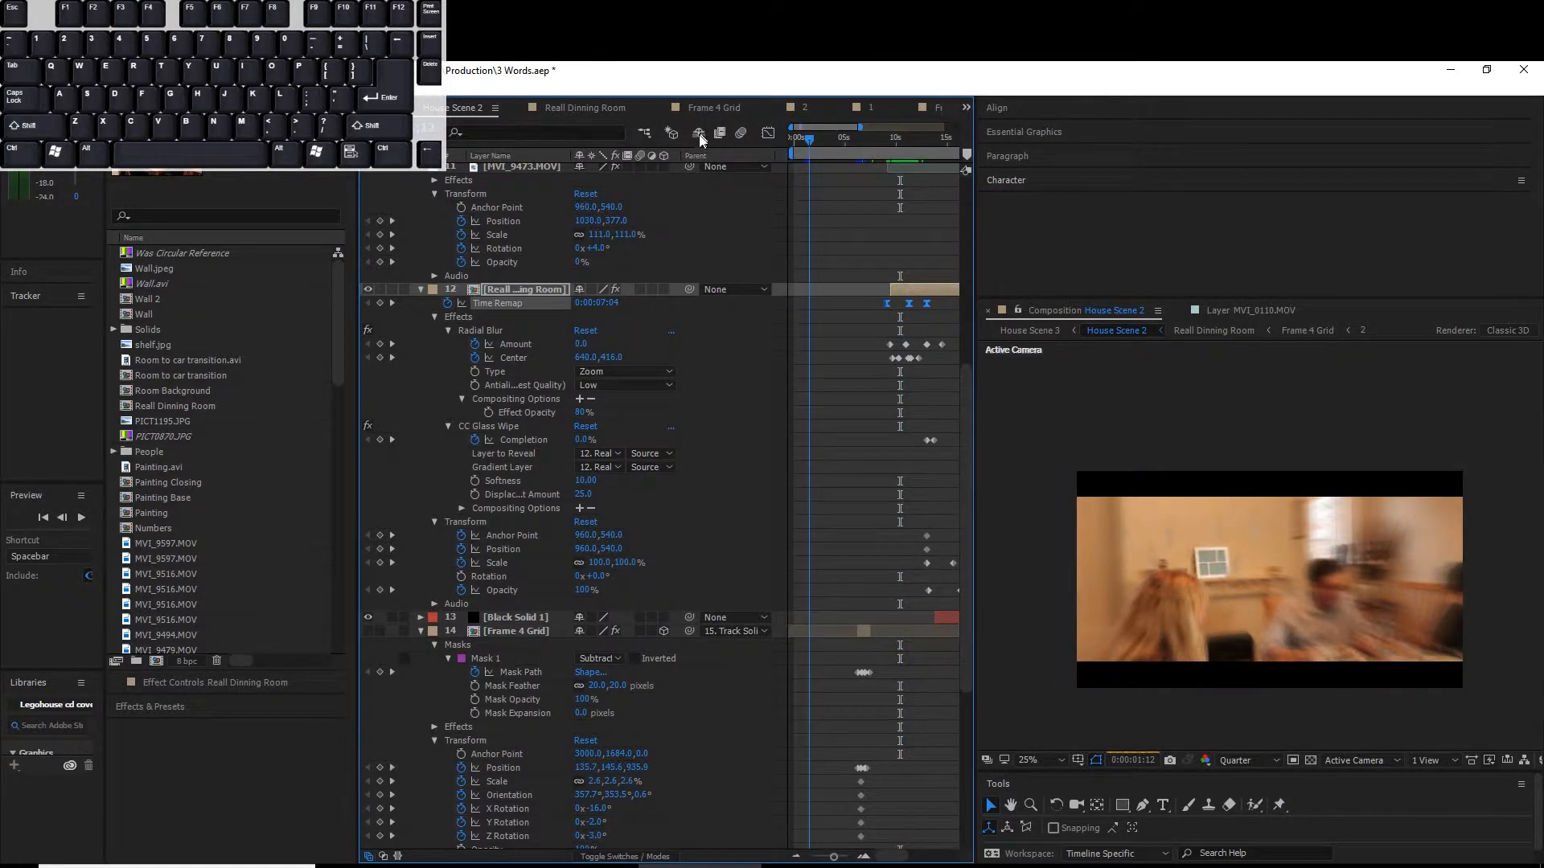
pyautogui.scroll(10, 949, 385)
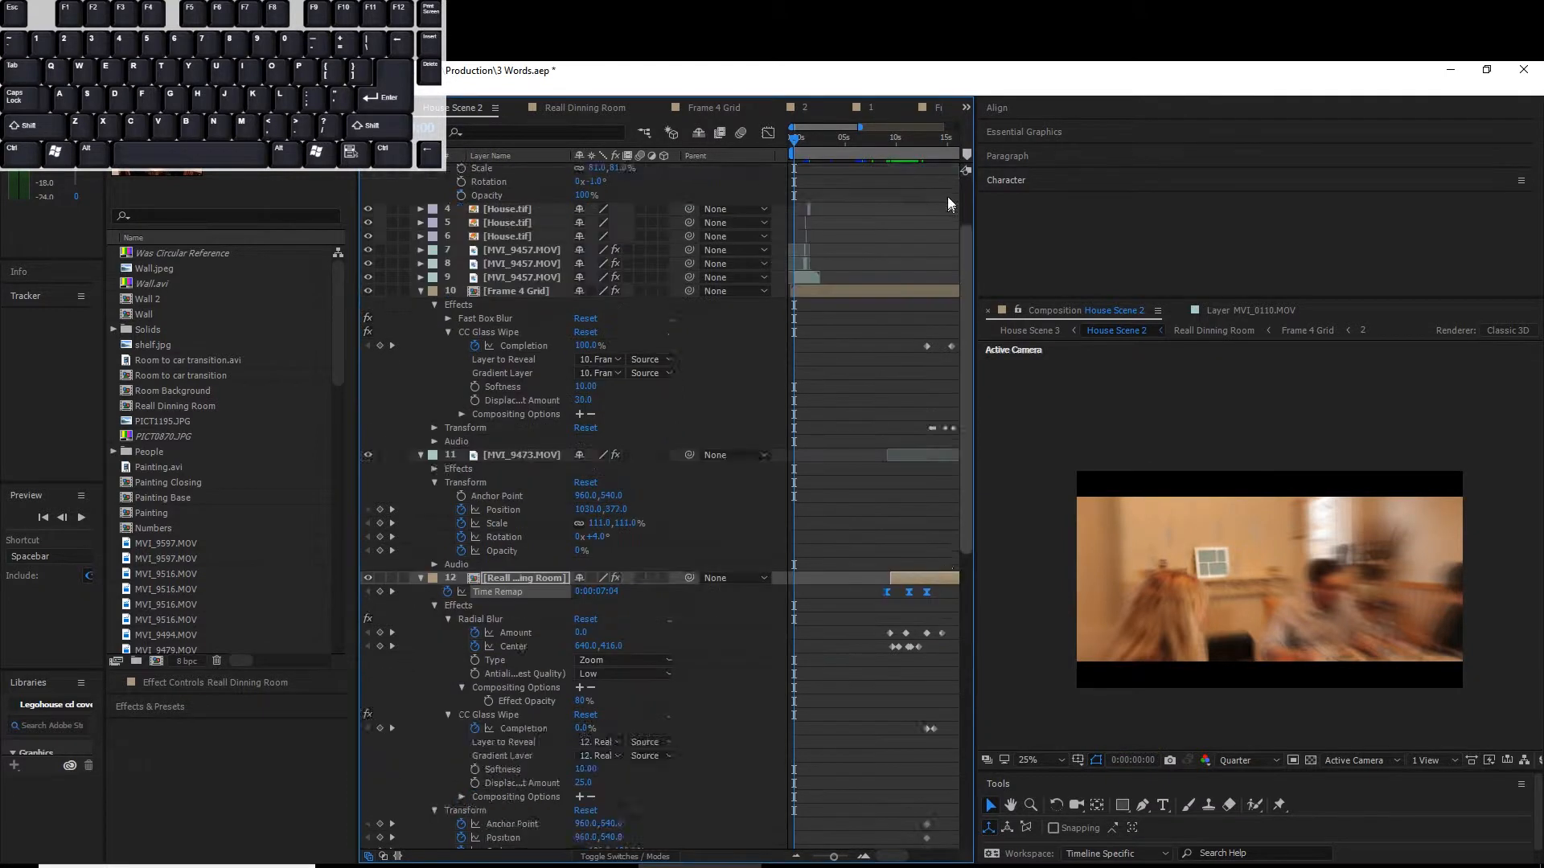
pyautogui.click(862, 858)
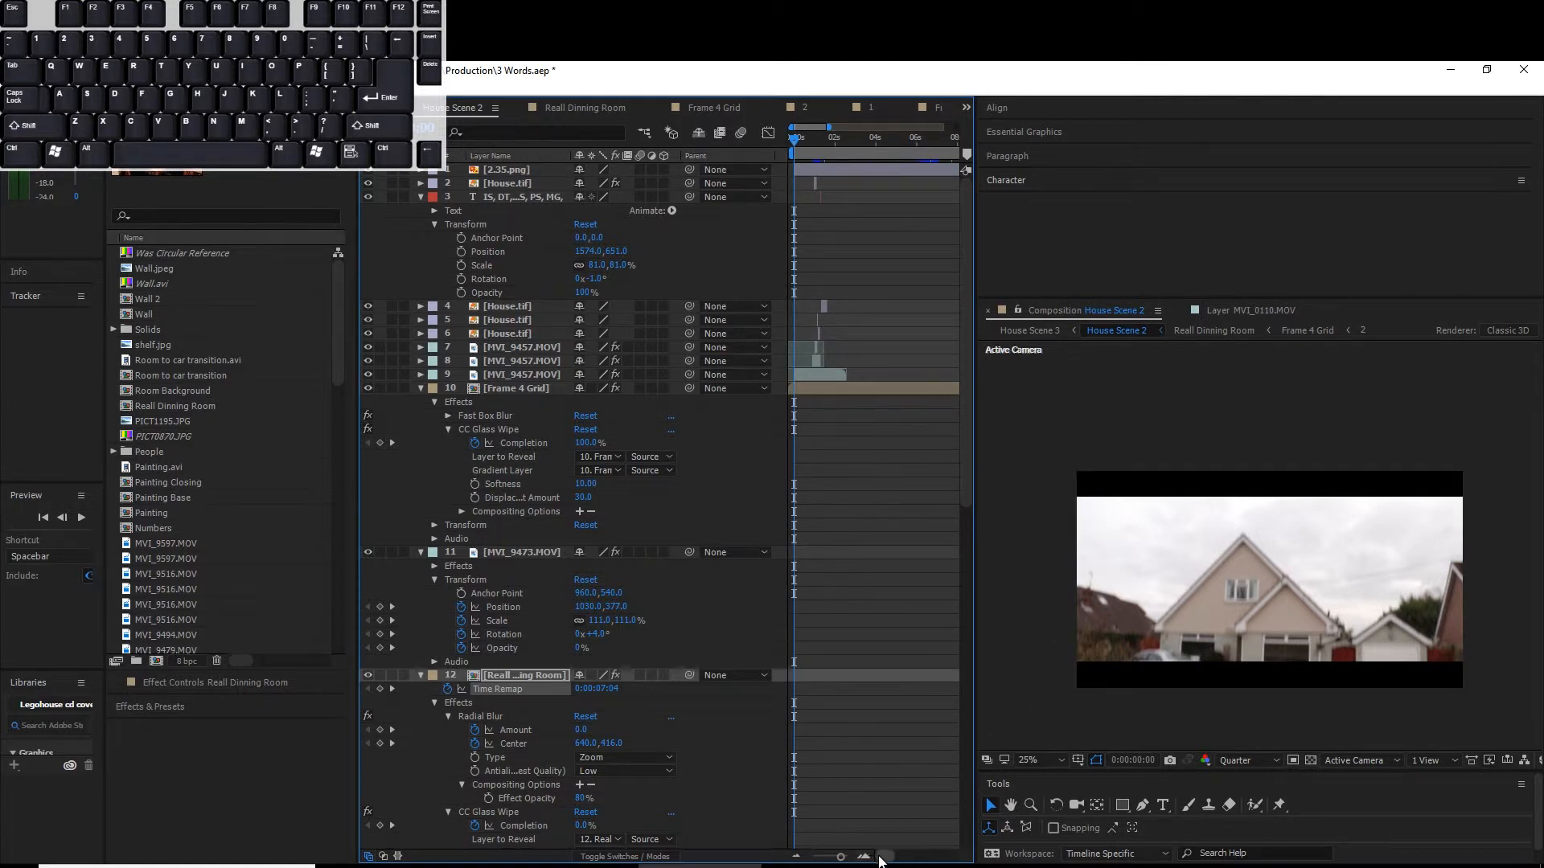
pyautogui.moveTo(798, 139); pyautogui.dragTo(821, 138)
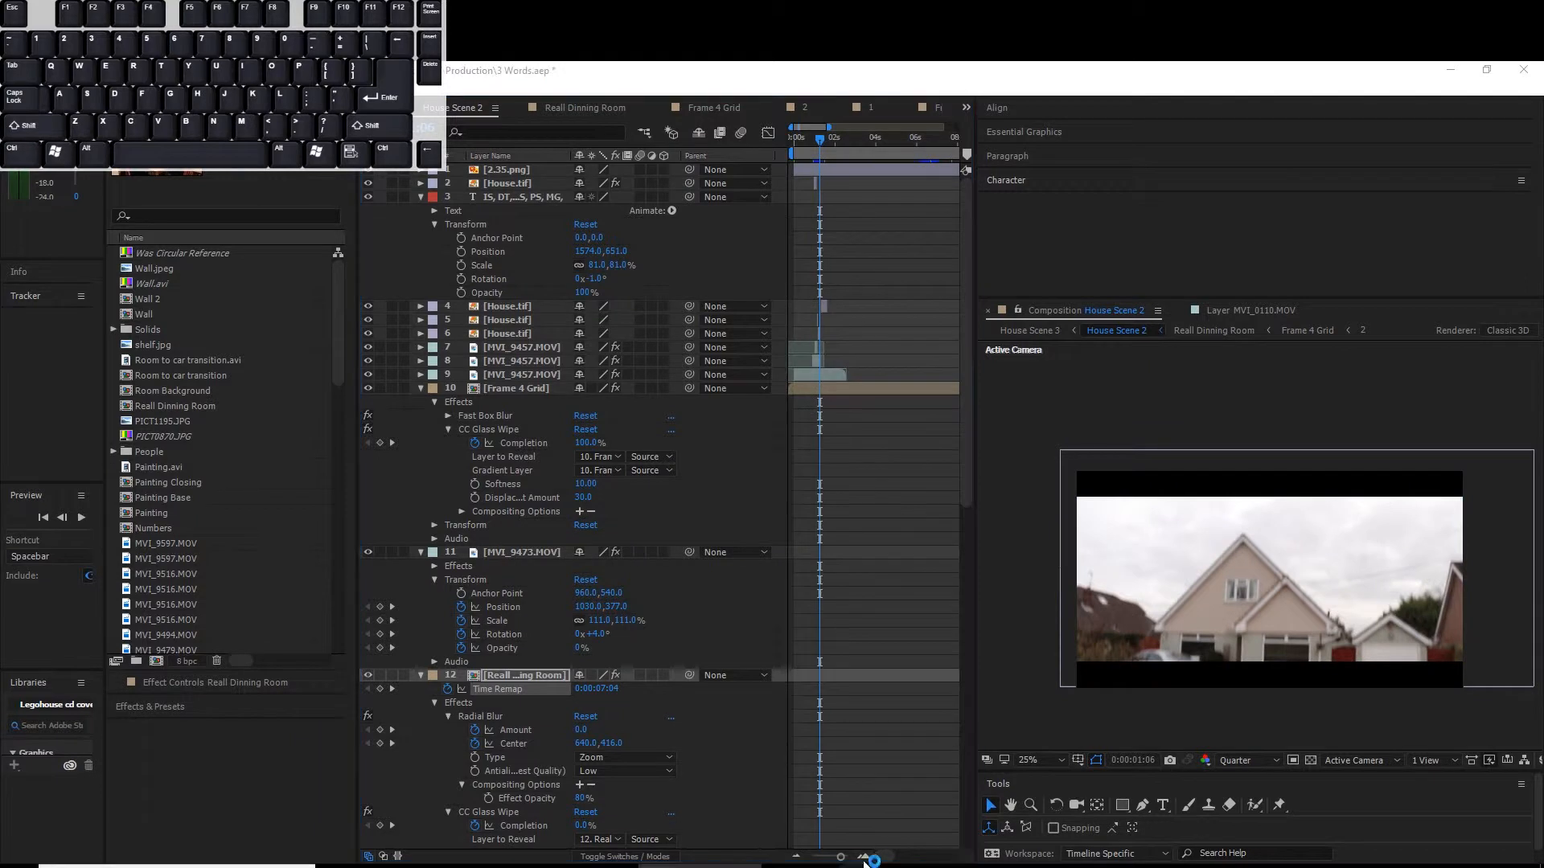
# - View the House.tif image of layer 4 on its own, and return to the House Scene 2 composition view
pyautogui.doubleClick(509, 310)
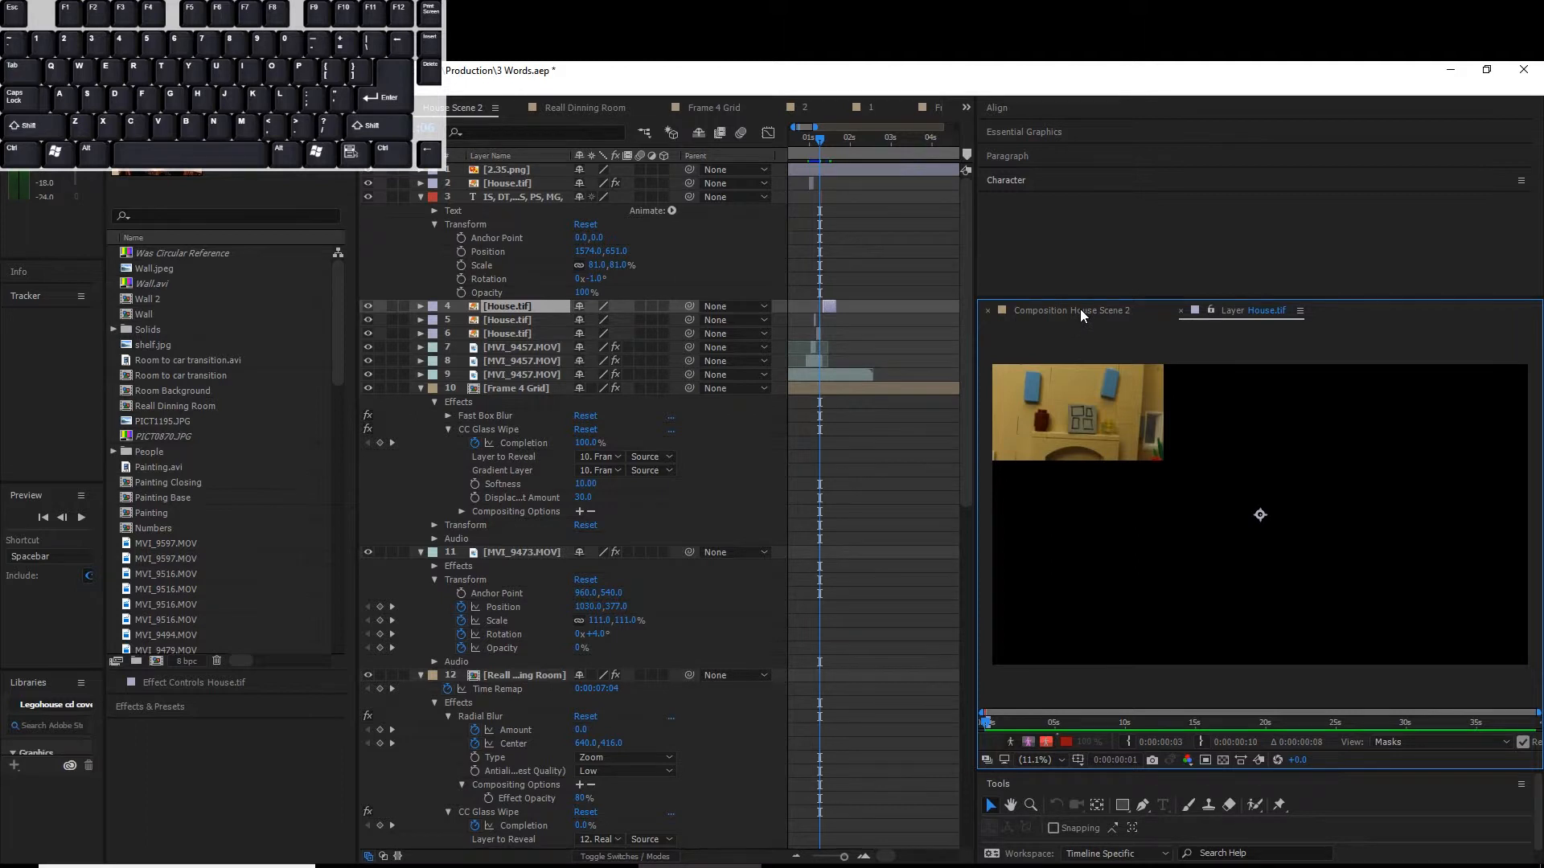
pyautogui.click(523, 319)
pyautogui.click(523, 306)
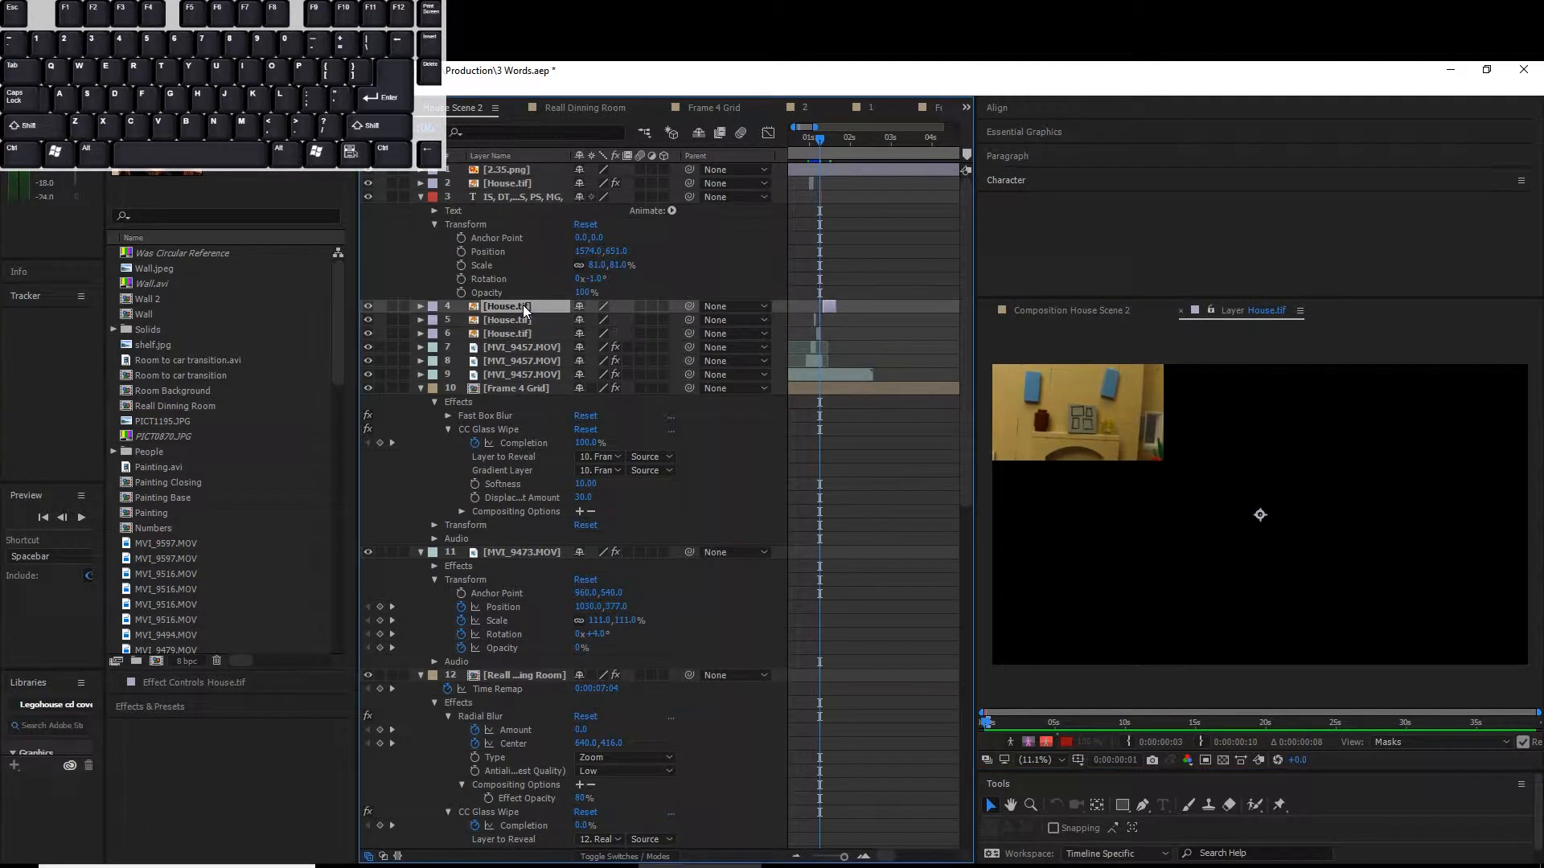
pyautogui.doubleClick(523, 306)
pyautogui.click(1072, 312)
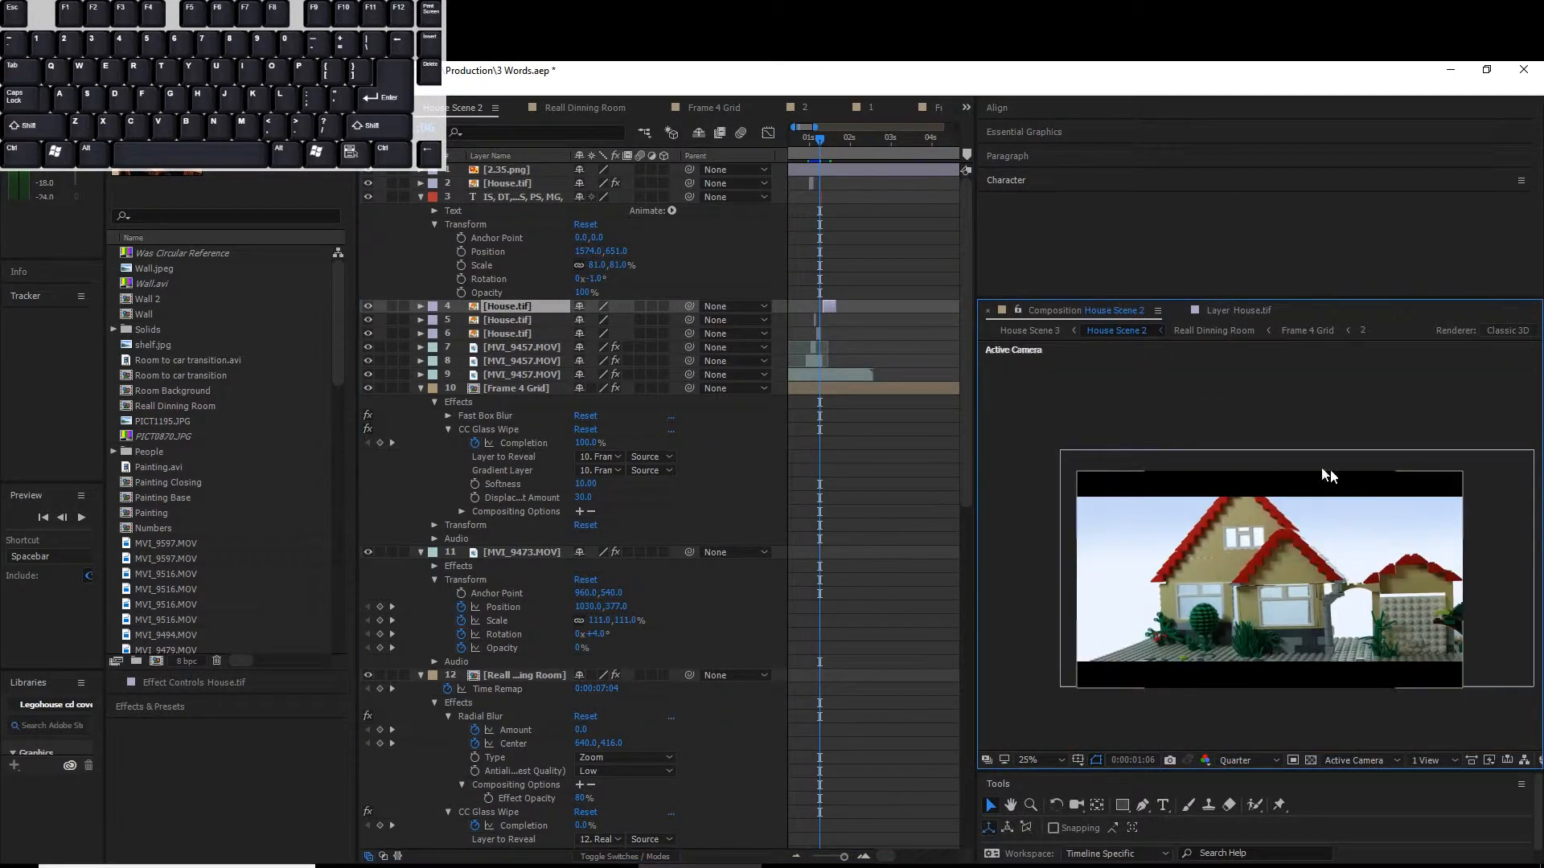
# - Select the MVI_9457.MOV footage on layer 7 and show its effect settings
pyautogui.click(864, 857)
pyautogui.click(532, 349)
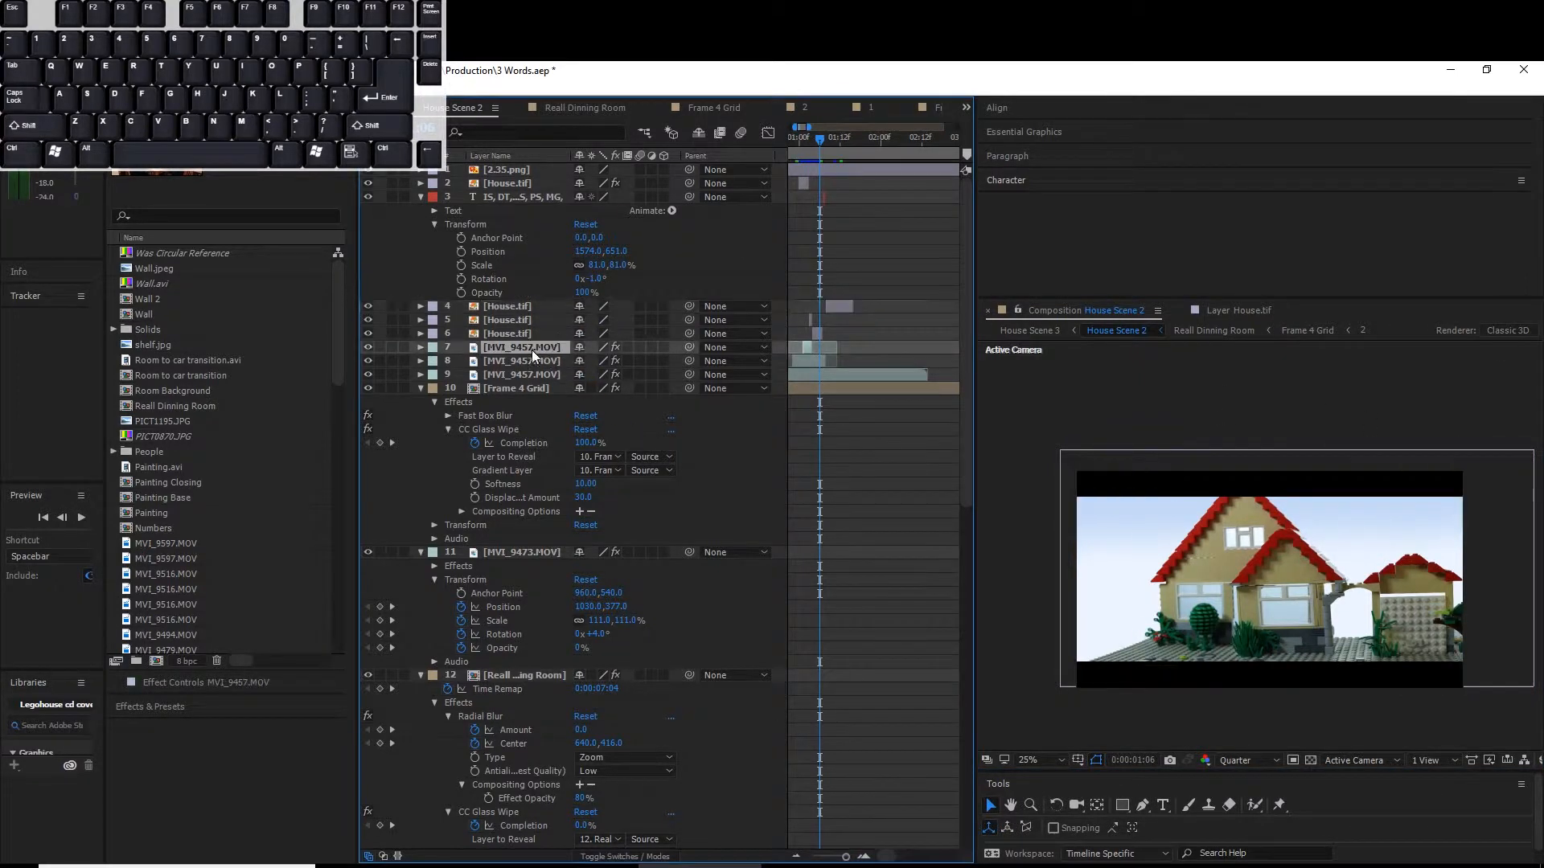
pyautogui.click(168, 707)
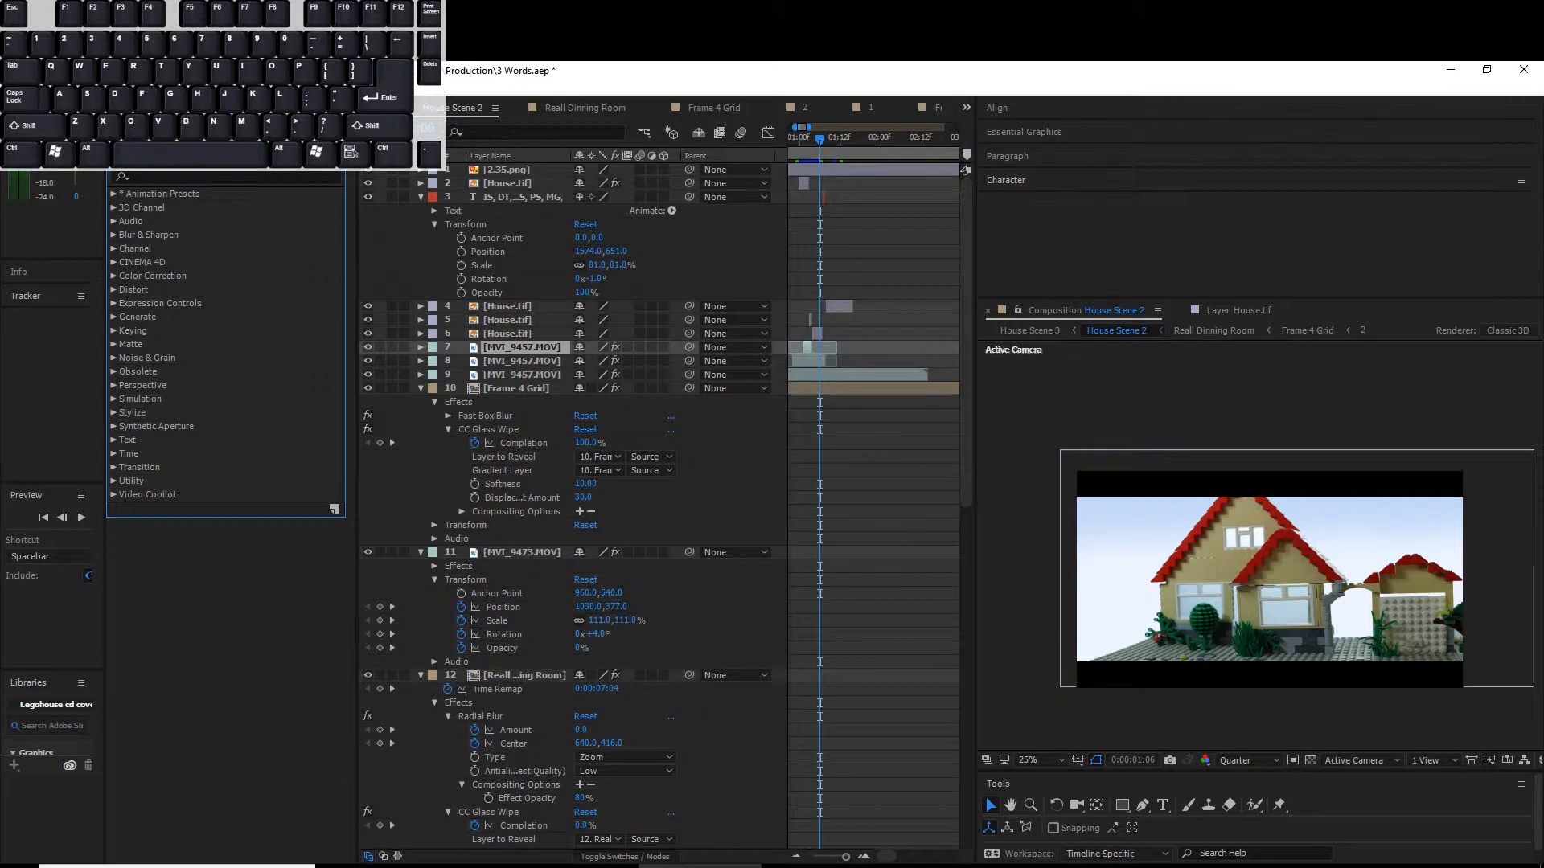
pyautogui.click(157, 132)
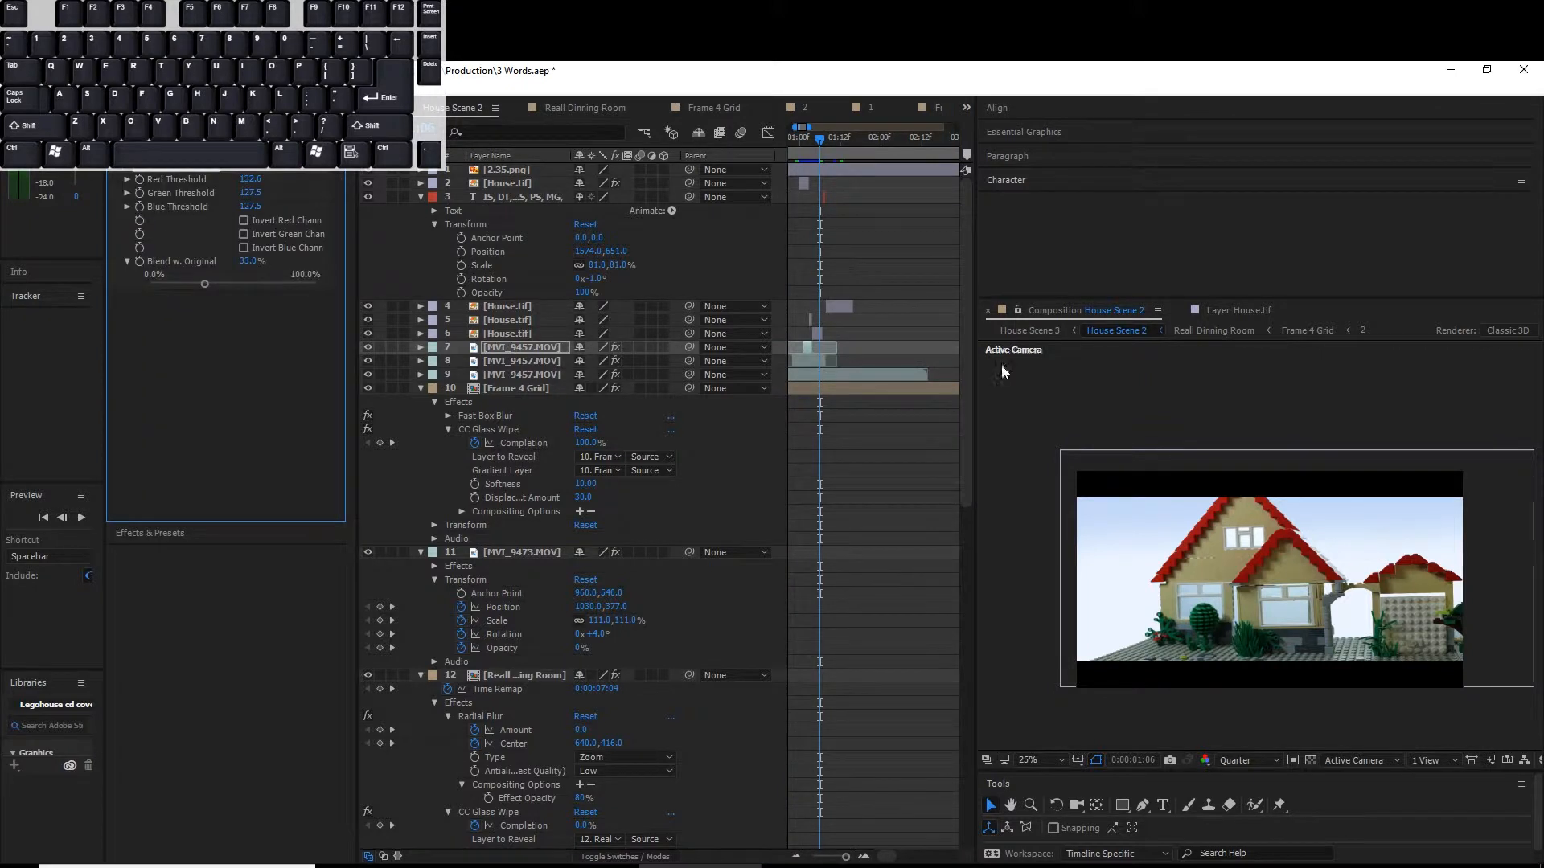
# - Step through the frames around 0:00:01:07 and scrub to 0:00:01:12 to examine the house flicker between real and Lego versions
pyautogui.hotkey('ctrl', 'Right')
pyautogui.hotkey('ctrl', 'Right')
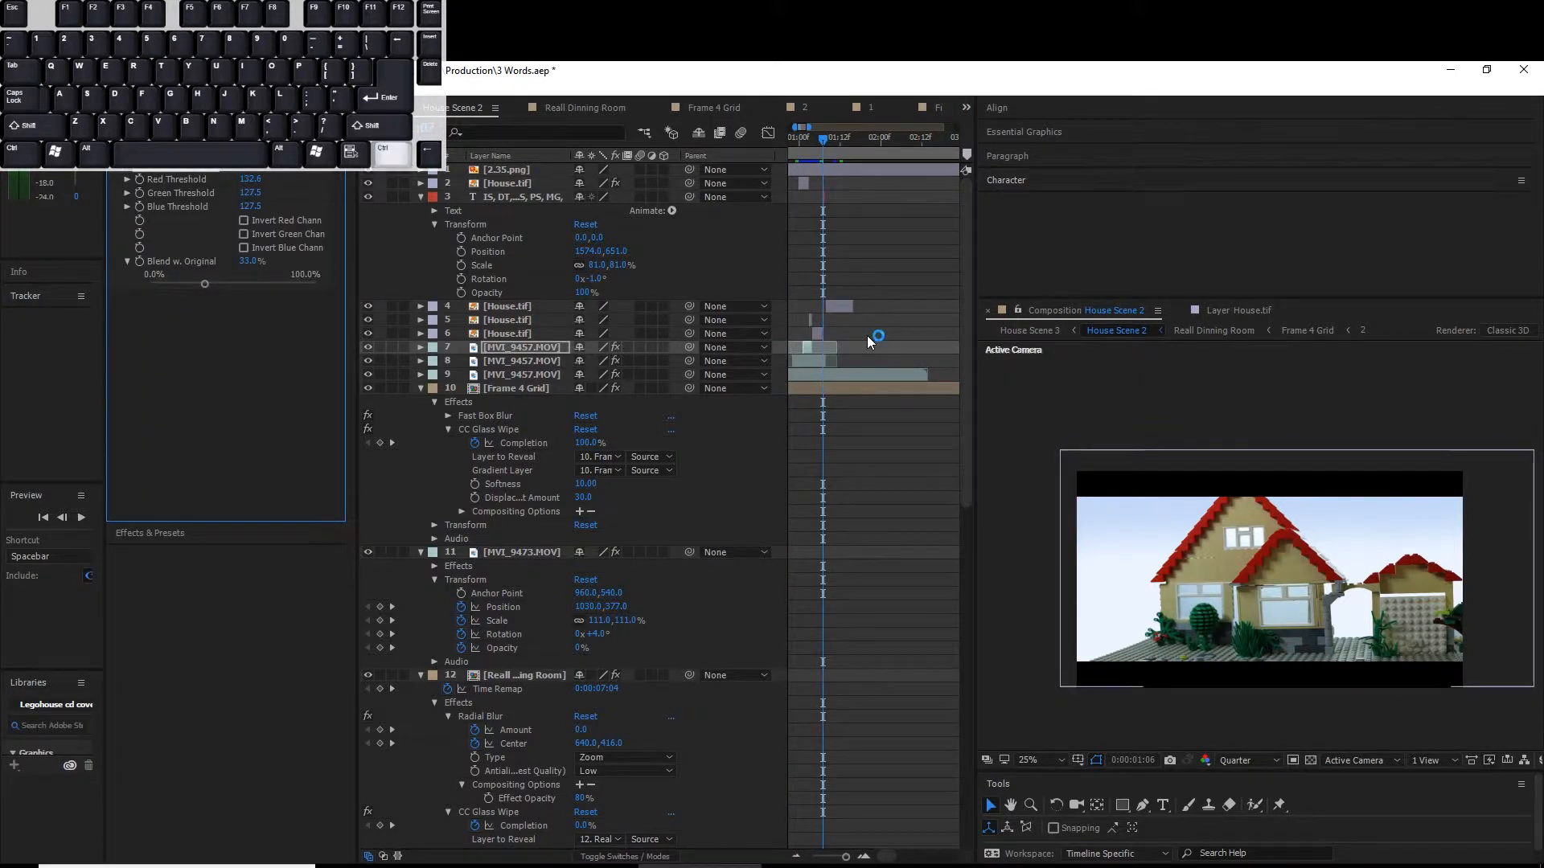
pyautogui.hotkey('ctrl', 'Left')
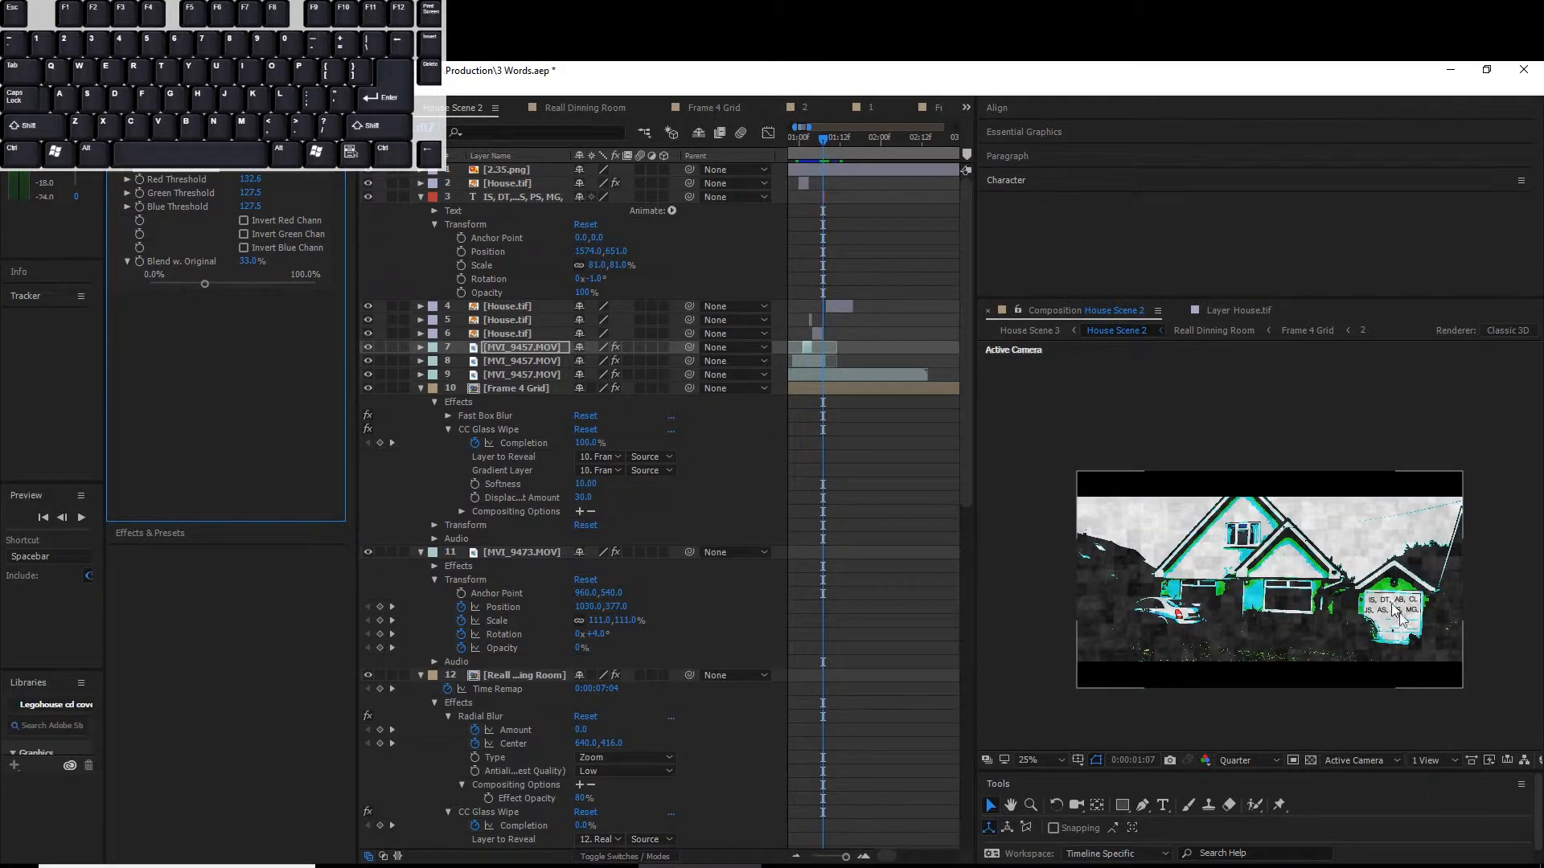
pyautogui.moveTo(821, 613); pyautogui.dragTo(845, 616)
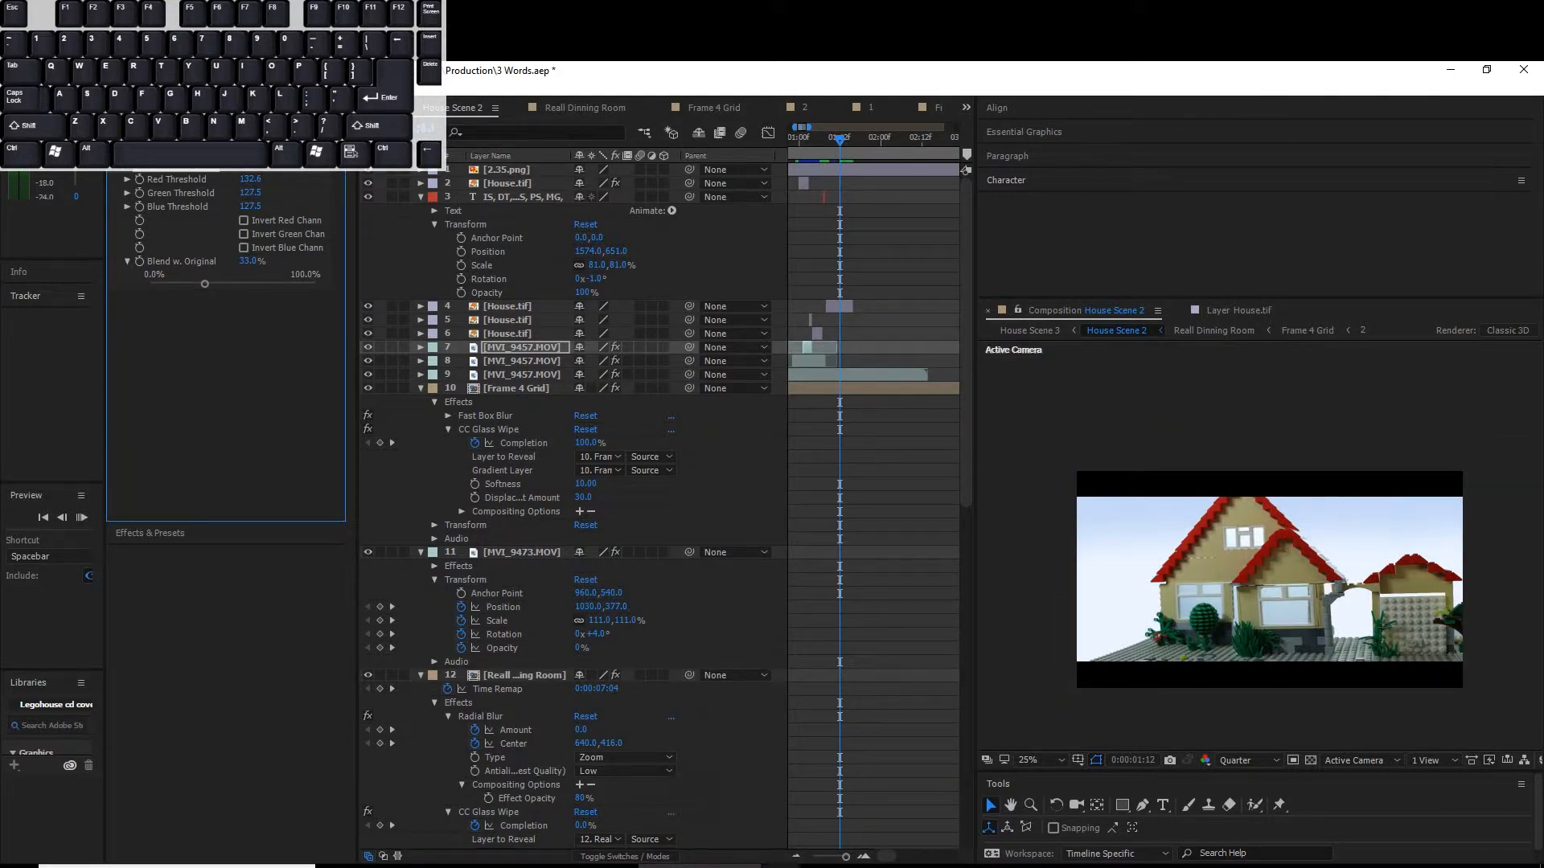
# - Preview the real-to-Lego house flicker from 0:00:01:12 to 0:00:02:13 and widen the visible time span
pyautogui.press('space')
pyautogui.click(804, 857)
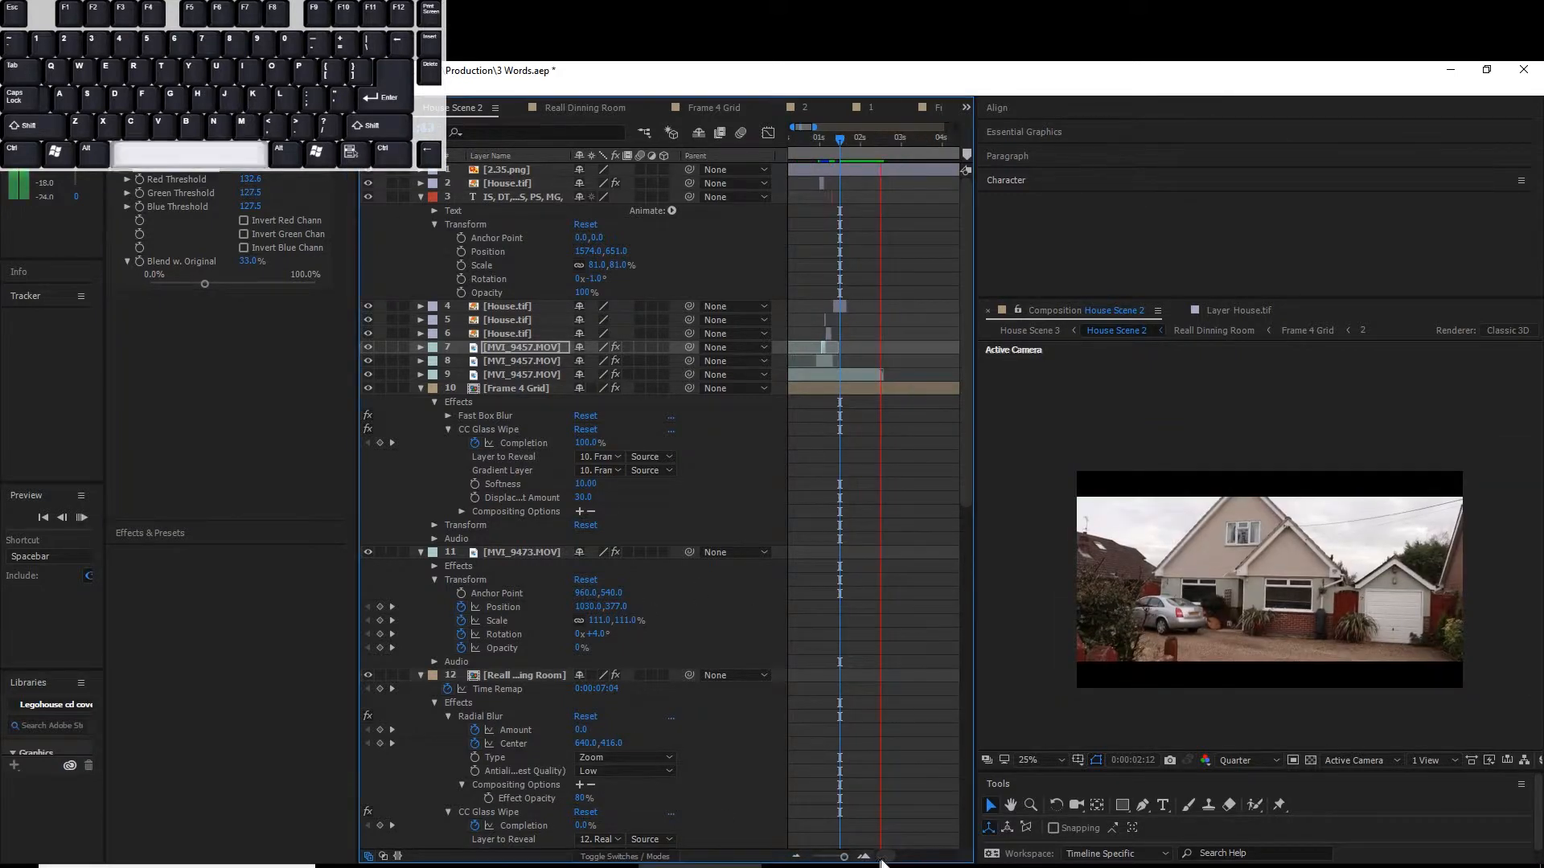
pyautogui.press('space')
pyautogui.click(804, 857)
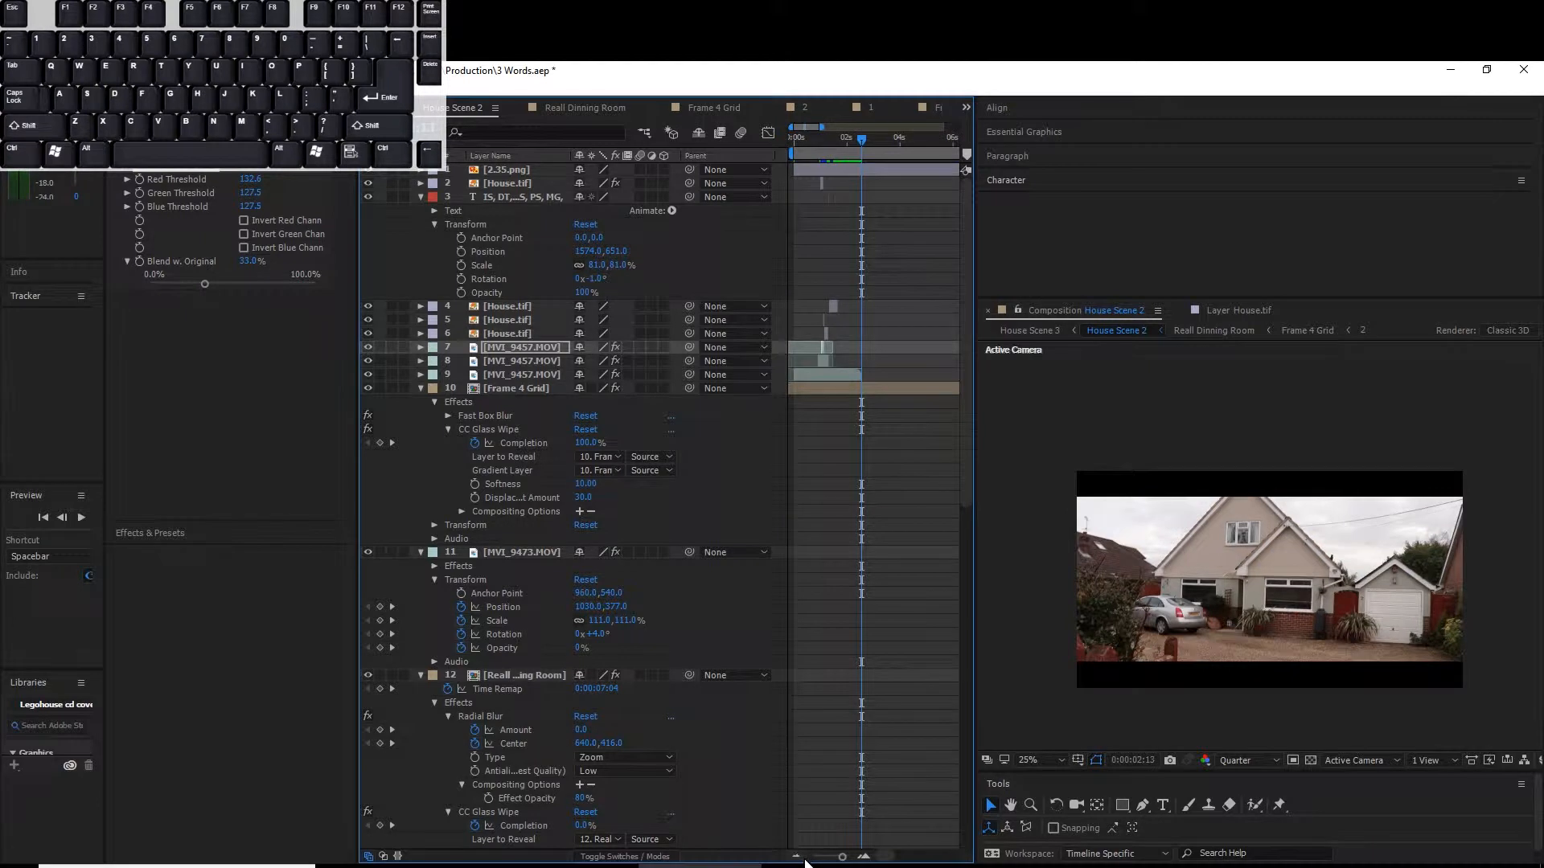
pyautogui.hscroll(5, 865, 280)
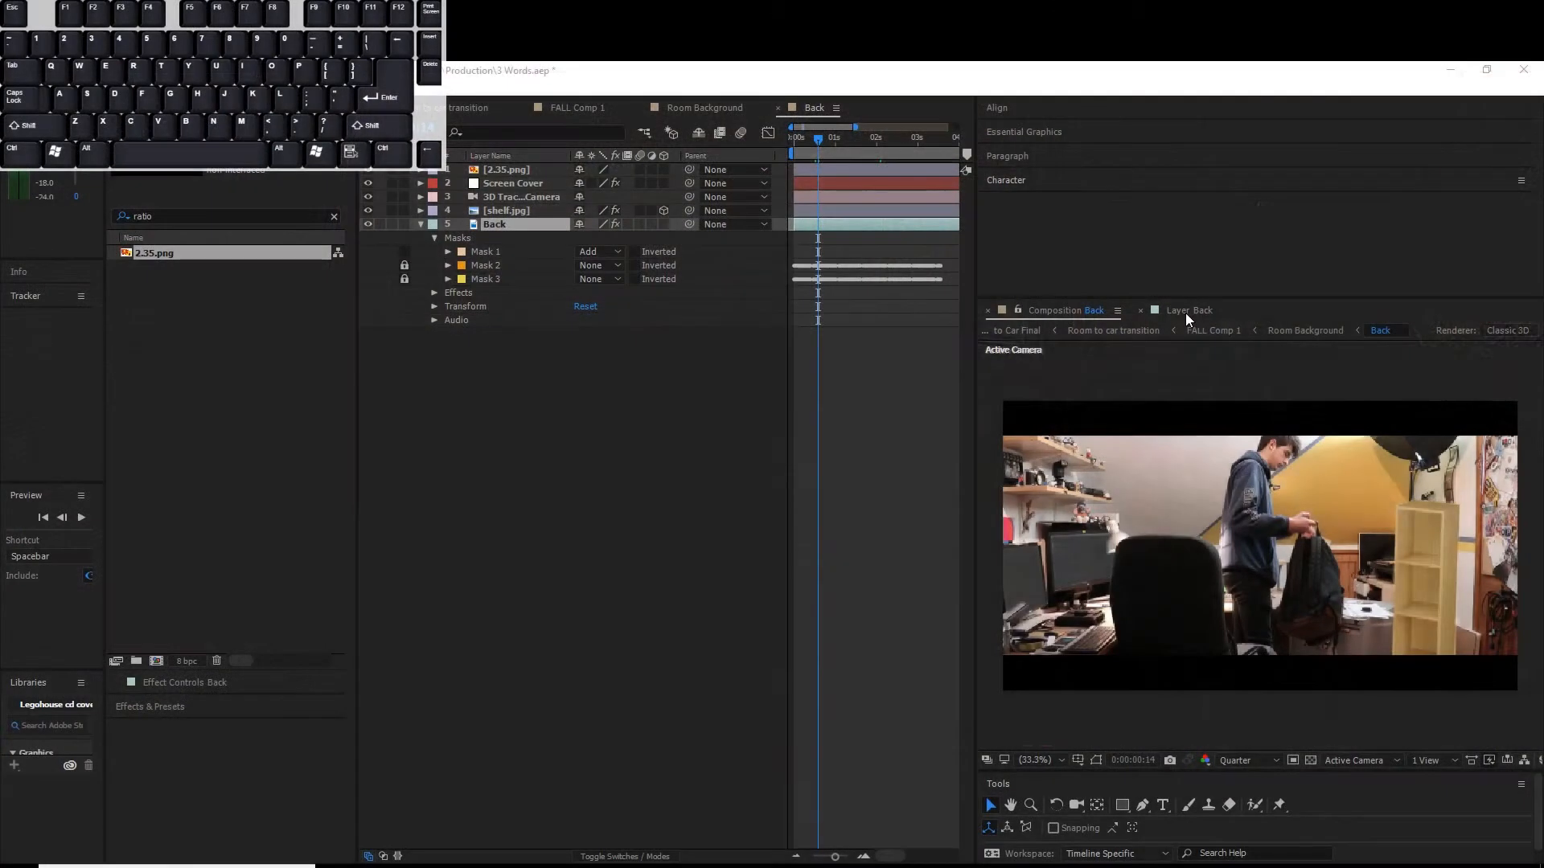
# - Scrub the Back layer's own footage to 0:00:15:01 to inspect the original shot and its screen masks
pyautogui.click(1326, 722)
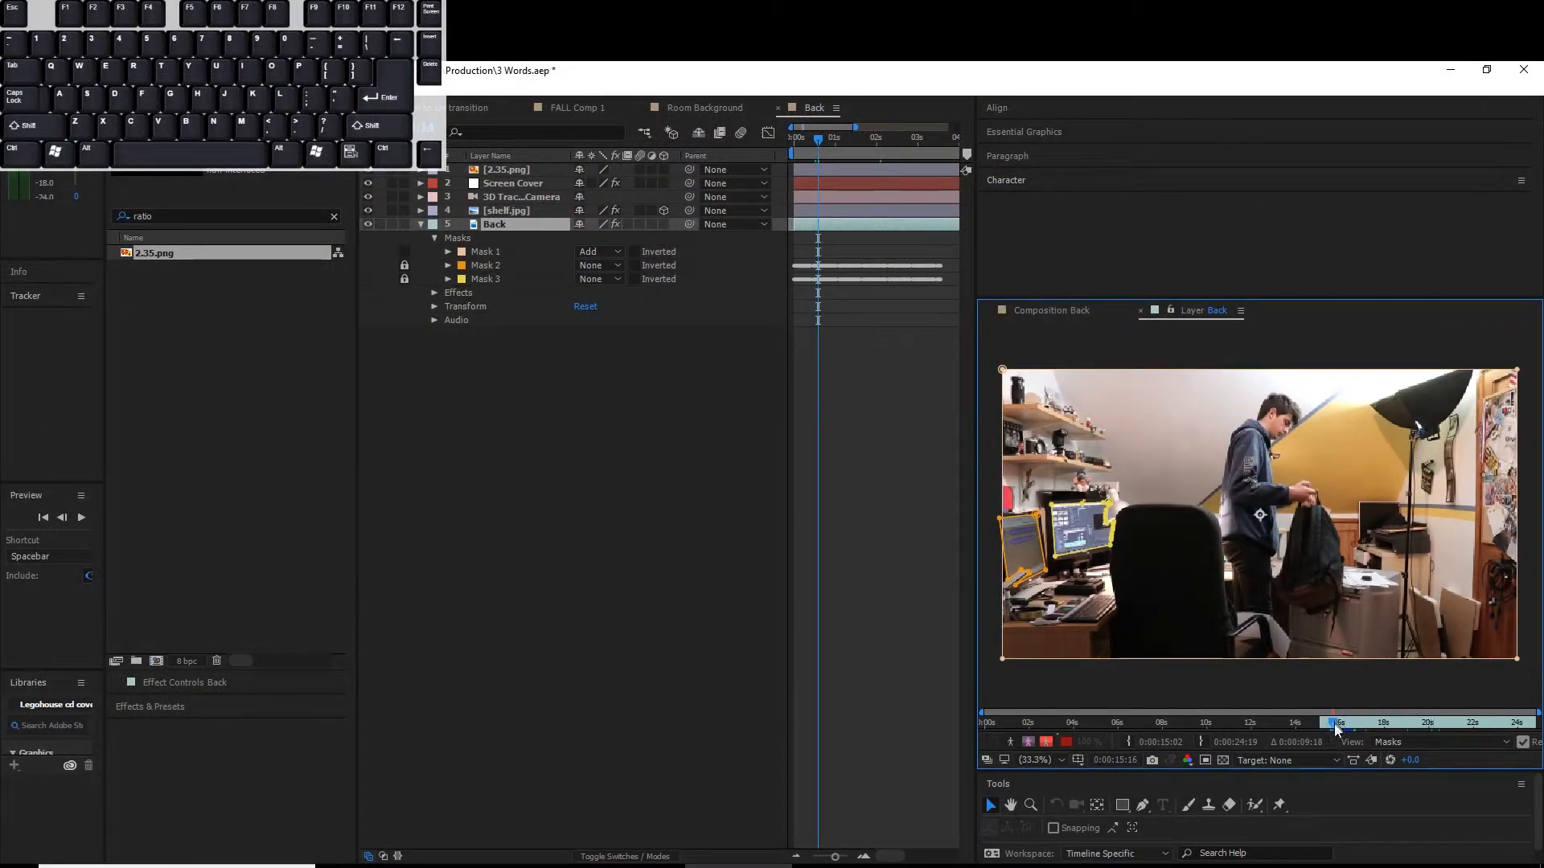
pyautogui.moveTo(1335, 728); pyautogui.dragTo(1321, 724)
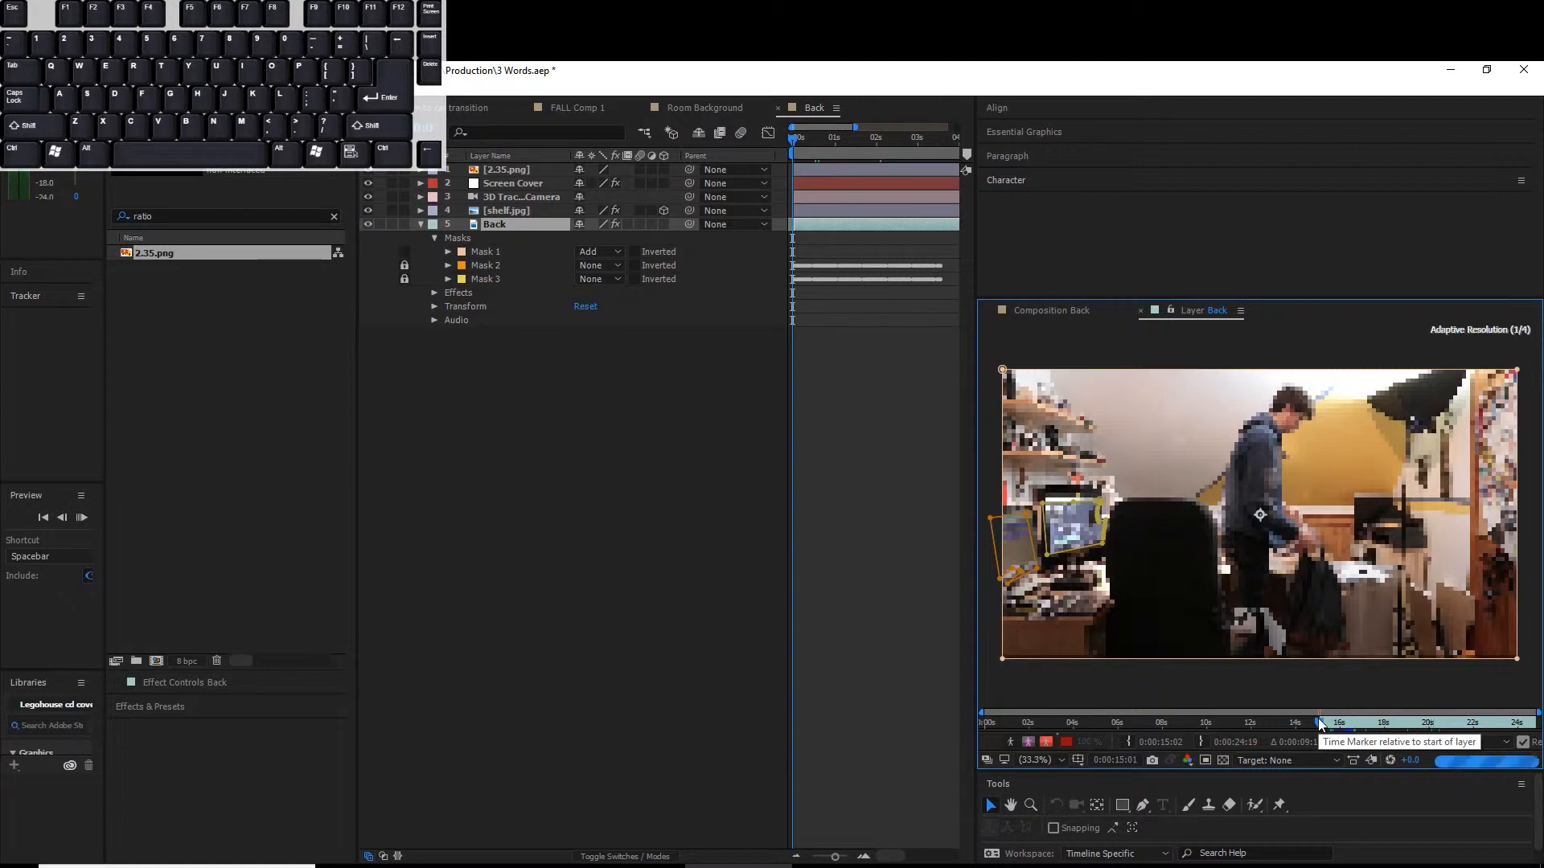
# - Preview the Back layer's footage up to 0:00:19:08 and return to the Back composition at 0:00:01:07
pyautogui.press('space')
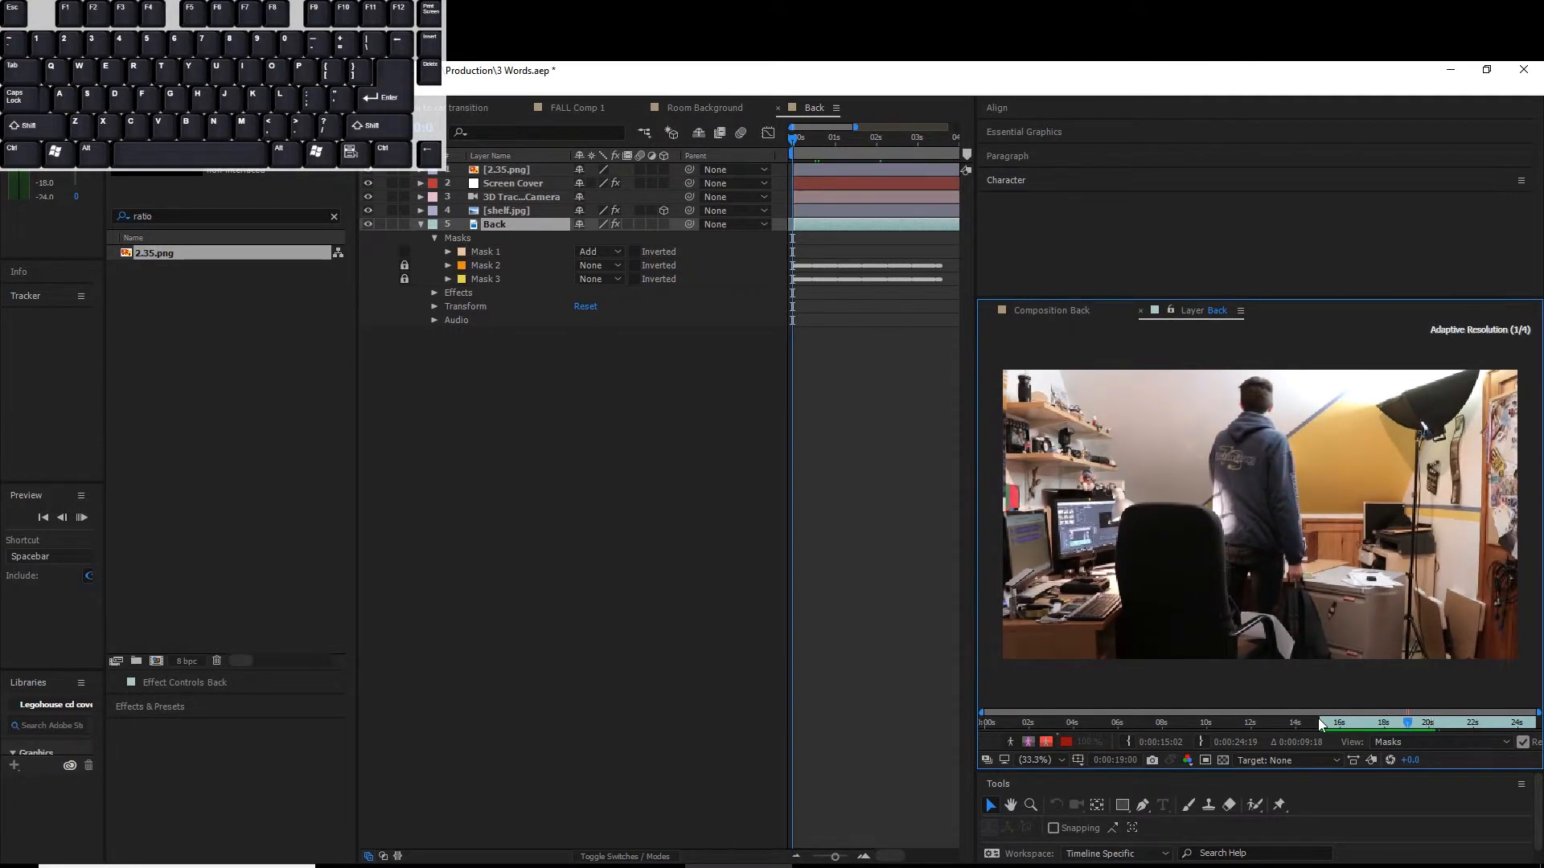
pyautogui.press('space')
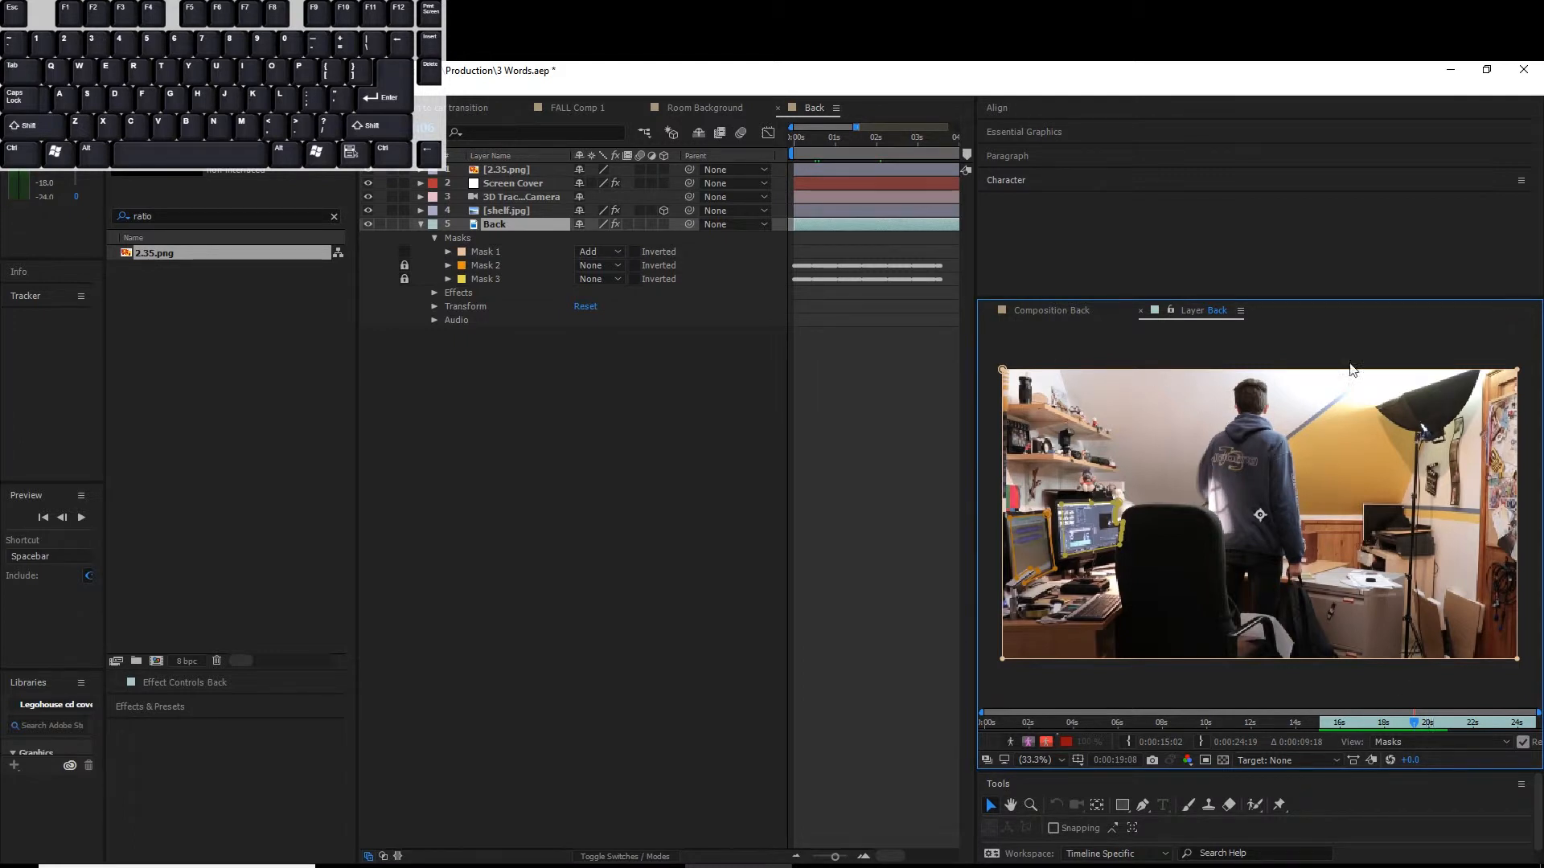
pyautogui.click(1083, 310)
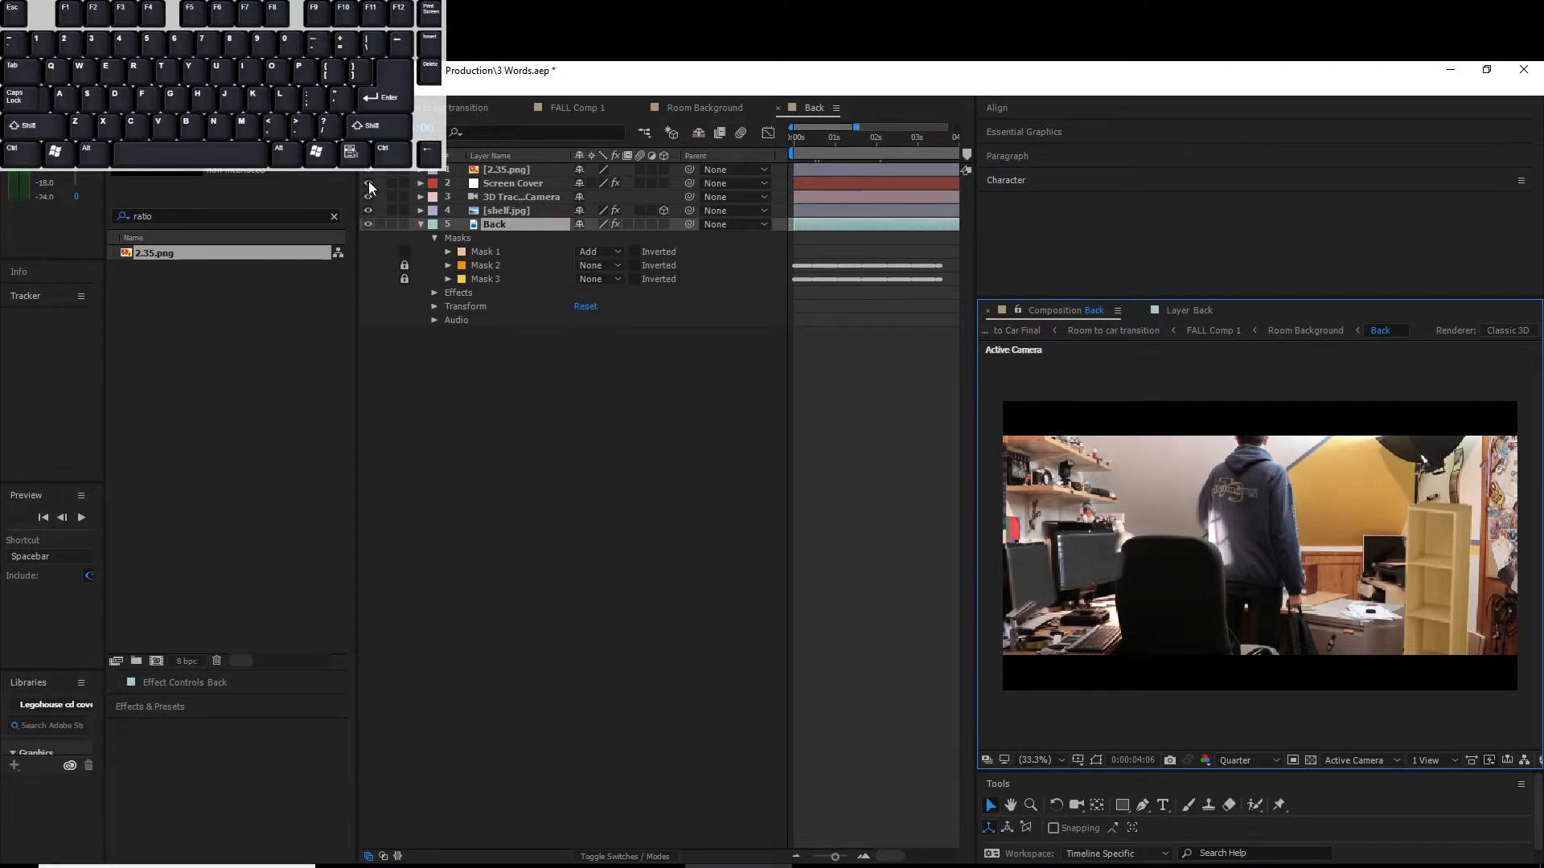
pyautogui.click(846, 145)
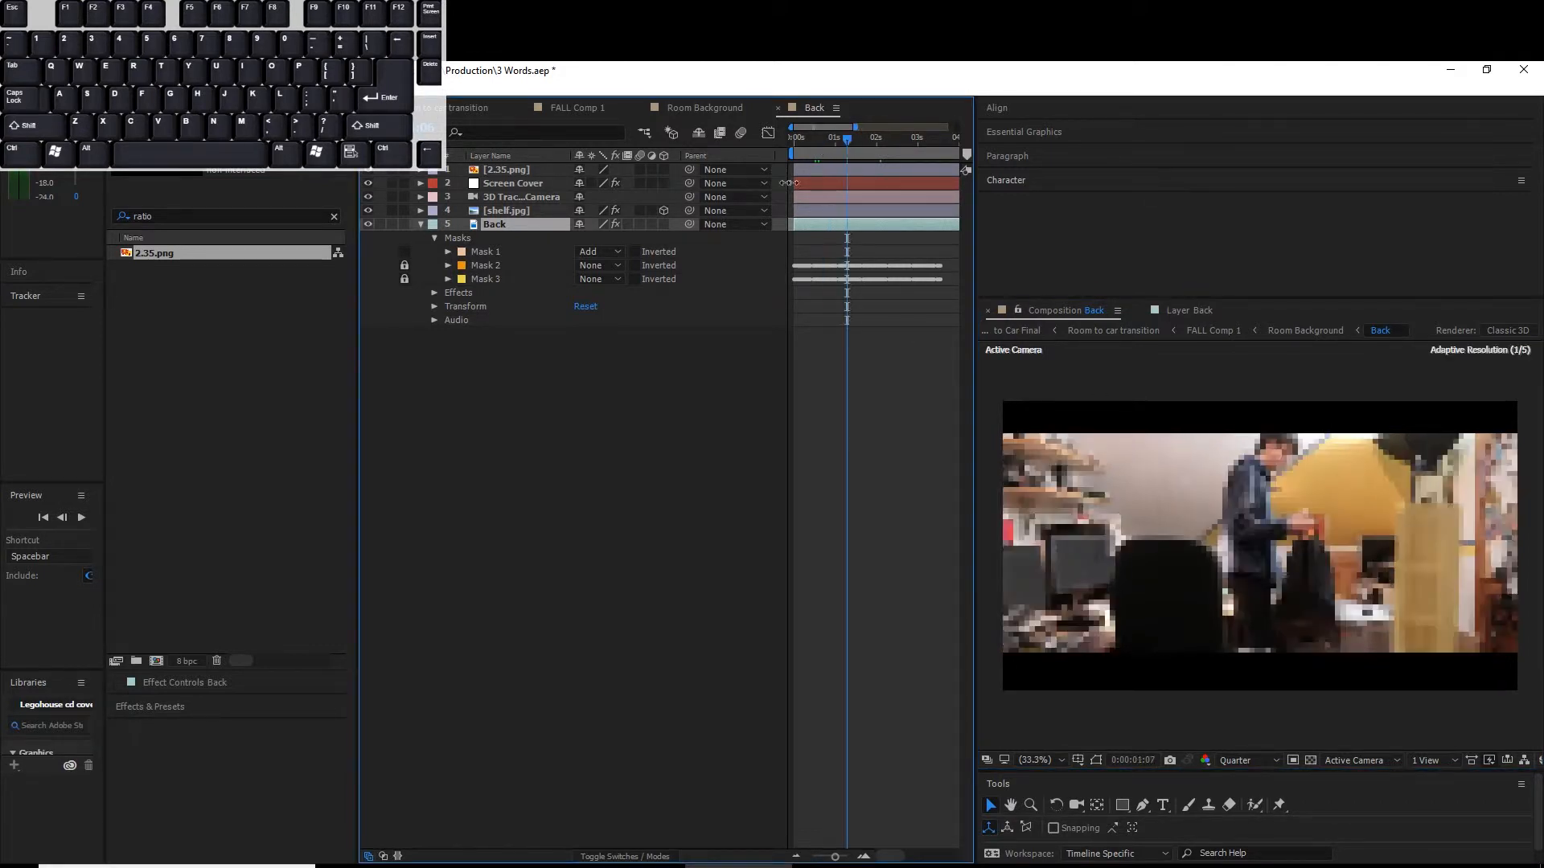
# - Compare the room with and without the shelf.jpg and 2.35.png layers while scrubbing to 0:00:02:04, restoring their visibility
pyautogui.click(369, 211)
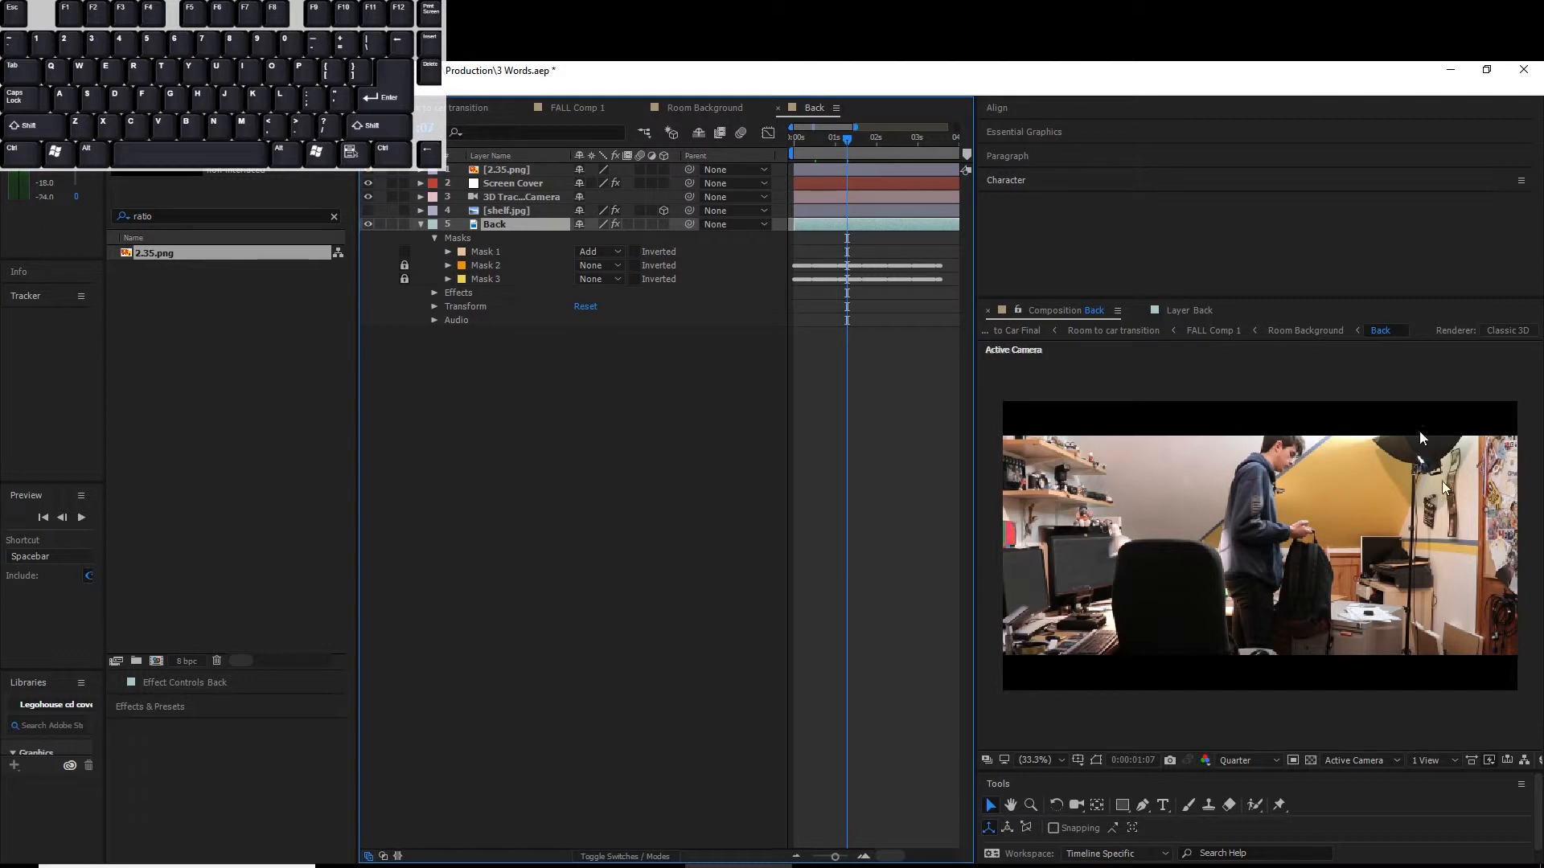
pyautogui.click(369, 170)
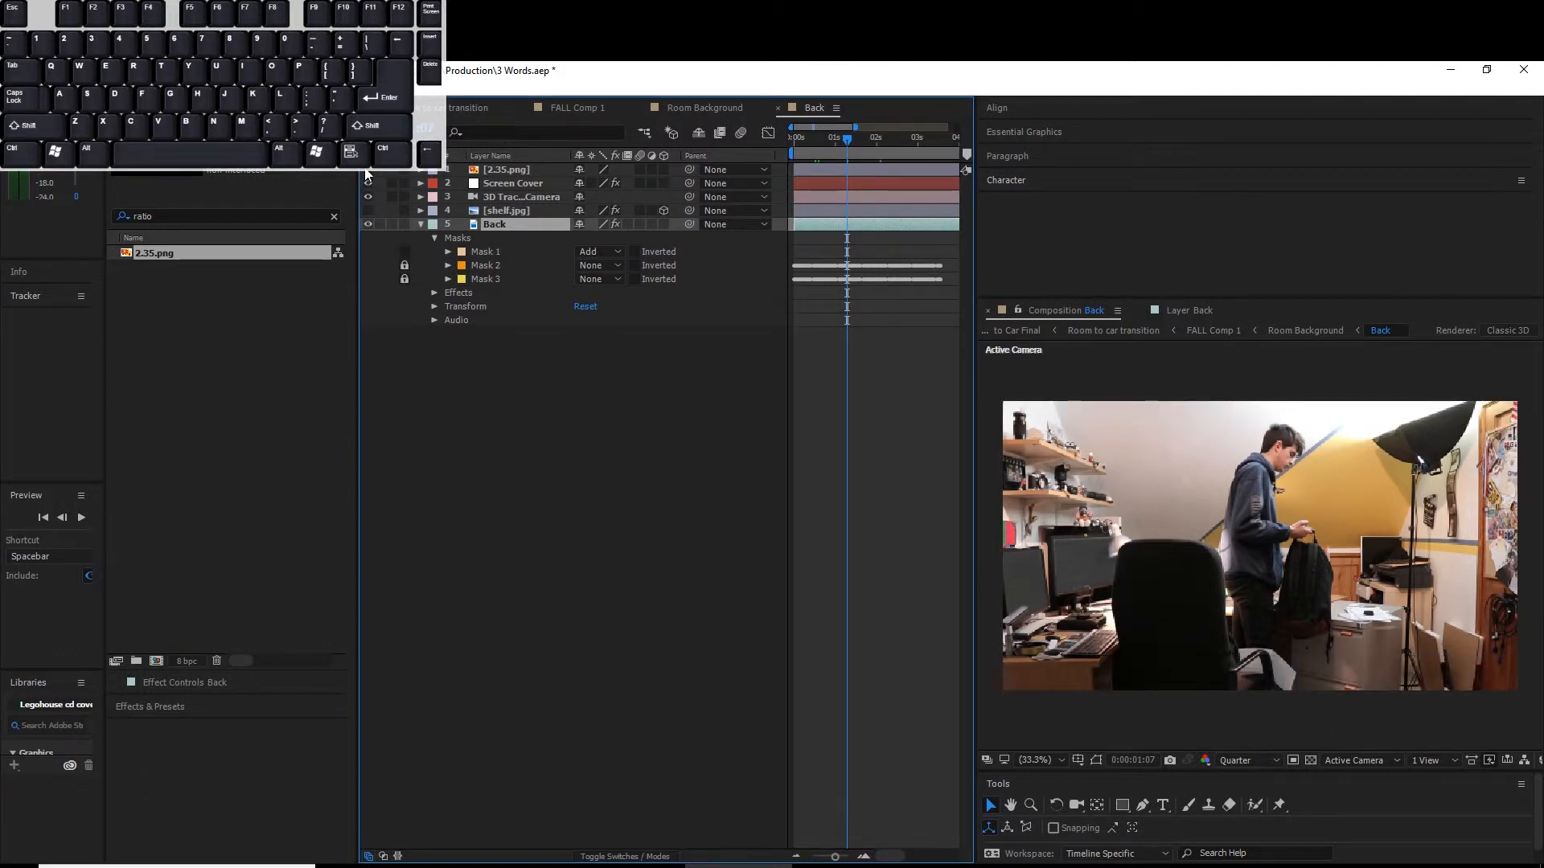
pyautogui.moveTo(840, 137); pyautogui.dragTo(823, 137)
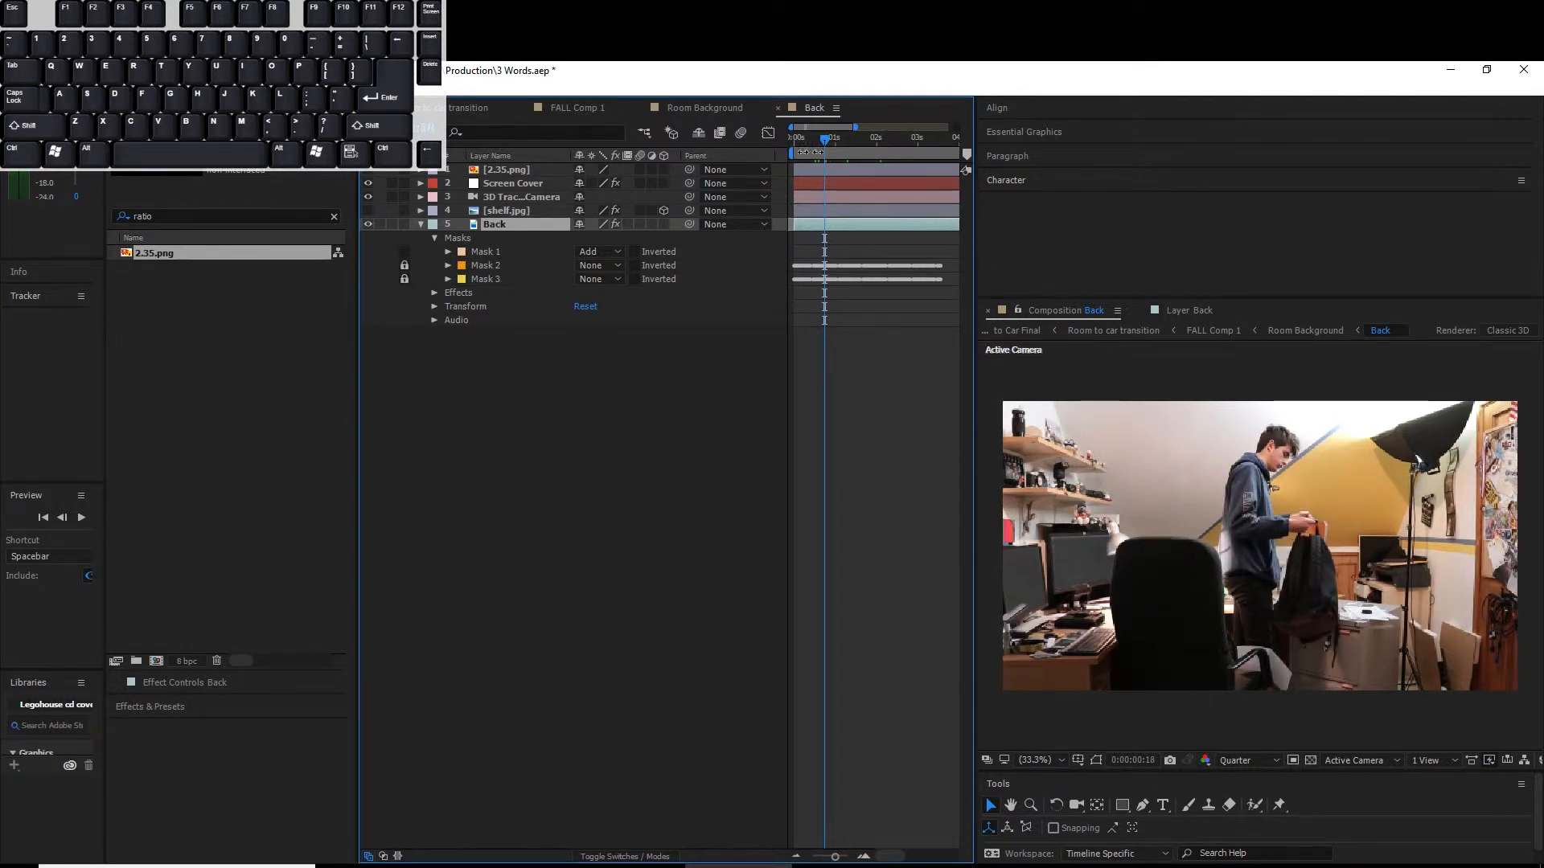
pyautogui.moveTo(862, 143); pyautogui.dragTo(884, 142)
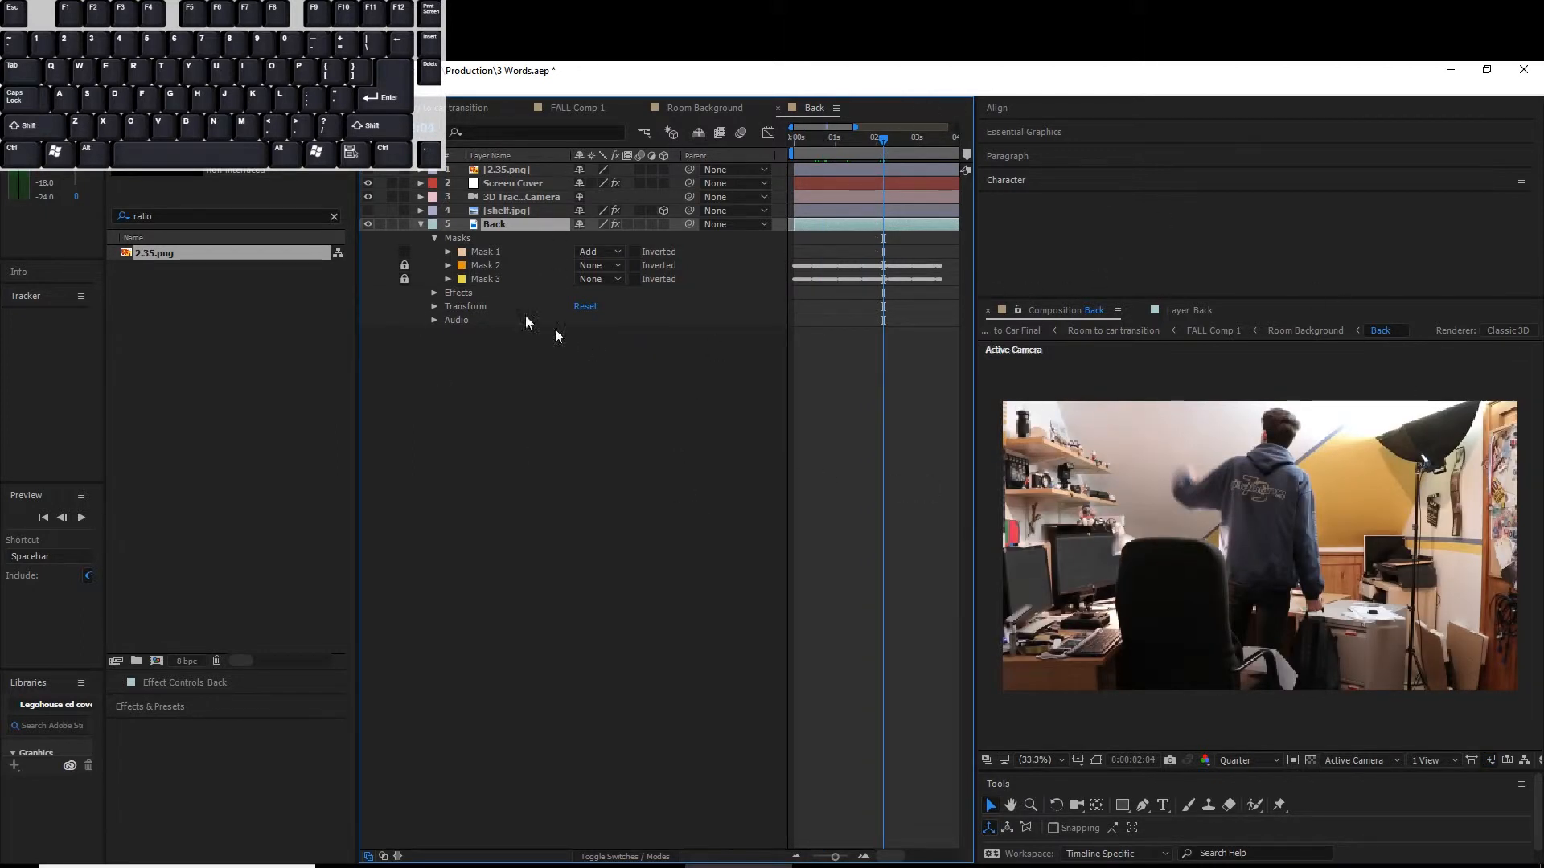
pyautogui.click(368, 224)
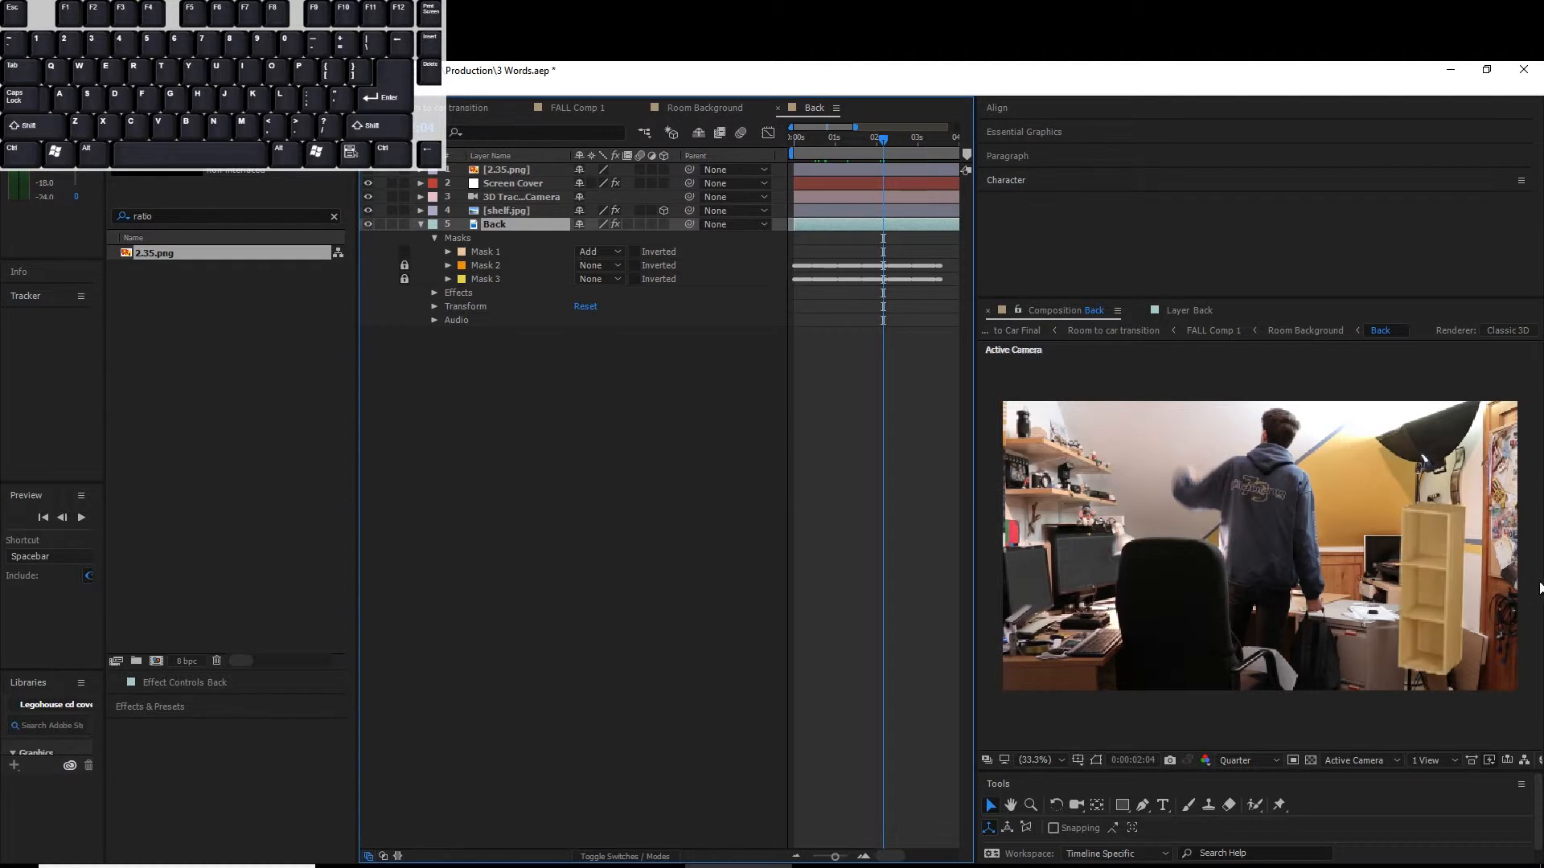
pyautogui.click(371, 170)
# - Scrub the Room Background composition to 0:00:03:06 and inspect the Curtian layer's mask in its own viewer
pyautogui.click(703, 108)
pyautogui.moveTo(902, 141)
pyautogui.mouseDown()
pyautogui.moveTo(851, 140)
pyautogui.moveTo(874, 140)
pyautogui.mouseUp()
pyautogui.click(798, 855)
pyautogui.click(798, 855)
pyautogui.moveTo(827, 139); pyautogui.dragTo(857, 138)
pyautogui.doubleClick(510, 169)
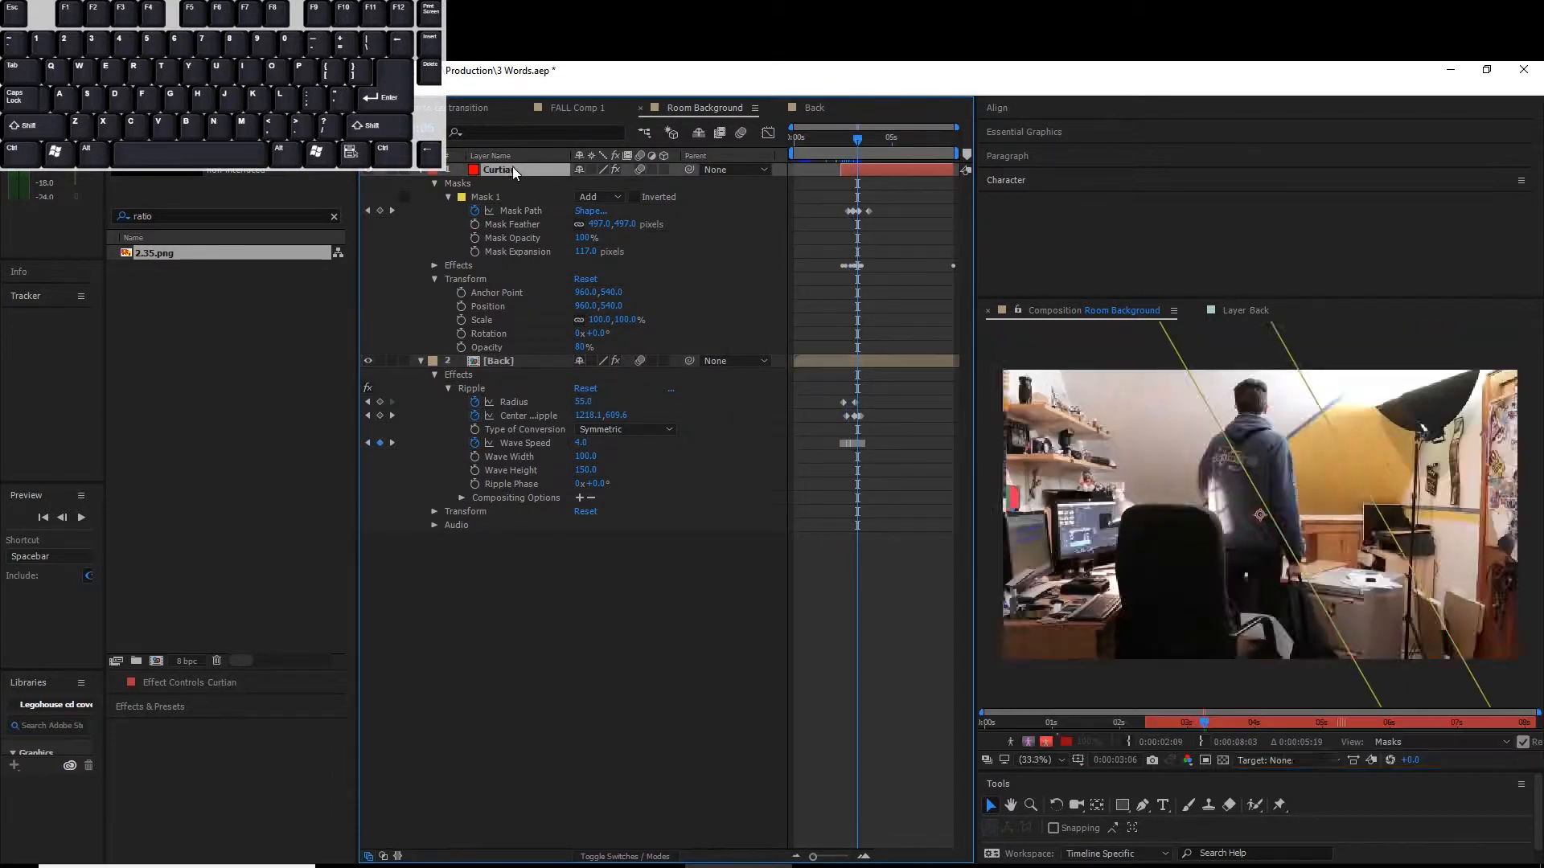
pyautogui.click(1070, 312)
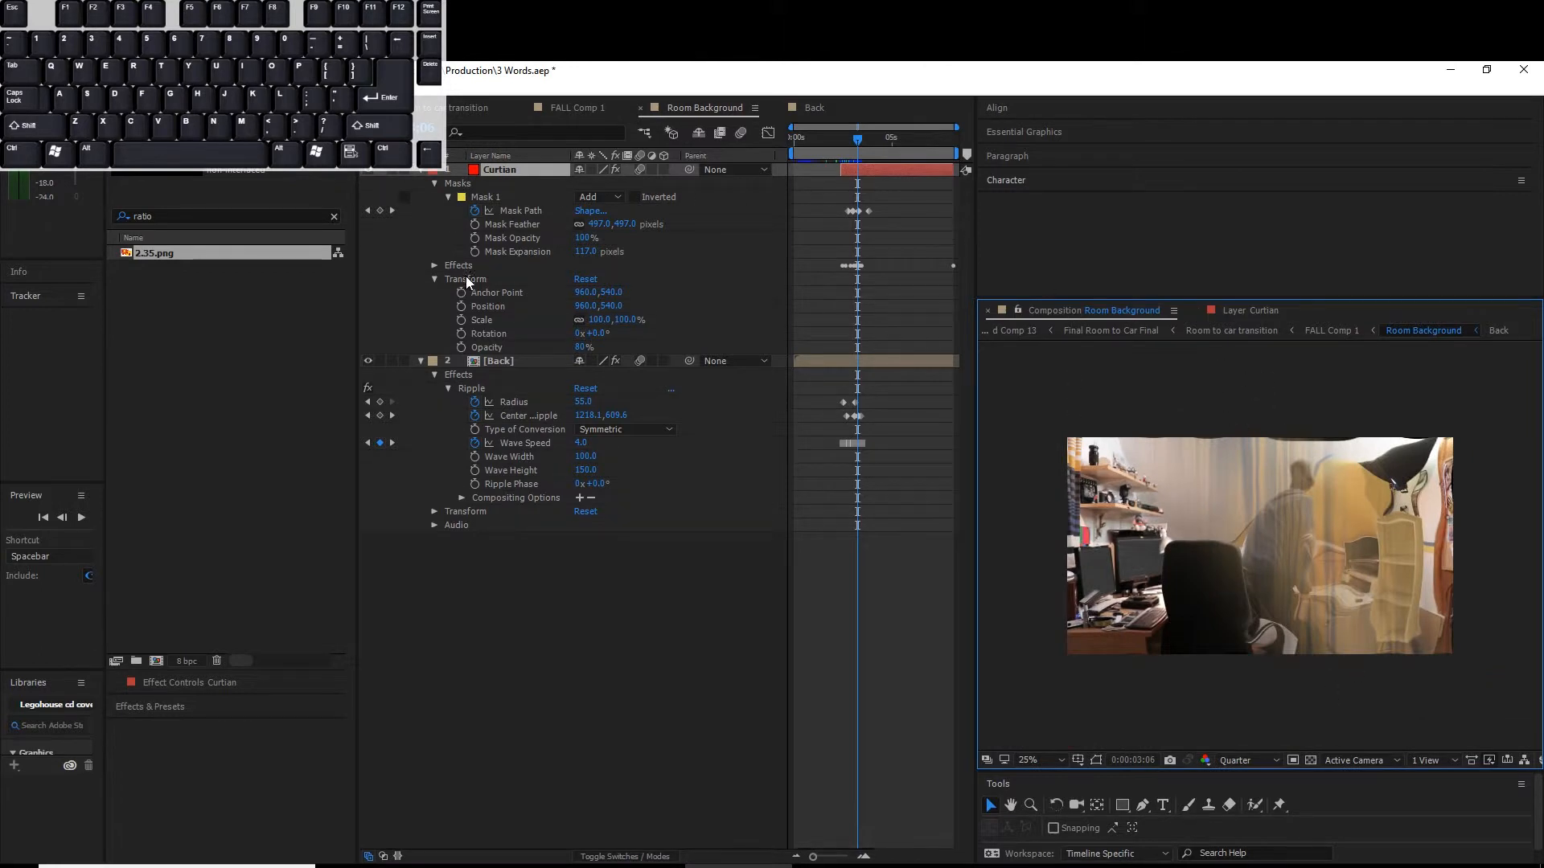
# - Examine the Curtian layer's effects list and scrub back to 0:00:03:02
pyautogui.click(435, 265)
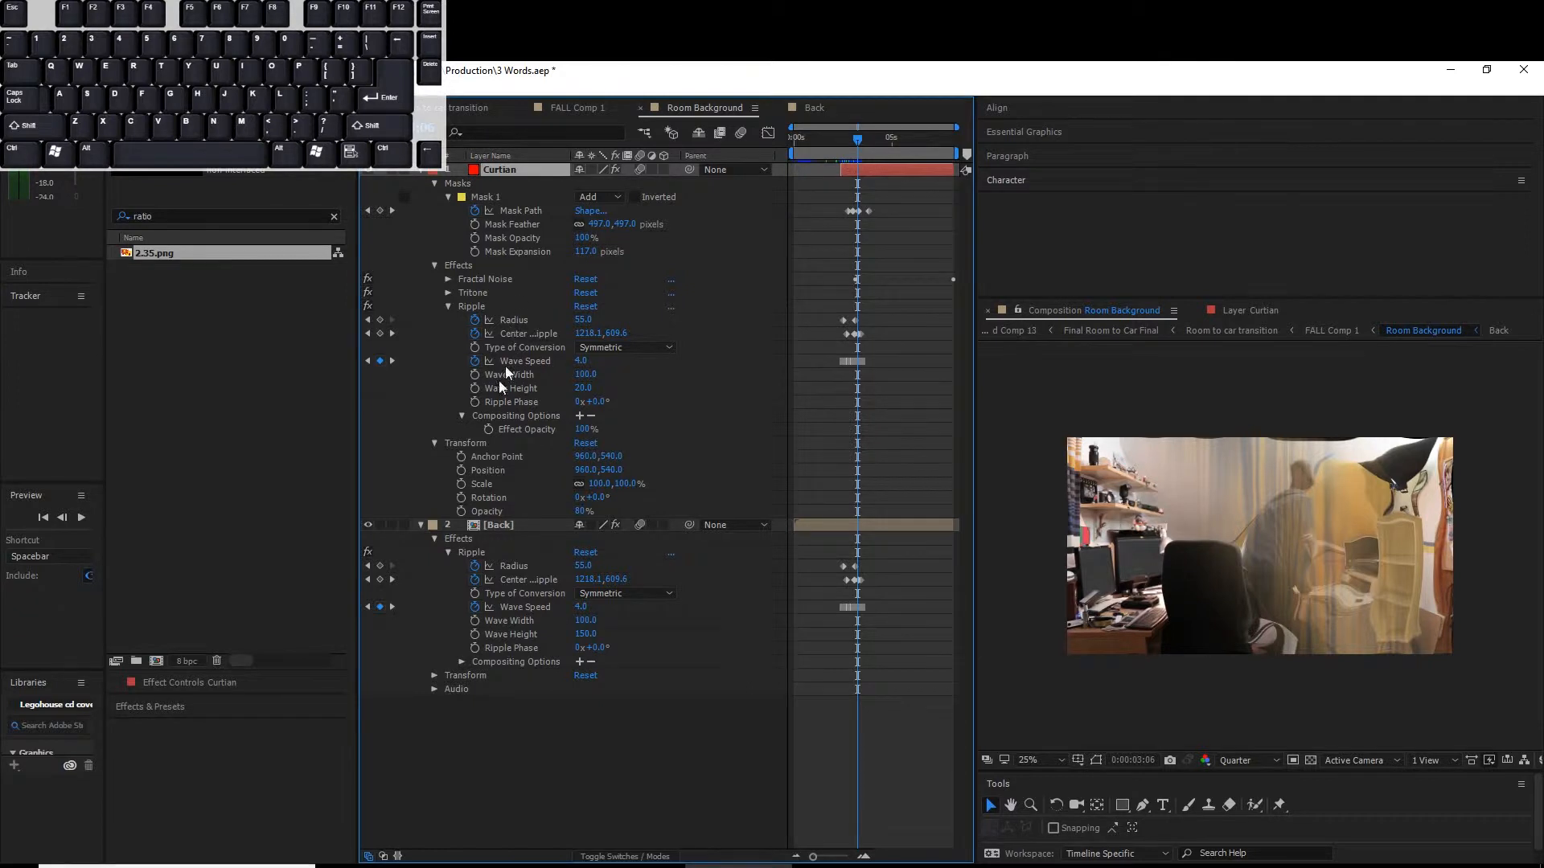
pyautogui.click(434, 265)
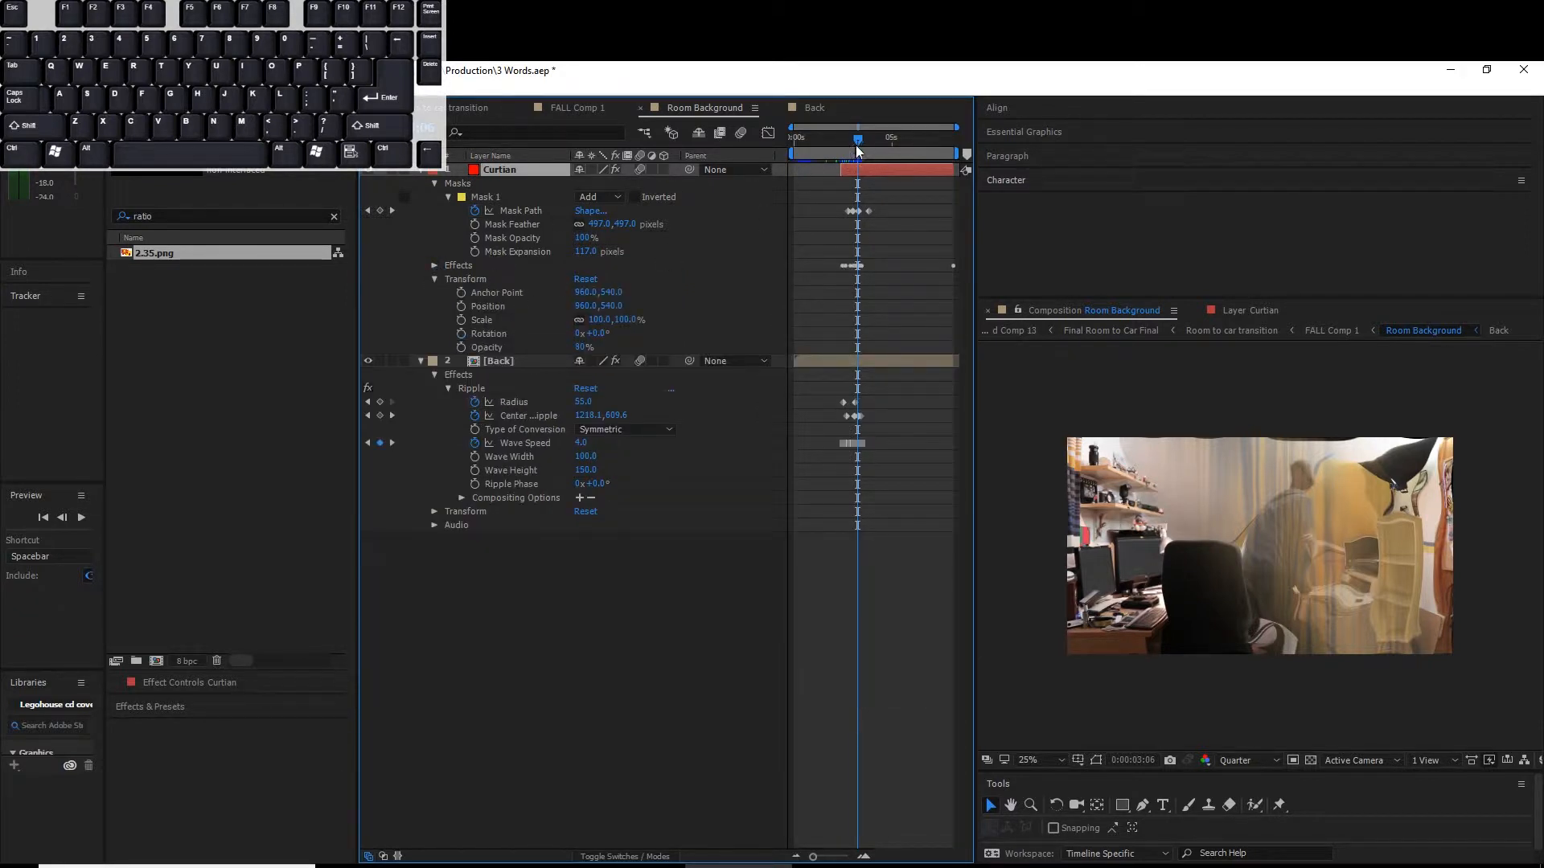
pyautogui.moveTo(859, 145); pyautogui.dragTo(854, 142)
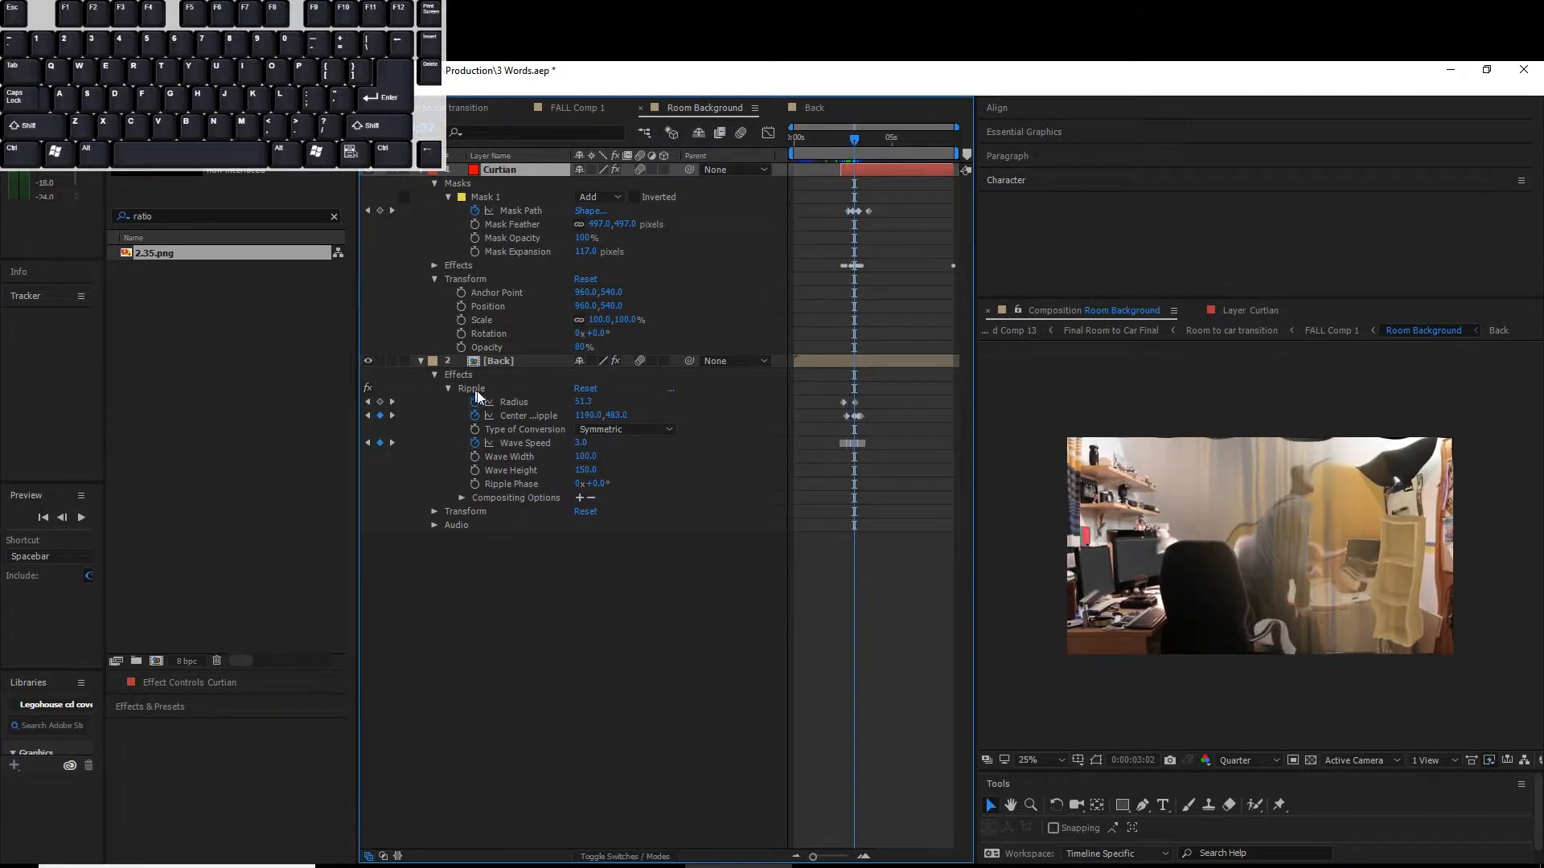
# - Compare the Back layer with its Ripple effect off and on, scrubbing through the curtain movement to 0:00:03:13
pyautogui.click(468, 389)
pyautogui.click(368, 389)
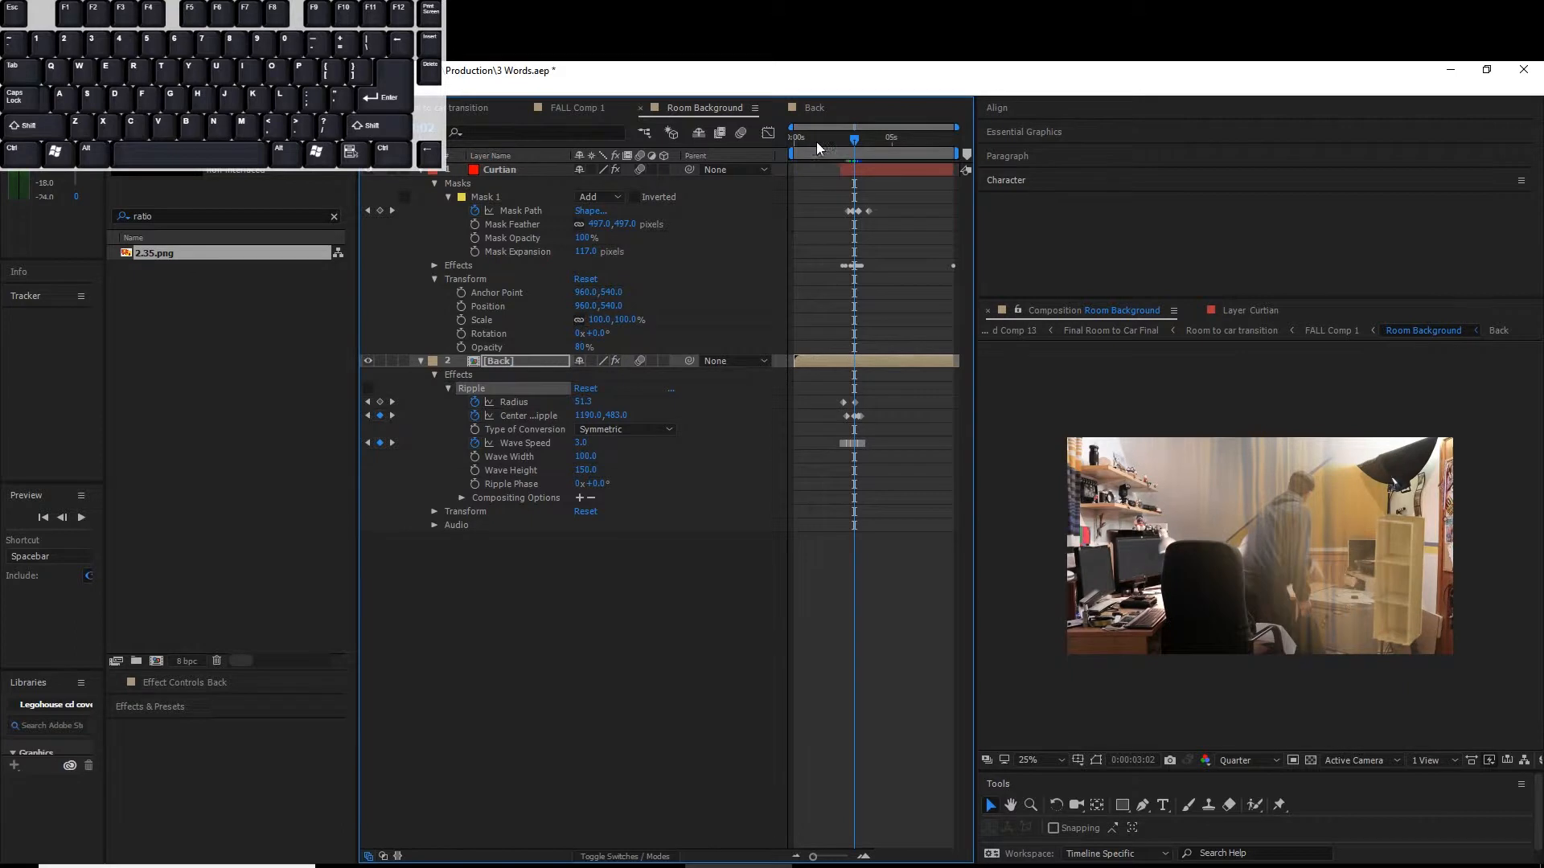
pyautogui.moveTo(855, 145); pyautogui.dragTo(851, 145)
pyautogui.click(860, 856)
pyautogui.click(861, 856)
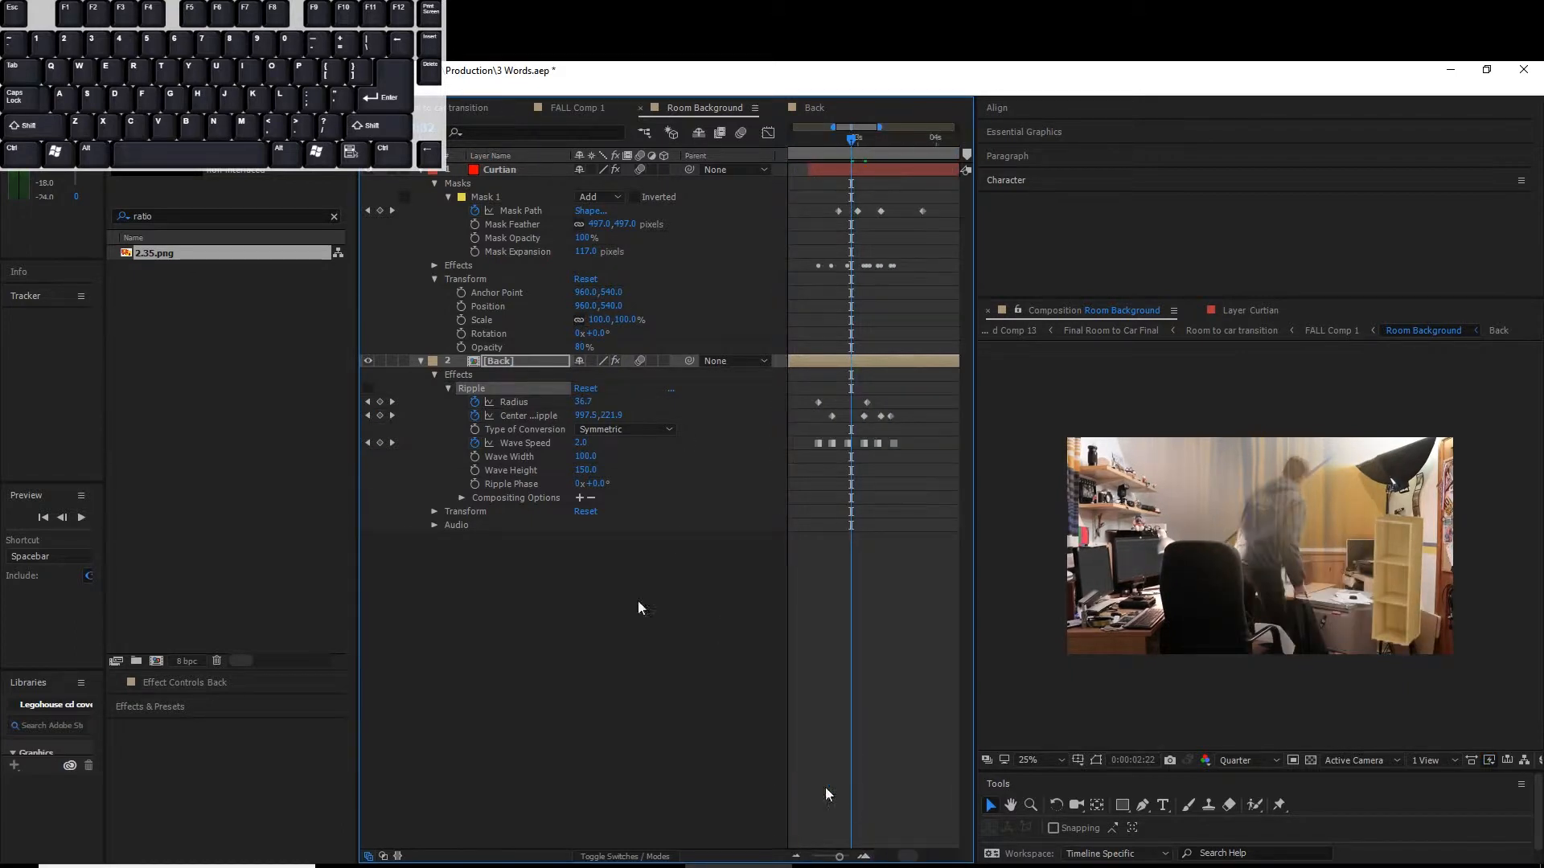
pyautogui.moveTo(846, 143); pyautogui.dragTo(899, 159)
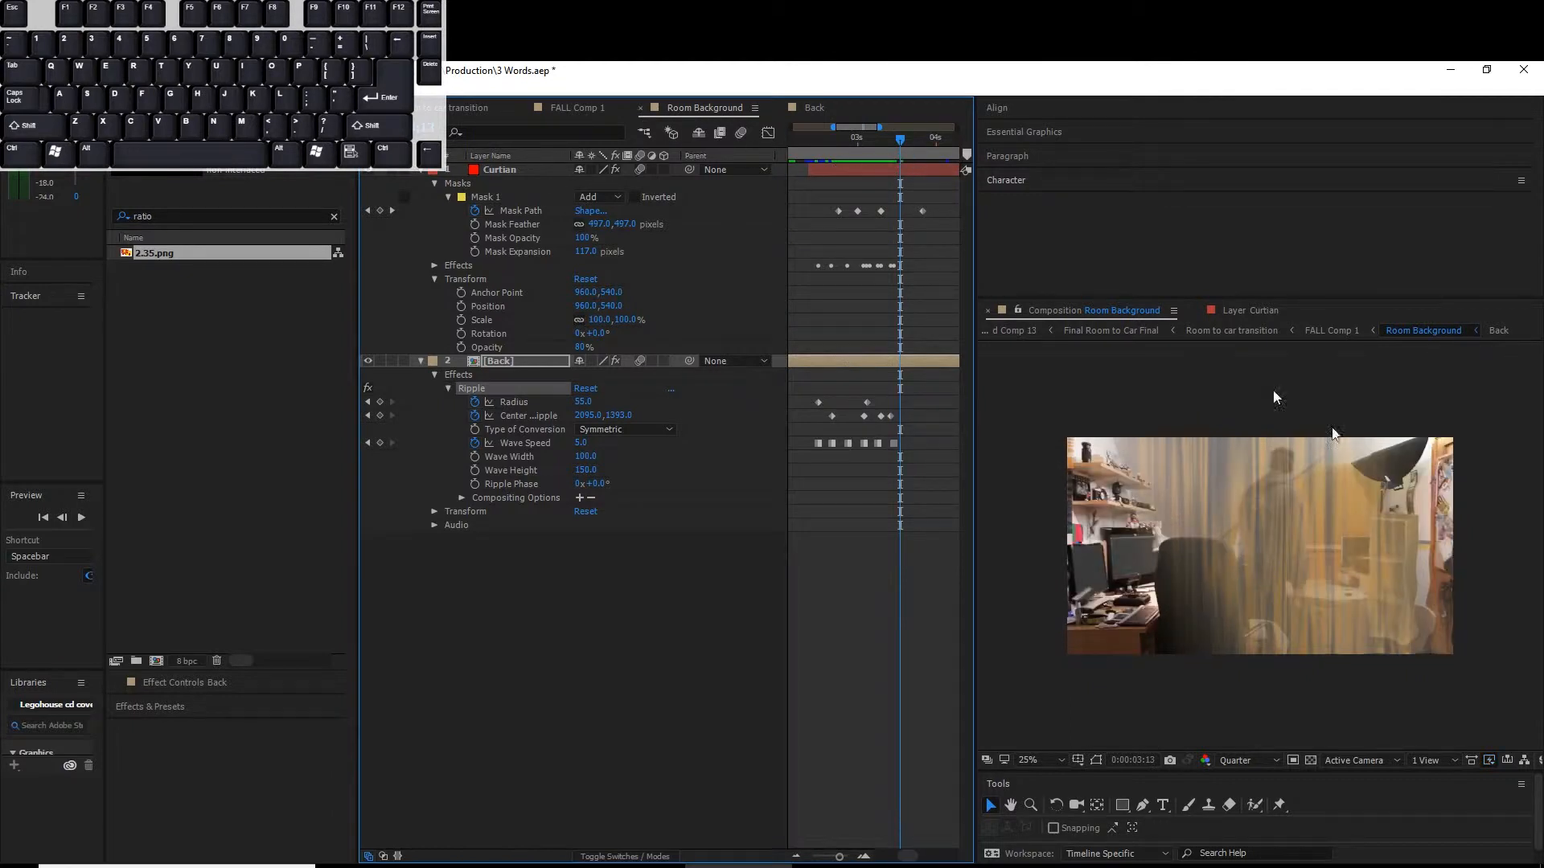
# - Inspect the CC Mr. Mercury effect on the Room Background layer in FALL Comp 1, scrubbing from 0:00:00:18 to 0:00:03:07
pyautogui.click(567, 103)
pyautogui.moveTo(824, 143)
pyautogui.mouseDown()
pyautogui.moveTo(794, 143)
pyautogui.moveTo(836, 151)
pyautogui.moveTo(822, 151)
pyautogui.mouseUp()
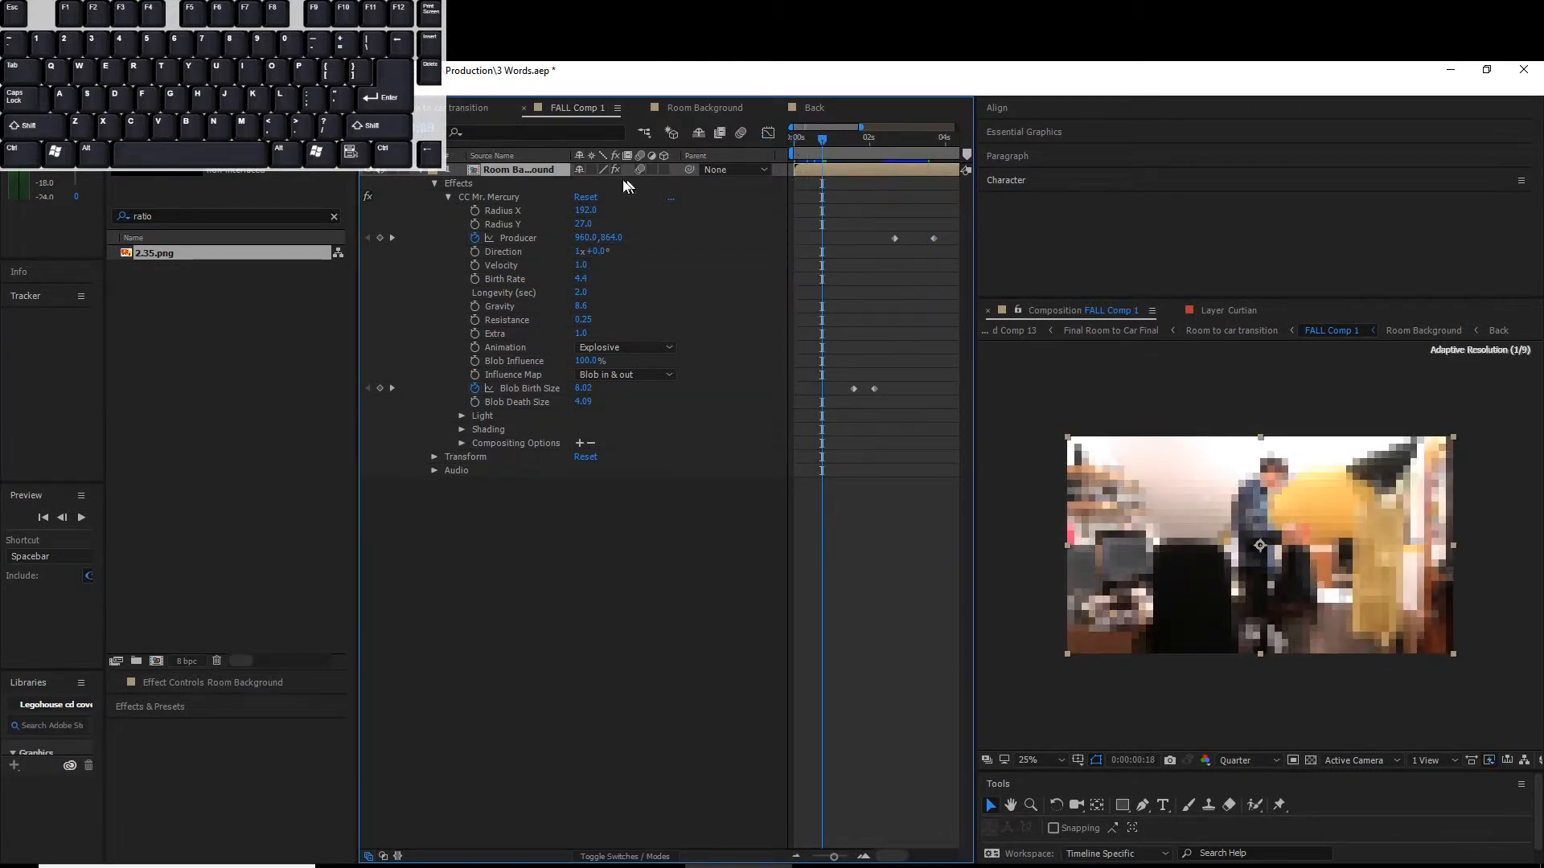
pyautogui.click(492, 198)
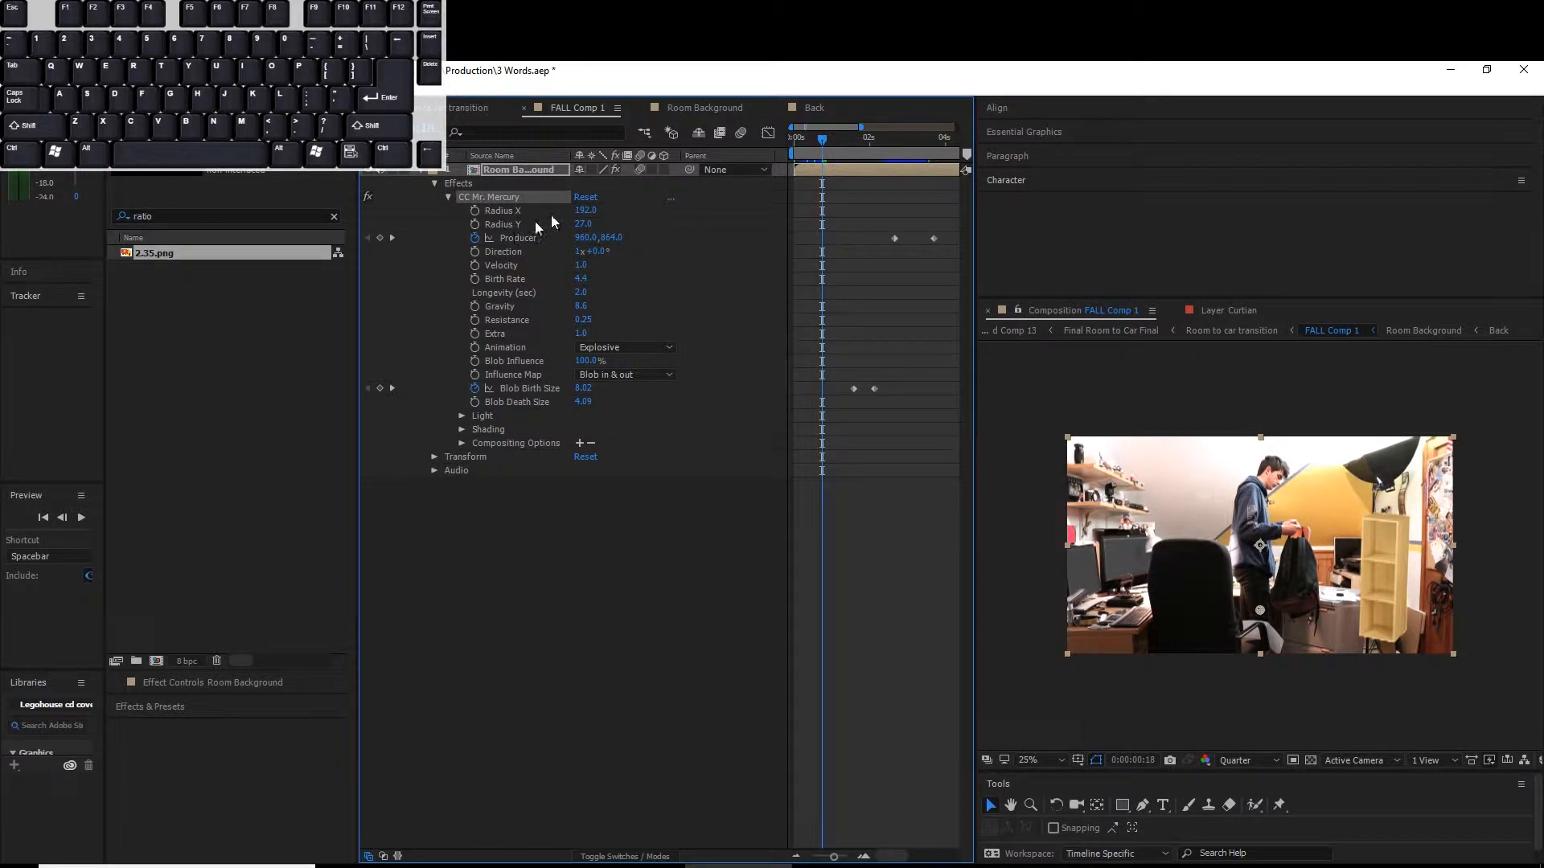
pyautogui.moveTo(824, 152); pyautogui.dragTo(919, 160)
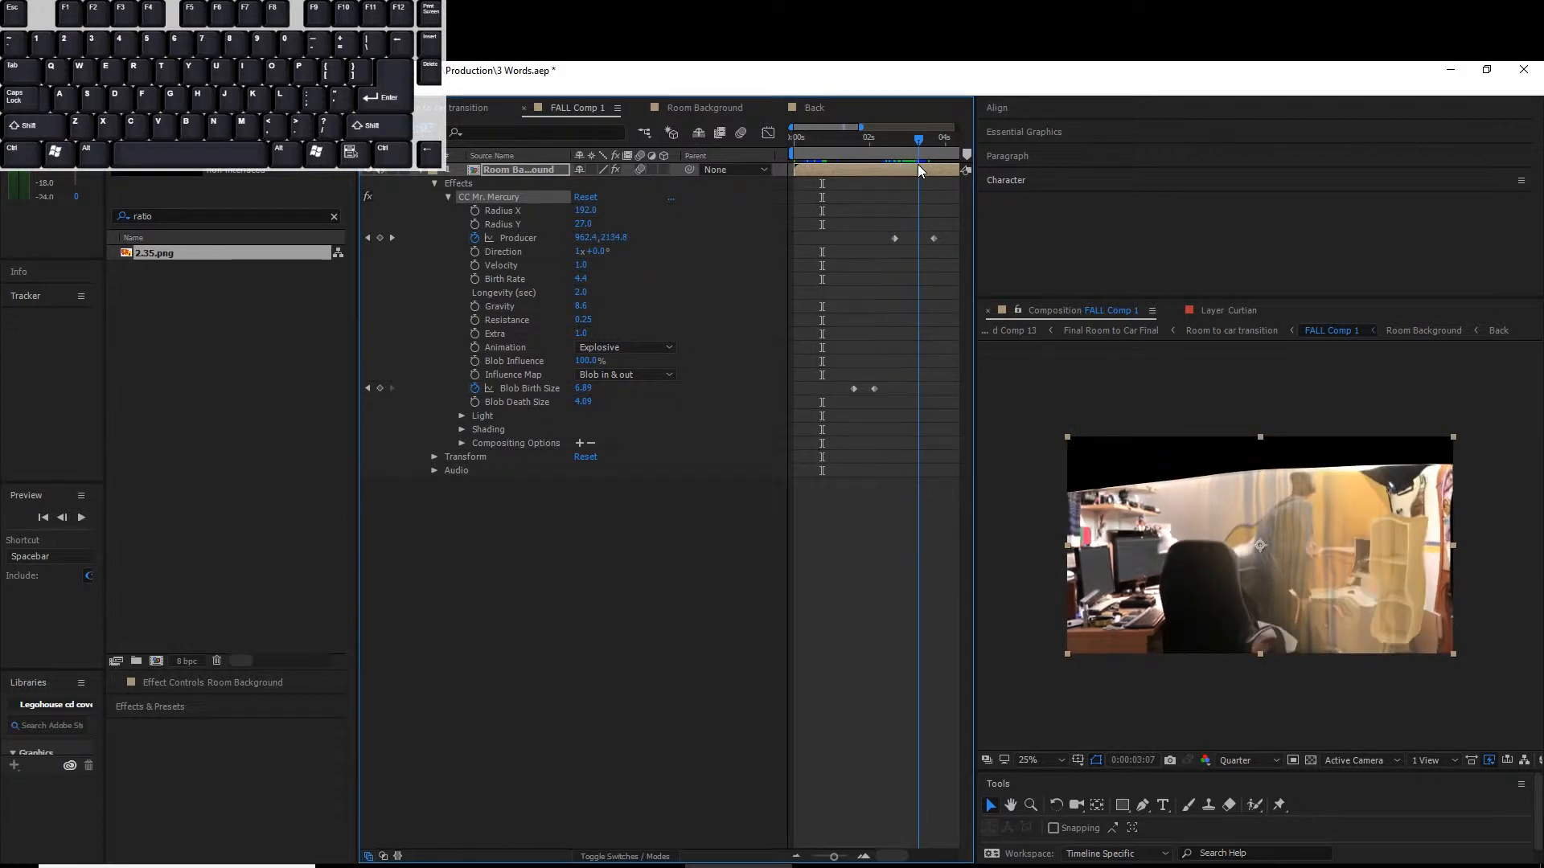
# - Show the Room to car transition composition at 0:00:00:04 and hide its 2.35.png layer
pyautogui.click(451, 107)
pyautogui.click(808, 139)
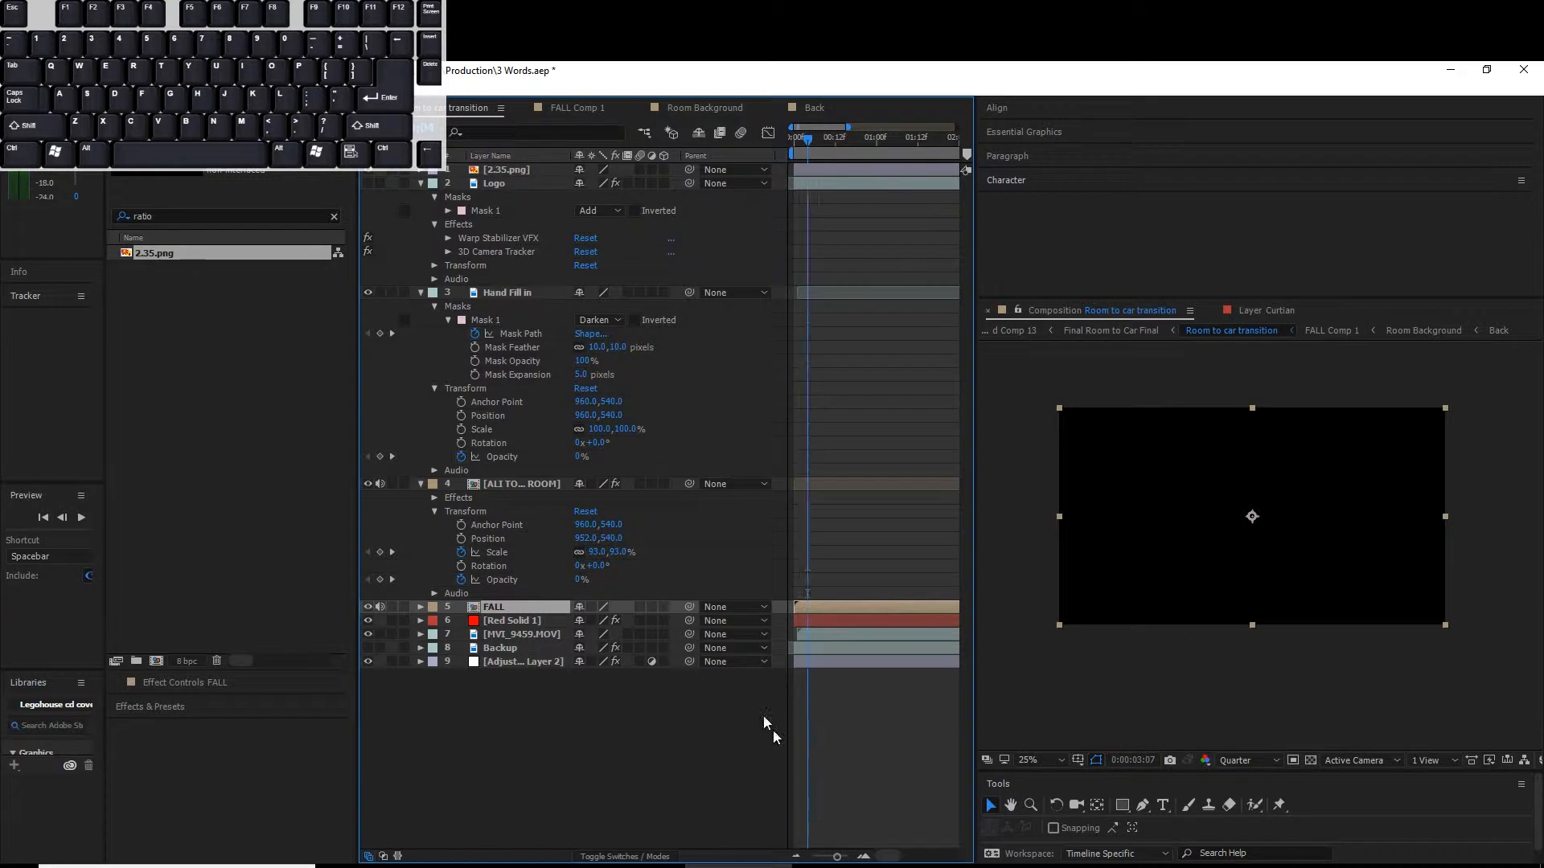
pyautogui.click(785, 850)
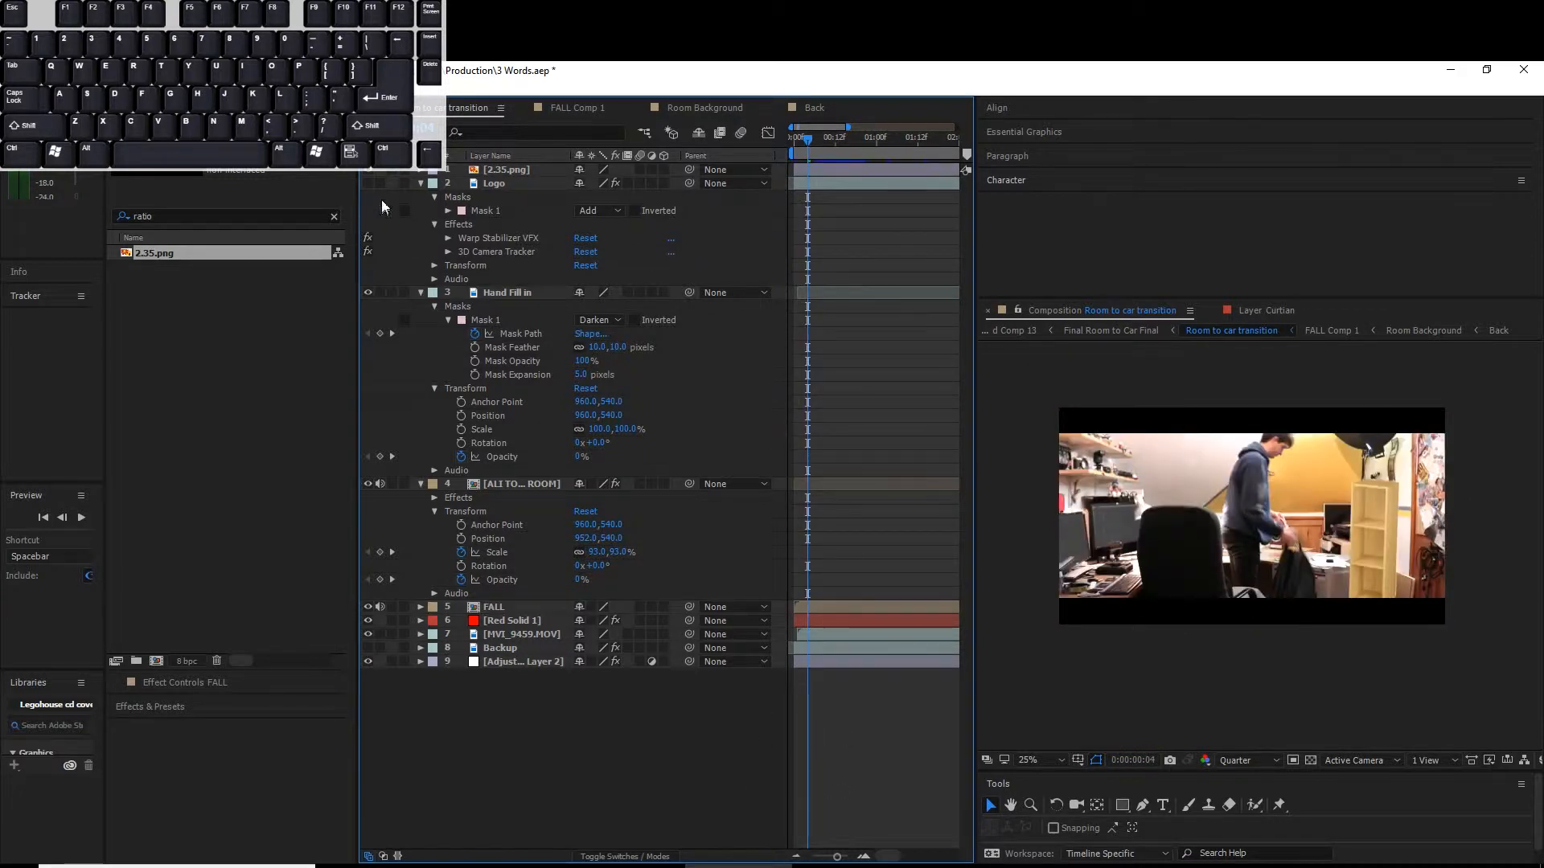
pyautogui.click(367, 169)
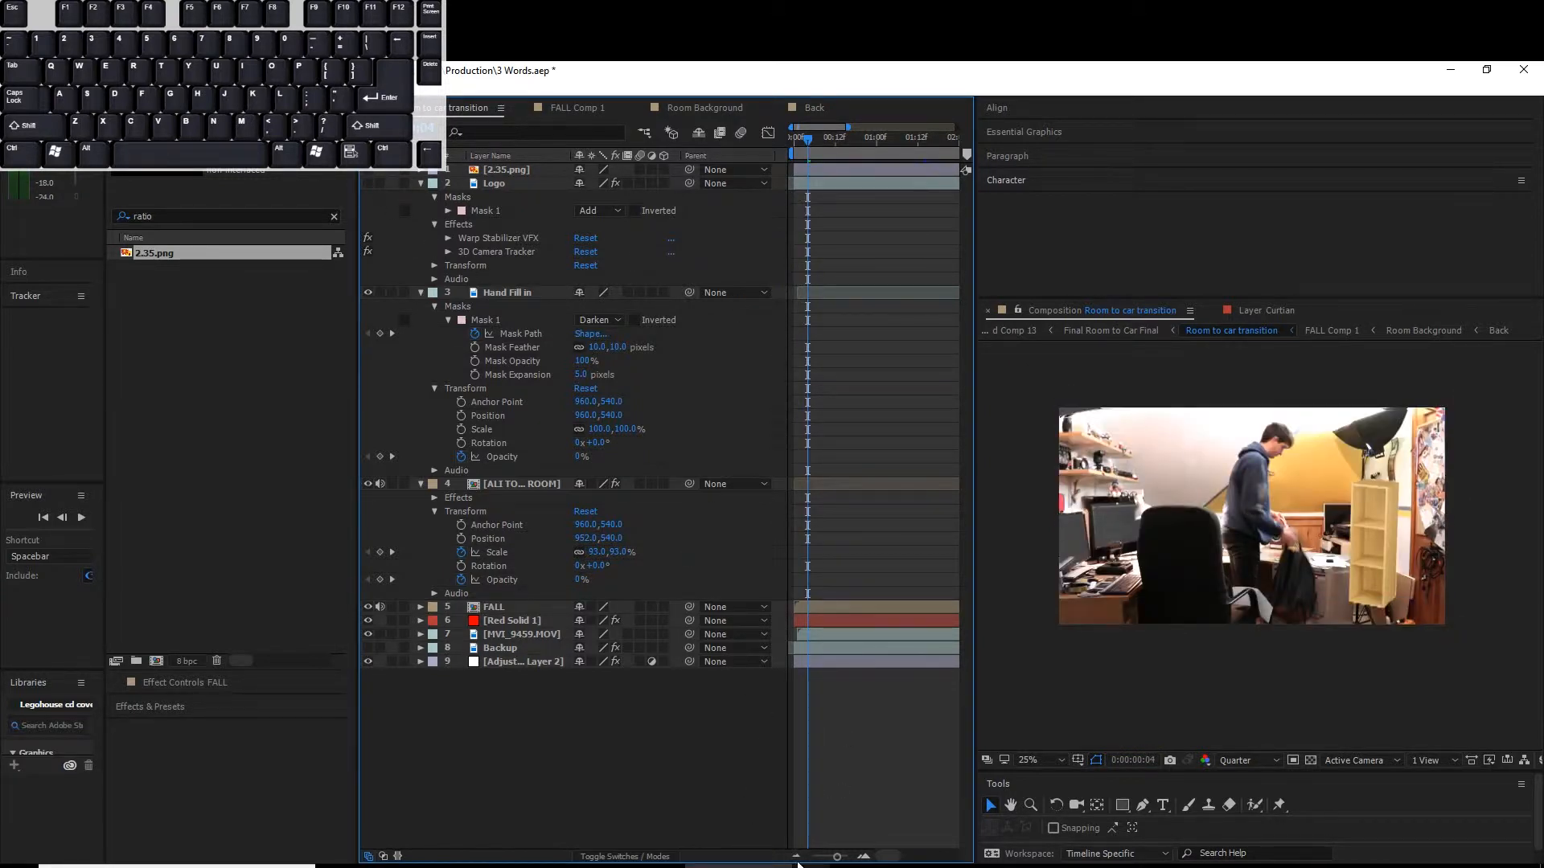
# - Scrub the Room to car transition composition to 0:00:03:07 to examine the room background falling away
pyautogui.click(796, 856)
pyautogui.moveTo(802, 151); pyautogui.dragTo(851, 150)
pyautogui.hscroll(3, 899, 618)
pyautogui.moveTo(840, 139); pyautogui.dragTo(891, 159)
# - Inspect the Ali layer's Mask 2 outline and its Mask Path keyframes in the ALI TOP LAYER ROOM composition
pyautogui.doubleClick(524, 480)
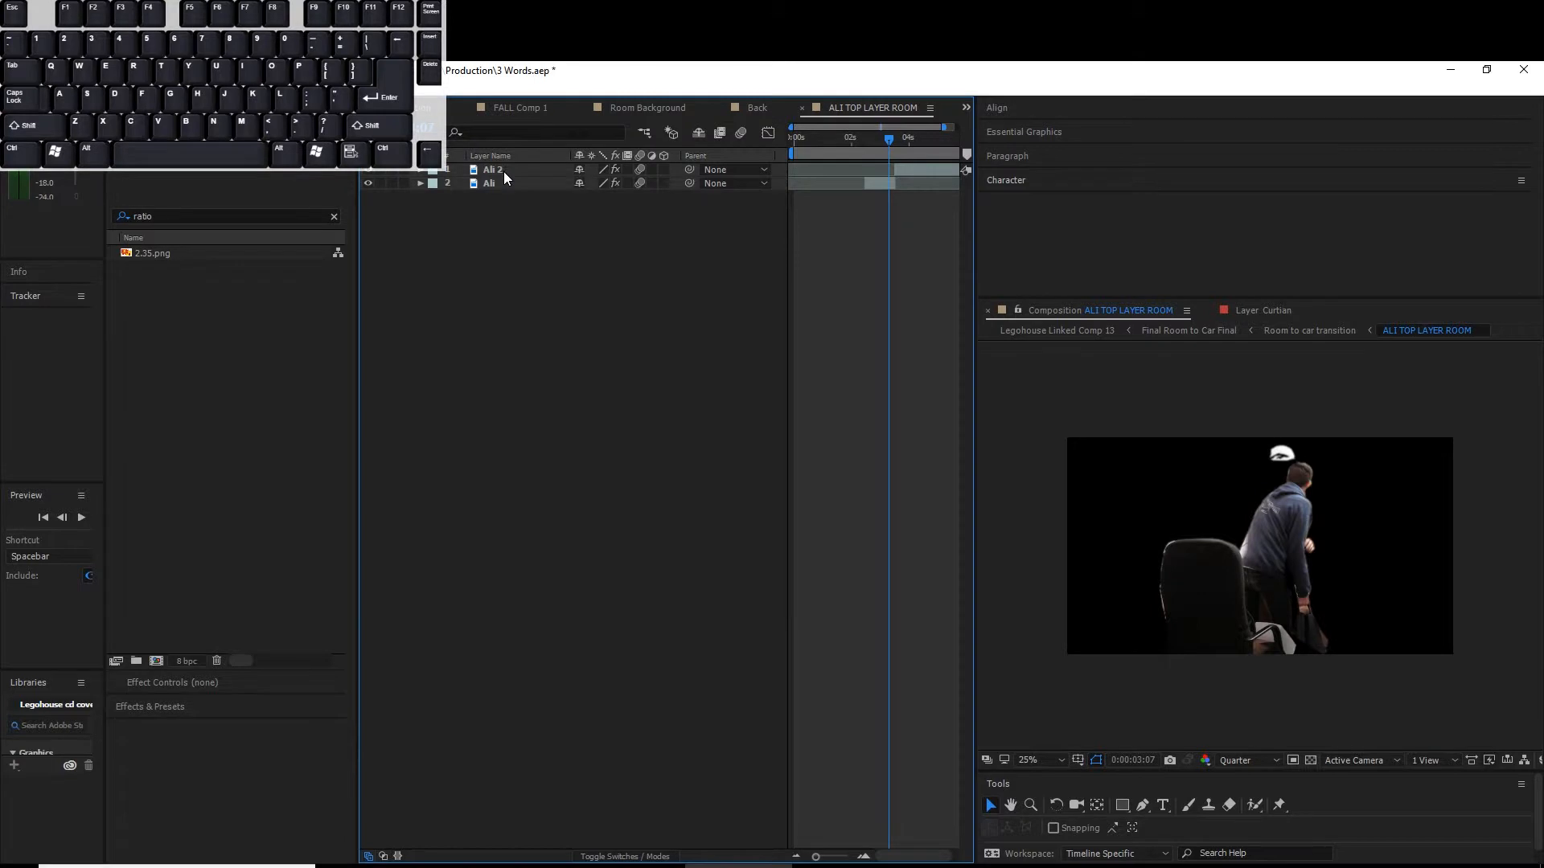
pyautogui.doubleClick(507, 184)
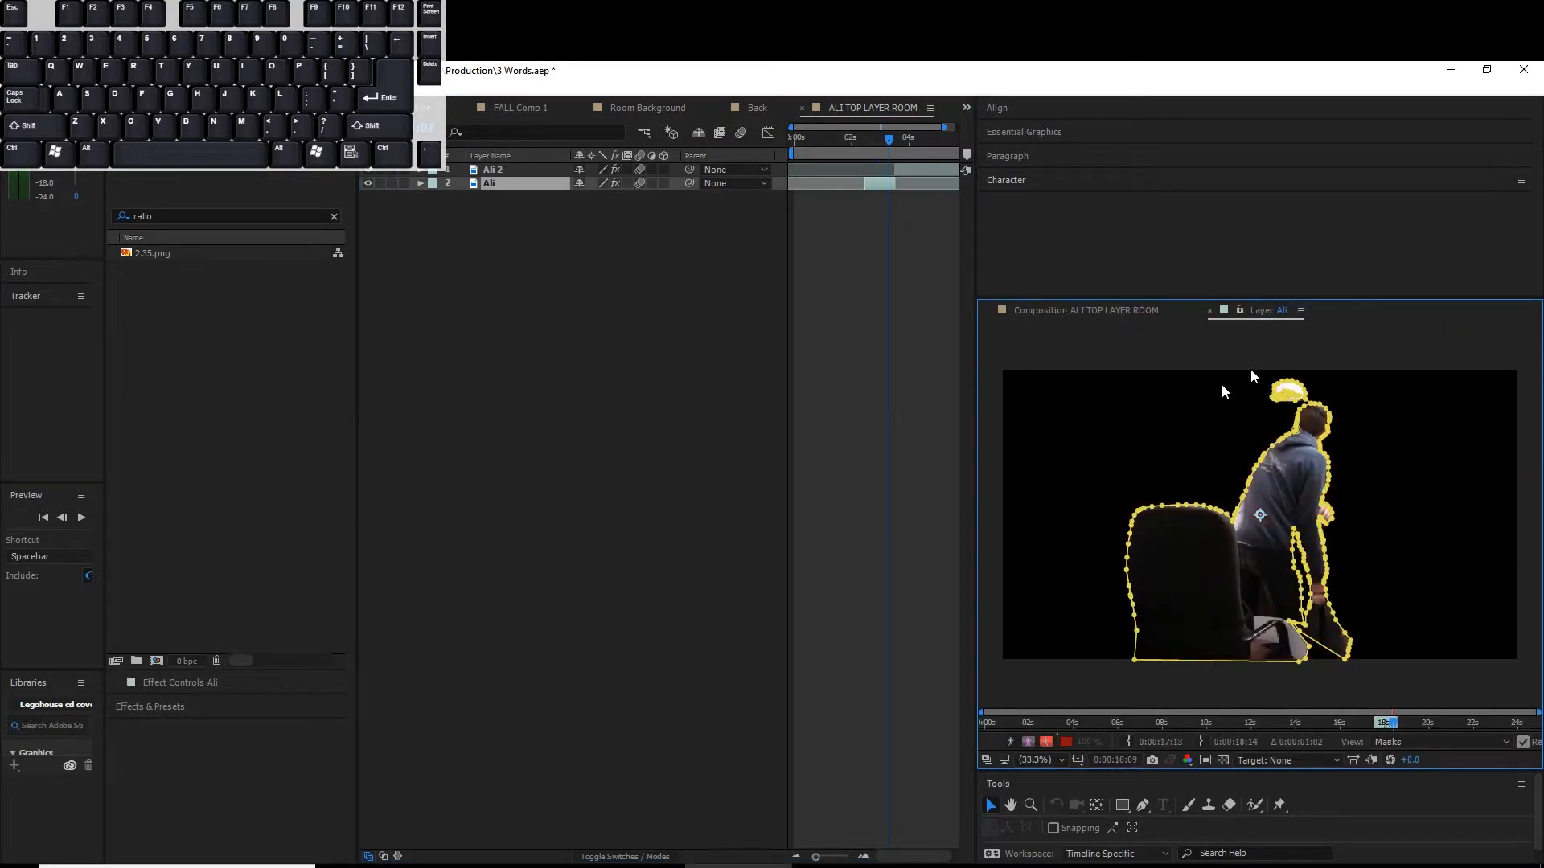
pyautogui.click(421, 184)
pyautogui.click(434, 211)
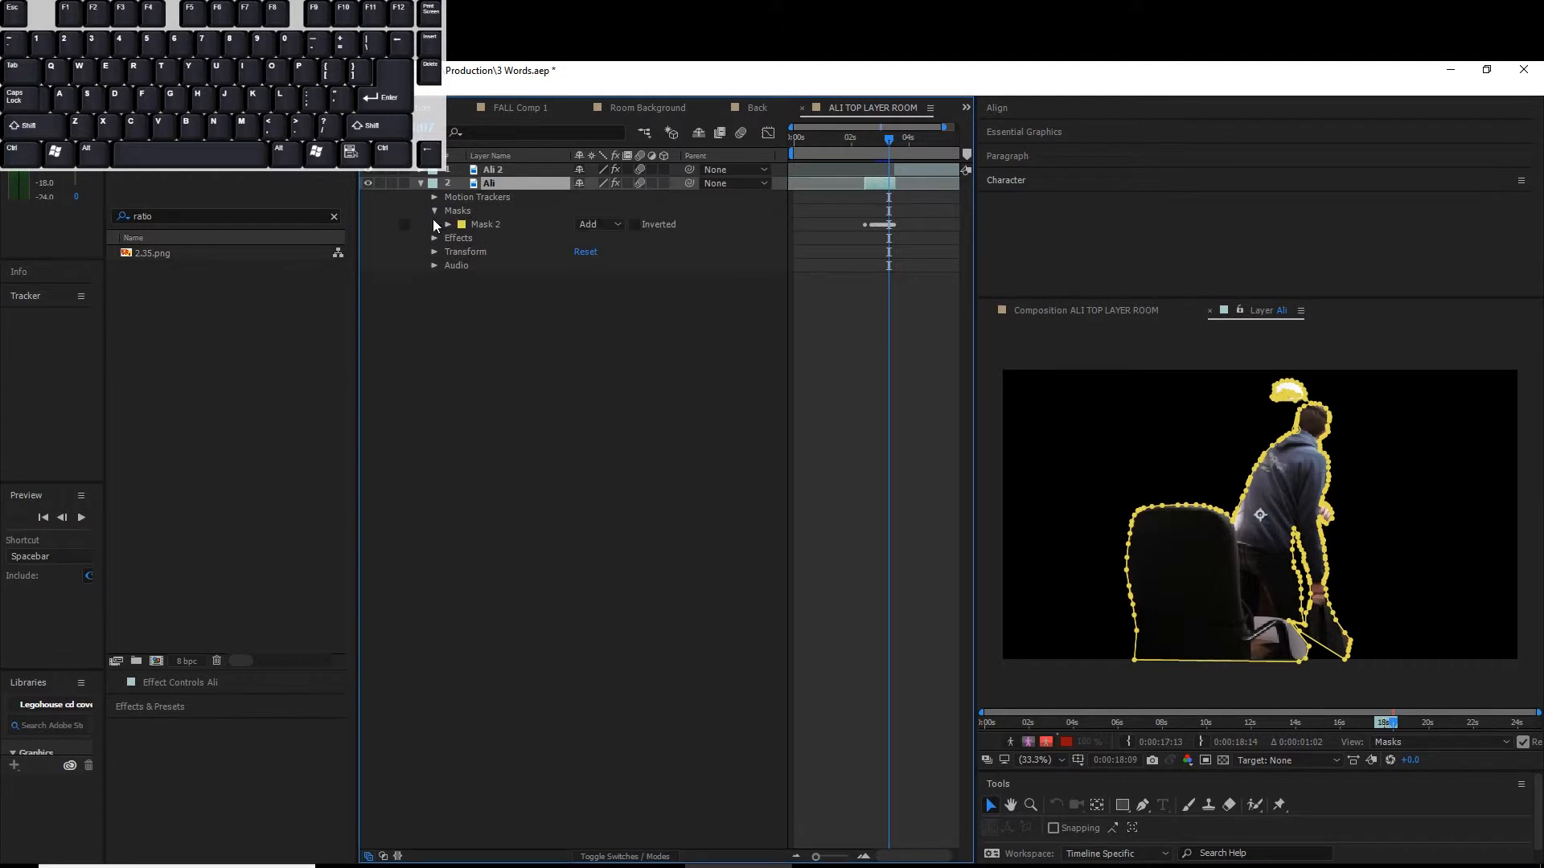
pyautogui.click(447, 224)
pyautogui.click(864, 856)
pyautogui.click(863, 856)
pyautogui.click(898, 139)
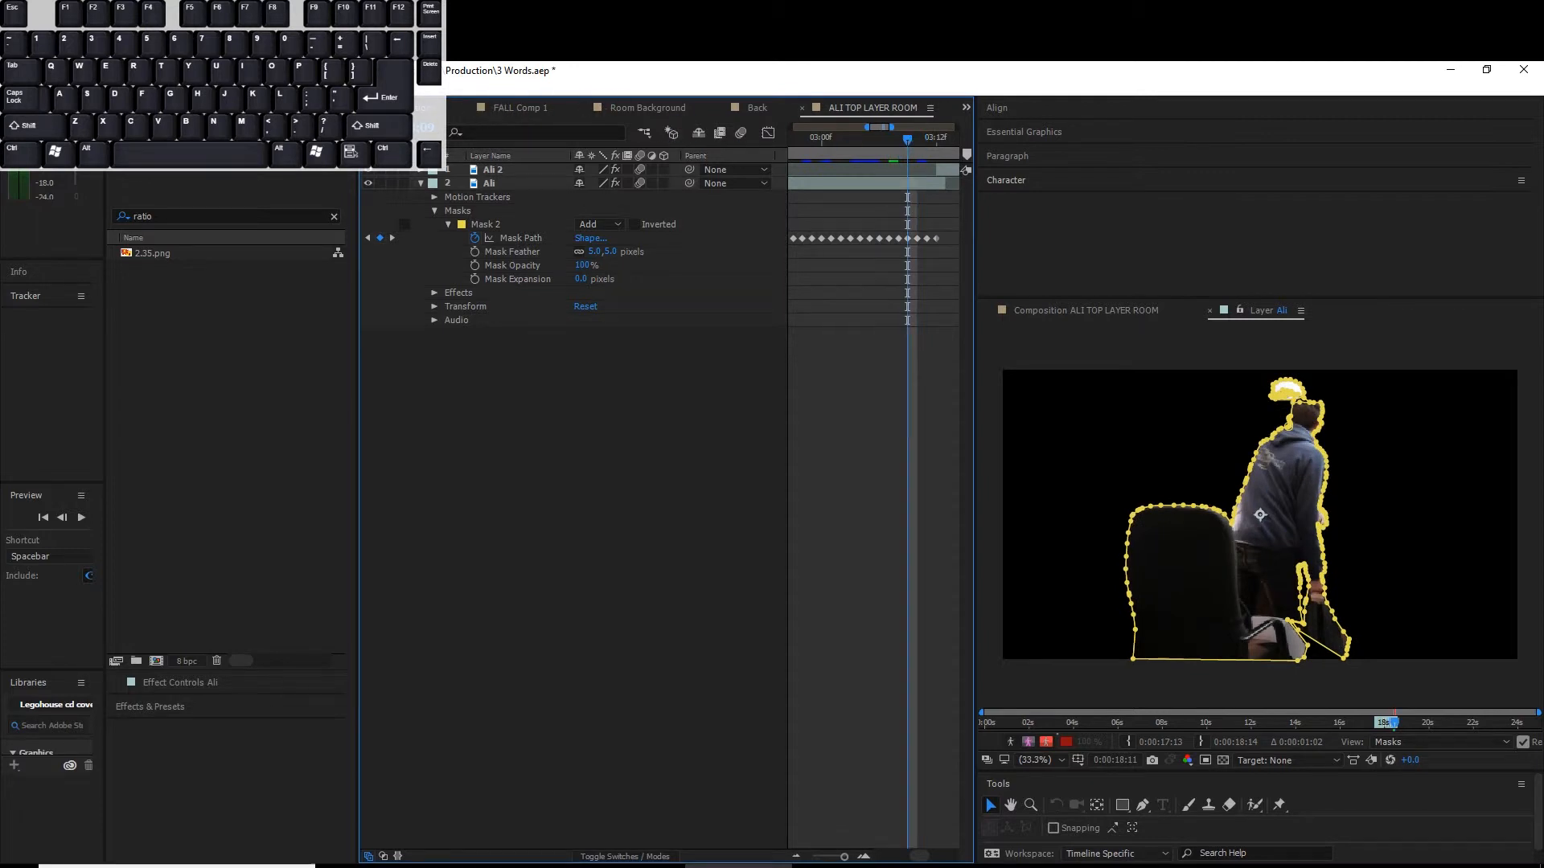
# - Return to the Room to car transition composition and toggle the visibility of the 2.35.png and Logo layers
pyautogui.click(455, 107)
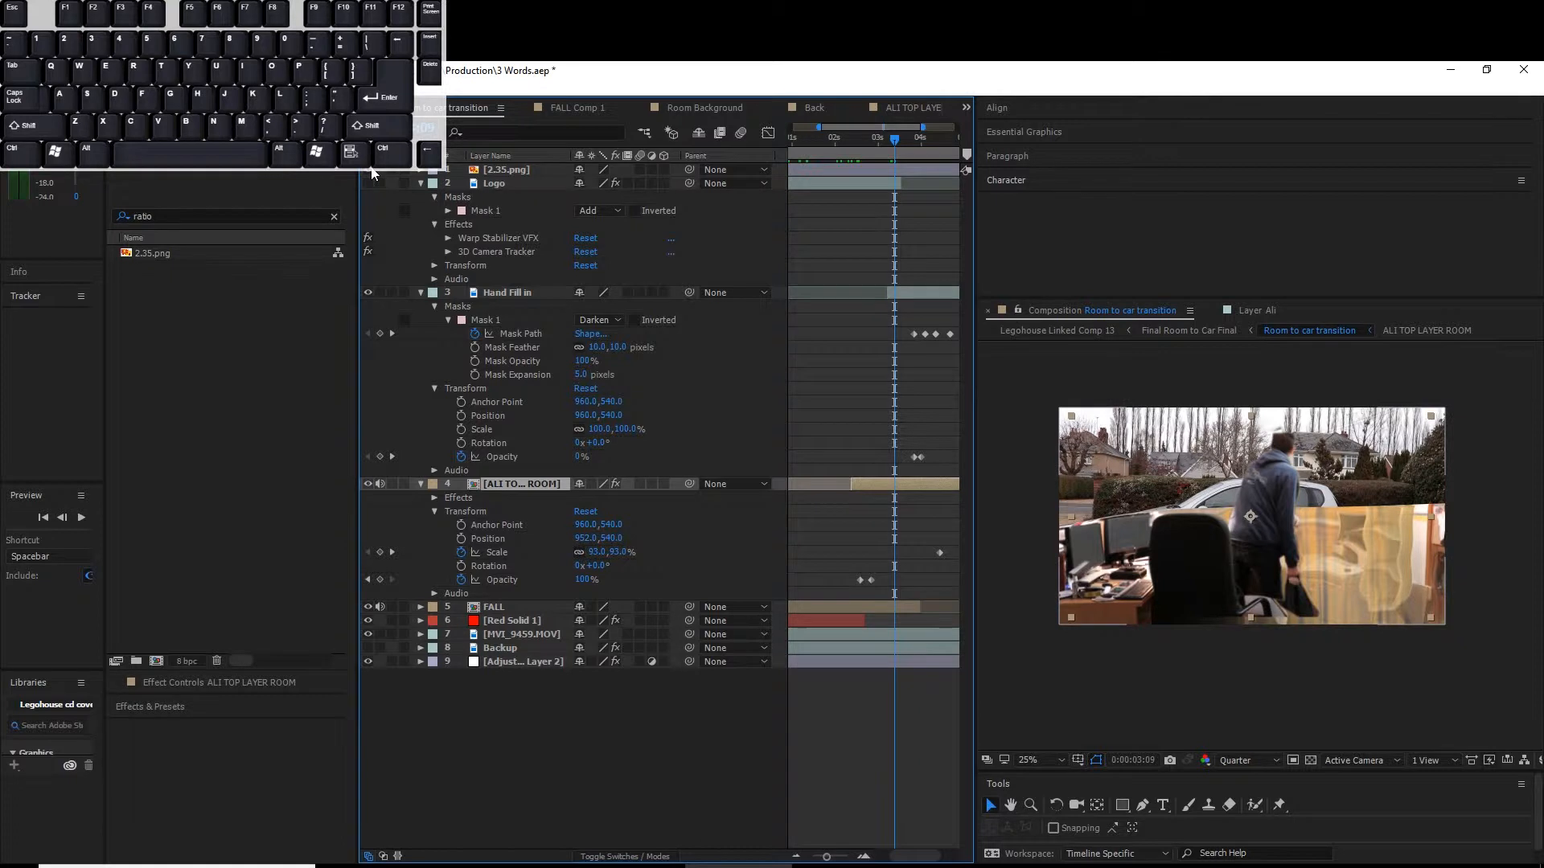
pyautogui.click(372, 170)
pyautogui.click(372, 171)
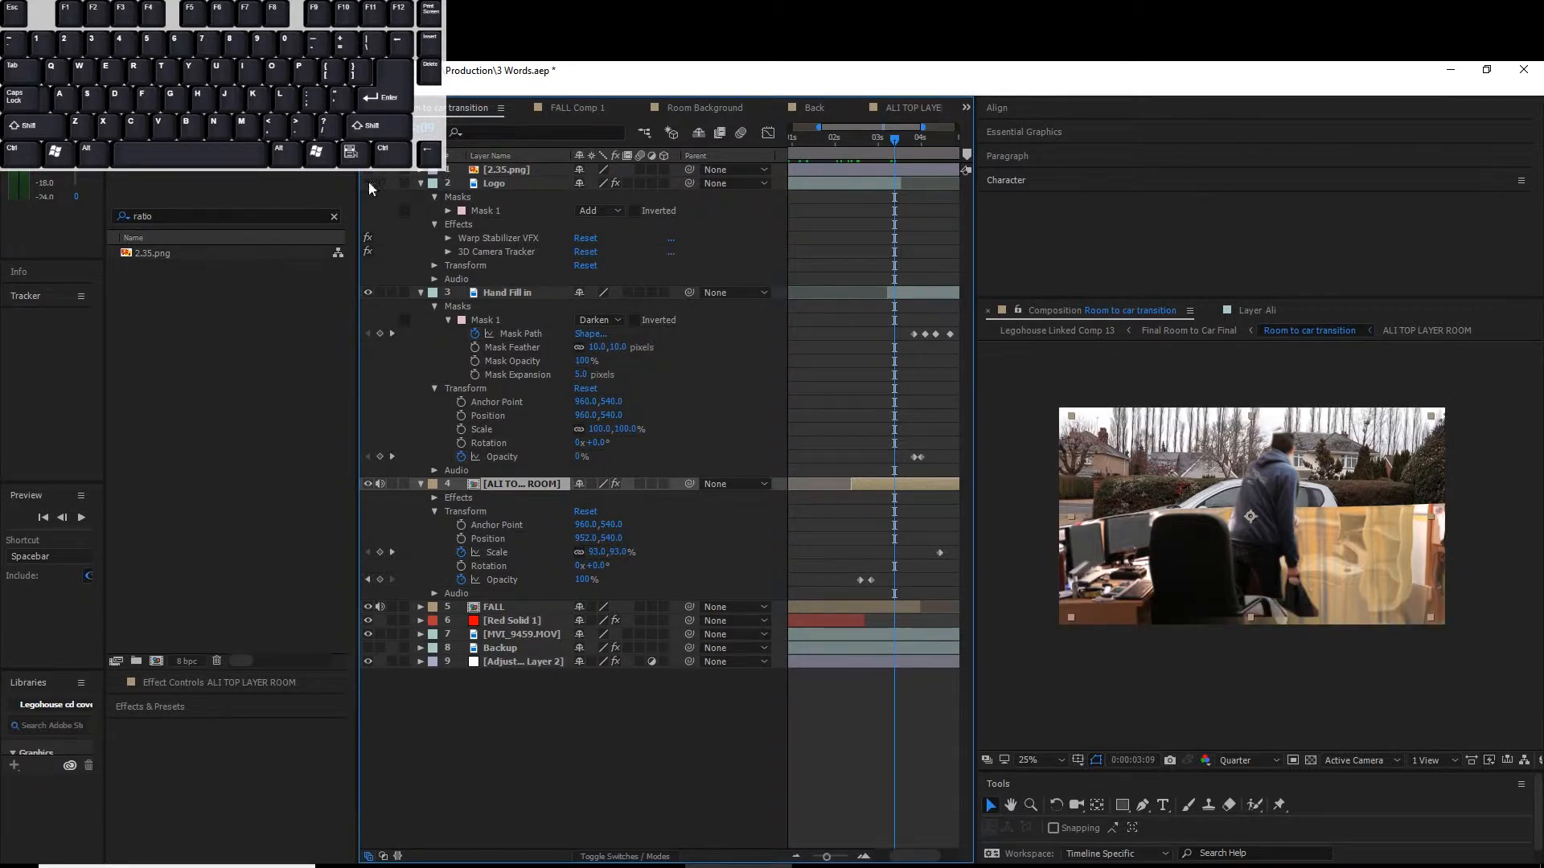
pyautogui.click(368, 184)
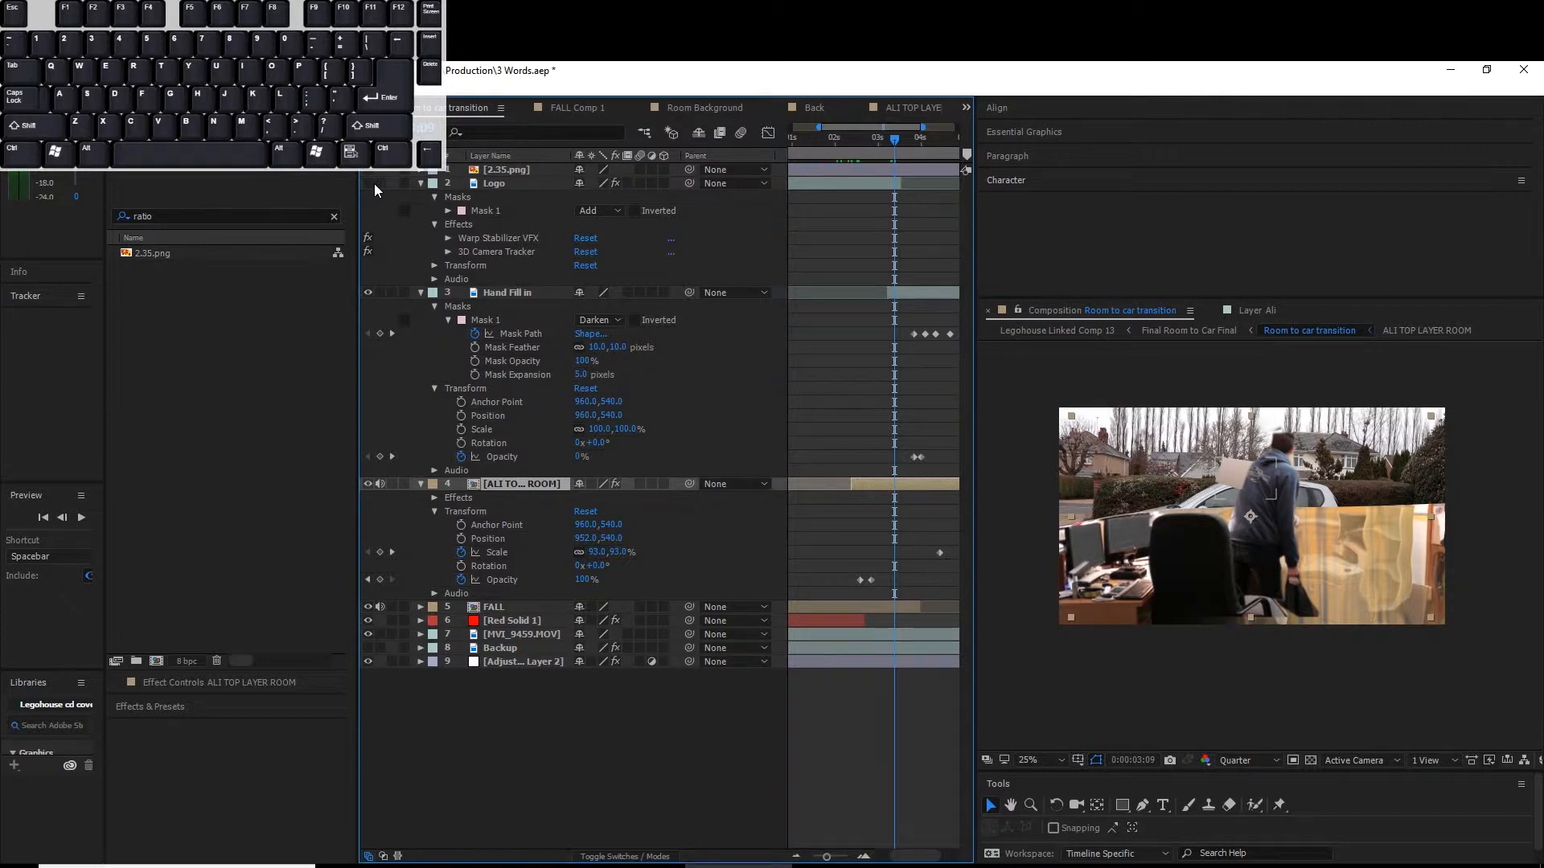
# - Scrub the Room to car transition composition to 0:00:03:03 and preview the falling room from there
pyautogui.click(843, 143)
pyautogui.moveTo(843, 143); pyautogui.dragTo(884, 153)
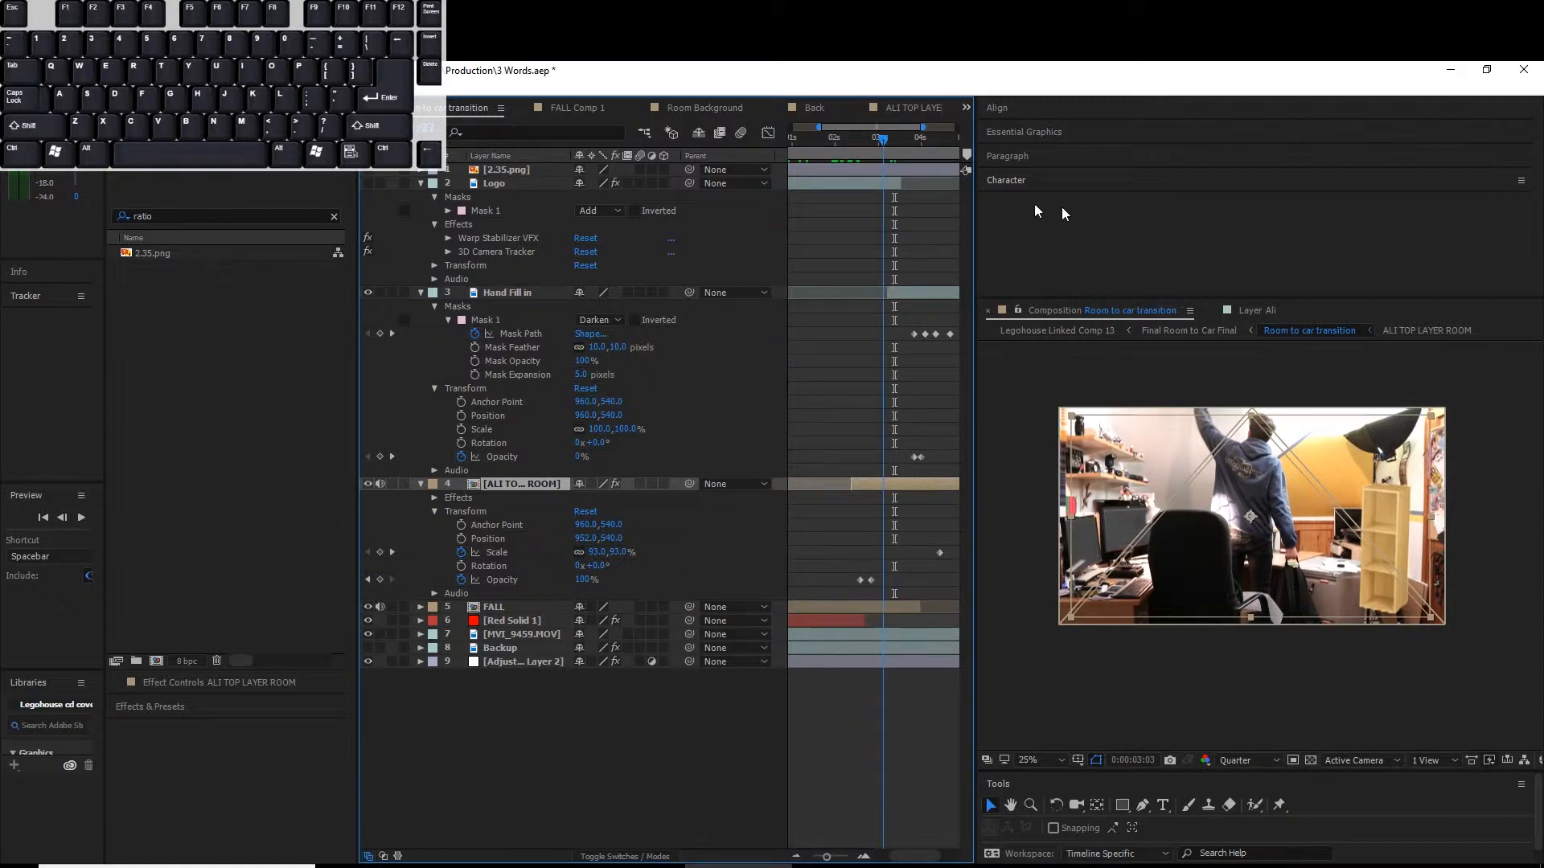
pyautogui.press('space')
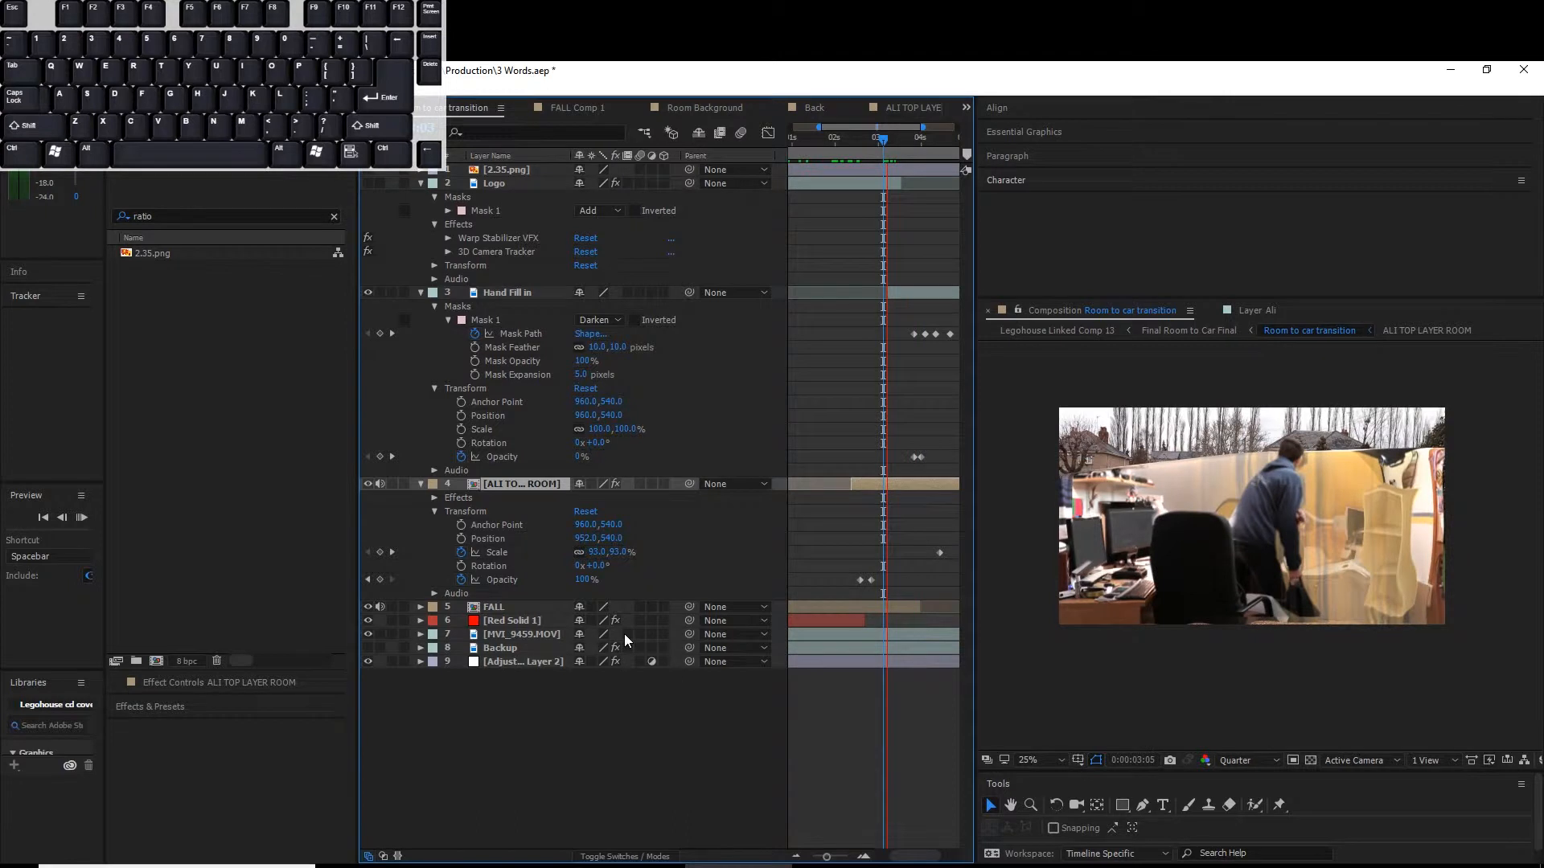
# - View the MVI_9459.MOV car footage in its own viewer and preview the Room to car transition composition again
pyautogui.doubleClick(518, 635)
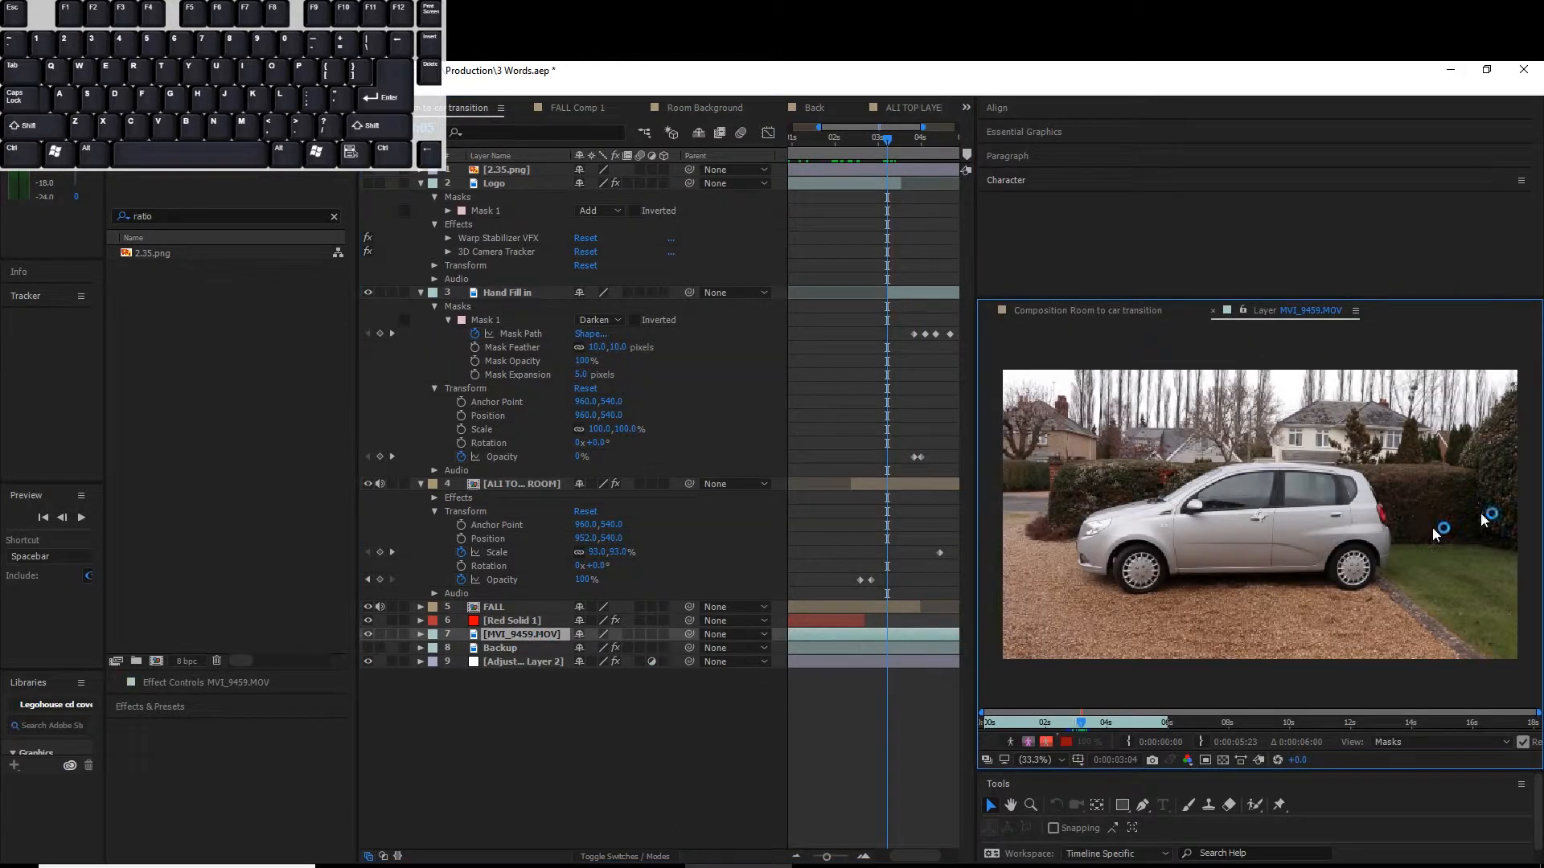
pyautogui.click(1087, 310)
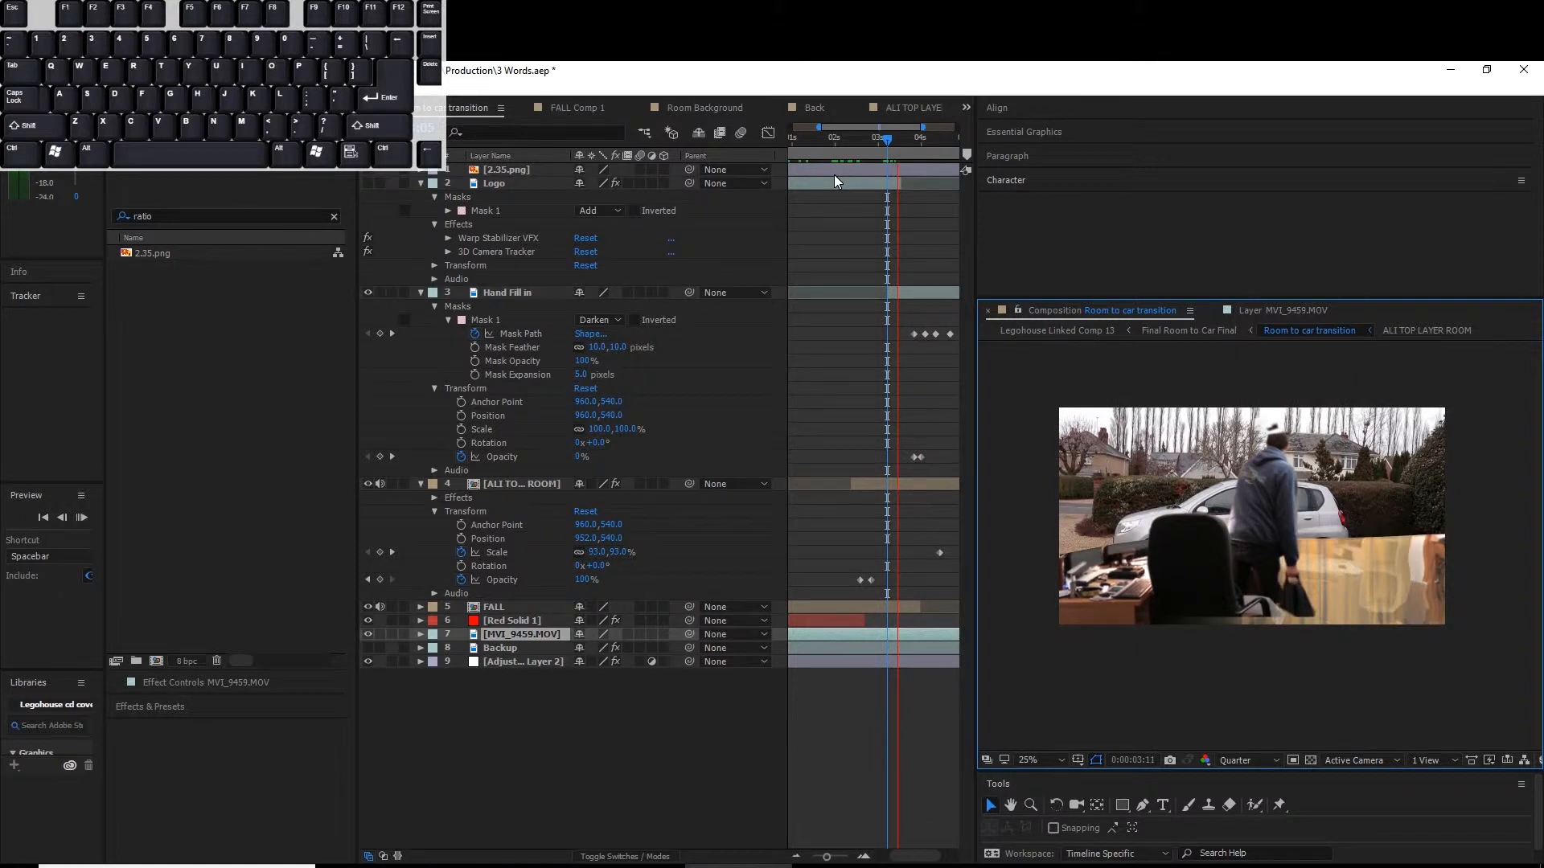
pyautogui.press('space')
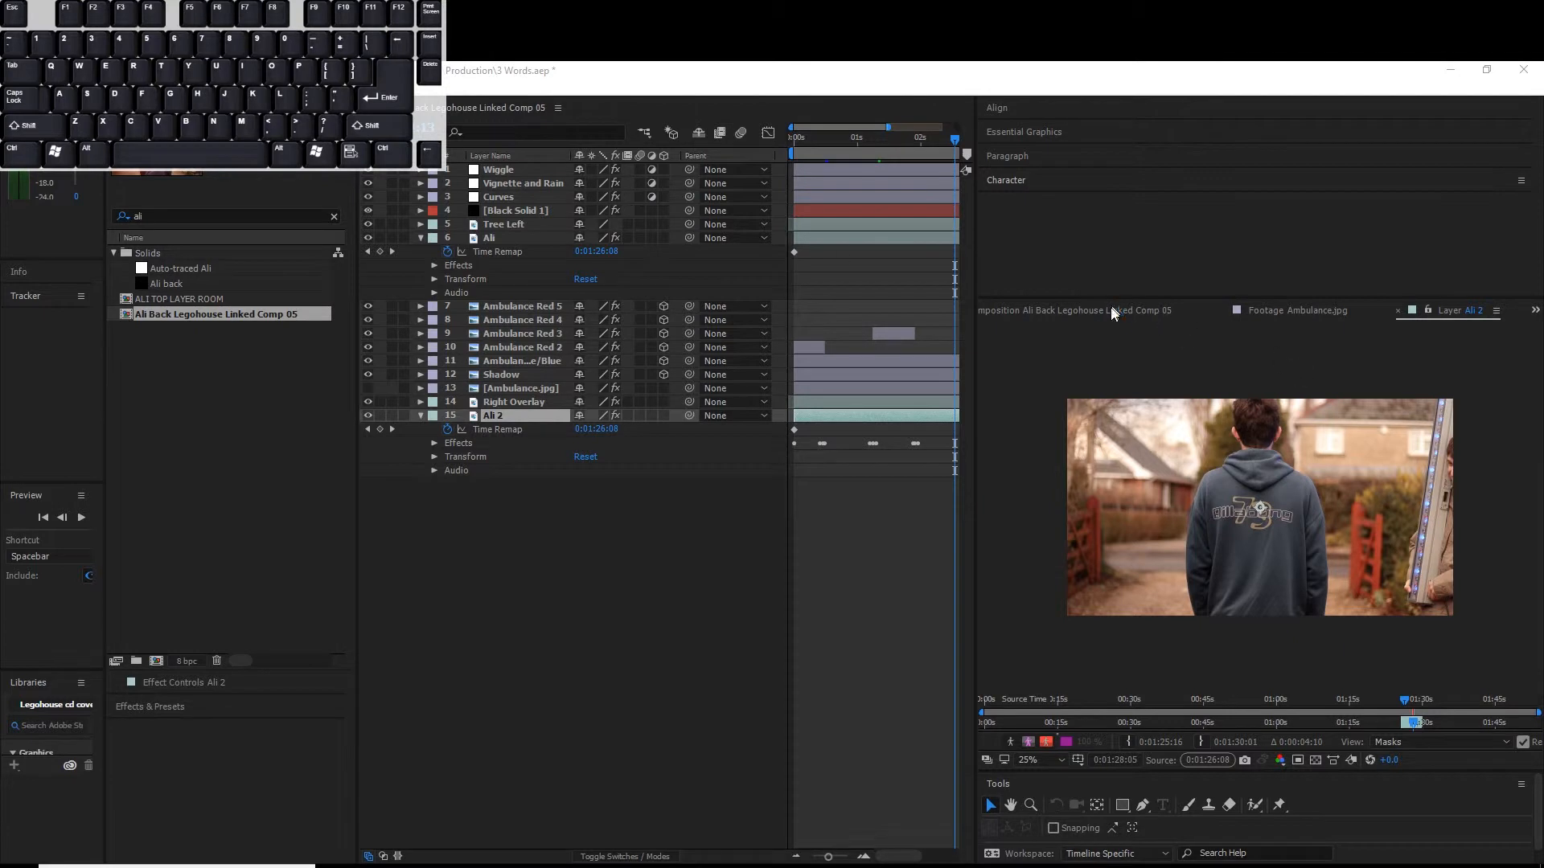
# - Compare the Ali Back Legohouse Linked Comp 05 composition with its Ali 2 layer, Ambulance.jpg footage and Ali layer in their own viewers
pyautogui.click(1047, 319)
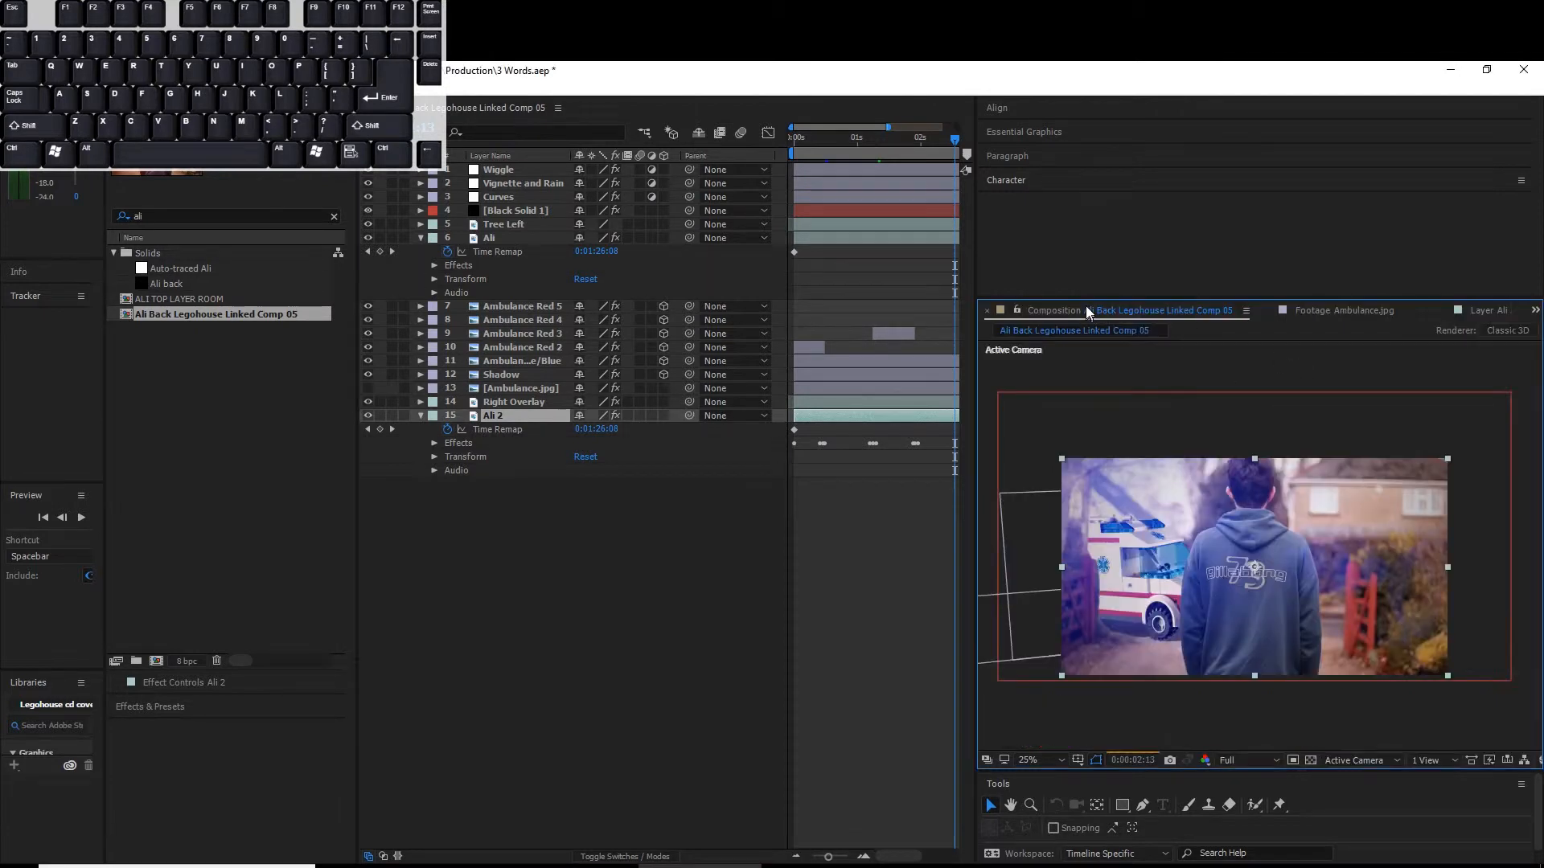
pyautogui.click(1087, 311)
pyautogui.click(727, 567)
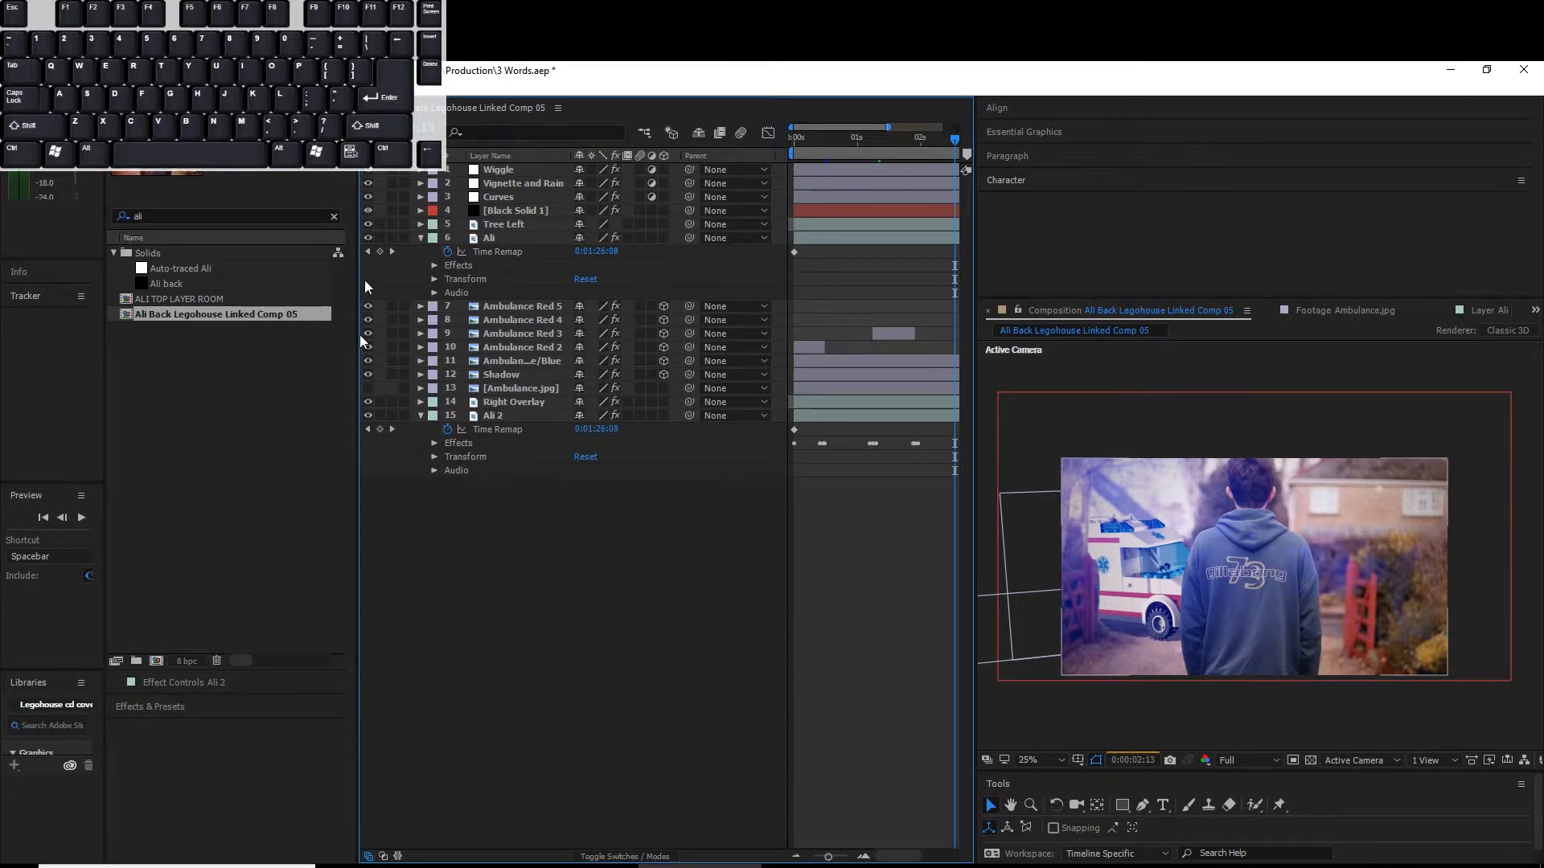
pyautogui.click(1488, 312)
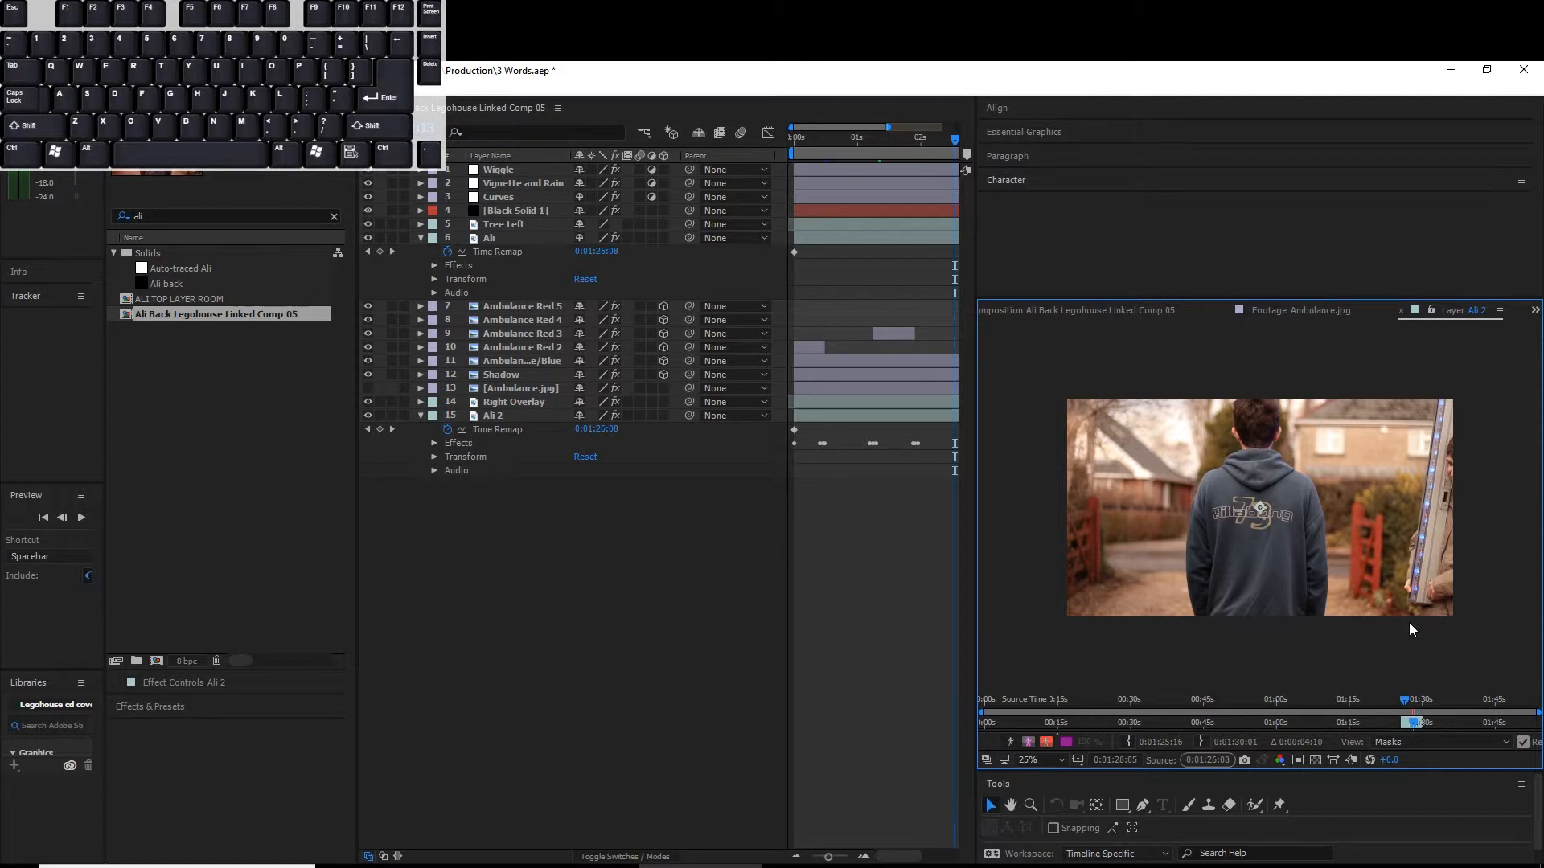
pyautogui.click(1417, 725)
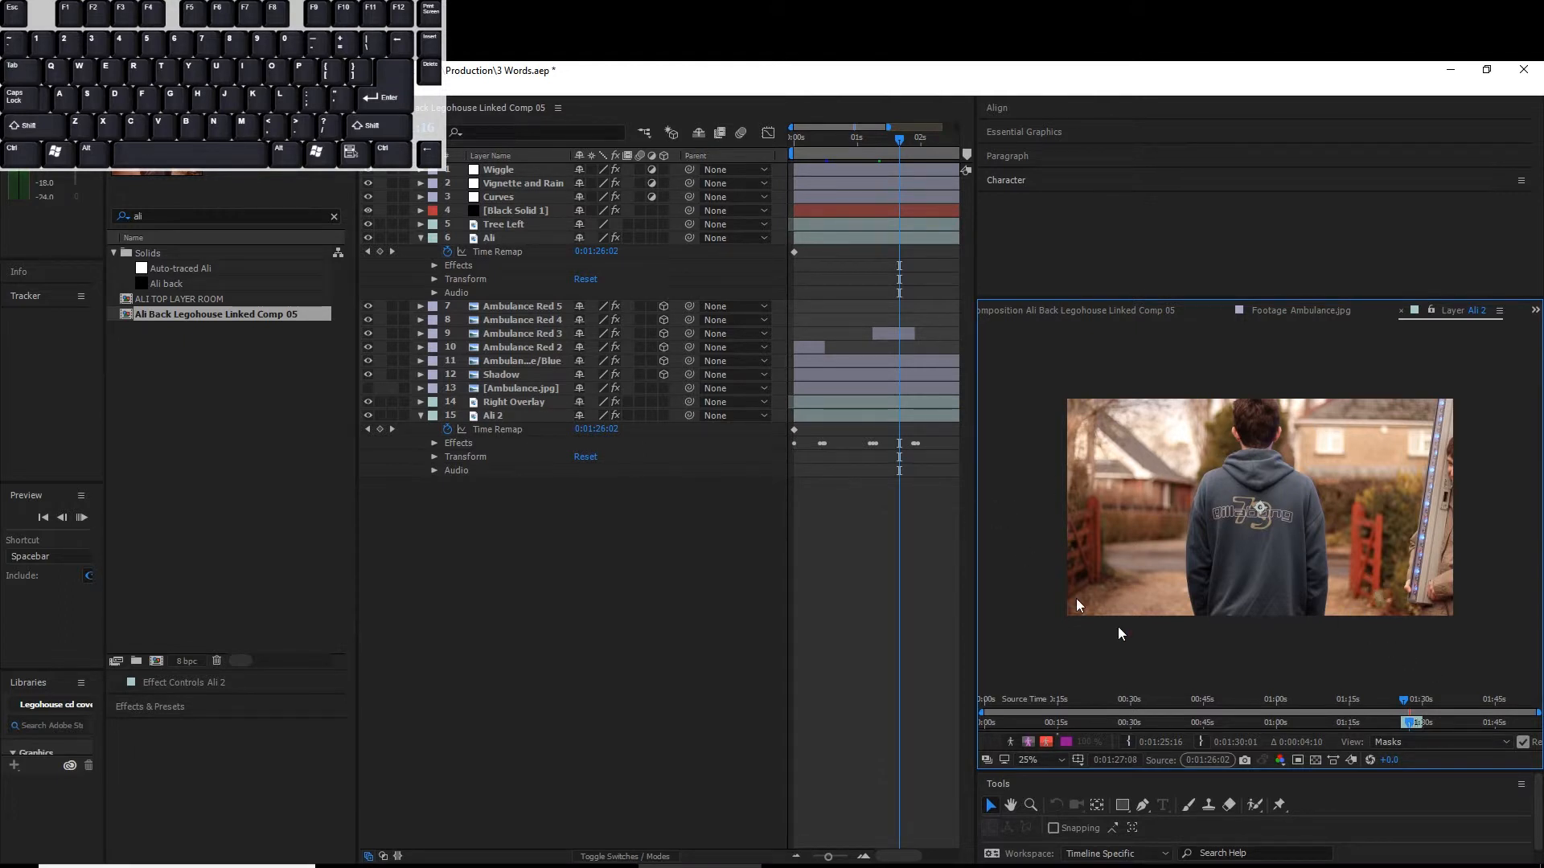
pyautogui.click(1319, 312)
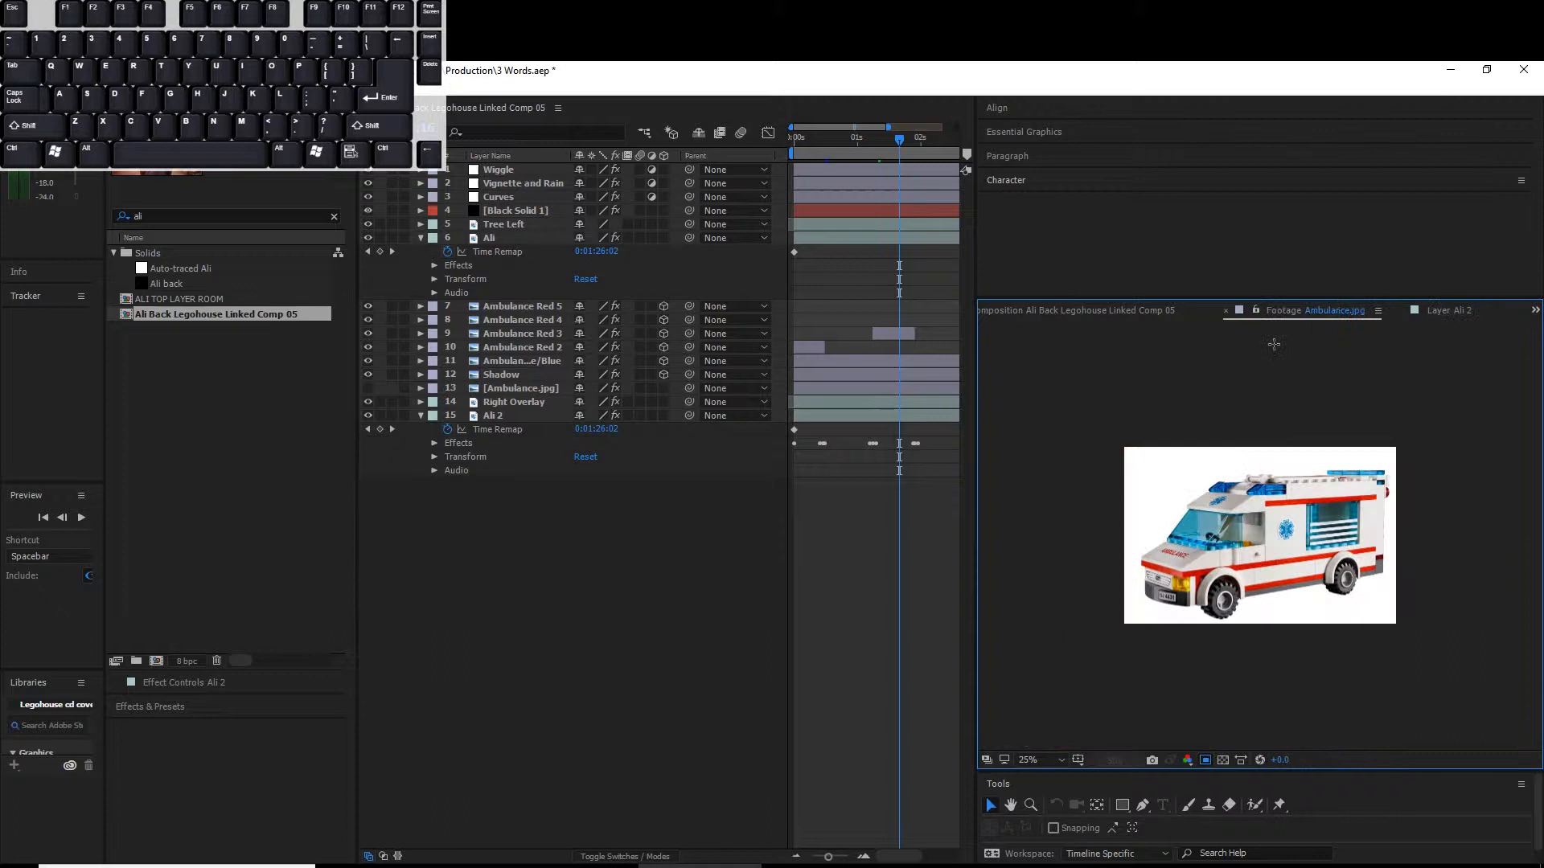
pyautogui.click(1054, 315)
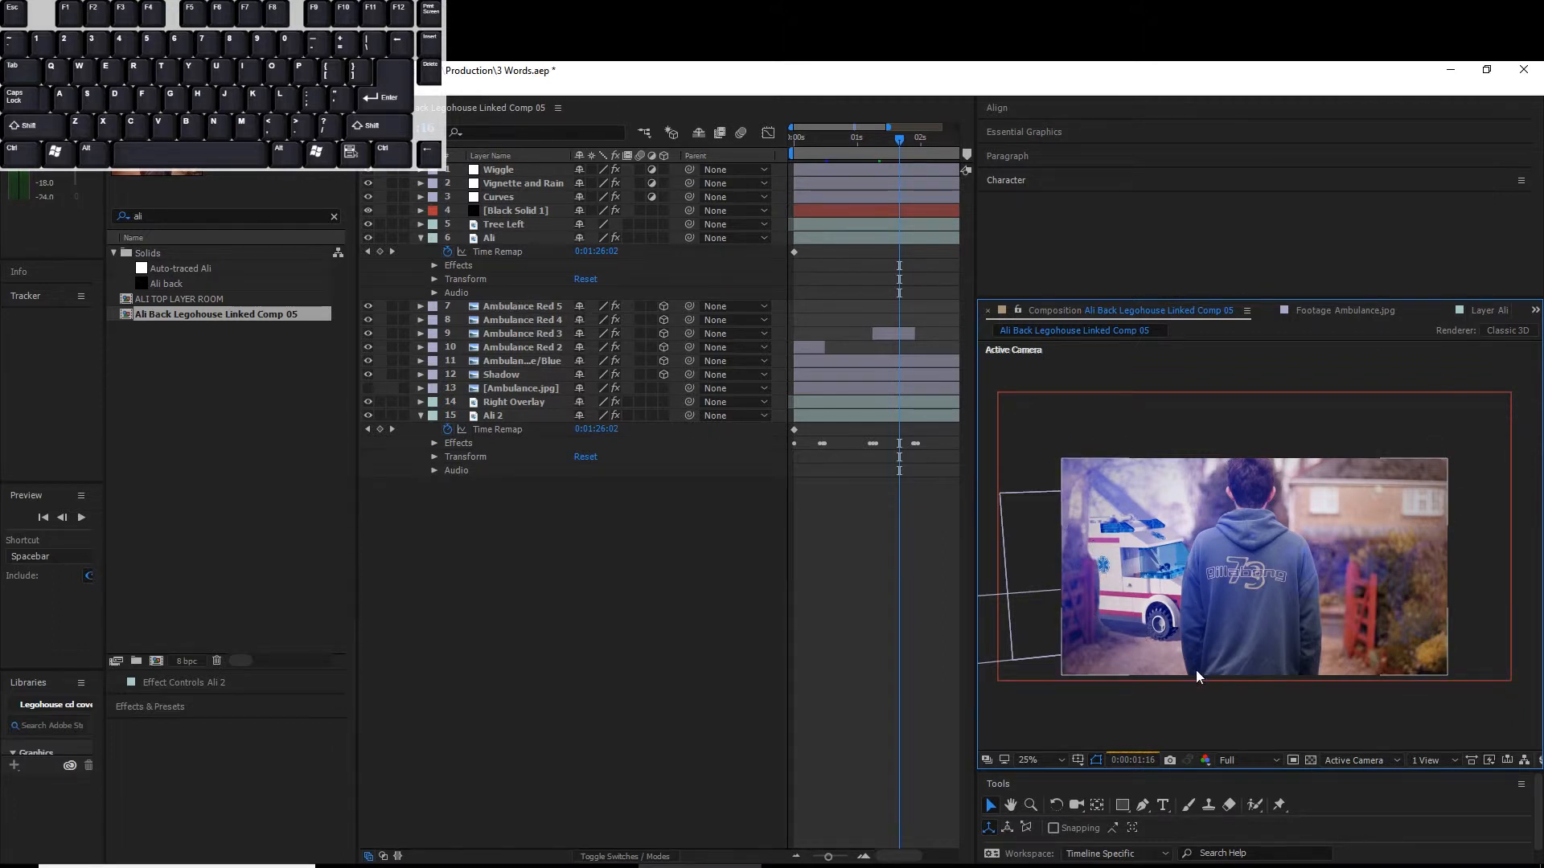
pyautogui.doubleClick(513, 238)
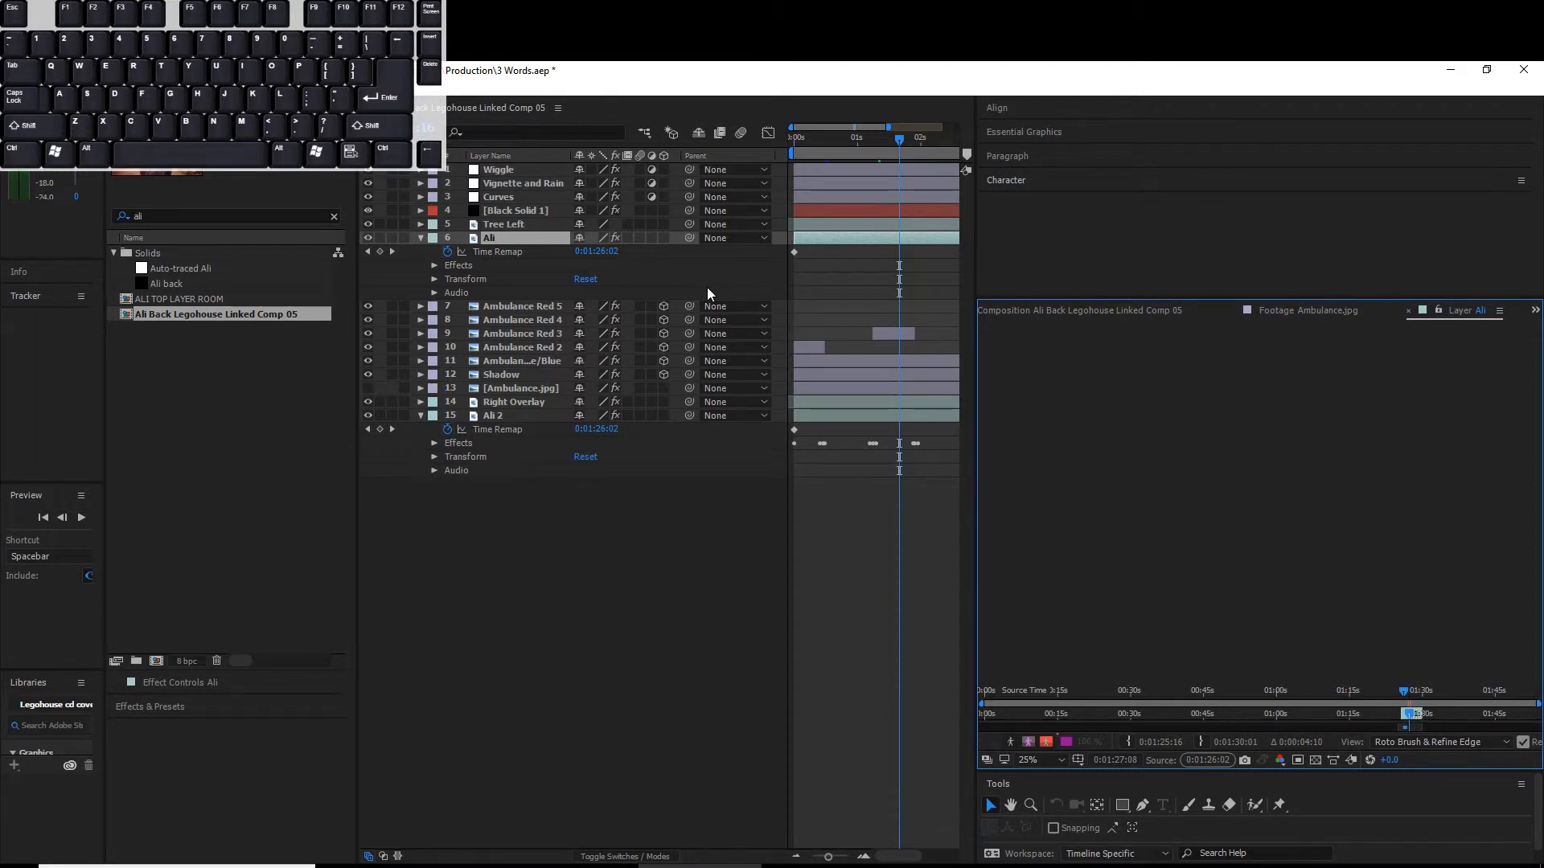
pyautogui.click(1047, 311)
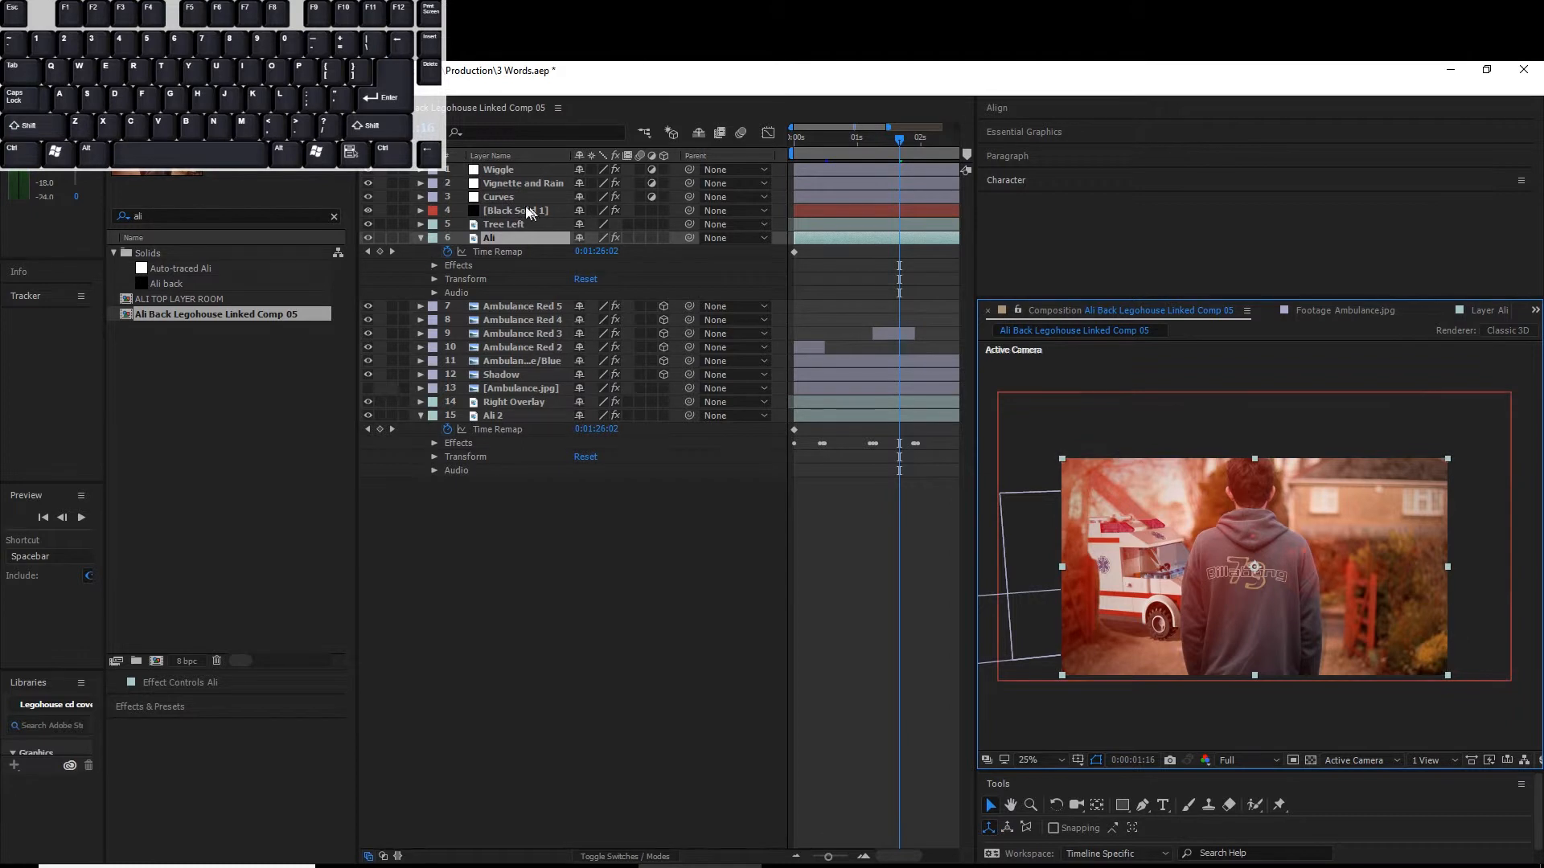
# - Expand the Curves adjustment layer to examine its Curves and Brightness & Contrast effects, and collapse it again
pyautogui.click(519, 184)
pyautogui.click(505, 198)
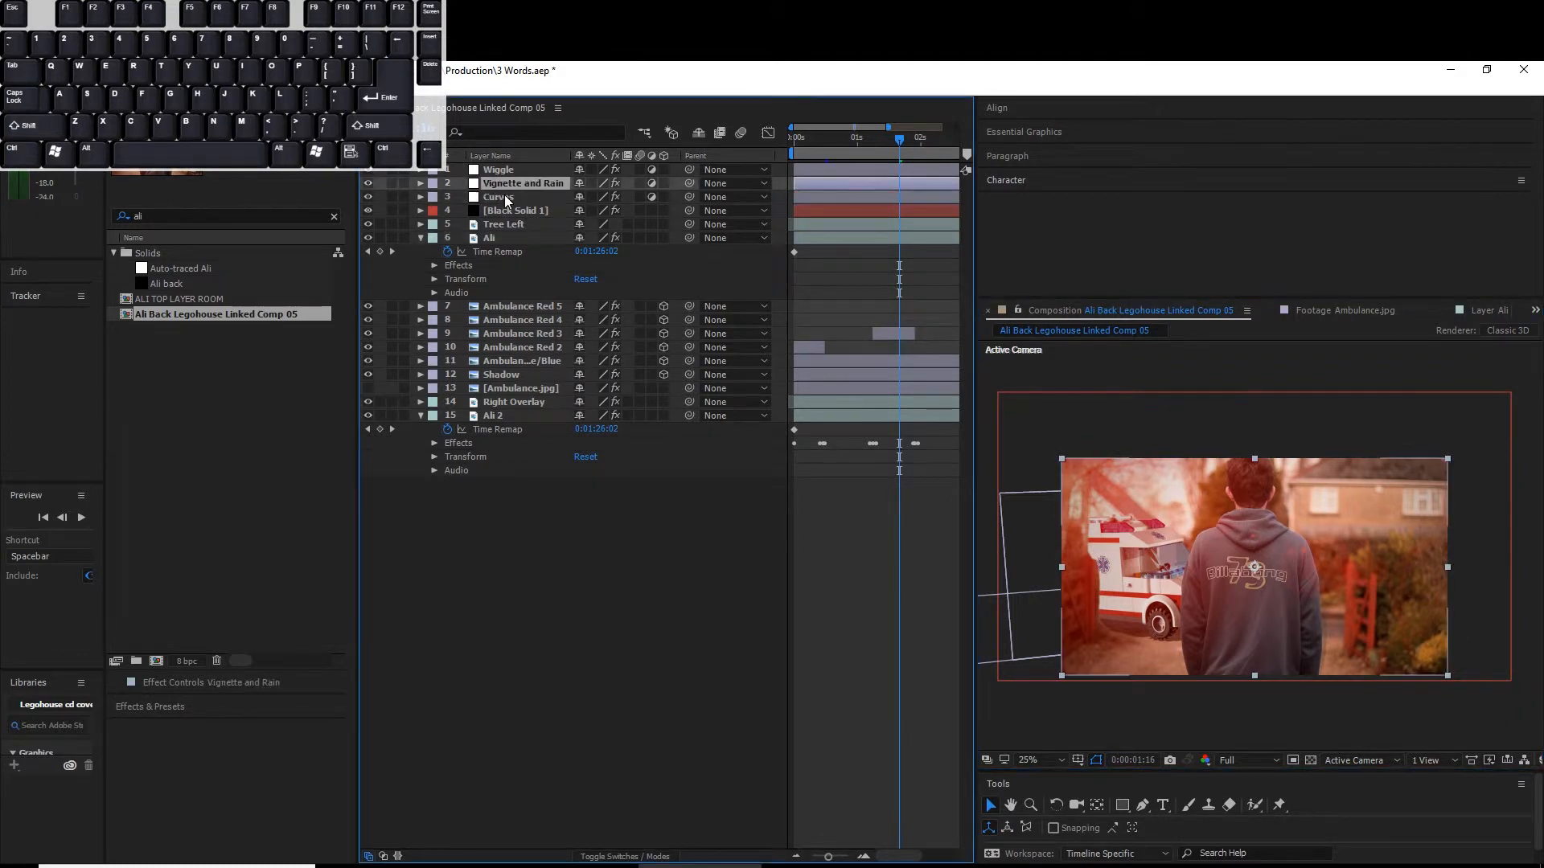
pyautogui.click(419, 197)
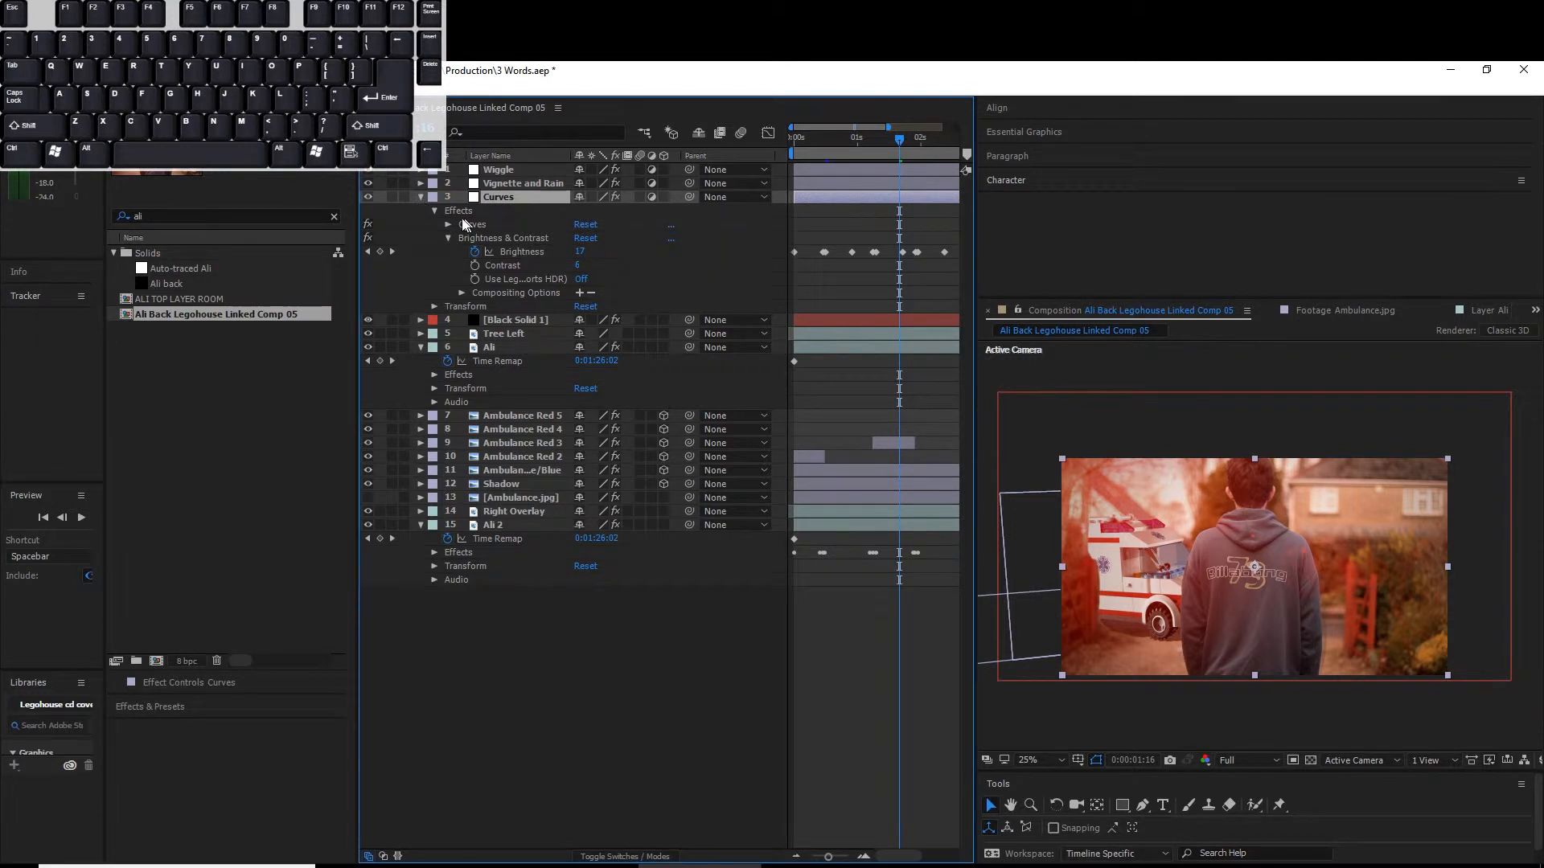
pyautogui.click(422, 197)
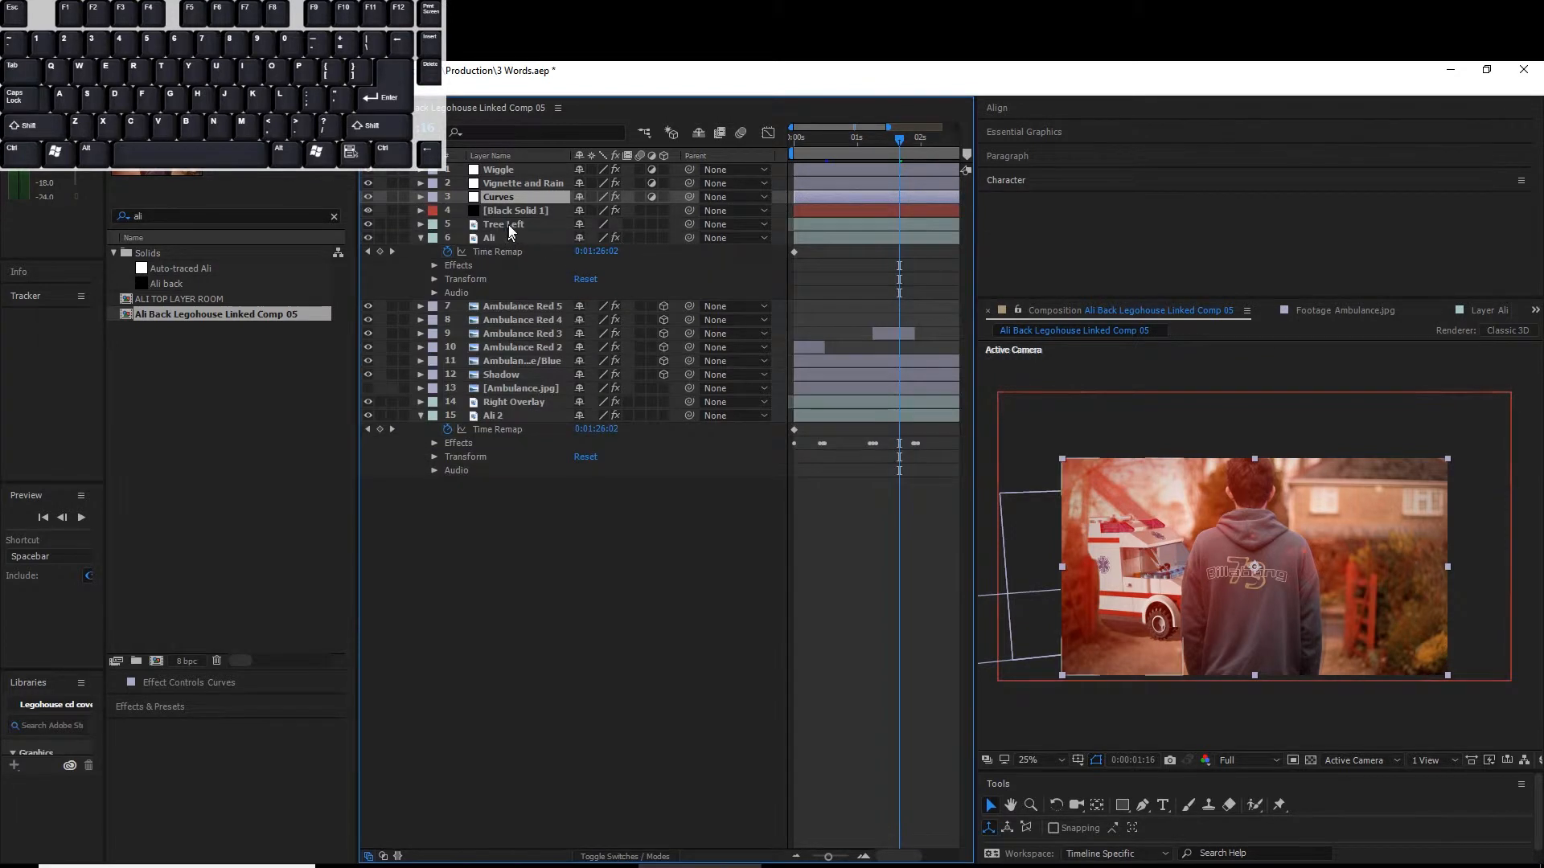
# - Inspect the Black Solid 1 layer's Lens Flare and the Tint effect's Map White To keyframes, stepping through the frames to 0:00:02:02
pyautogui.click(421, 212)
pyautogui.click(420, 211)
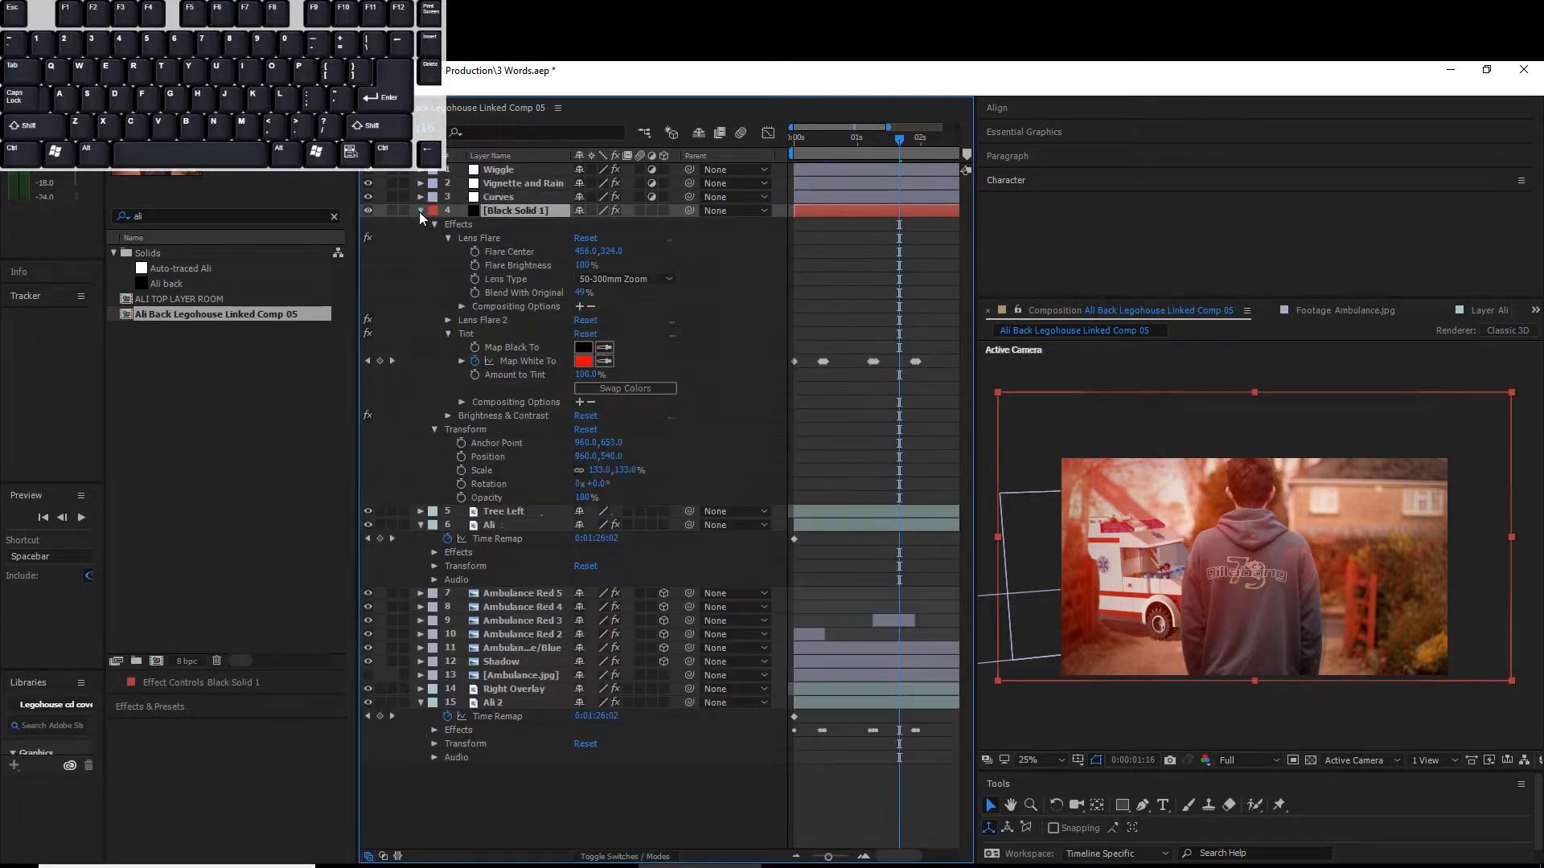
pyautogui.click(513, 241)
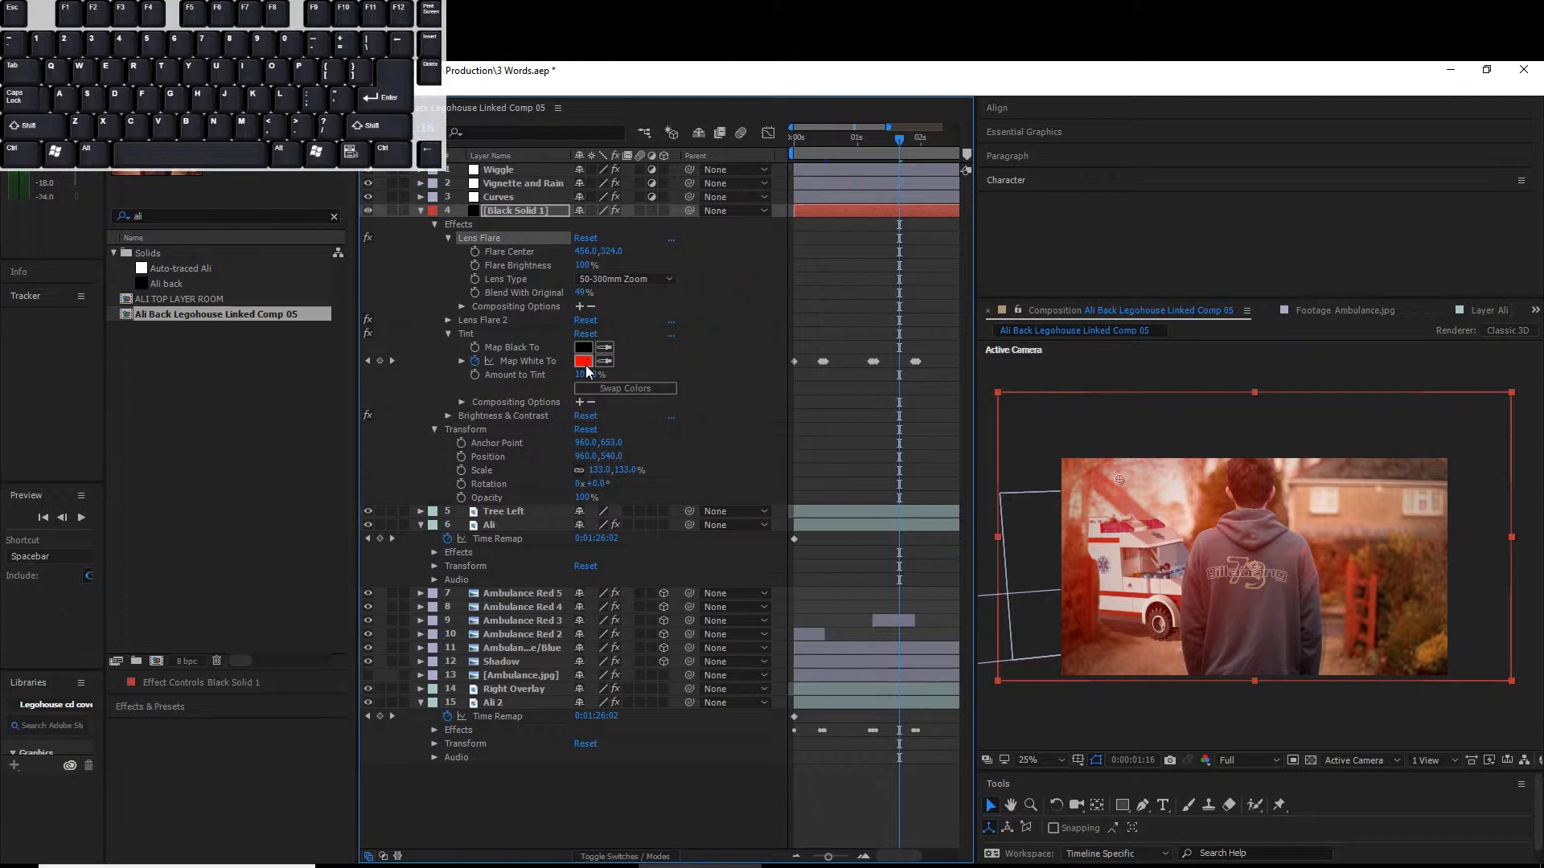
pyautogui.moveTo(903, 140); pyautogui.dragTo(911, 154)
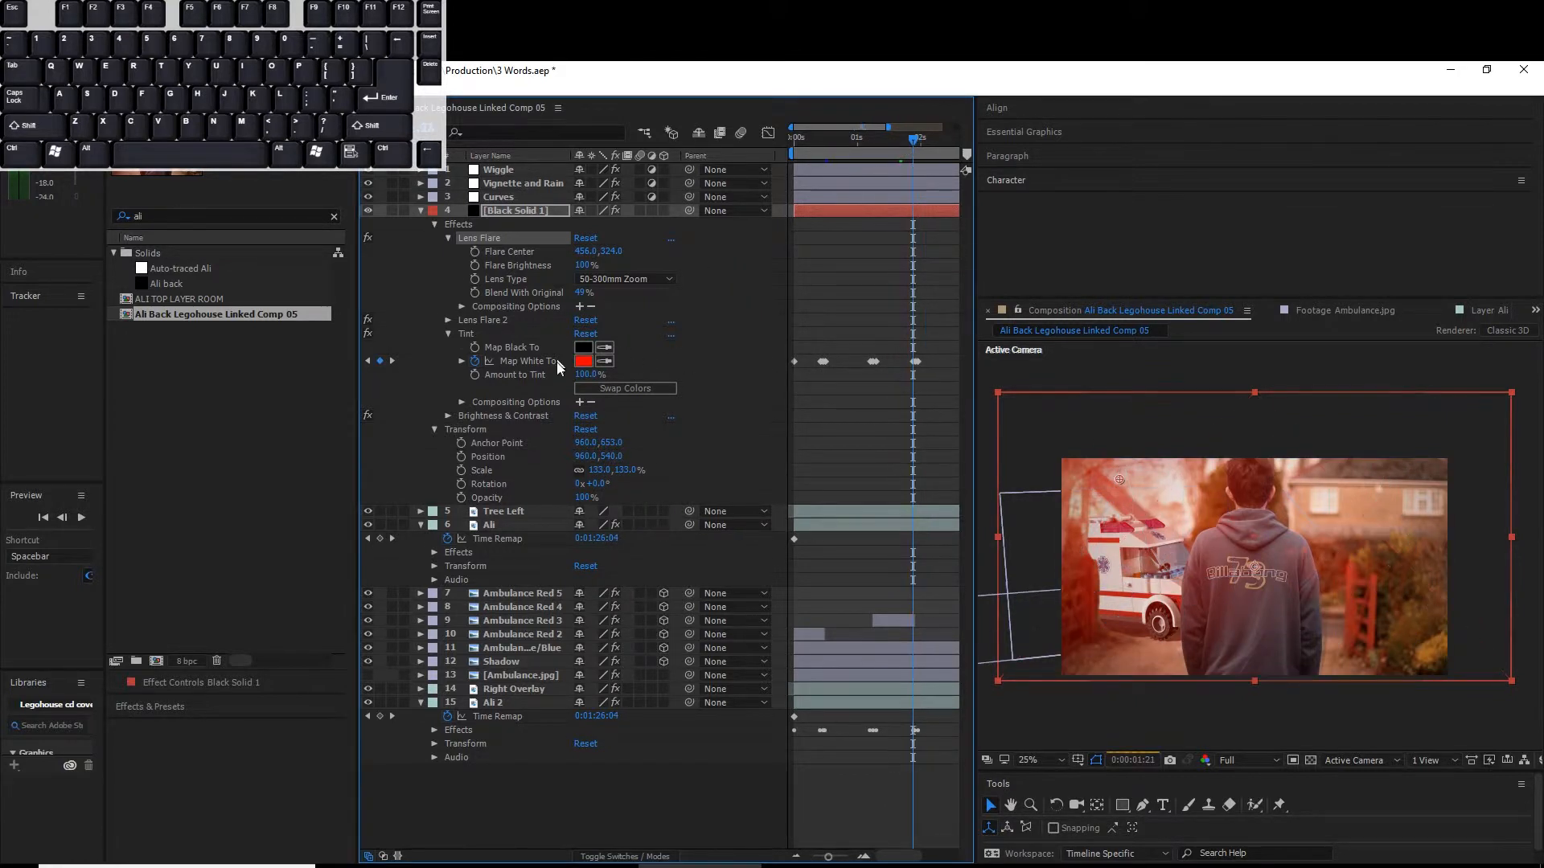
pyautogui.hotkey('ctrl', 'Right')
pyautogui.hotkey('ctrl', 'Right')
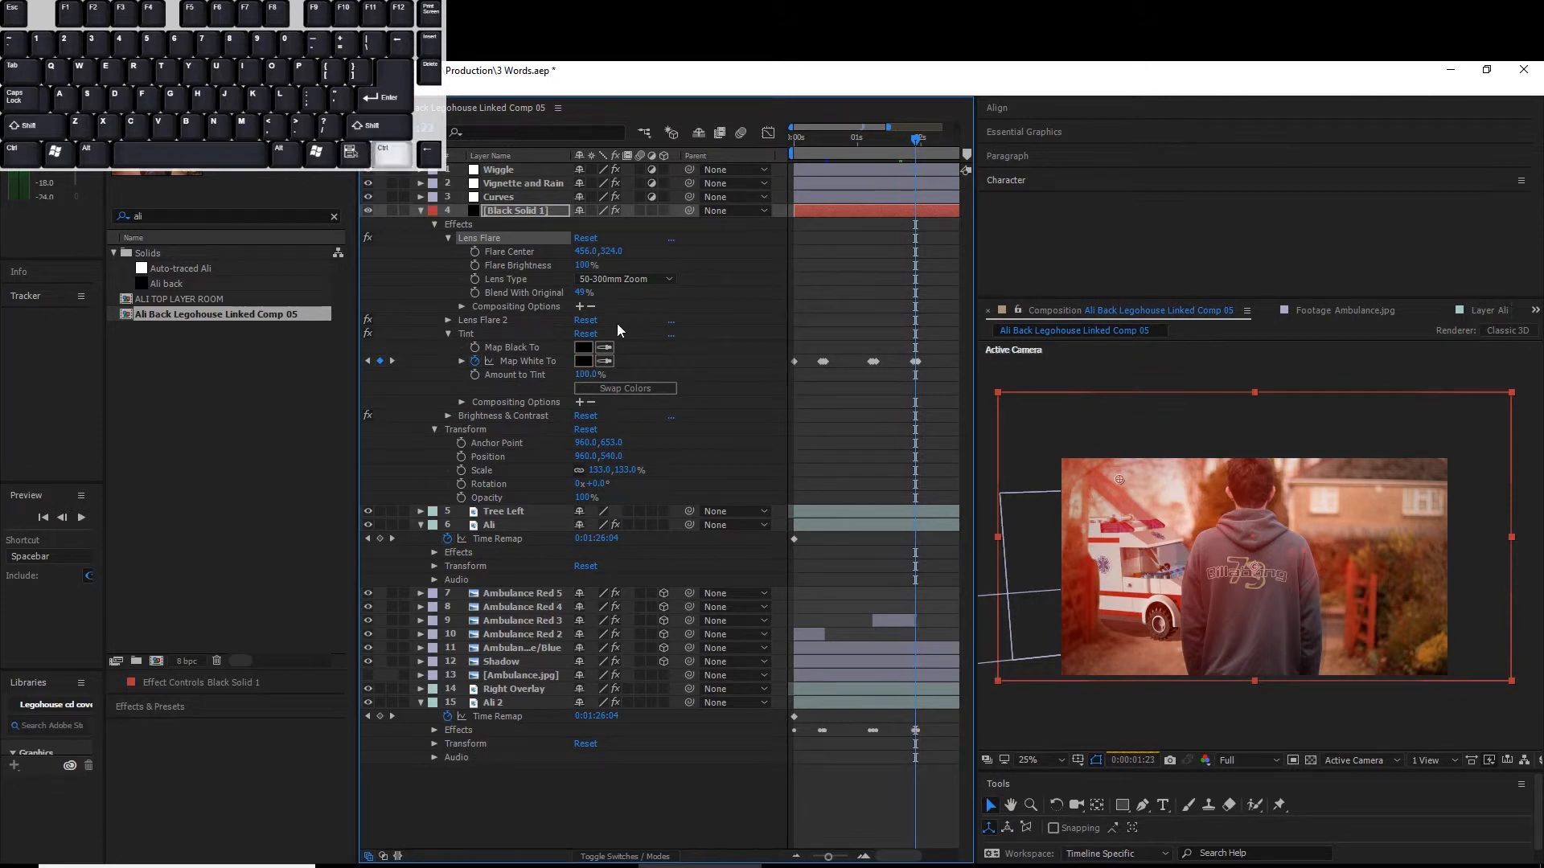
pyautogui.hotkey('ctrl', 'Right')
pyautogui.hotkey('ctrl', 'Right')
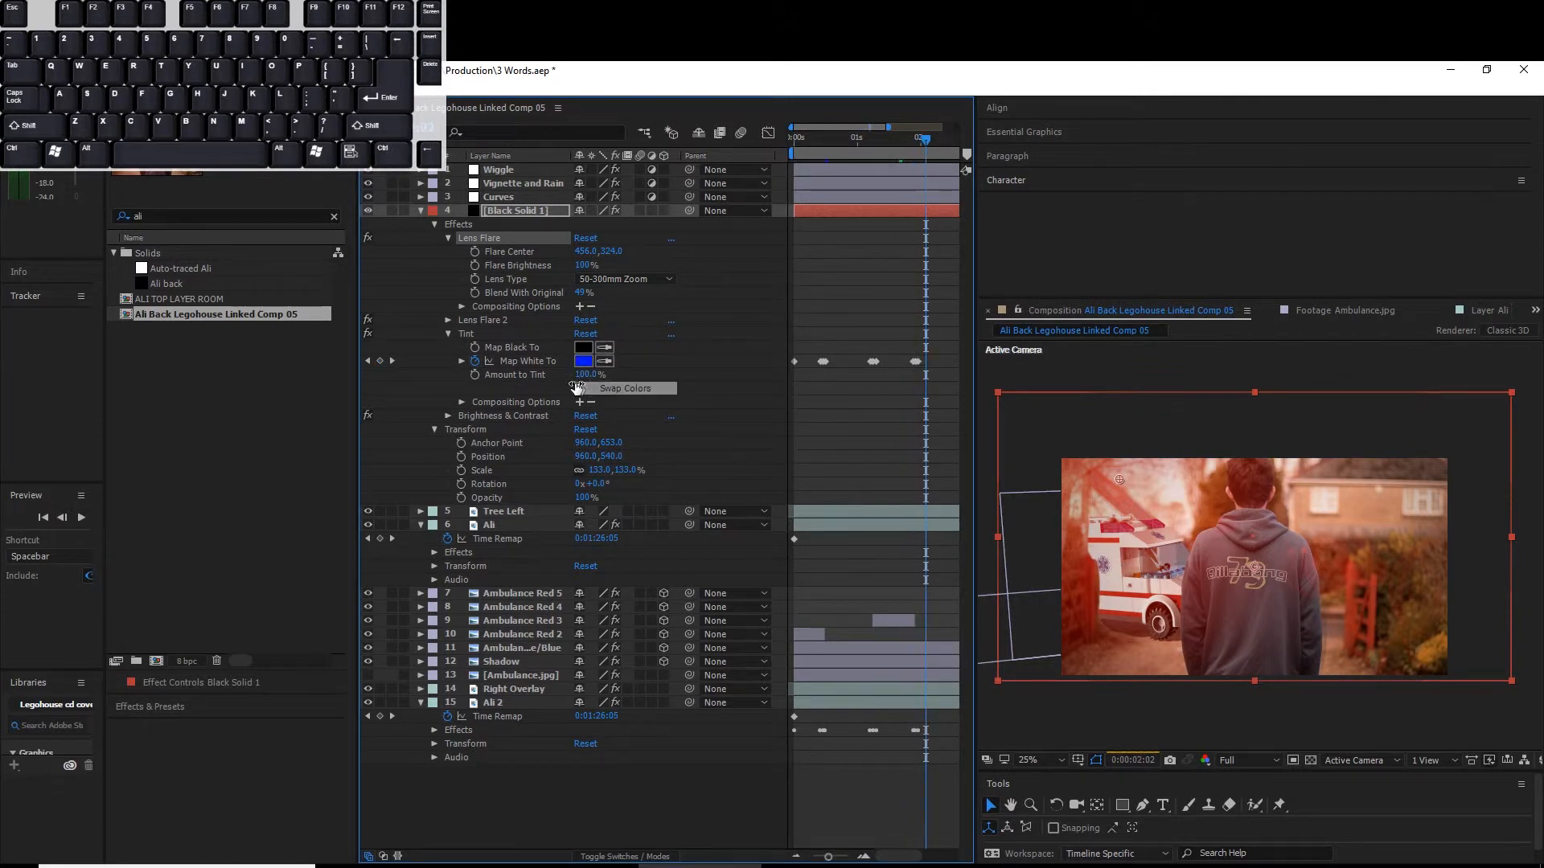
pyautogui.click(421, 210)
# - Examine the CC Rainfall and CC Vignette effects on the Vignette and Rain adjustment layer, and collapse the layer again
pyautogui.click(524, 185)
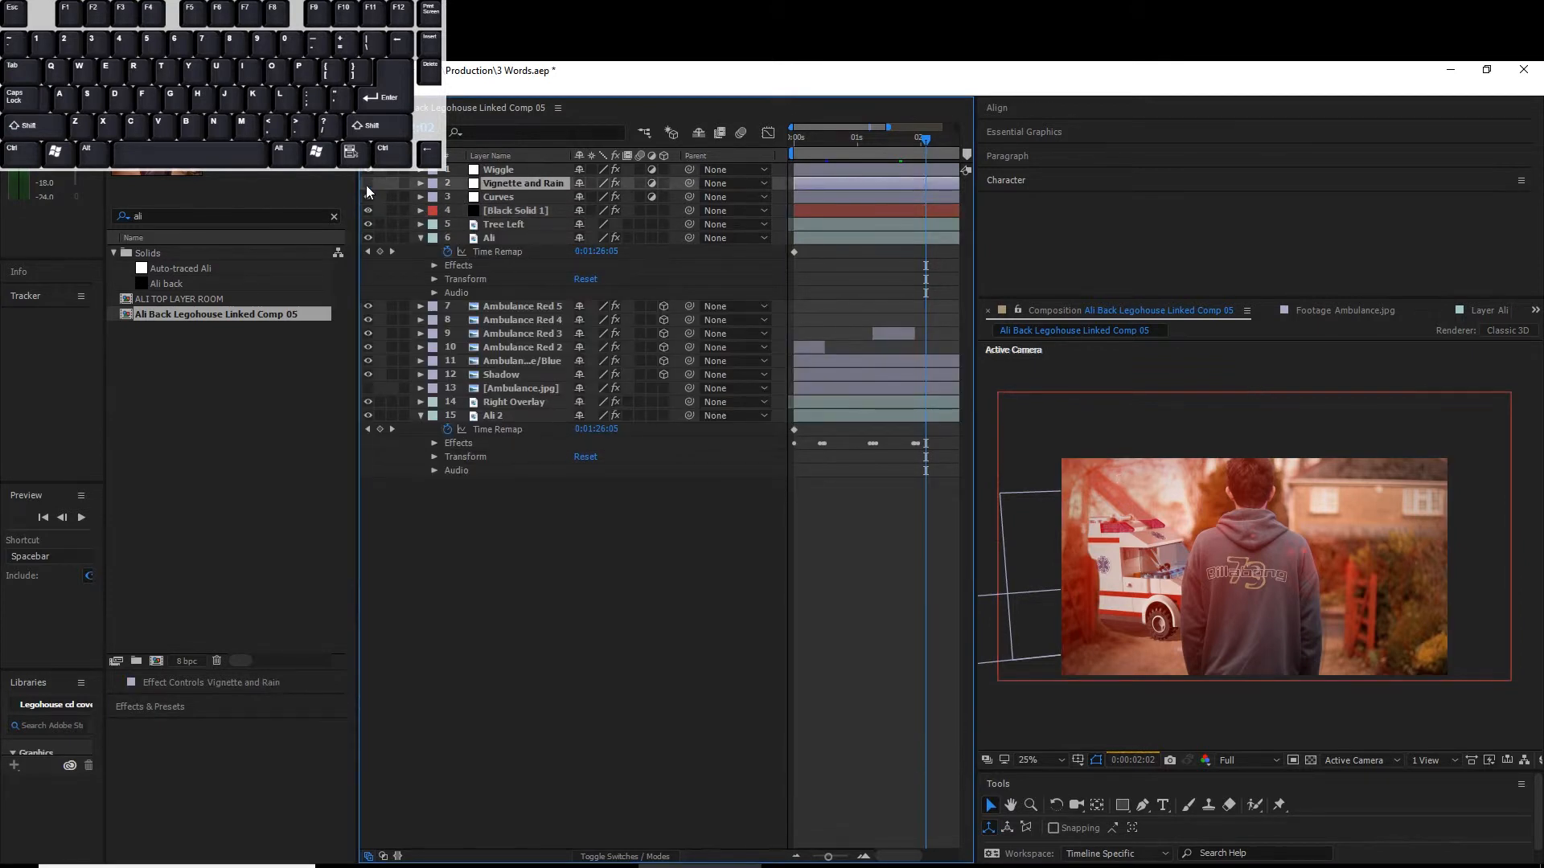
pyautogui.click(420, 183)
pyautogui.click(435, 211)
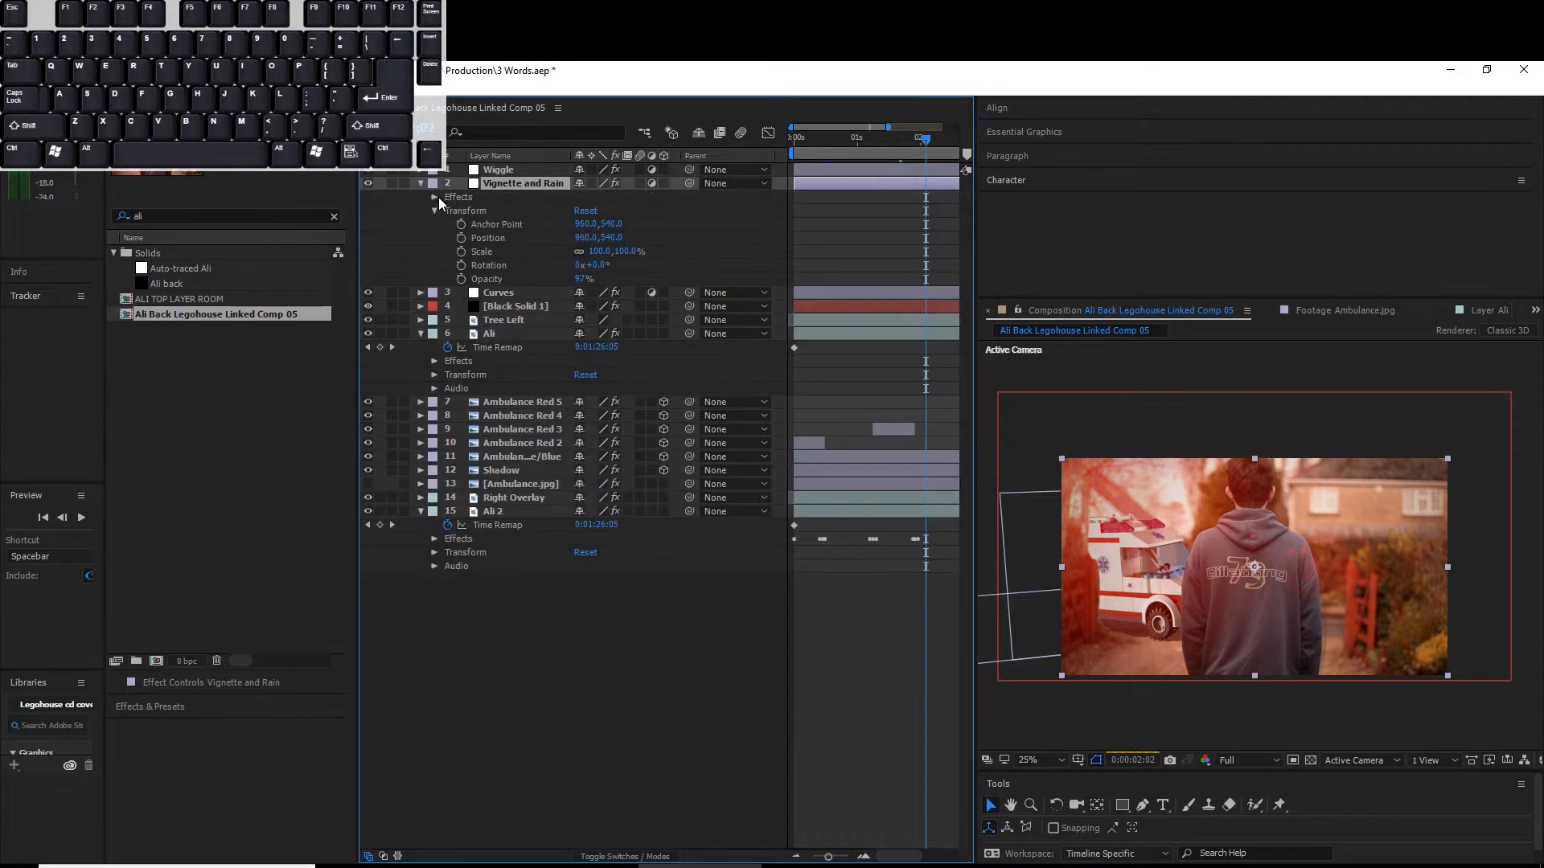
pyautogui.click(435, 198)
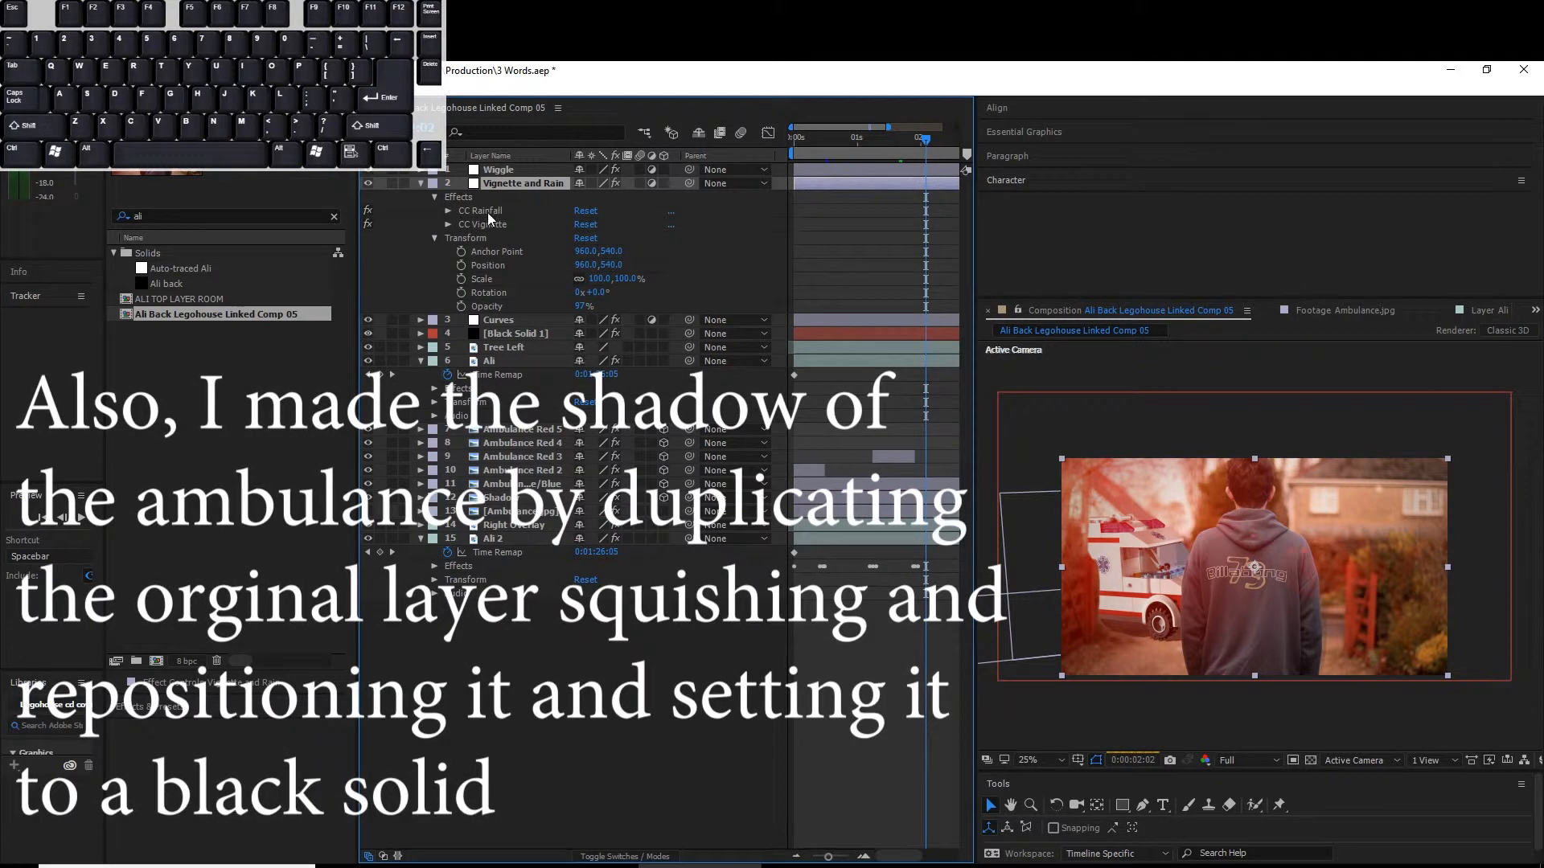
pyautogui.click(459, 212)
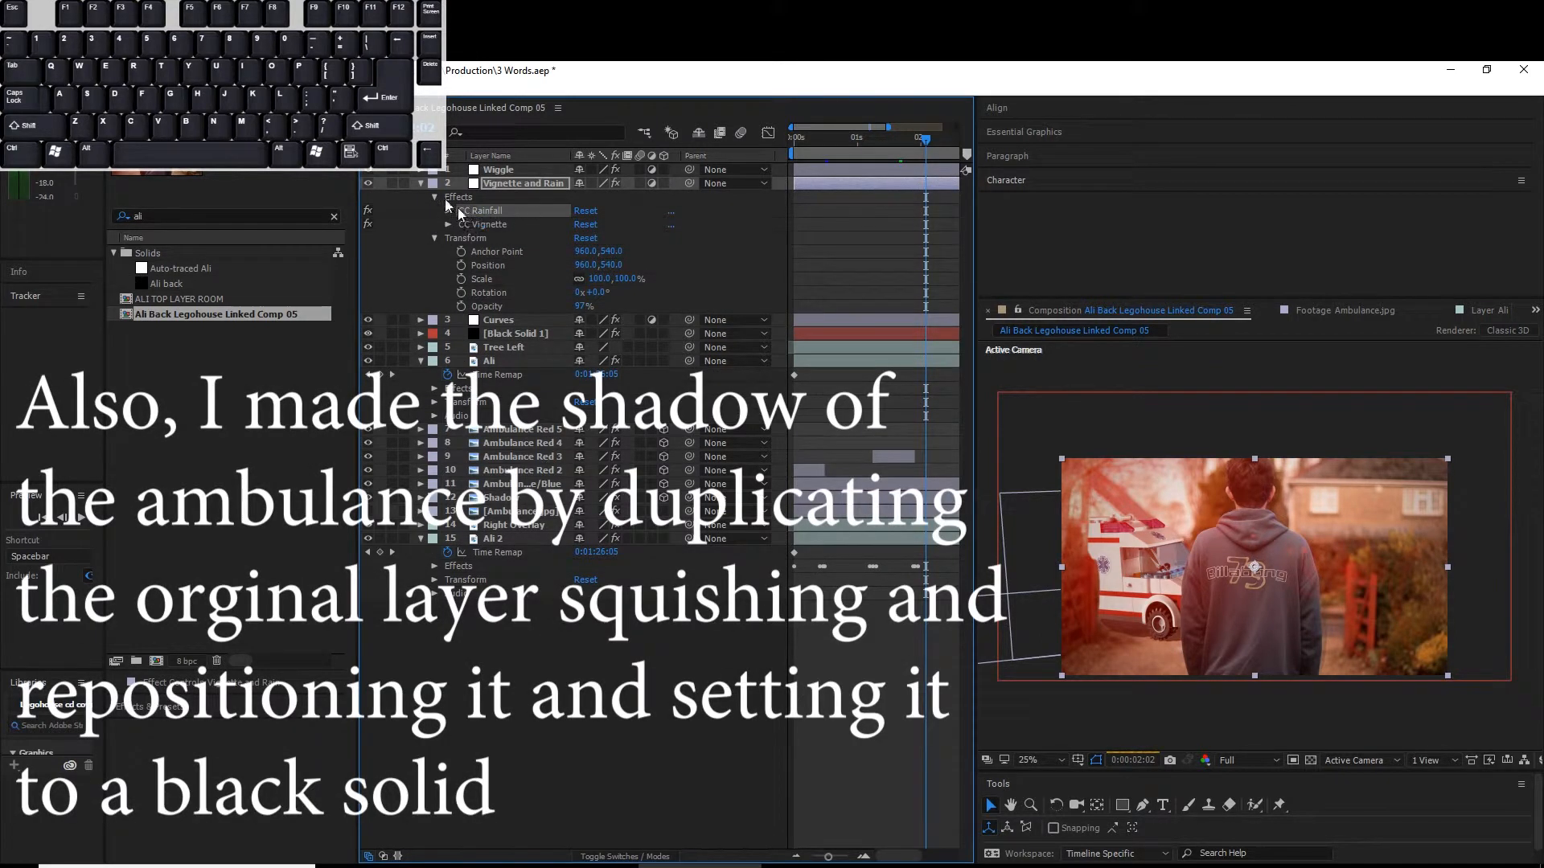
pyautogui.click(420, 184)
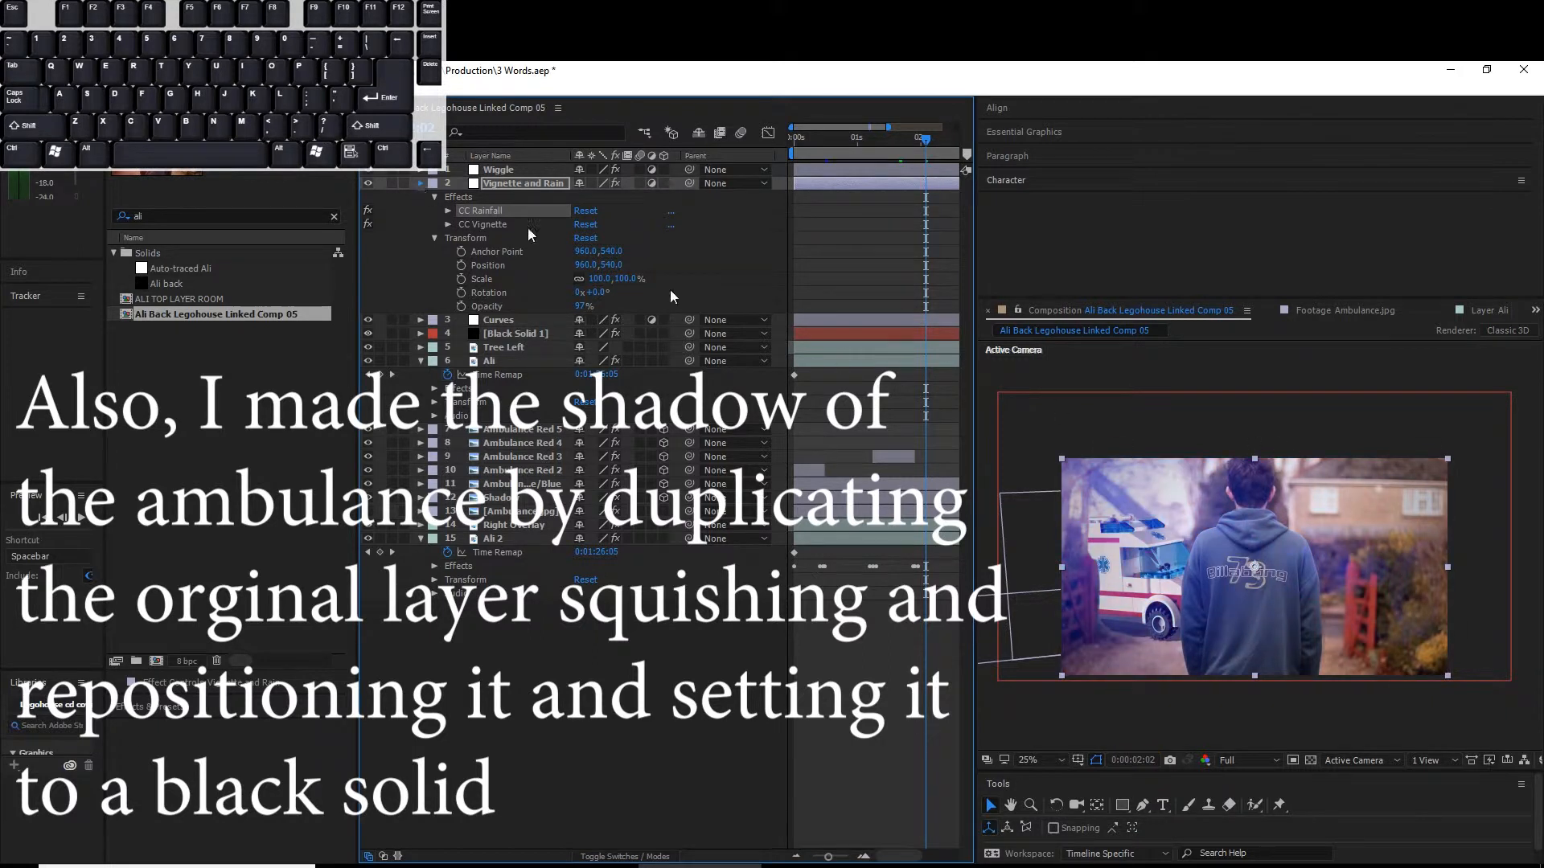
# - Examine the Wigglerama effect settings on the Wiggle adjustment layer and collapse the layer again
pyautogui.click(508, 171)
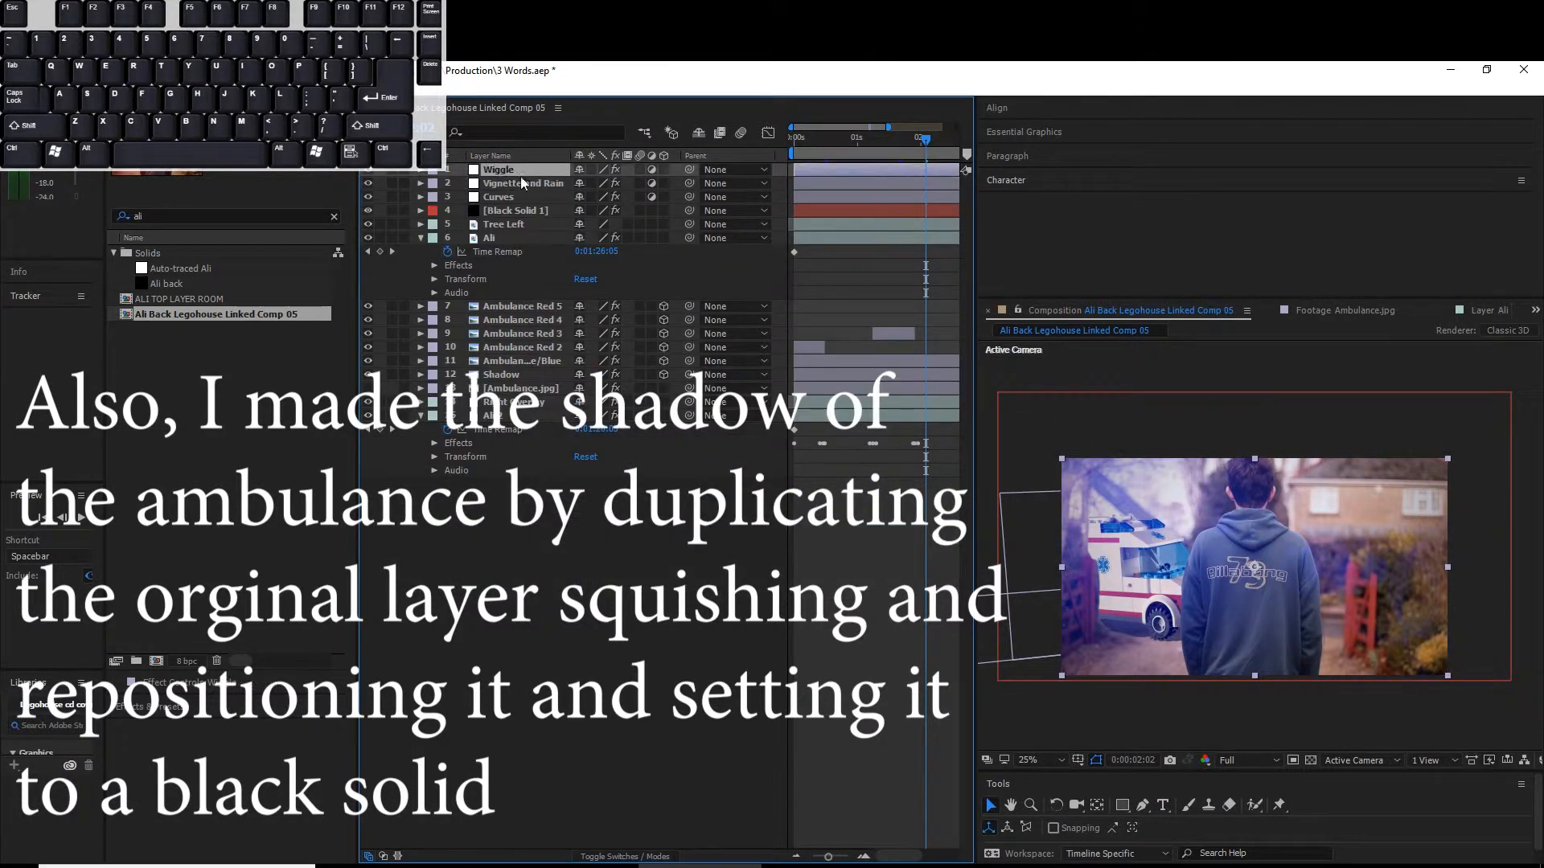
pyautogui.click(421, 171)
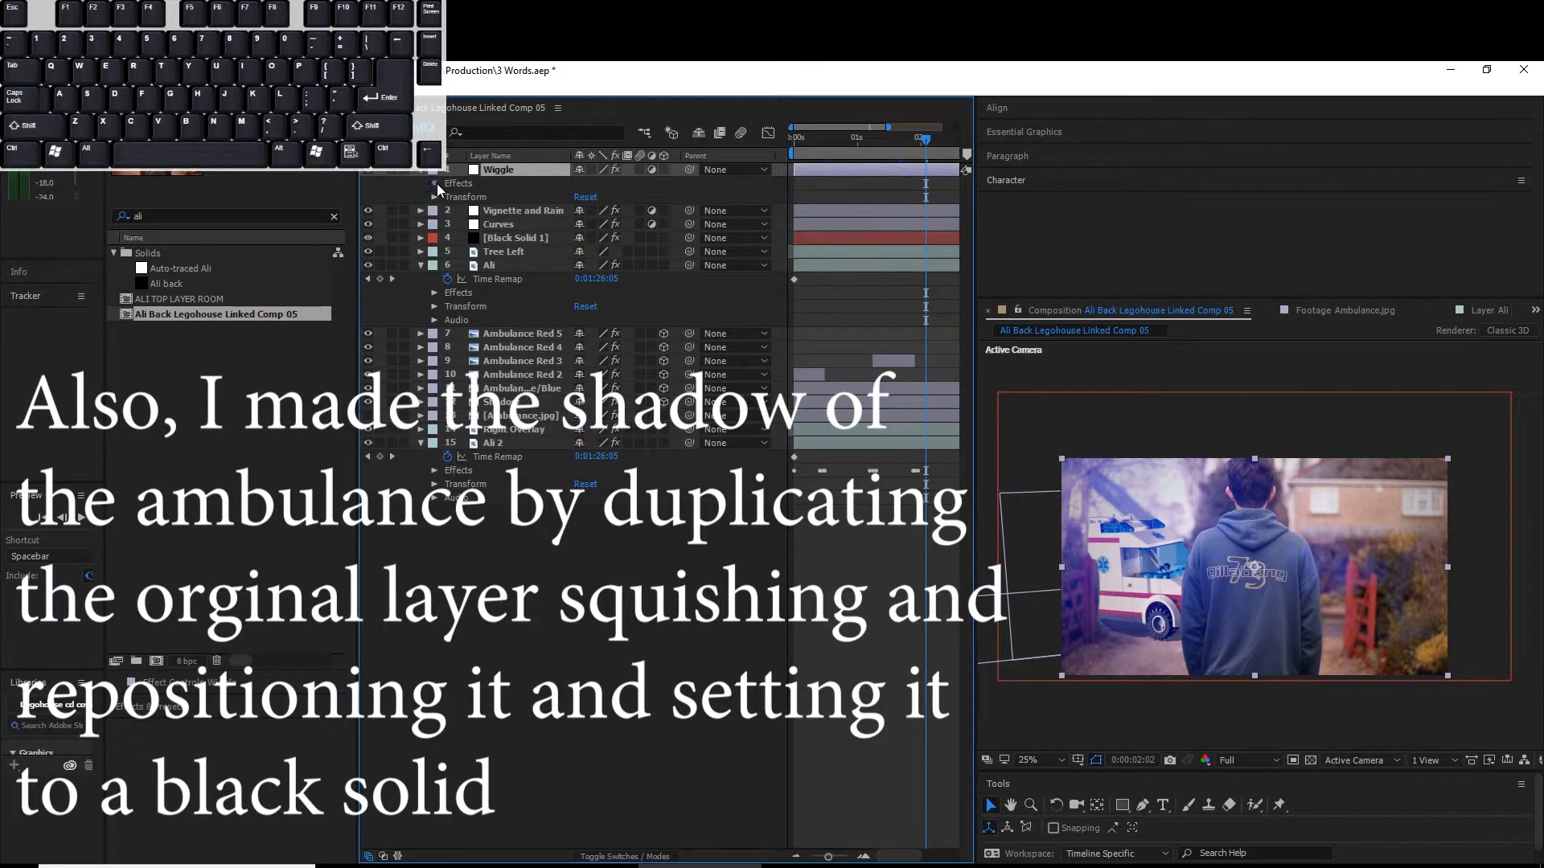
pyautogui.click(436, 183)
pyautogui.click(449, 197)
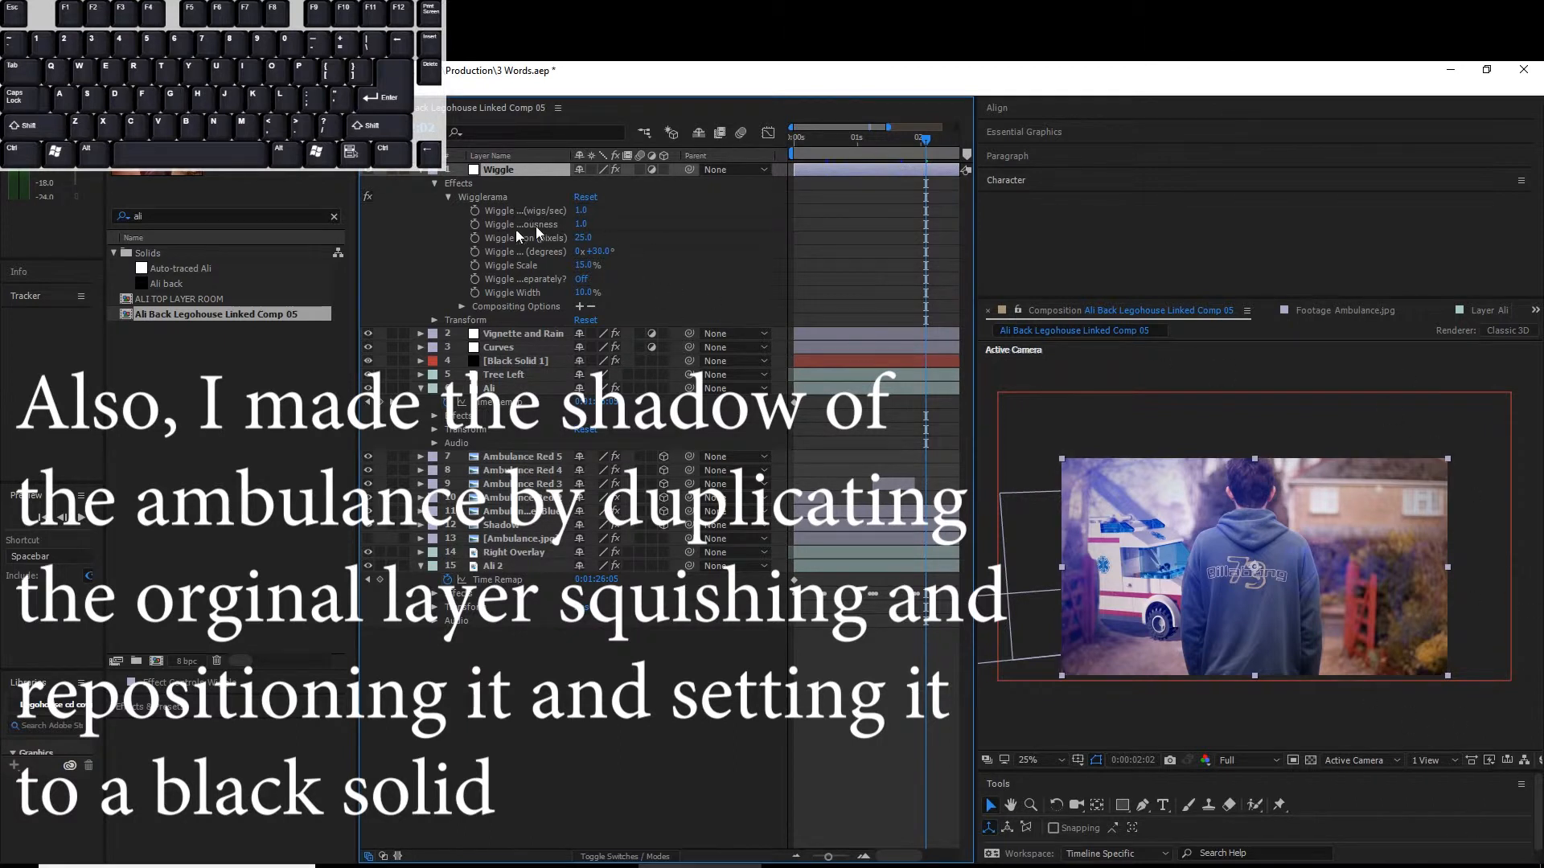
pyautogui.click(420, 170)
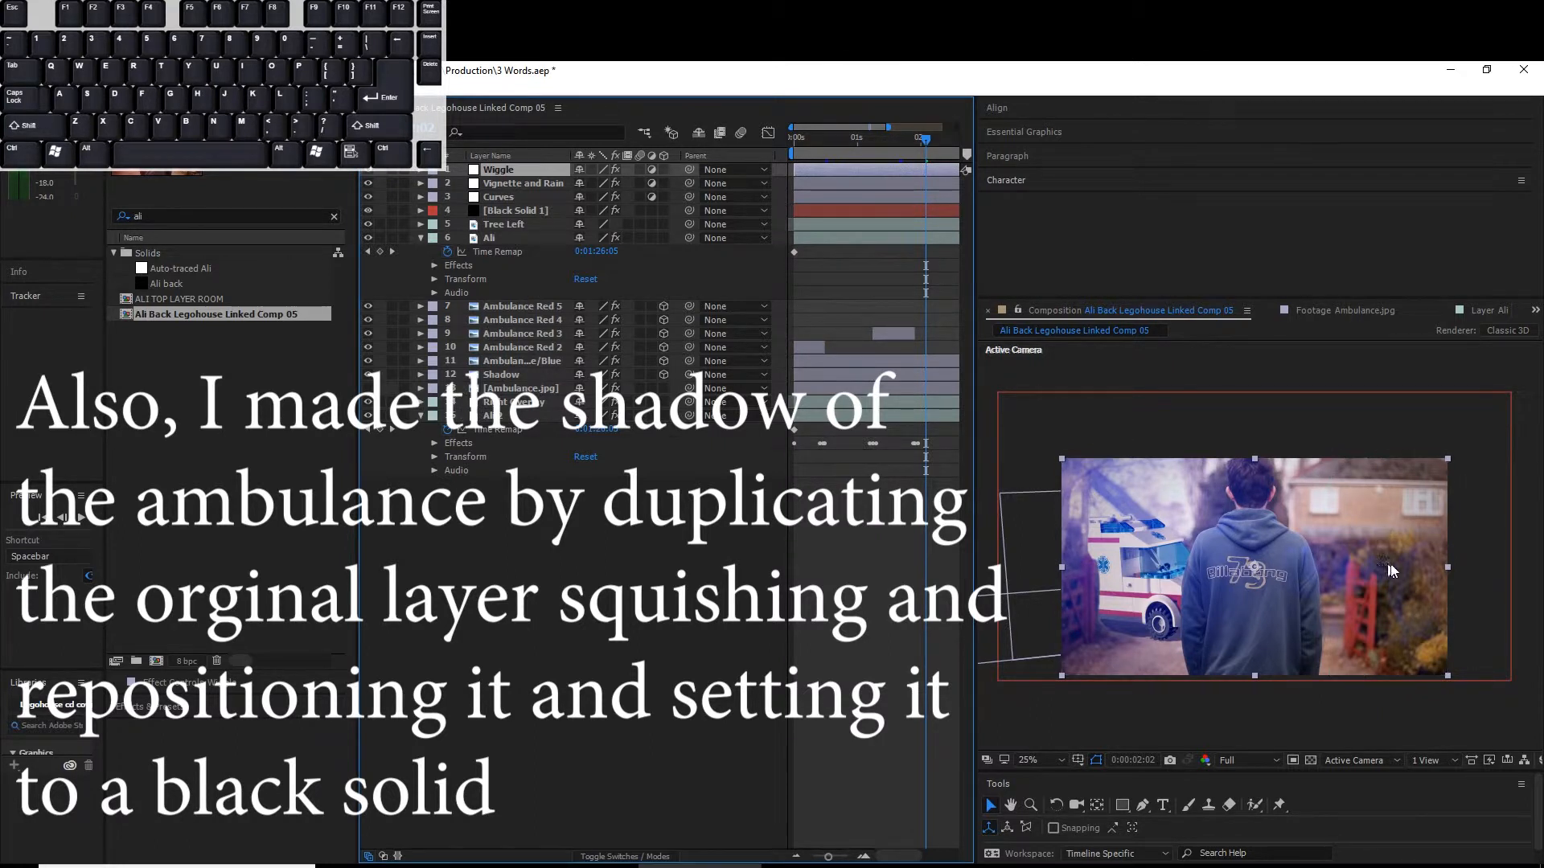
pyautogui.click(544, 663)
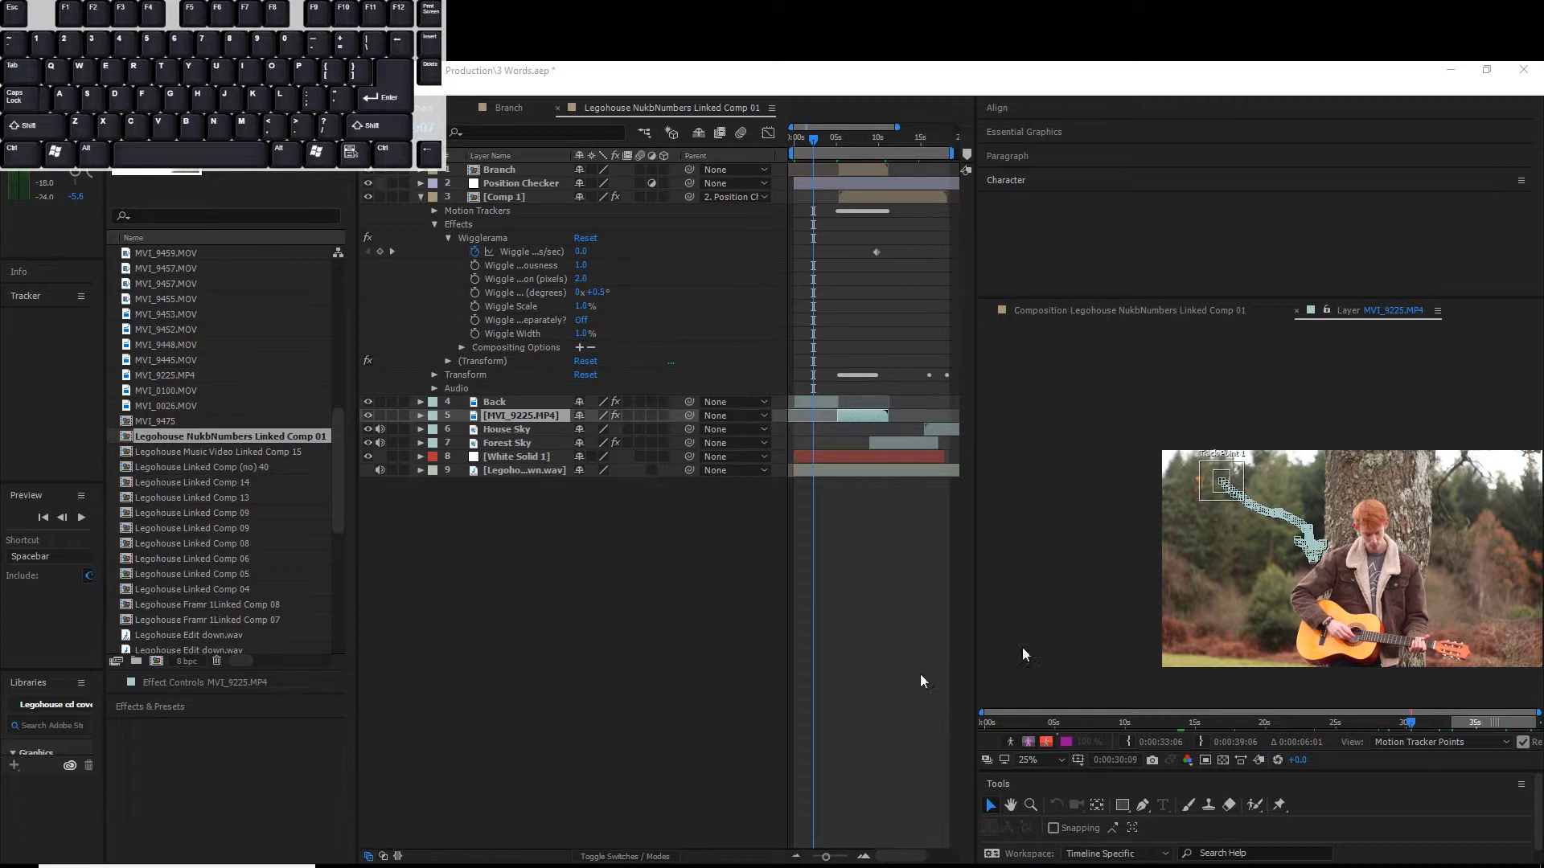
# - Scrub the MVI_9225.MP4 layer through 0:00:32:02 and 0:00:33:10 and onward to review its motion tracker points against the tree branch
pyautogui.click(1438, 722)
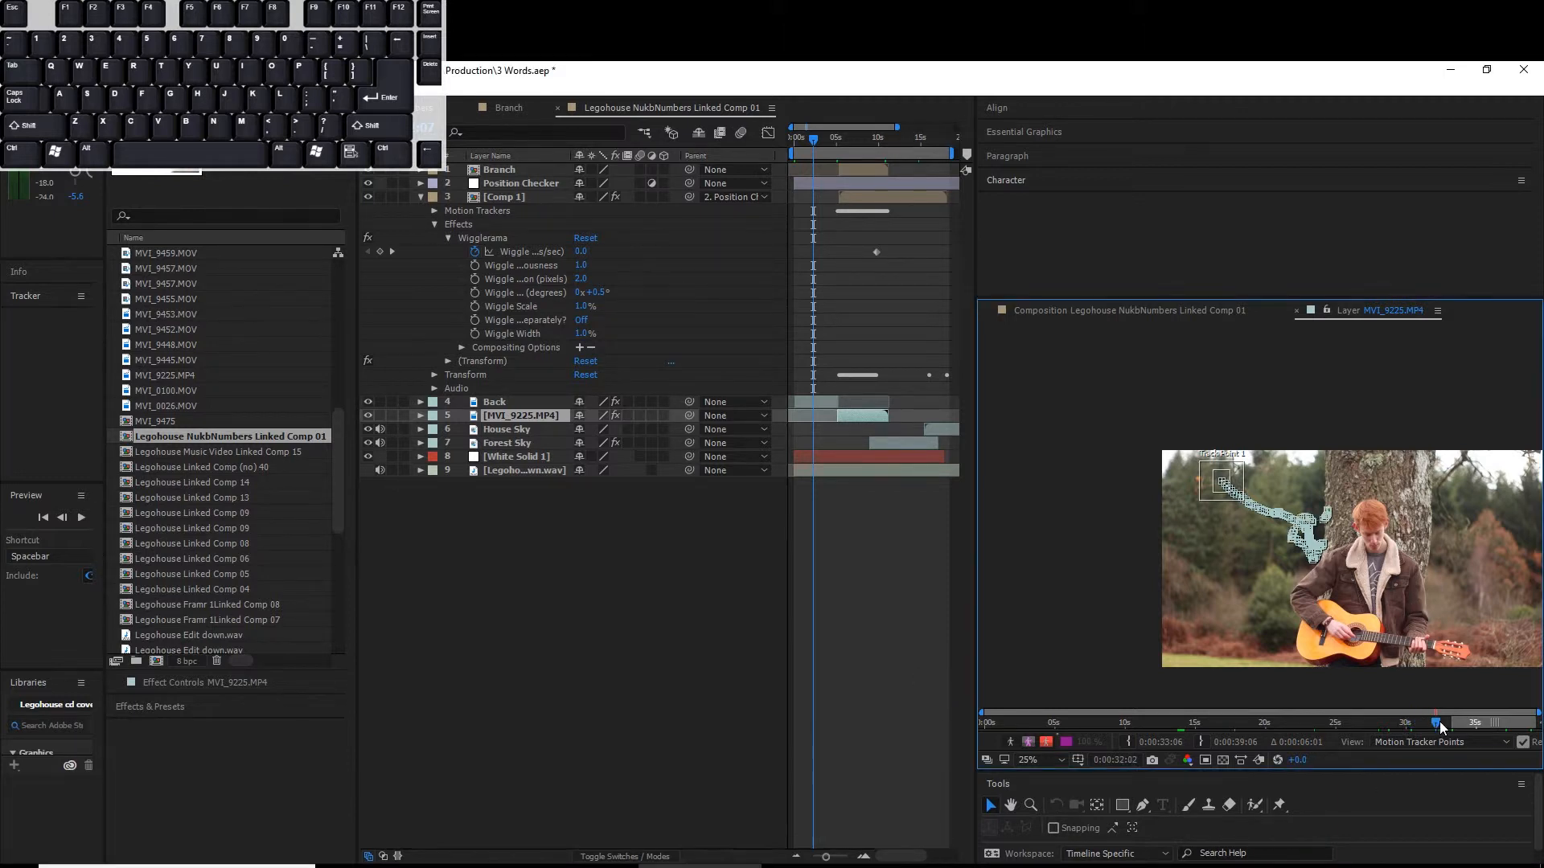
pyautogui.click(1452, 724)
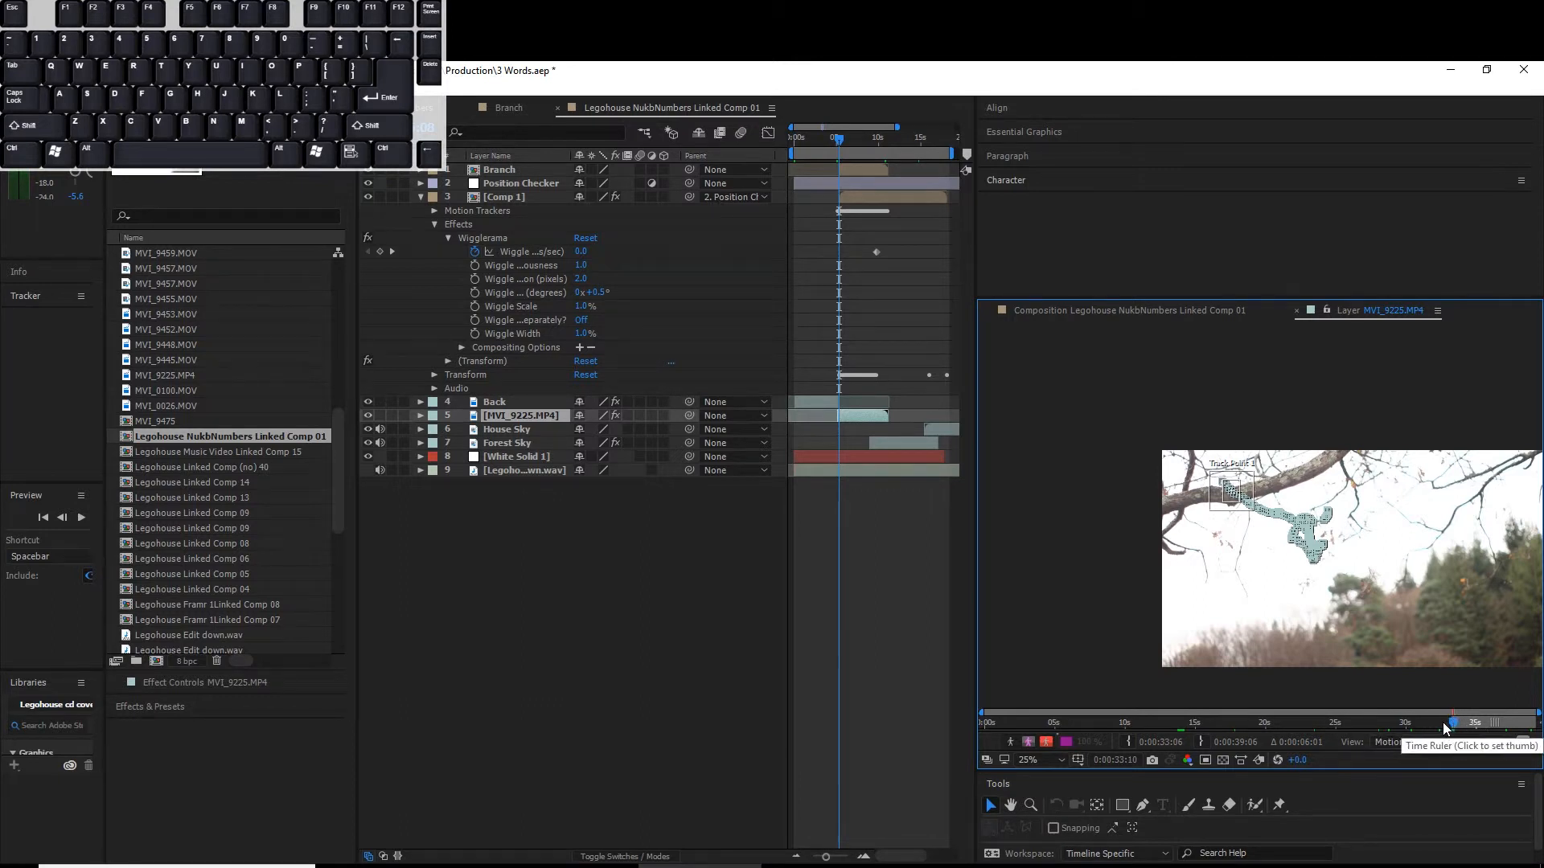
pyautogui.moveTo(1456, 726)
pyautogui.mouseDown()
pyautogui.moveTo(1468, 729)
pyautogui.moveTo(1423, 727)
pyautogui.moveTo(1474, 727)
pyautogui.mouseUp()
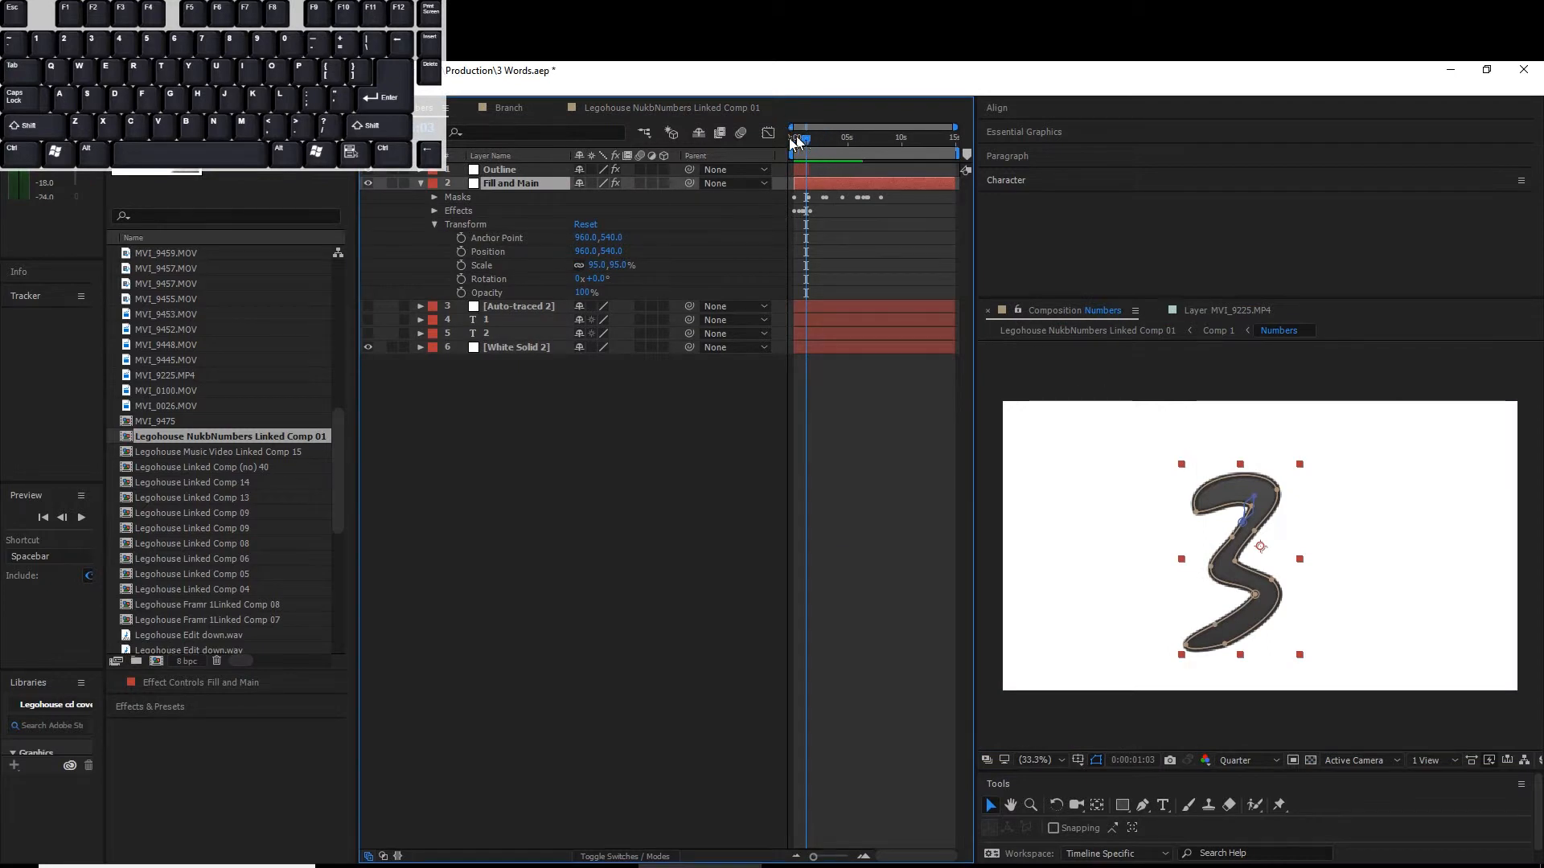
# - At the start of the Numbers composition, temporarily show text layer 2 and compare it with the Auto-traced 2 mask outline
pyautogui.click(795, 138)
pyautogui.click(498, 333)
pyautogui.click(369, 333)
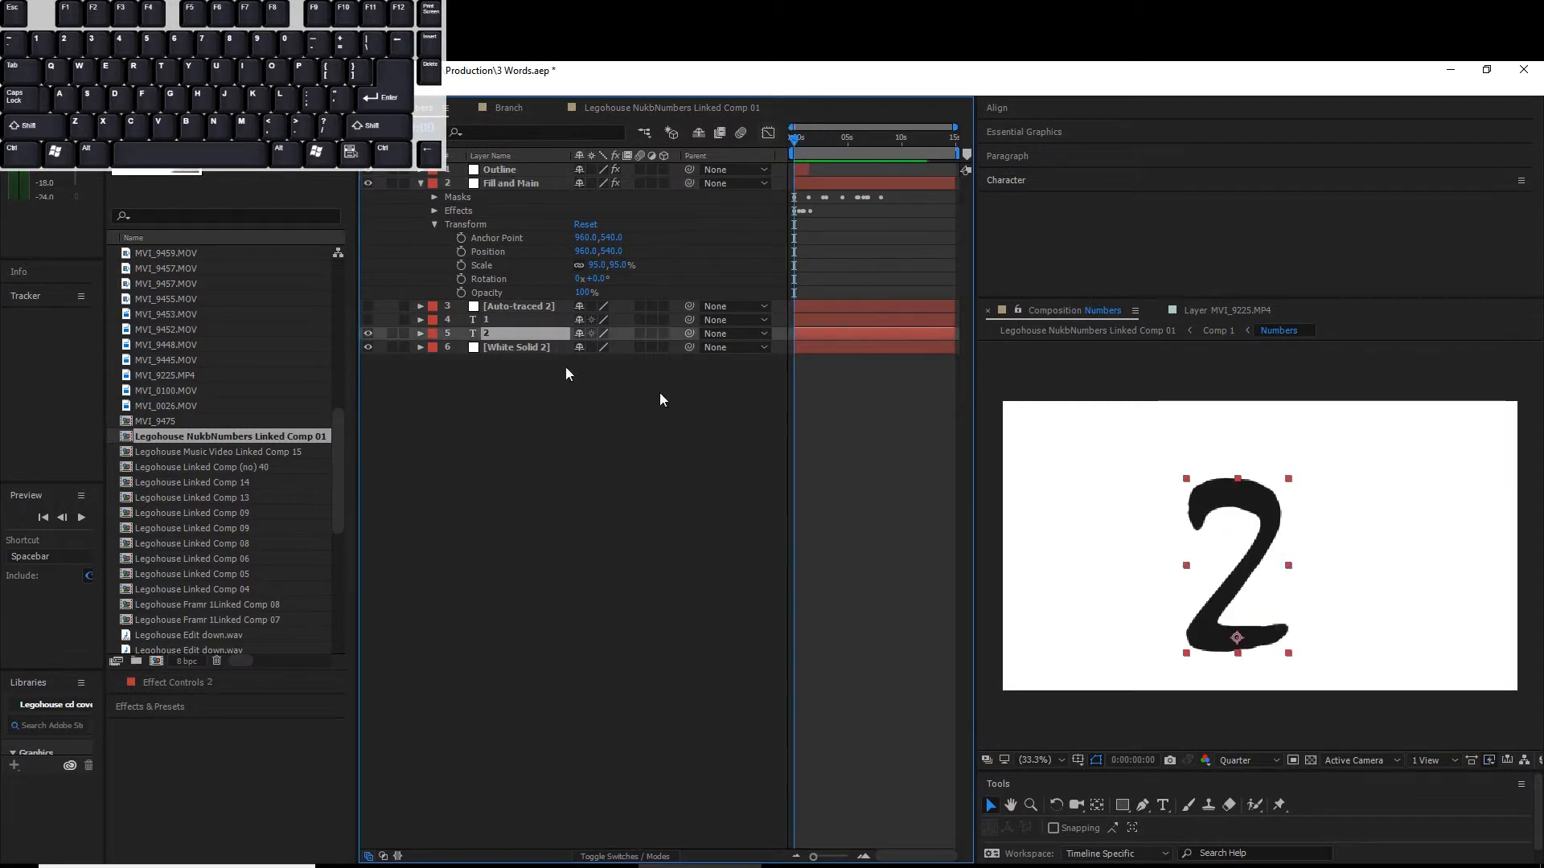
pyautogui.click(535, 310)
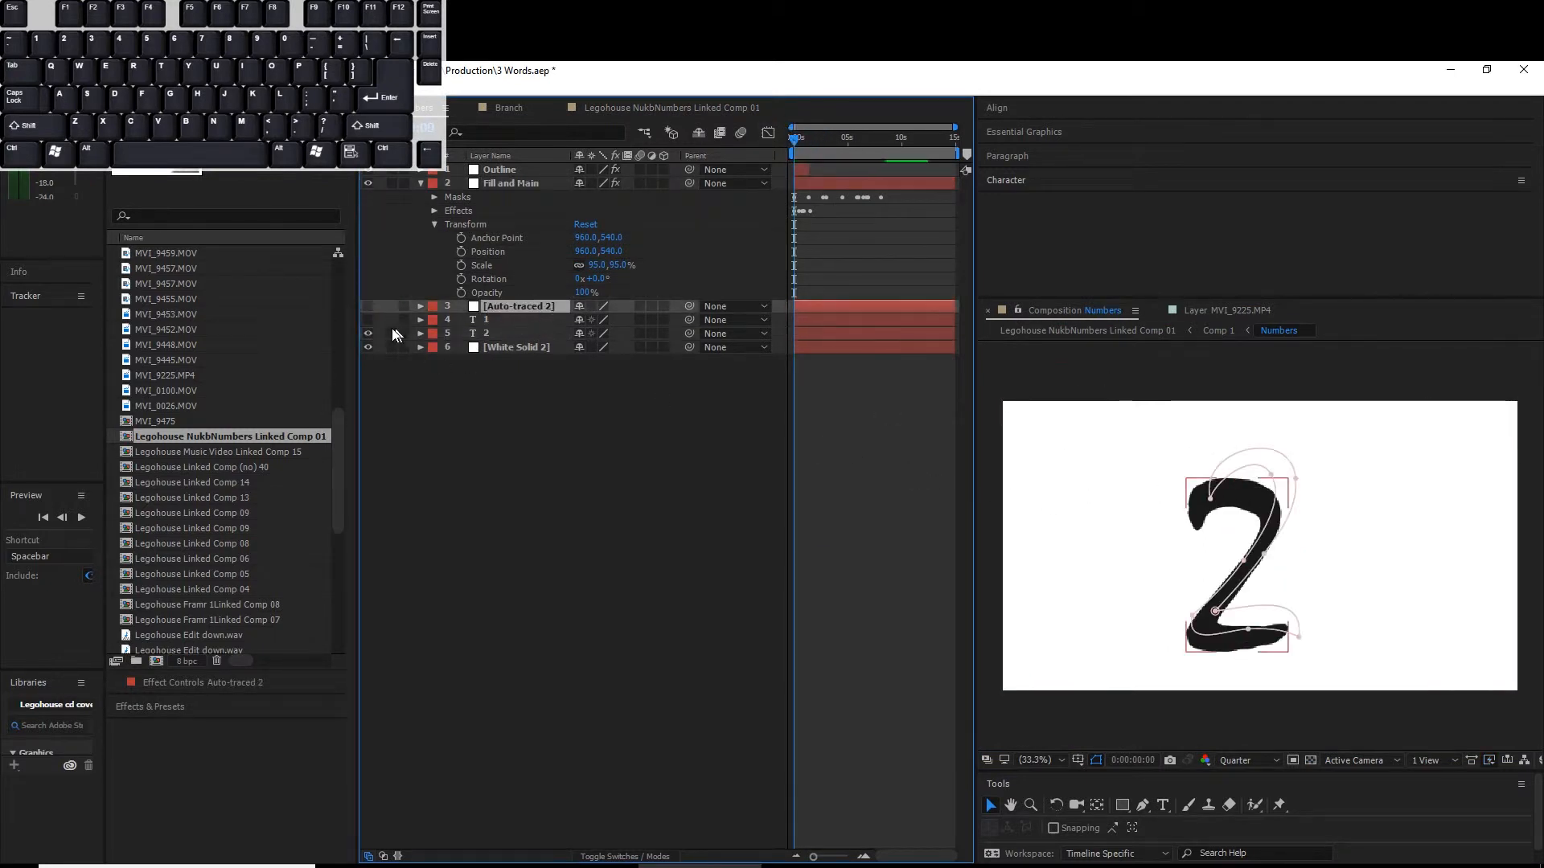
pyautogui.click(368, 333)
# - Select the Fill and Main layer and preview the number morphing animation, replaying it from the start of the Numbers composition
pyautogui.click(512, 183)
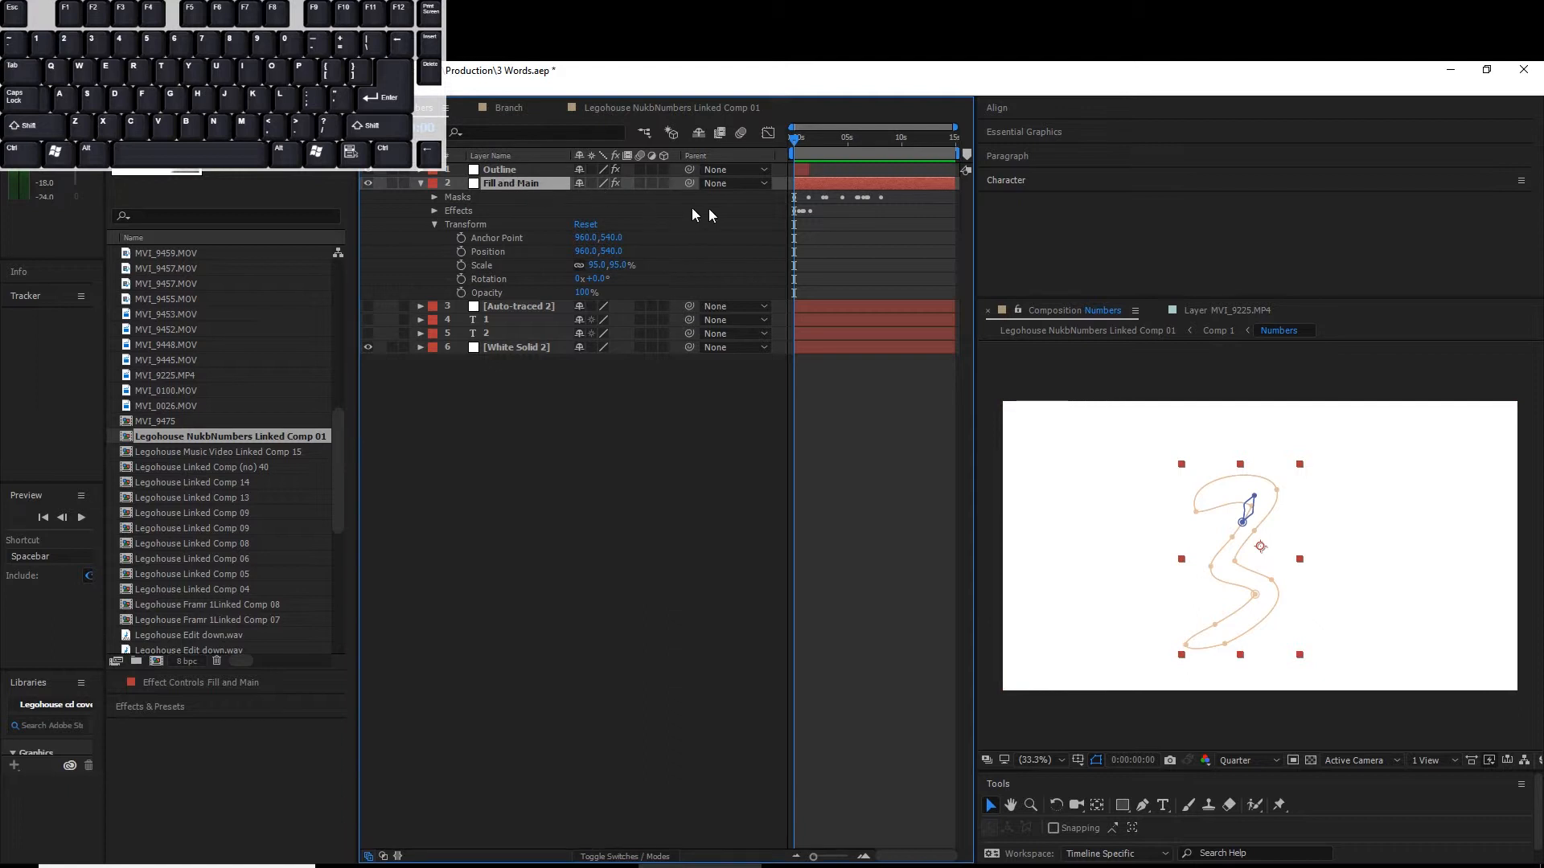
pyautogui.press('space')
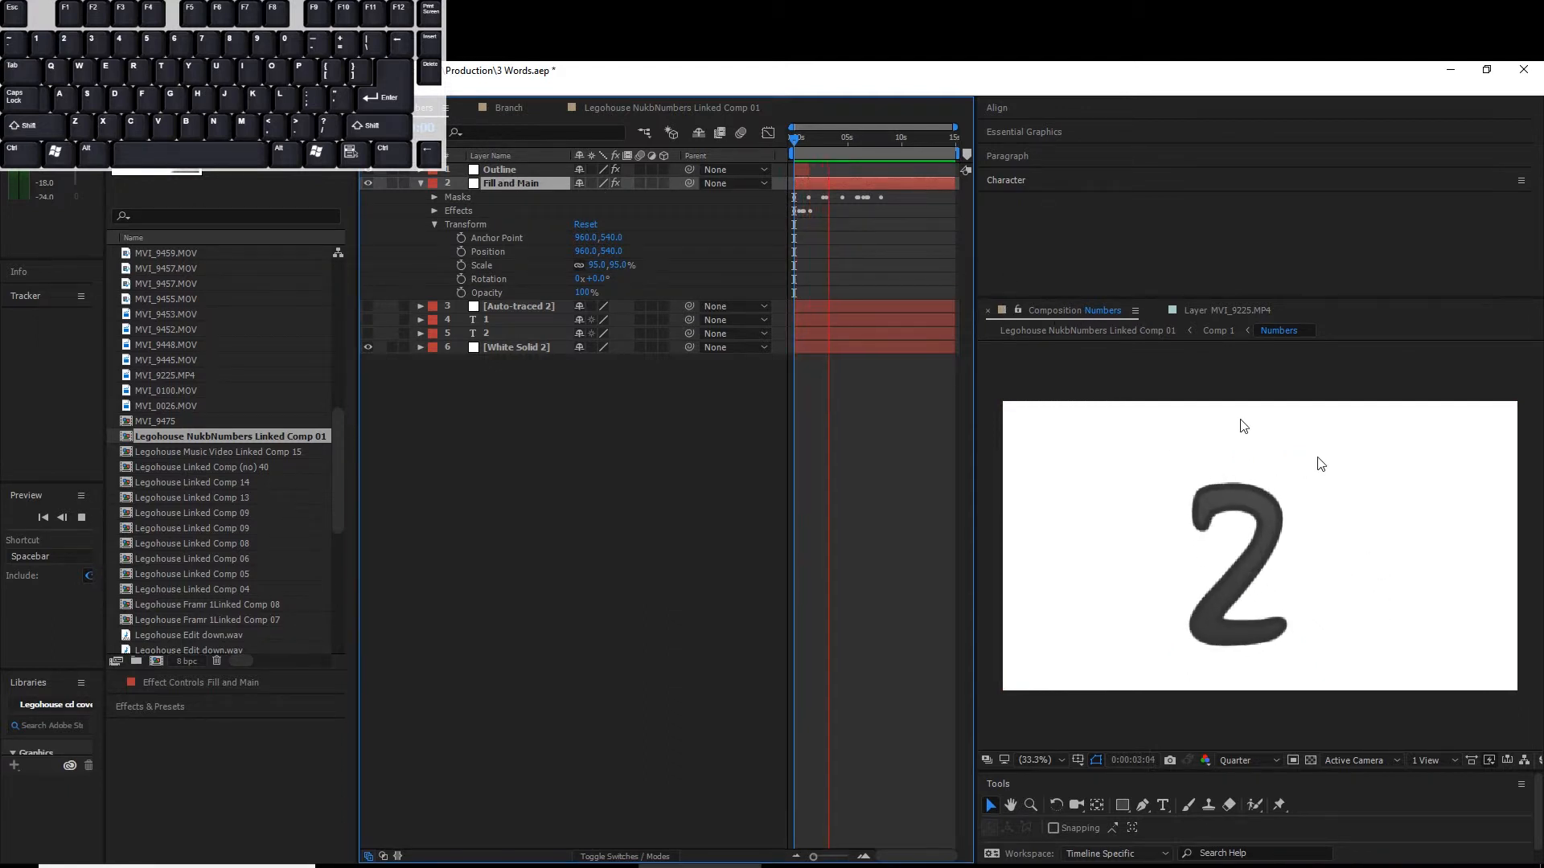
pyautogui.press('space')
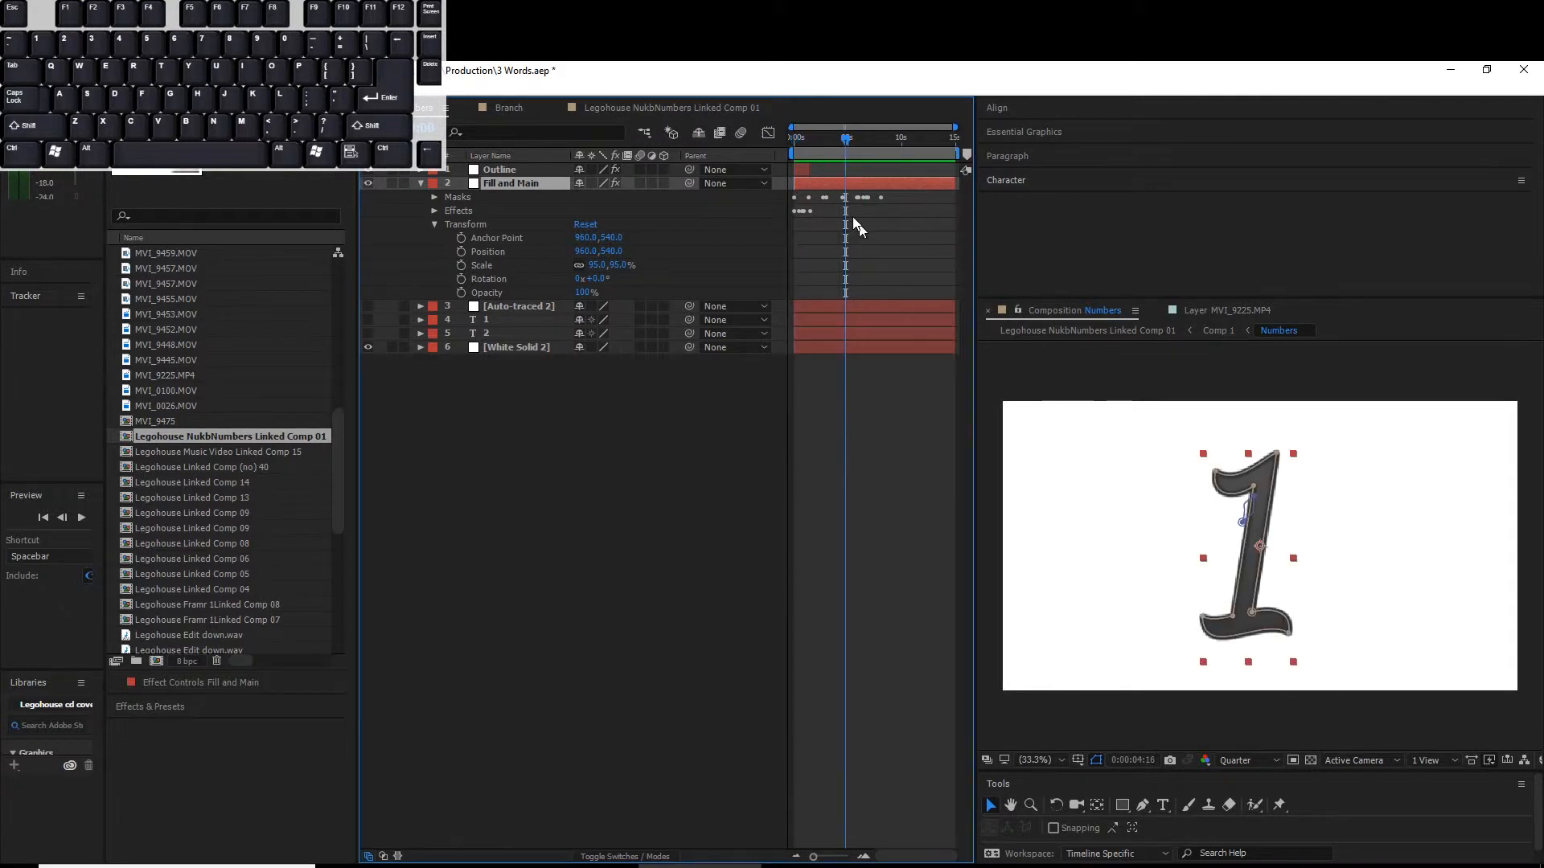
pyautogui.moveTo(853, 148); pyautogui.dragTo(782, 139)
pyautogui.press('space')
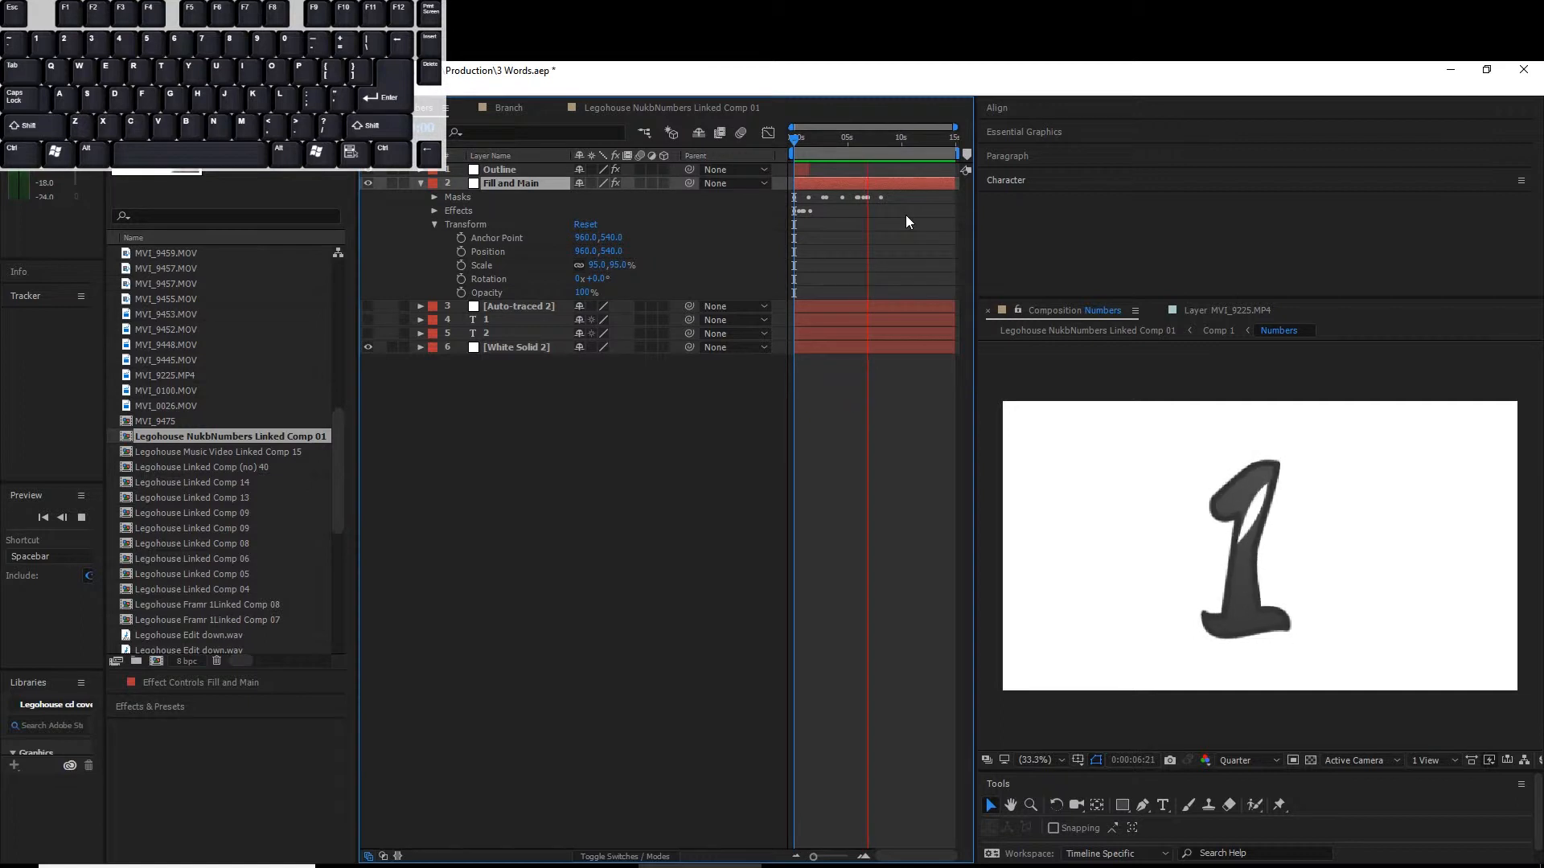
# - Stop the preview, scrub the Branch composition between 0:00:32:19 and 0:00:34:04, and examine the MVI_9225.MP4 Linear Color Key and Warp Stabilizer settings
pyautogui.press('space')
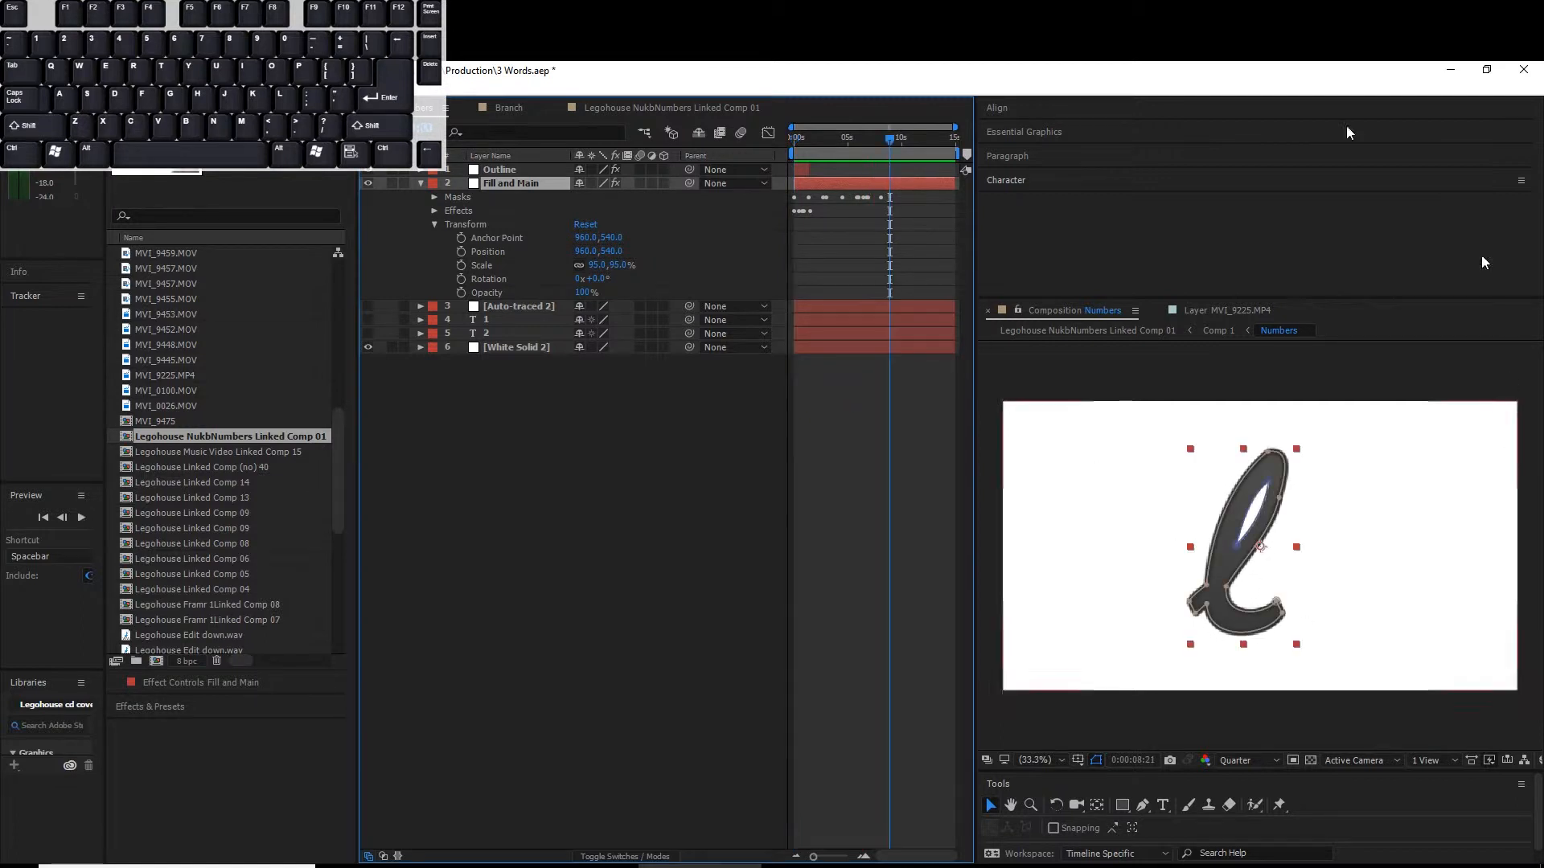
pyautogui.click(500, 117)
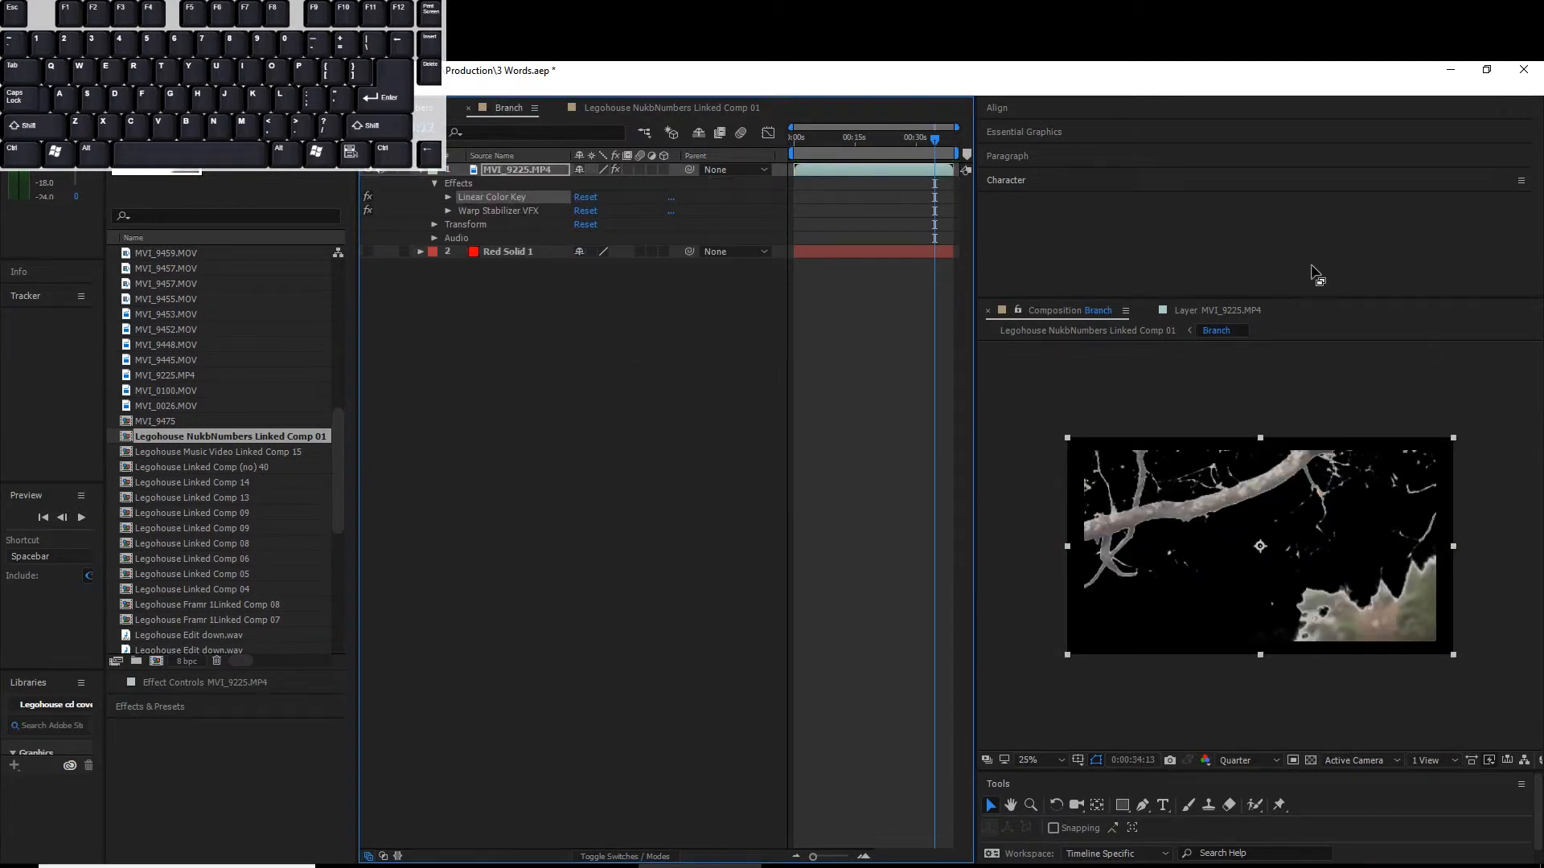
pyautogui.moveTo(934, 141); pyautogui.dragTo(927, 141)
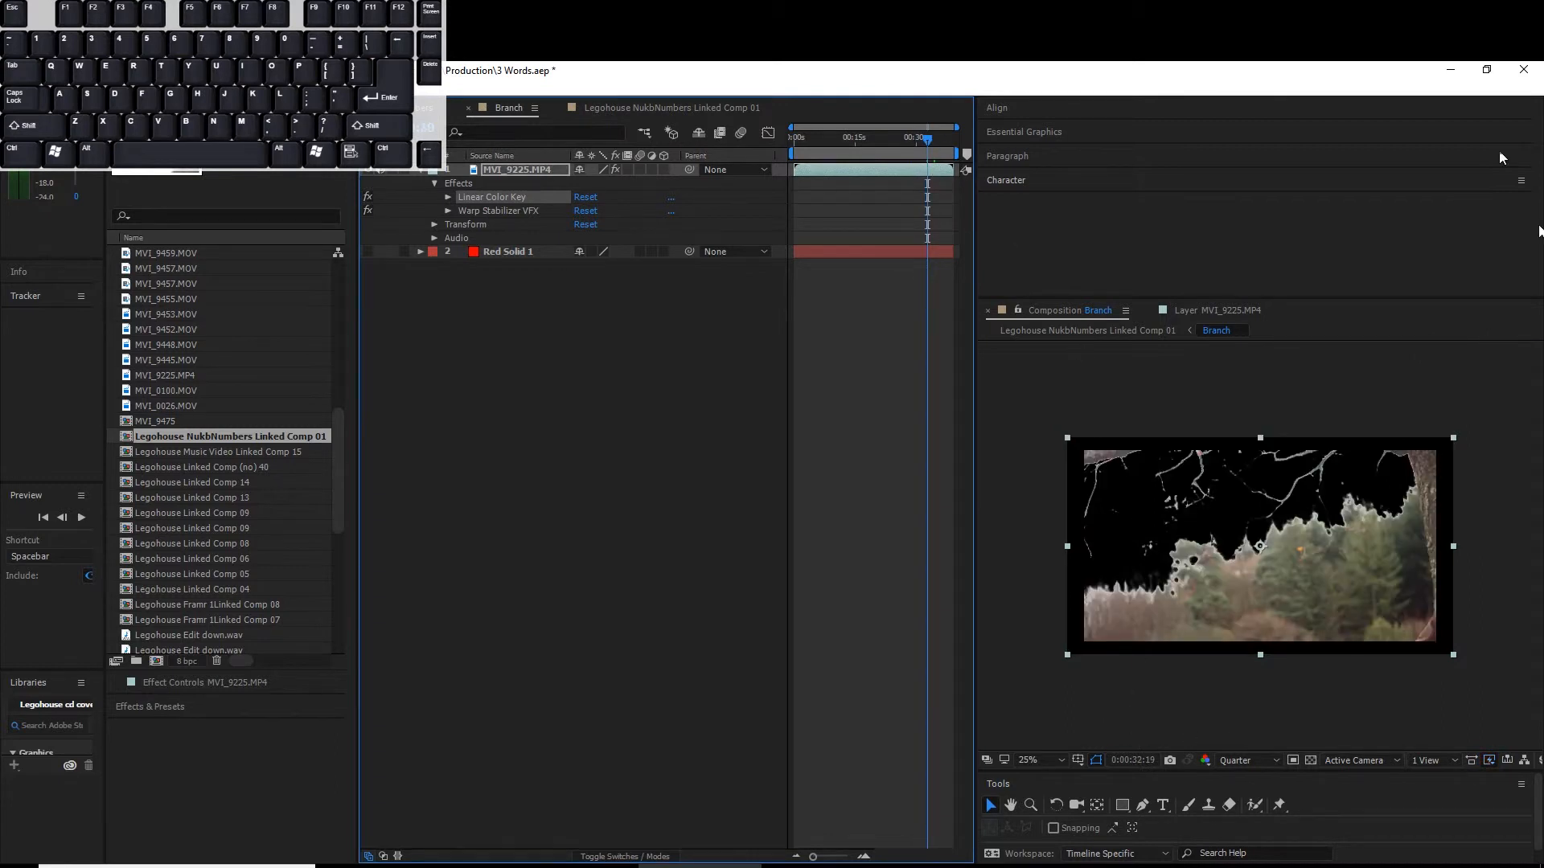
pyautogui.moveTo(925, 141); pyautogui.dragTo(932, 141)
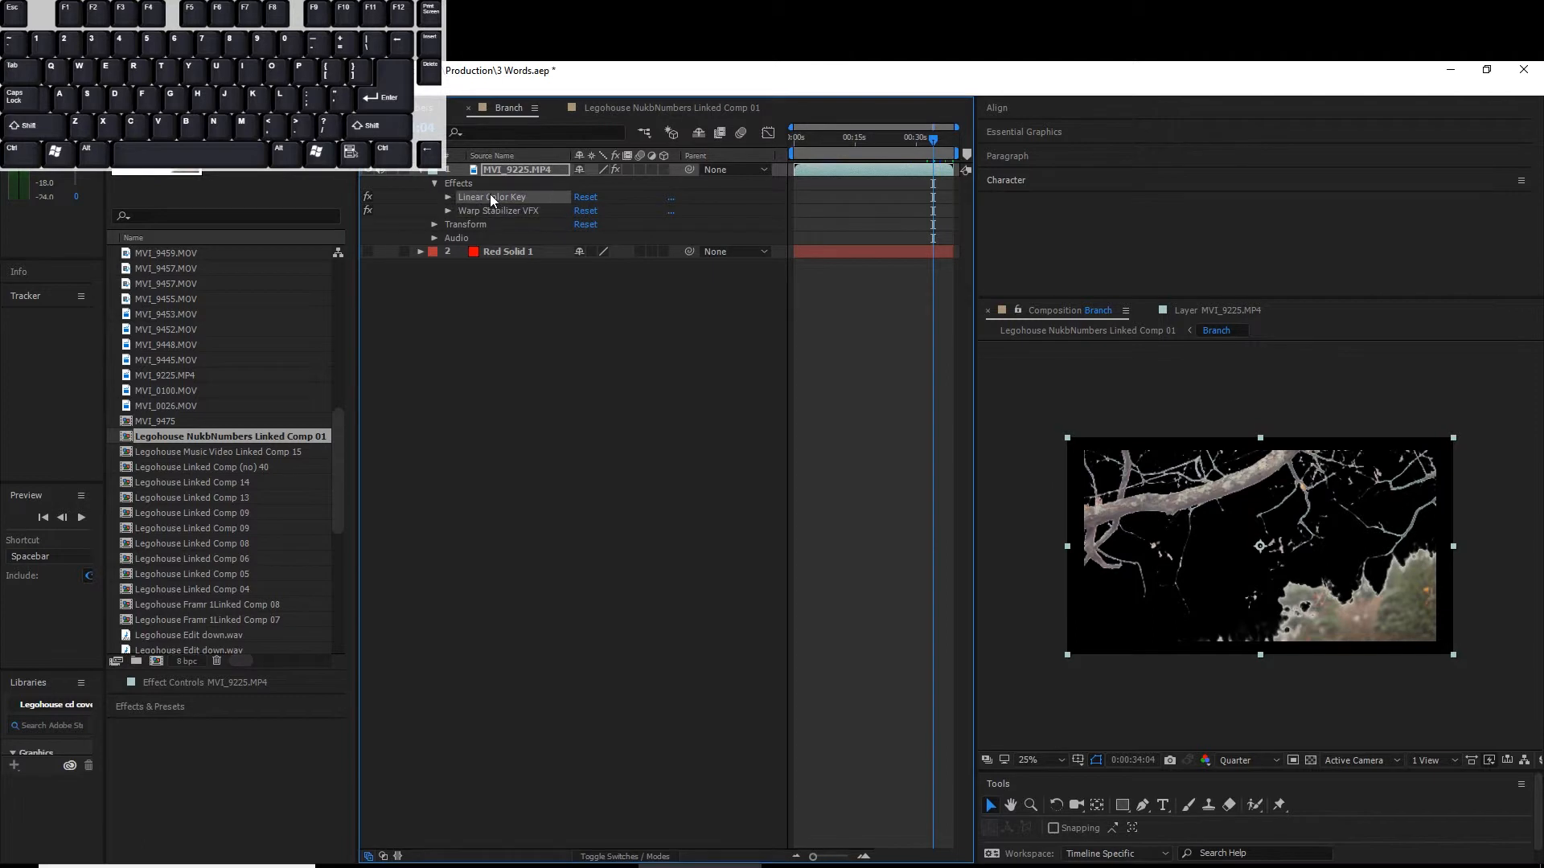
pyautogui.click(216, 683)
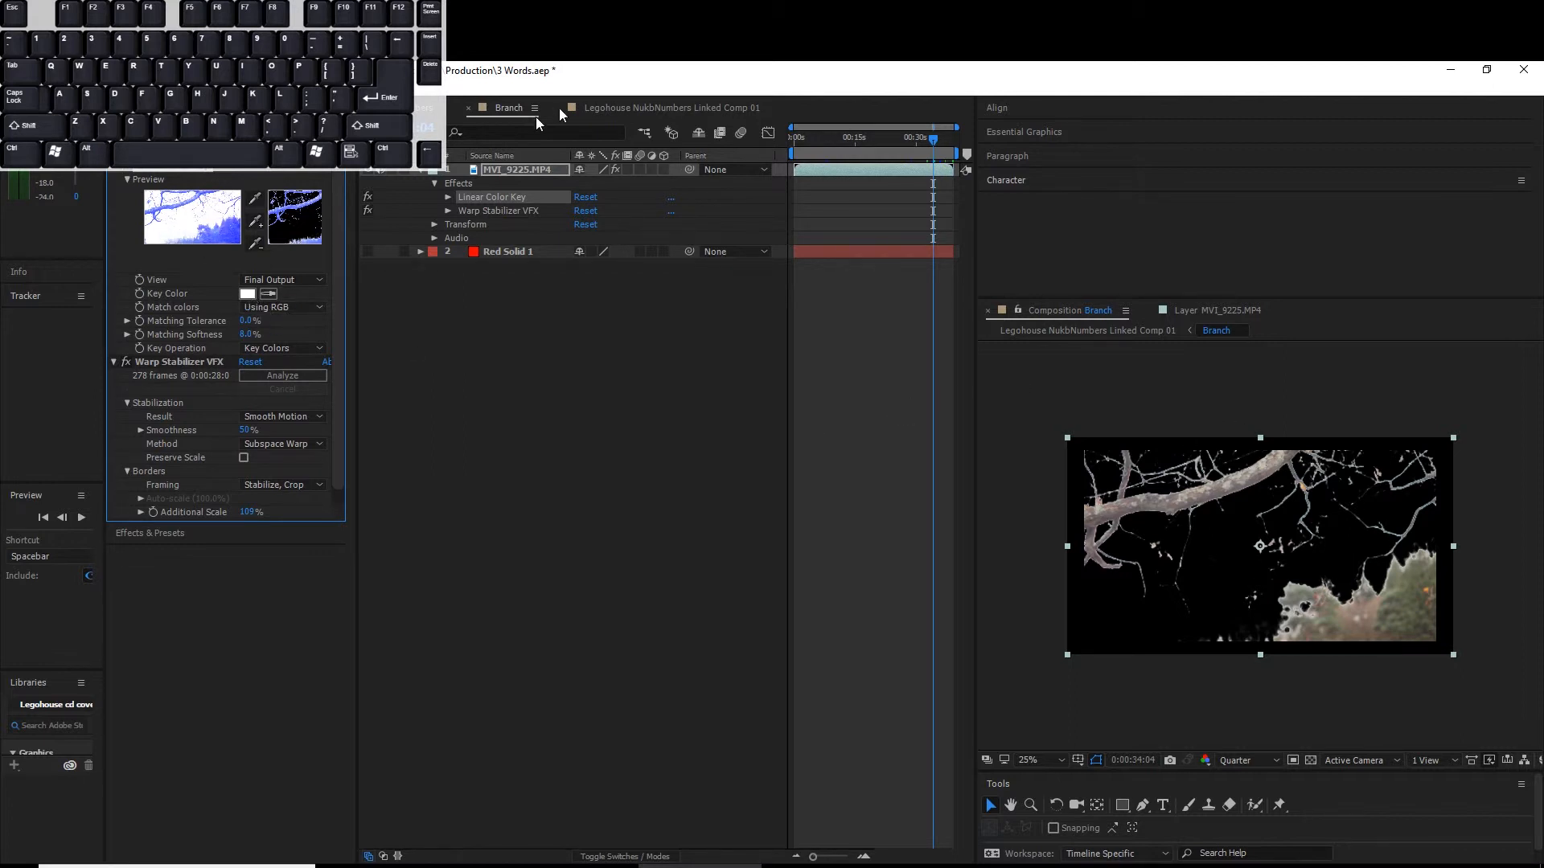
# - In Legohouse NukbNumbers Linked Comp 01, inspect Wigglerama on Comp 1 and scrub through to the Forest Sky and House Sky layers
pyautogui.click(631, 109)
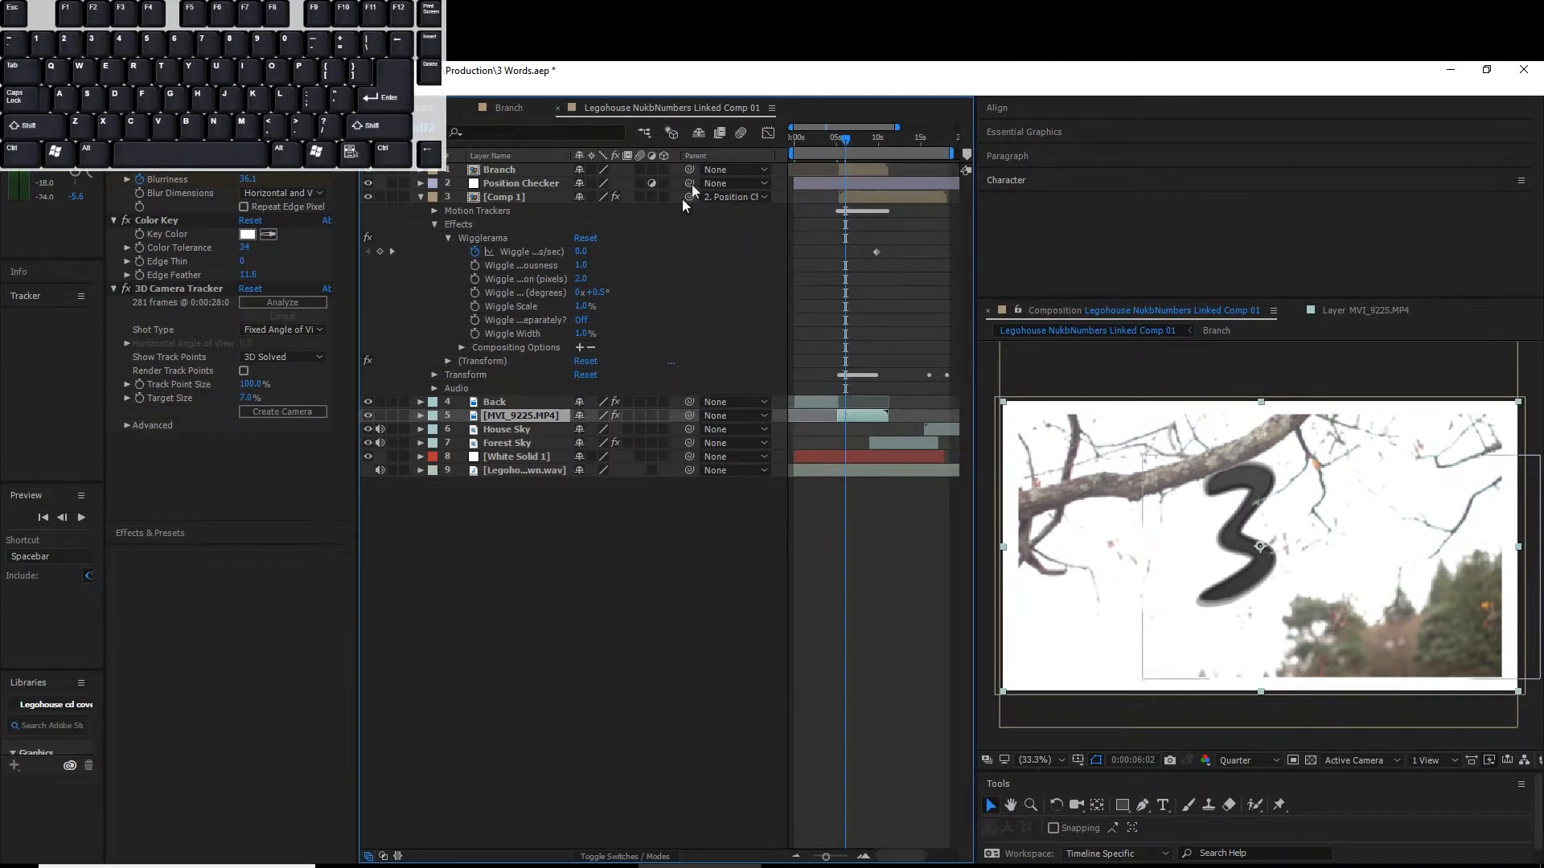
pyautogui.click(509, 239)
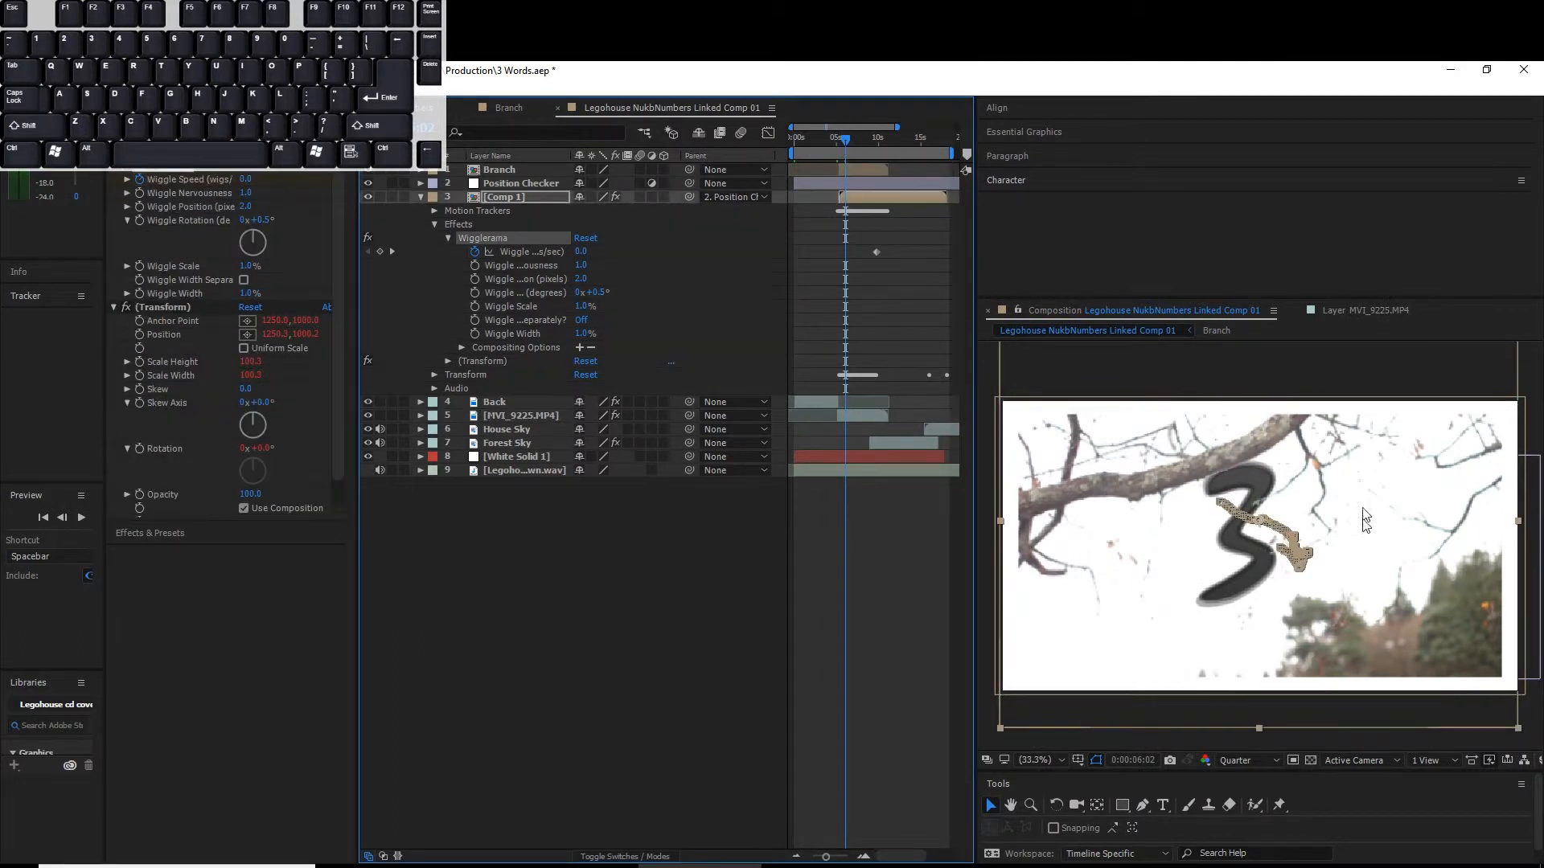
pyautogui.moveTo(845, 140); pyautogui.dragTo(856, 142)
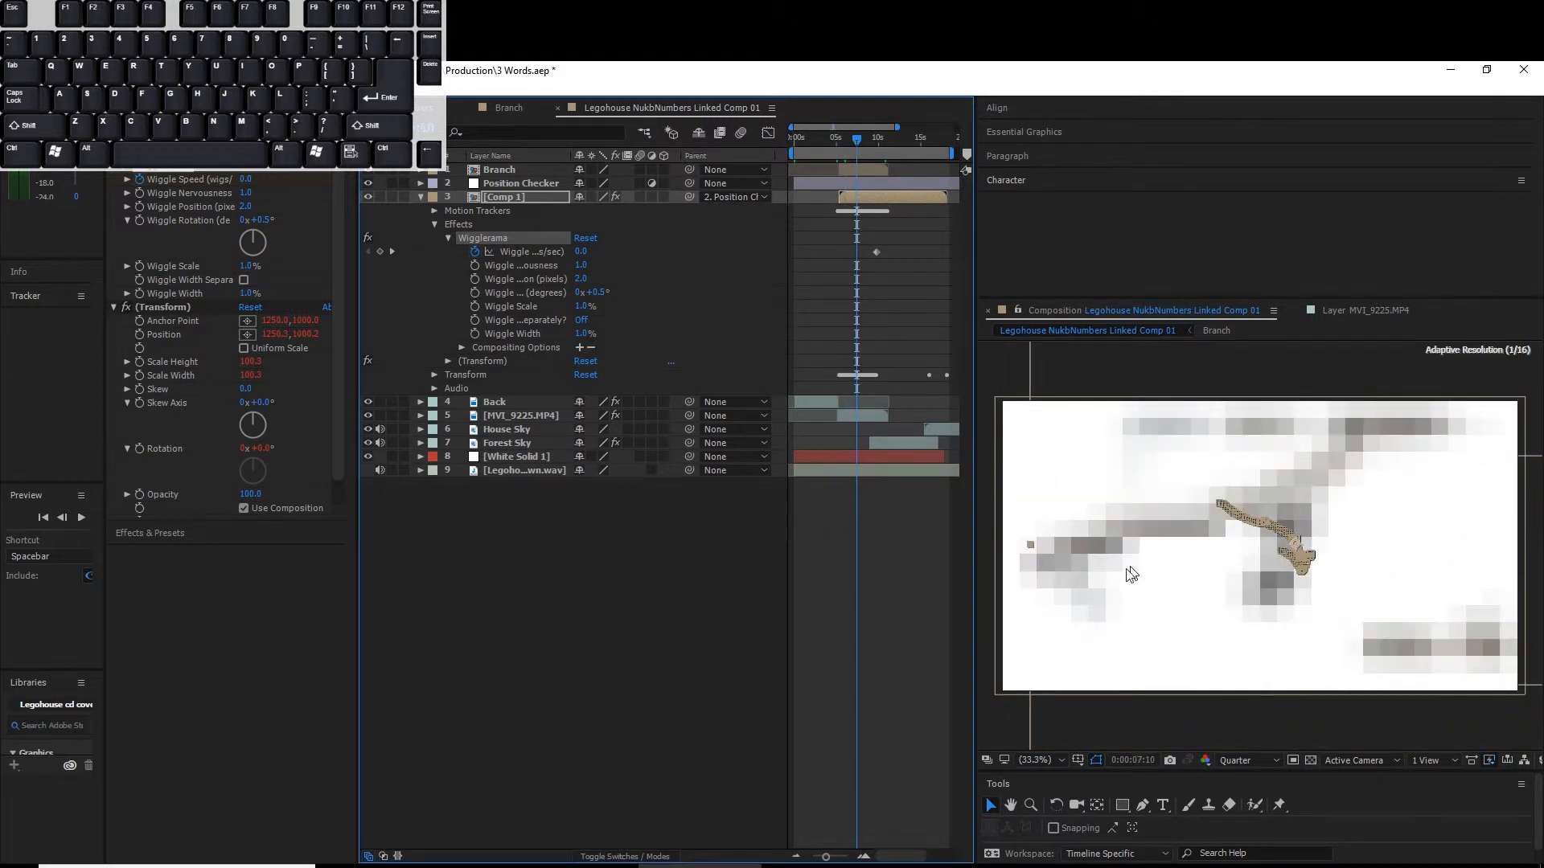
pyautogui.moveTo(851, 147); pyautogui.dragTo(922, 157)
pyautogui.click(539, 449)
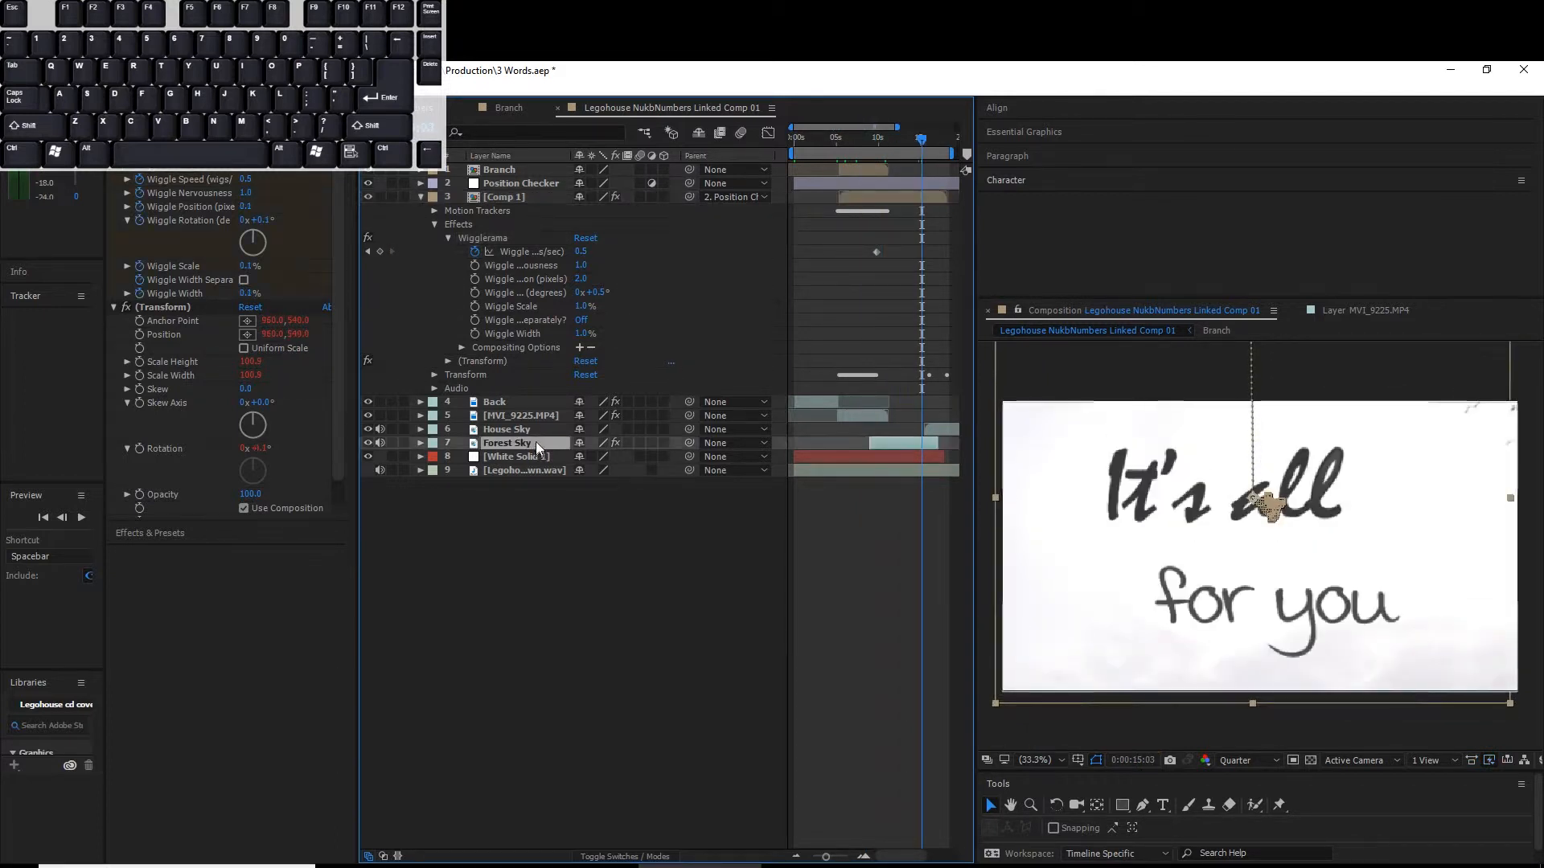
pyautogui.click(530, 429)
pyautogui.moveTo(921, 143); pyautogui.dragTo(950, 152)
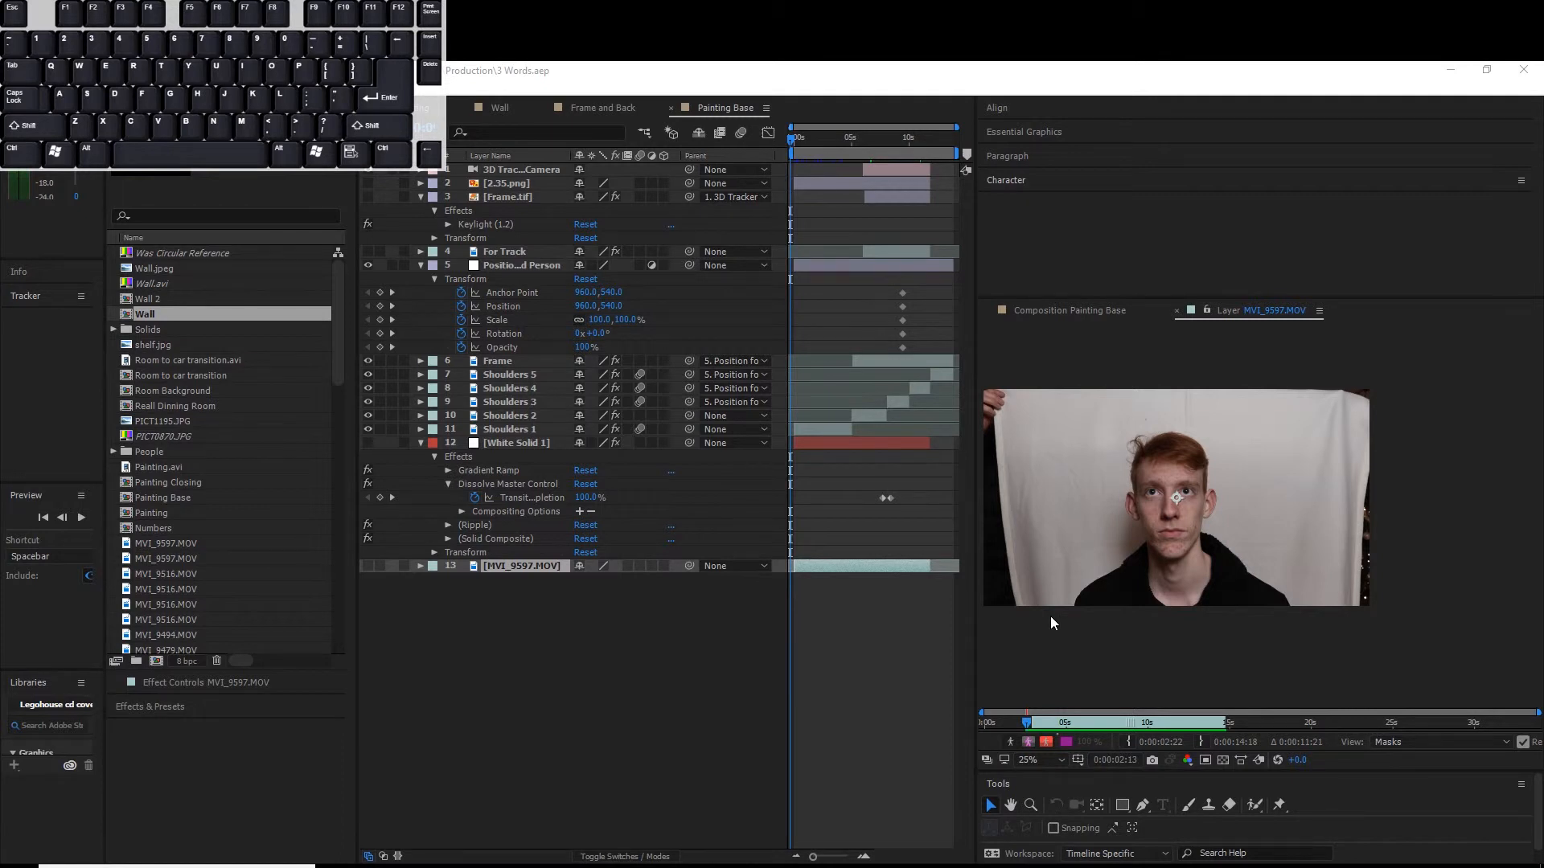
# - Play back the raw MVI_9597.MOV footage from the Painting Base composition in its layer view
pyautogui.click(580, 744)
pyautogui.click(1160, 701)
pyautogui.press('space')
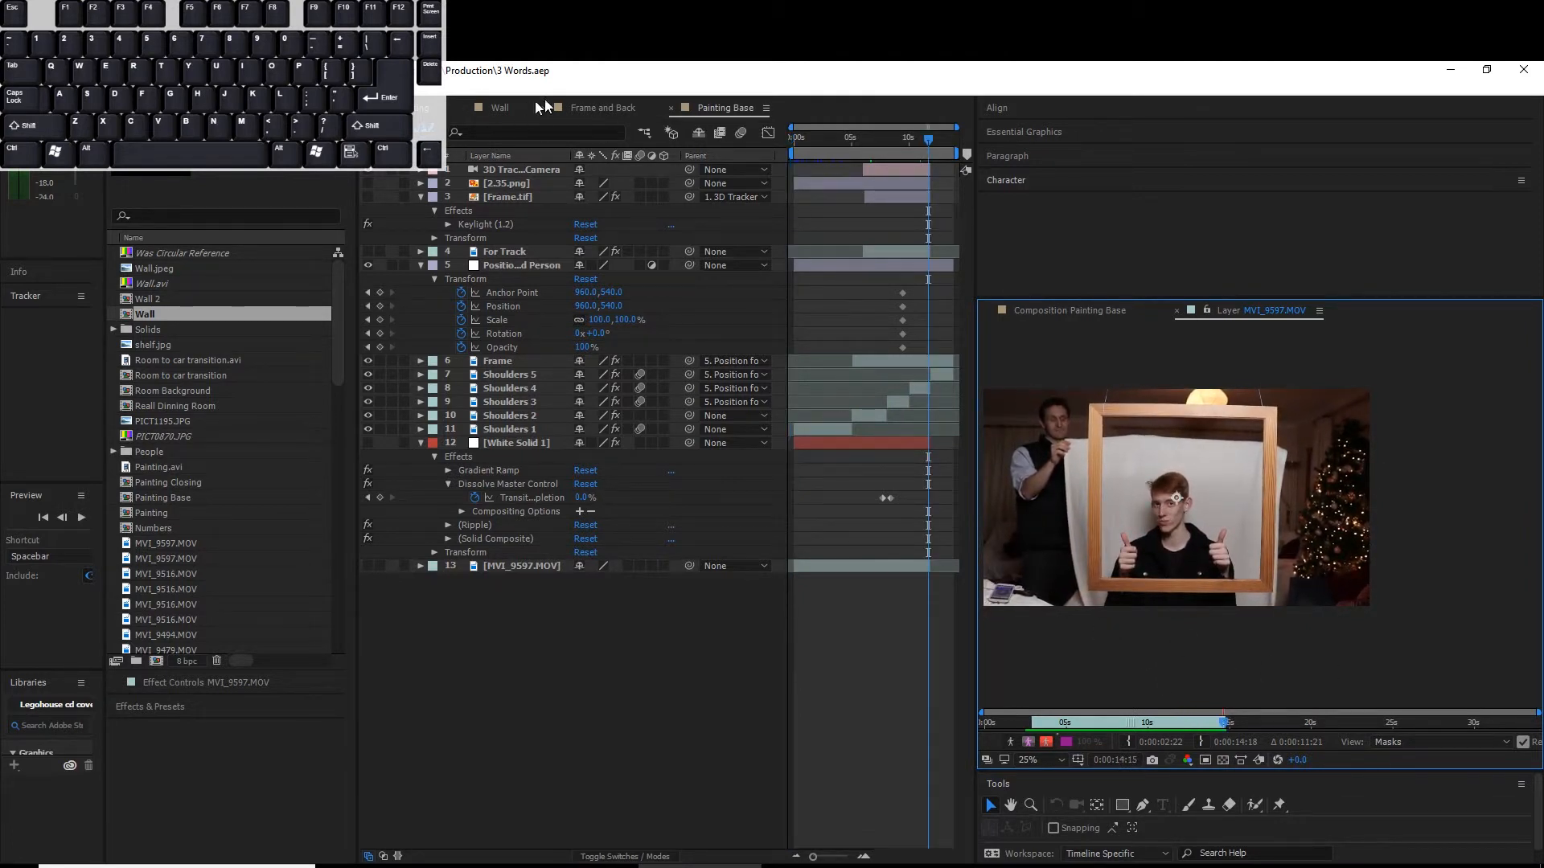
# - Return to the Painting Base composition, select the Frame layer, and temporarily show White Solid 1 around 0:00:08:09
pyautogui.click(1078, 311)
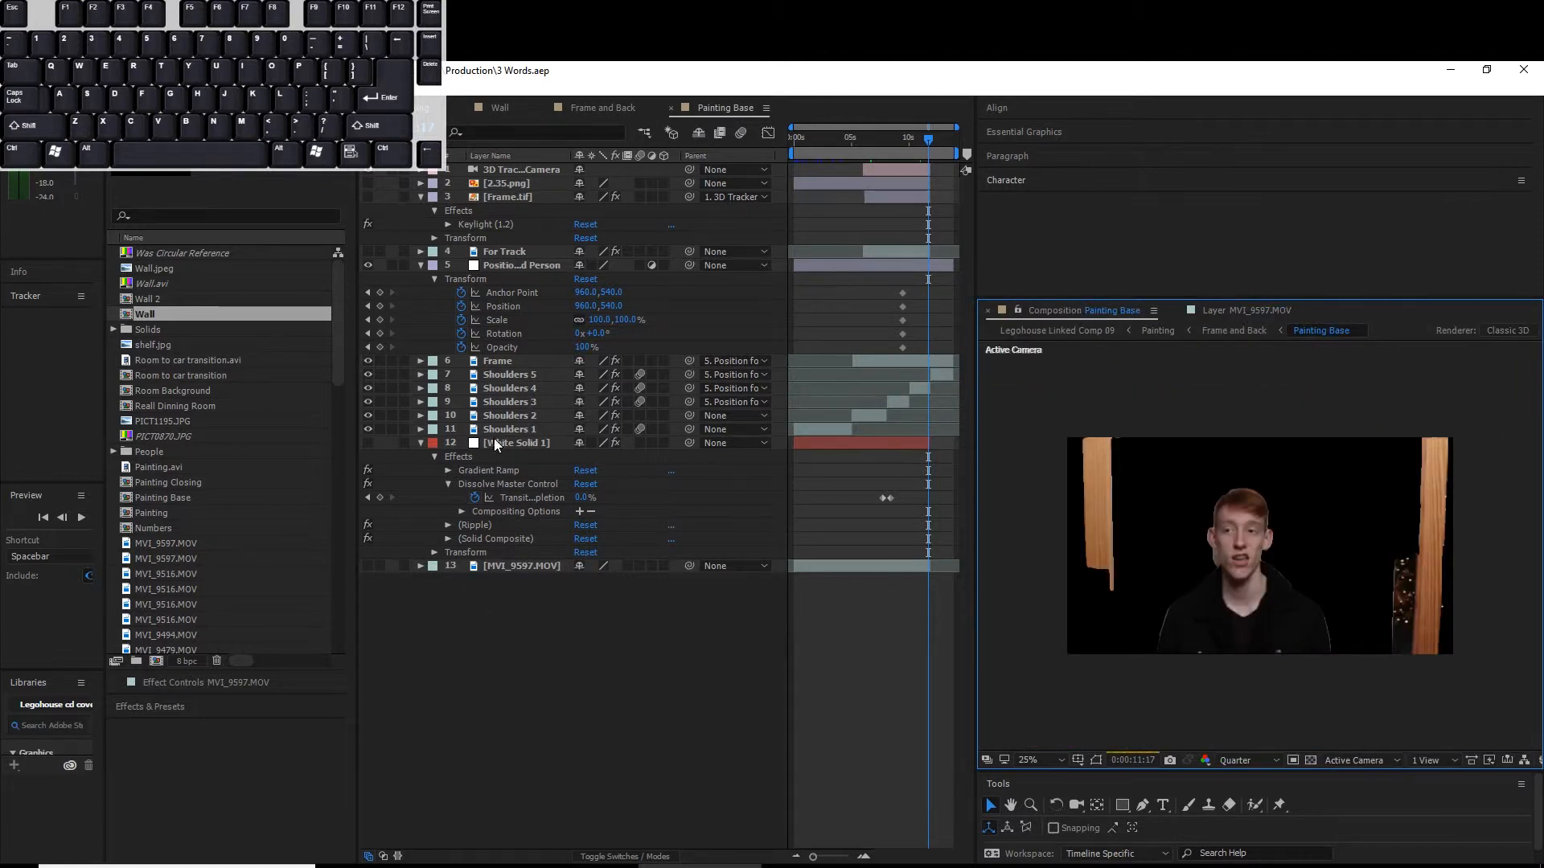
pyautogui.click(524, 361)
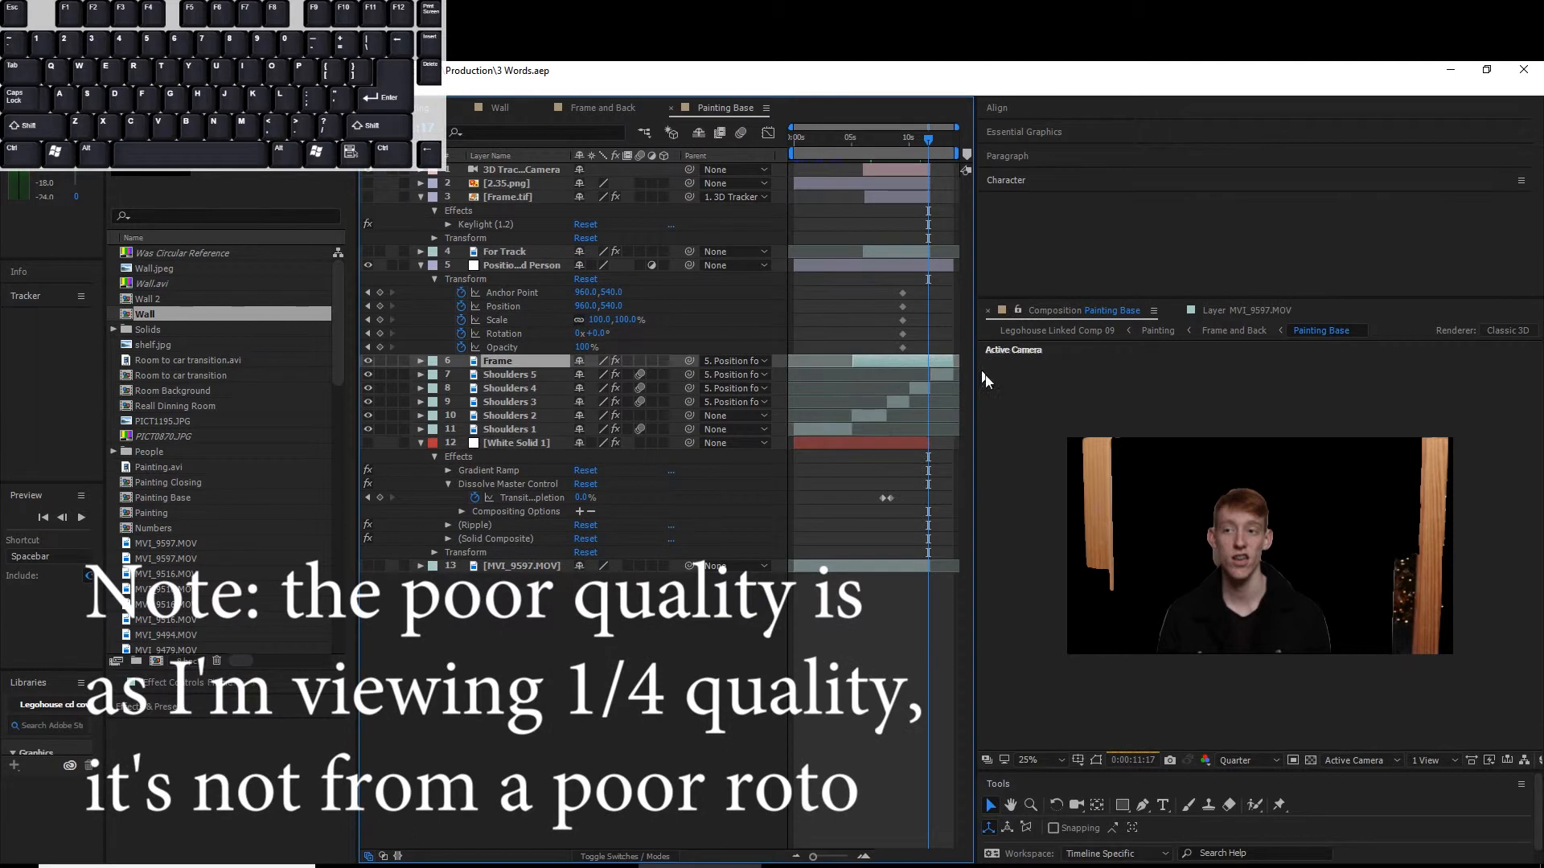
pyautogui.click(368, 443)
pyautogui.click(890, 152)
pyautogui.click(367, 443)
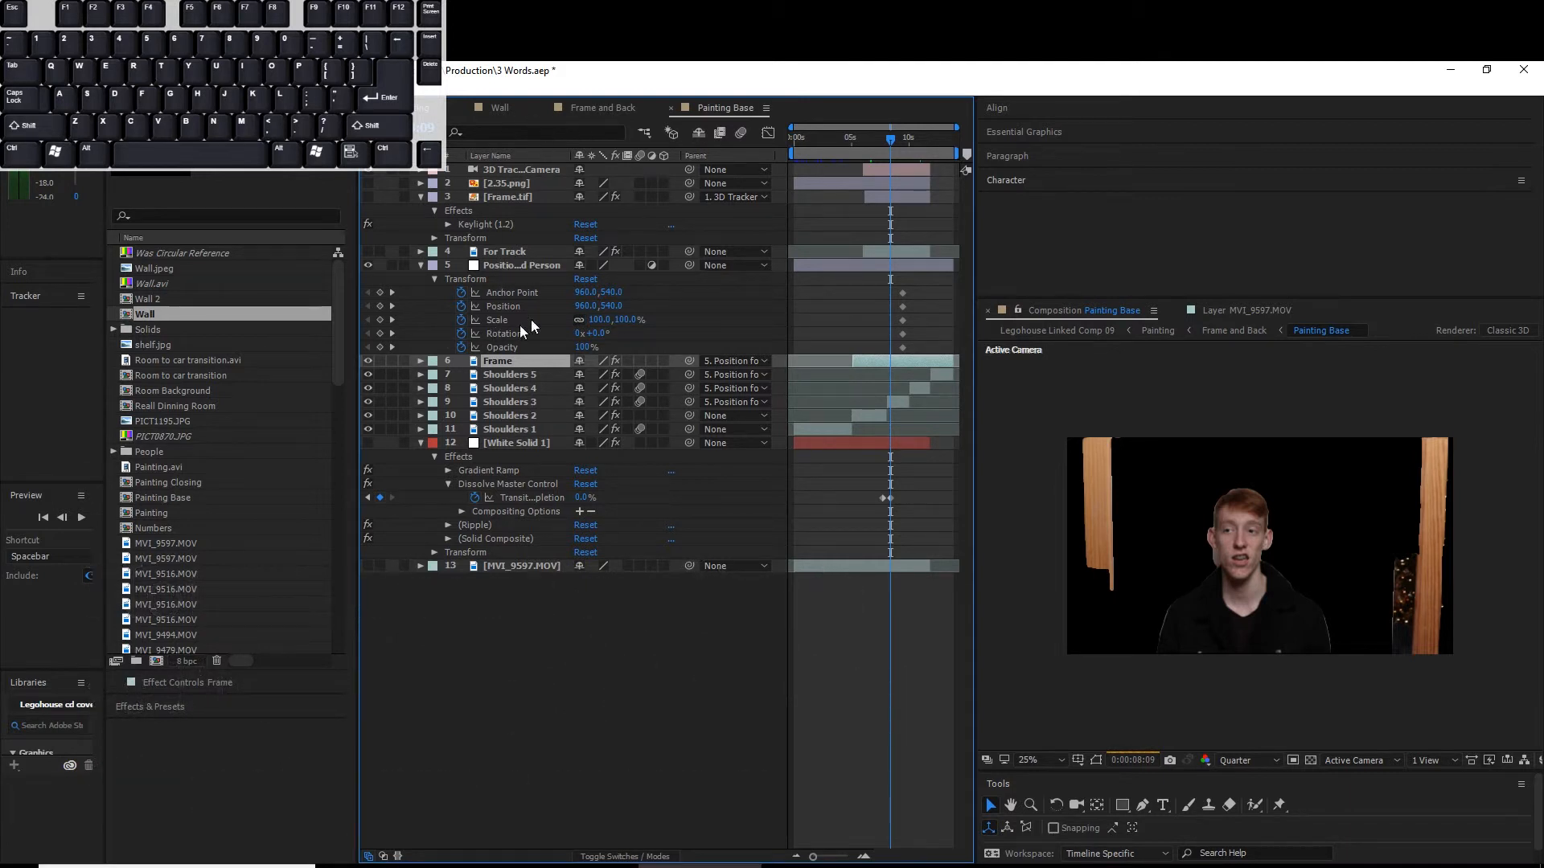
# - In the Frame and Back composition, extend the start of White Solid 1 back to the composition's beginning and go to 0:00:00:00
pyautogui.click(607, 107)
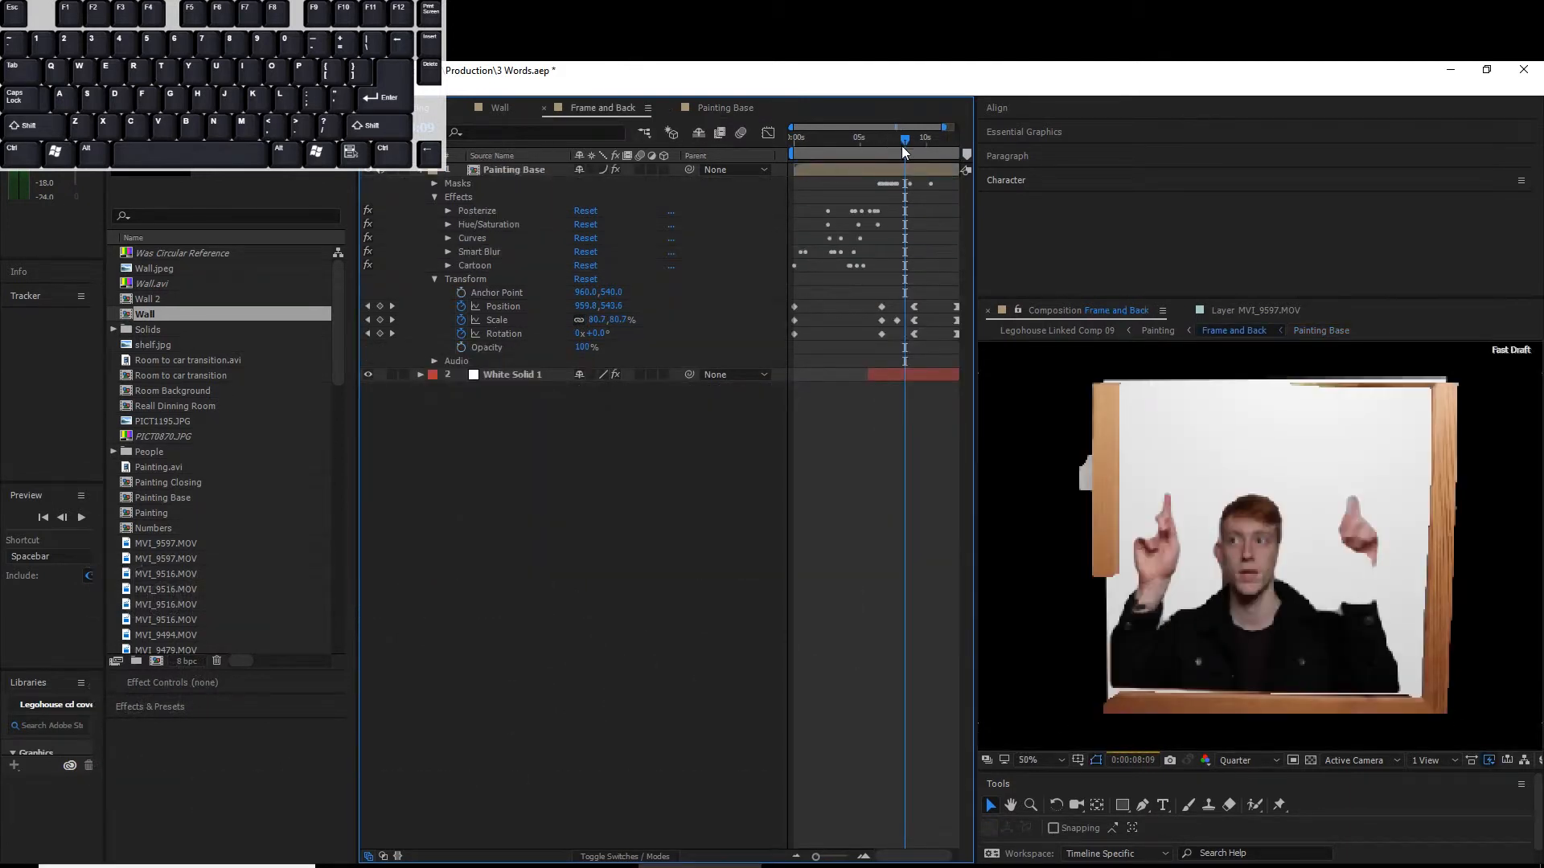
pyautogui.moveTo(904, 144)
pyautogui.mouseDown()
pyautogui.moveTo(866, 147)
pyautogui.moveTo(888, 148)
pyautogui.mouseUp()
pyautogui.moveTo(868, 375); pyautogui.dragTo(791, 375)
pyautogui.moveTo(858, 138); pyautogui.dragTo(784, 145)
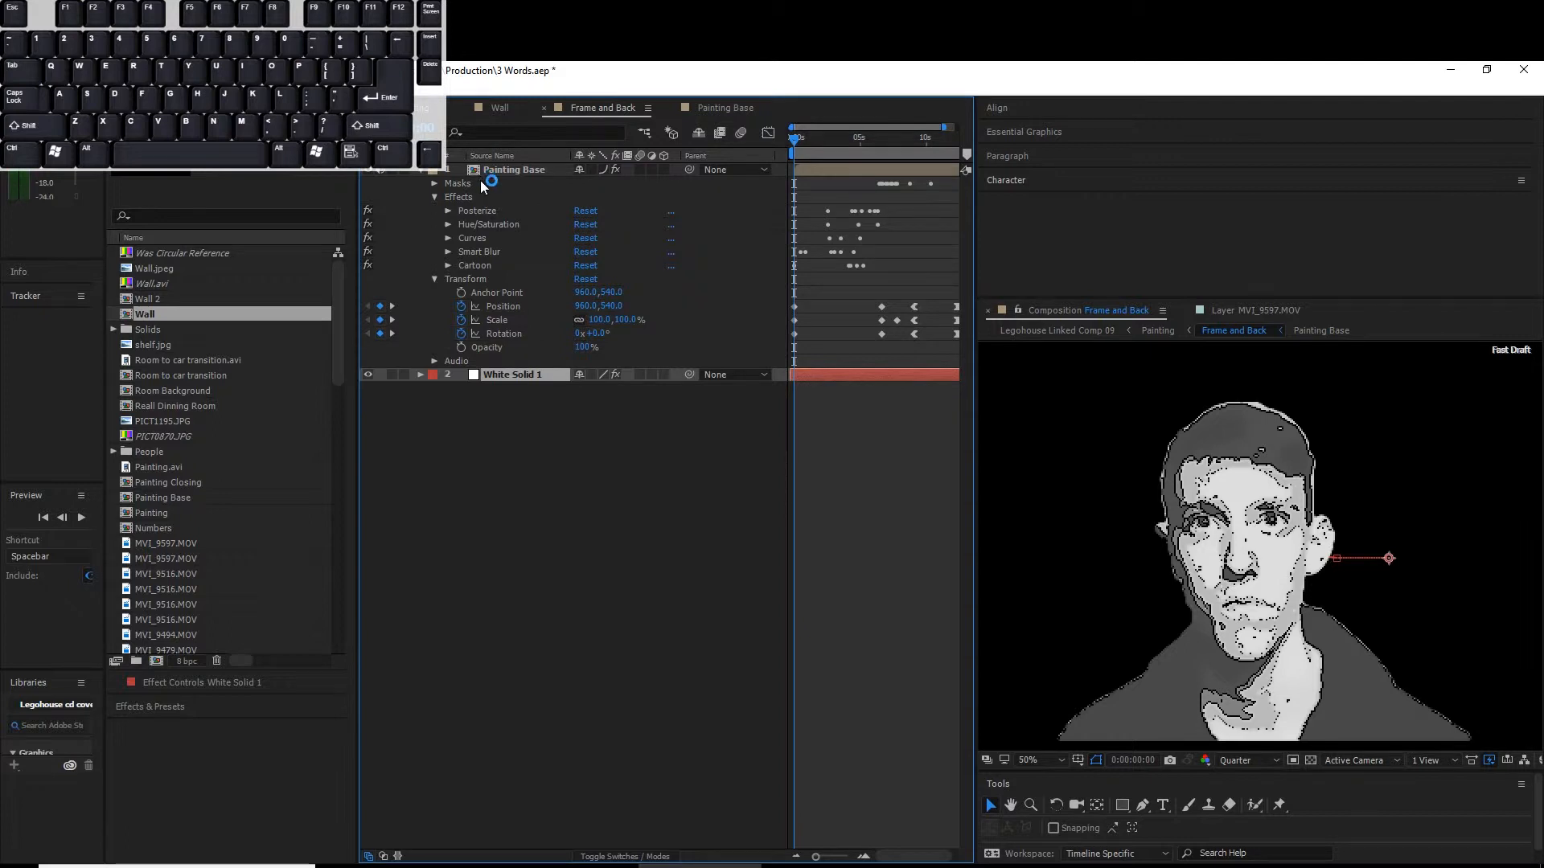
# - Review the Painting Base layer's Posterize, Hue/Saturation, Curves and Smart Blur effects, and scrub through the cartoon-to-real change up to 0:00:06:03
pyautogui.click(515, 211)
pyautogui.click(500, 226)
pyautogui.click(500, 240)
pyautogui.click(503, 253)
pyautogui.click(508, 213)
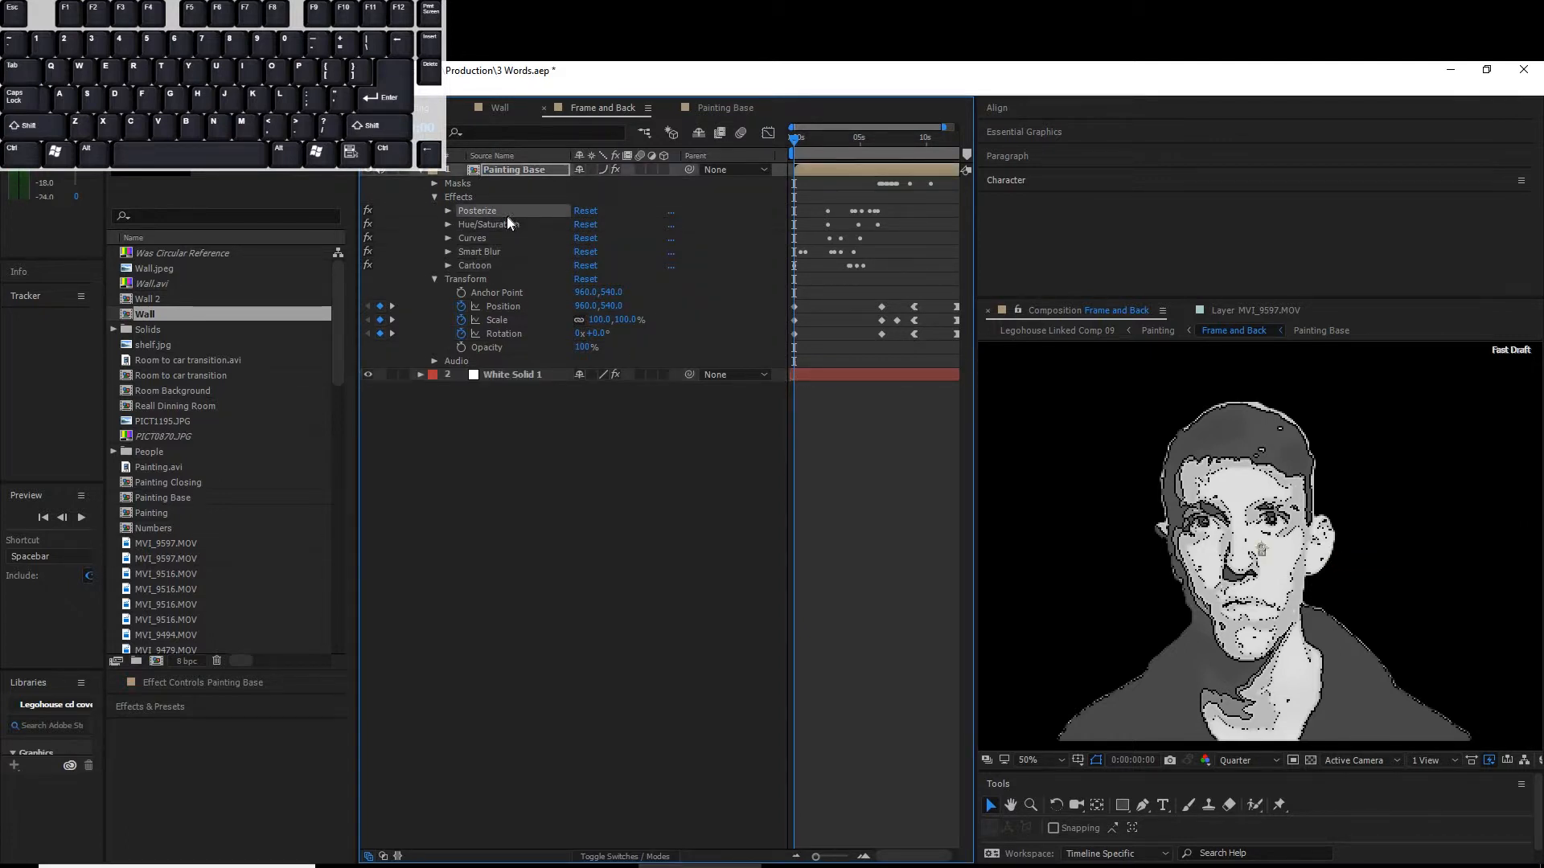
pyautogui.moveTo(793, 143); pyautogui.dragTo(871, 157)
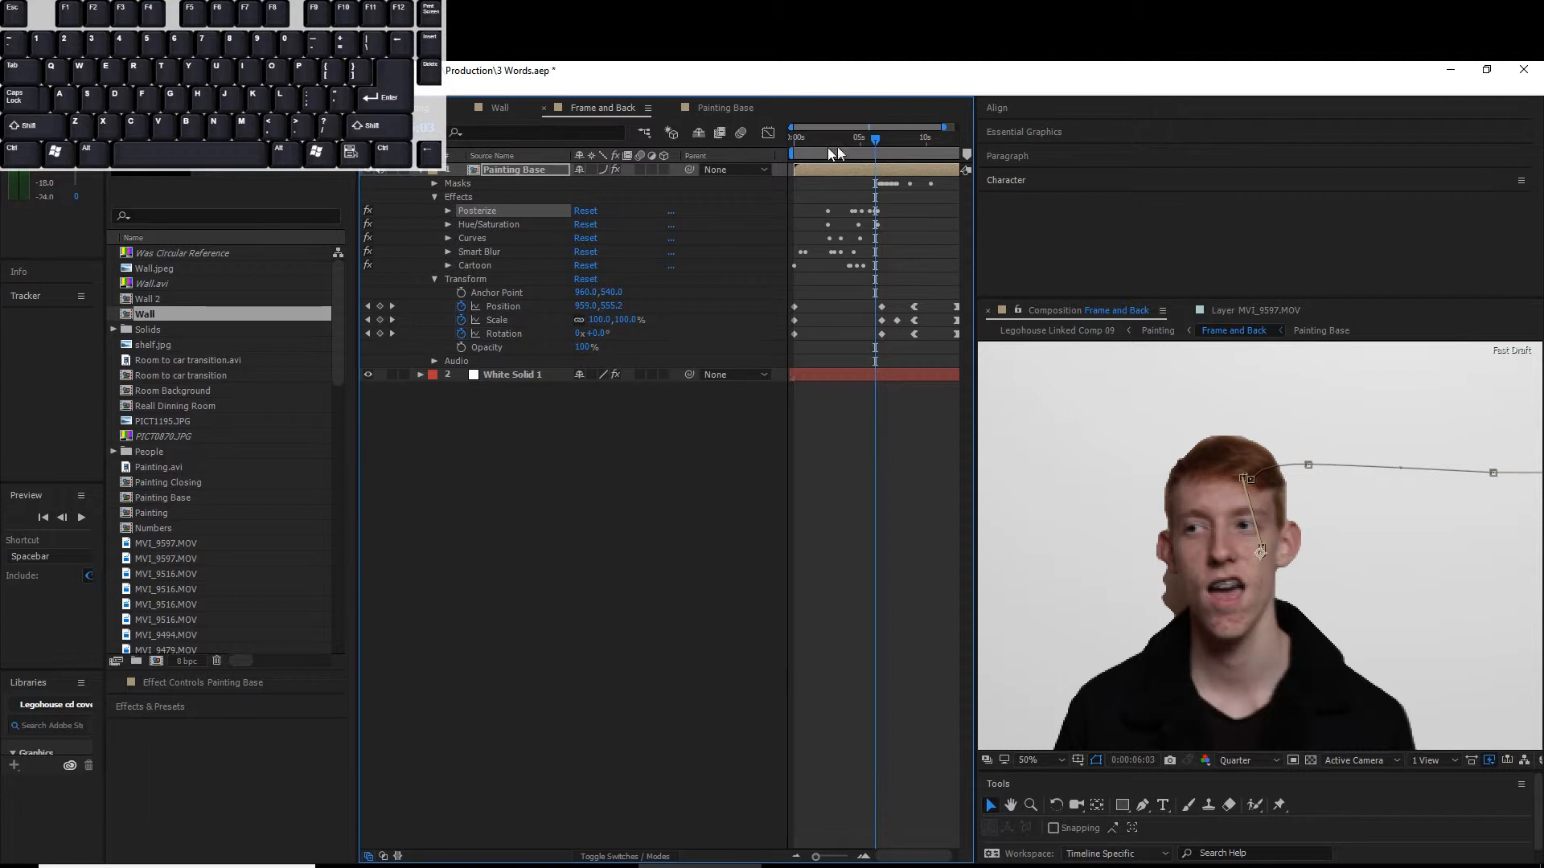
pyautogui.moveTo(858, 142); pyautogui.dragTo(842, 143)
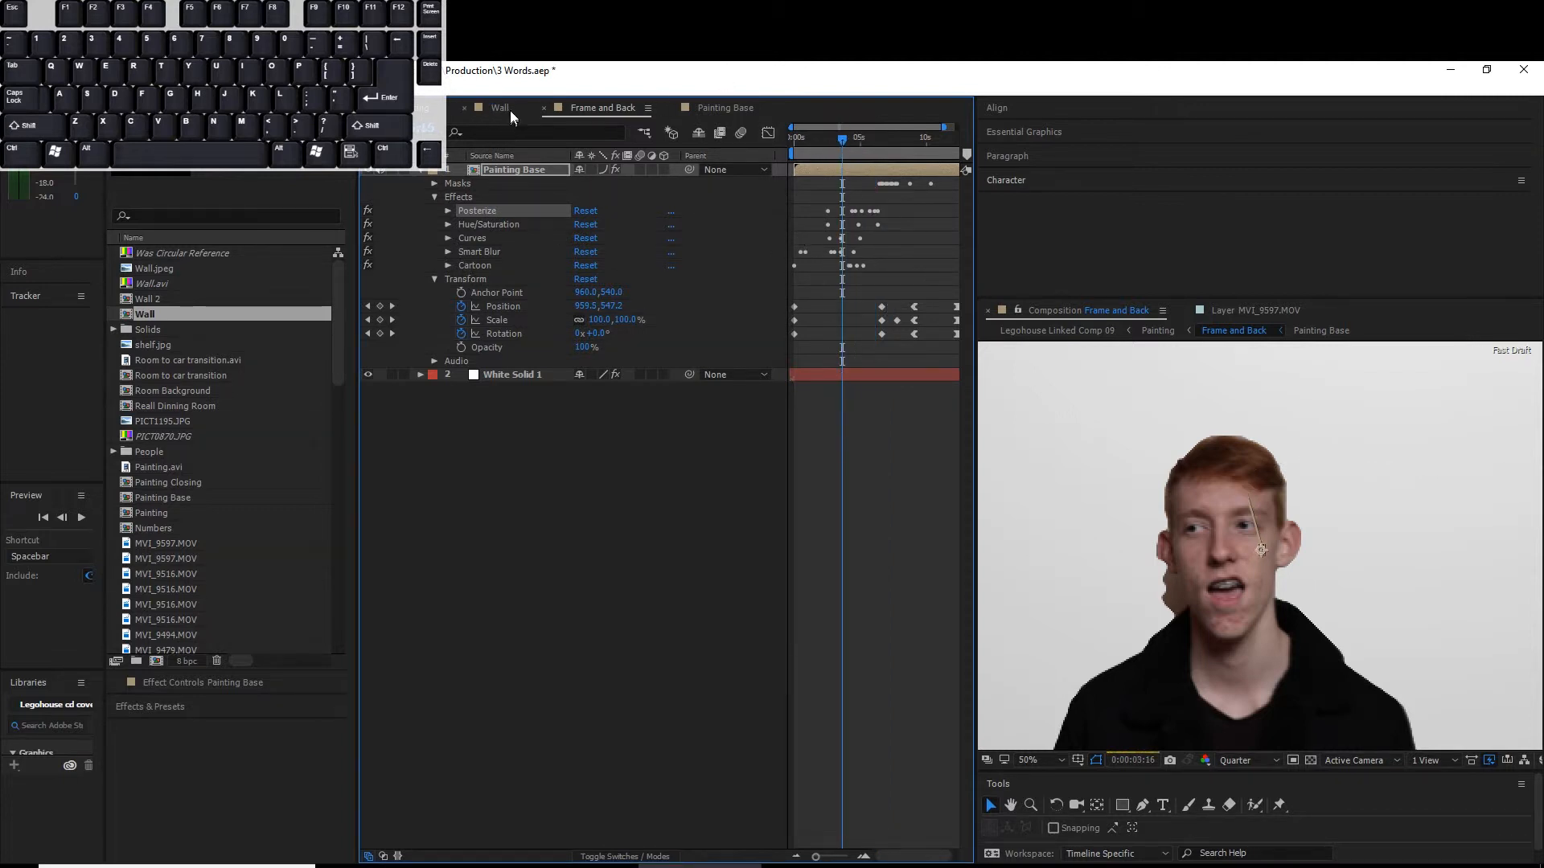
# - Check the Painting composition, and preview the Wall composition's Shatter effect from its start
pyautogui.click(489, 107)
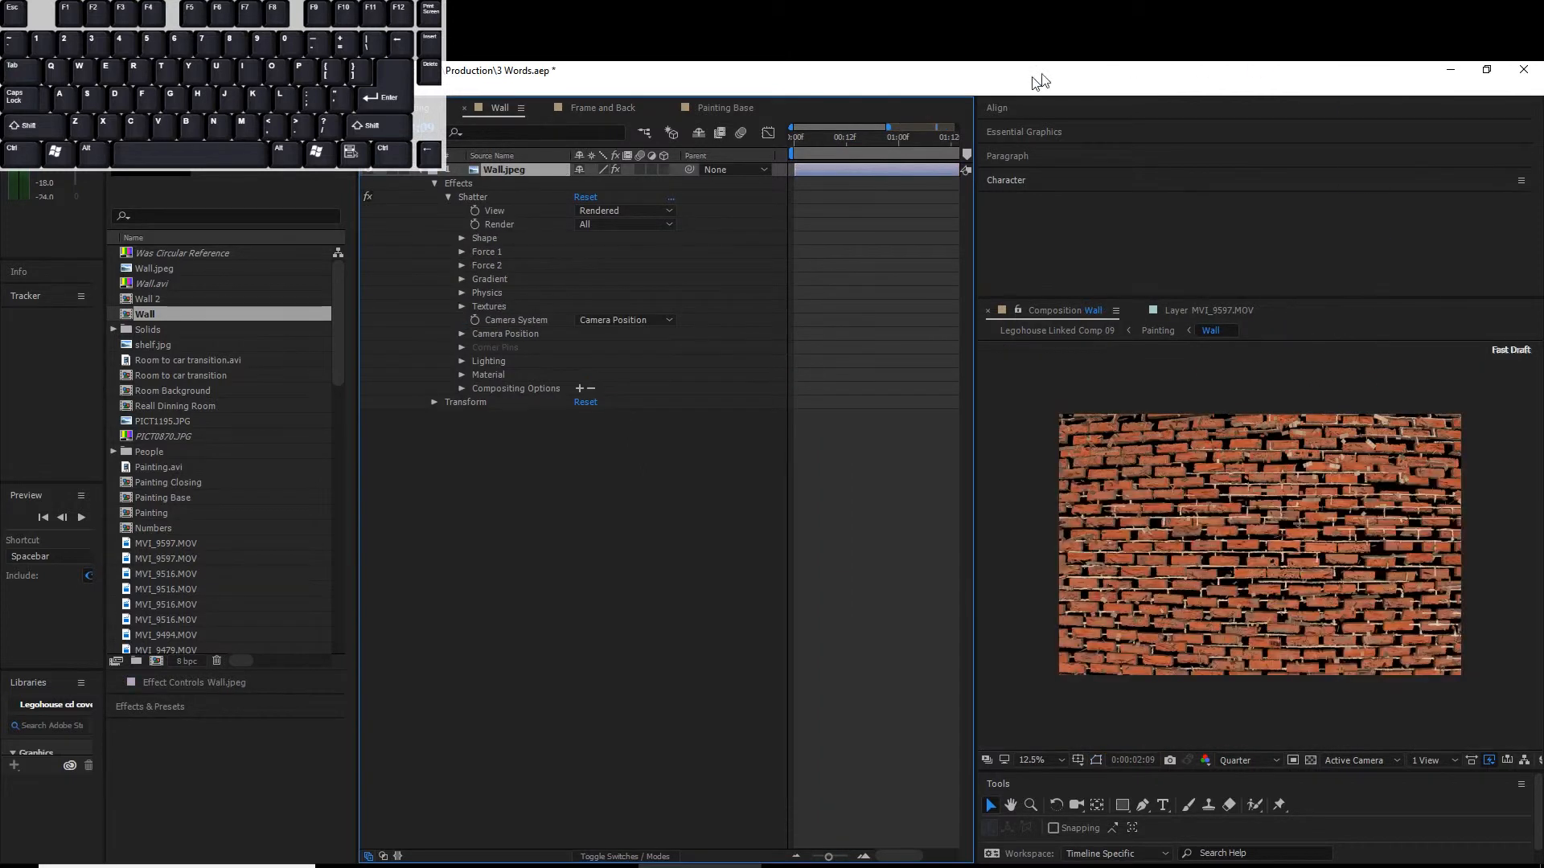
pyautogui.click(1158, 331)
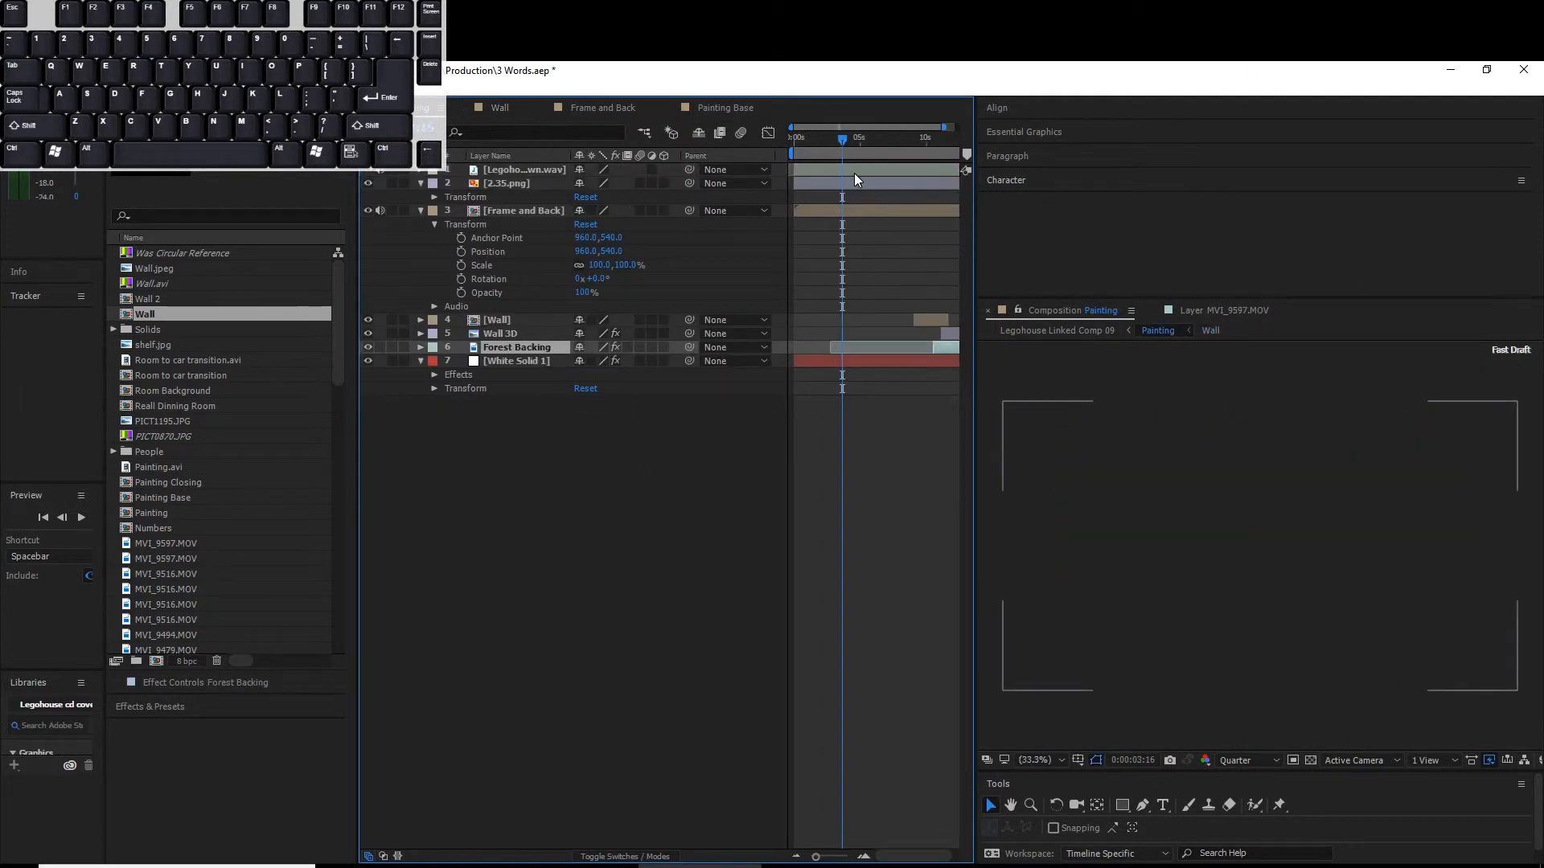
pyautogui.click(483, 106)
pyautogui.moveTo(806, 157)
pyautogui.mouseDown()
pyautogui.moveTo(823, 155)
pyautogui.moveTo(784, 155)
pyautogui.mouseUp()
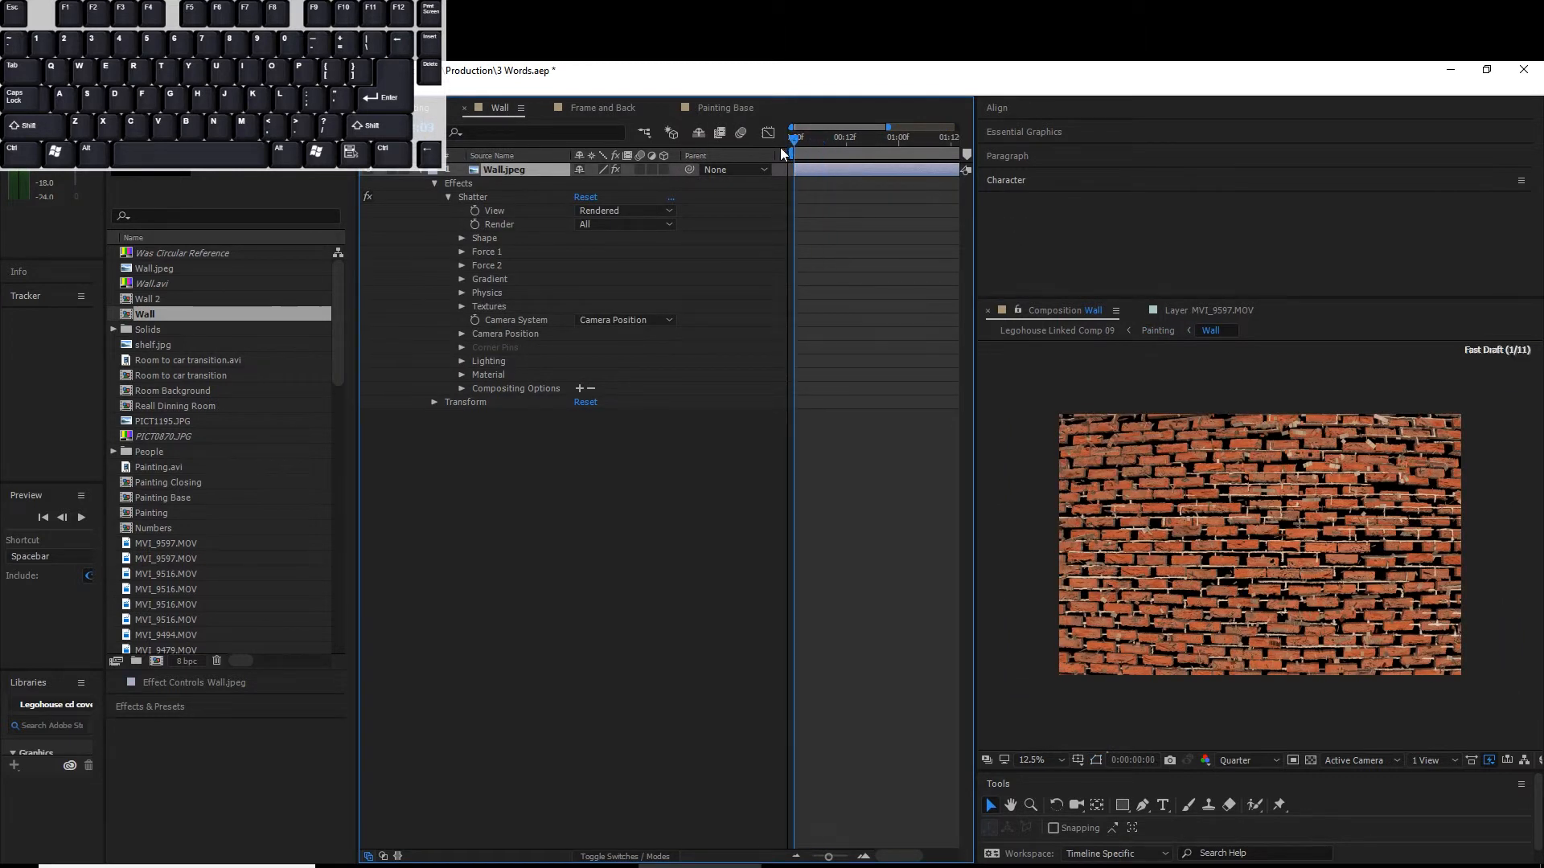
pyautogui.press('space')
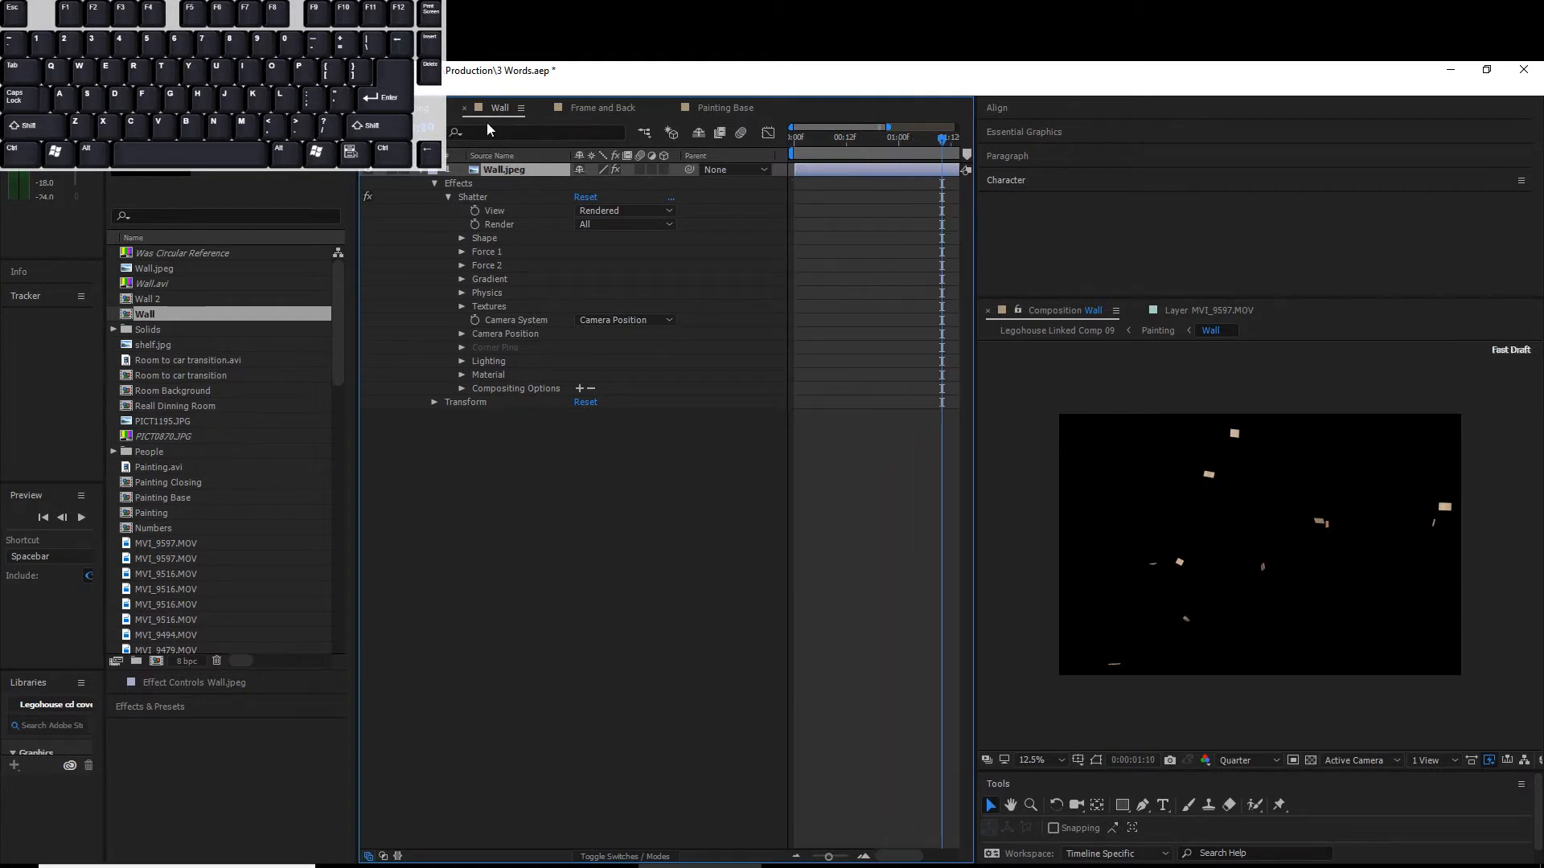
# - In the Painting composition, expand the Wall layer to examine its time remap, mask and transform keyframes, and select Frame and Back
pyautogui.click(418, 107)
pyautogui.click(504, 321)
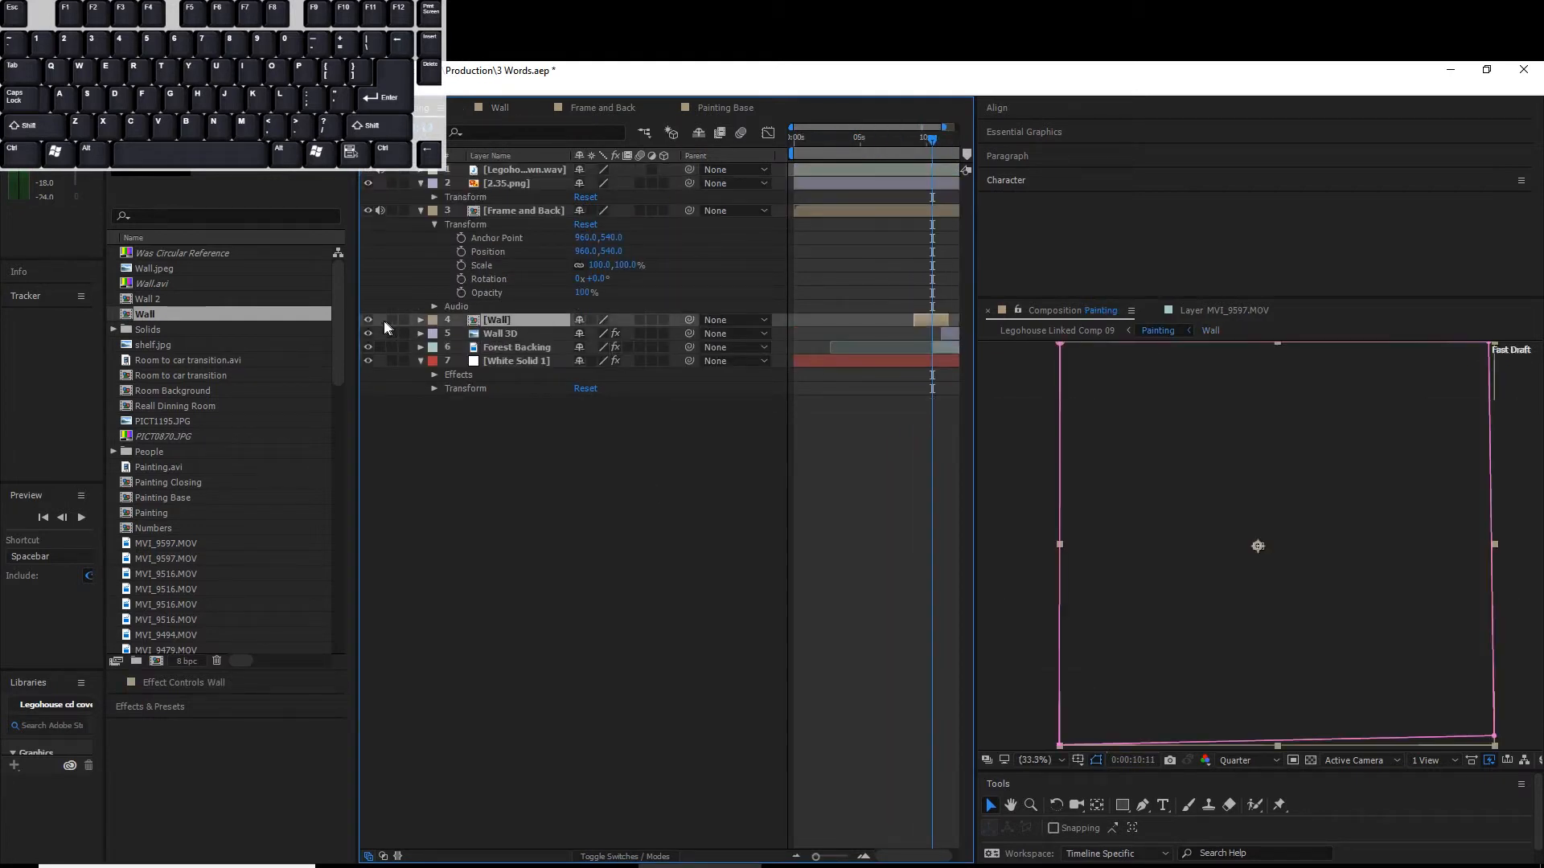
pyautogui.click(421, 319)
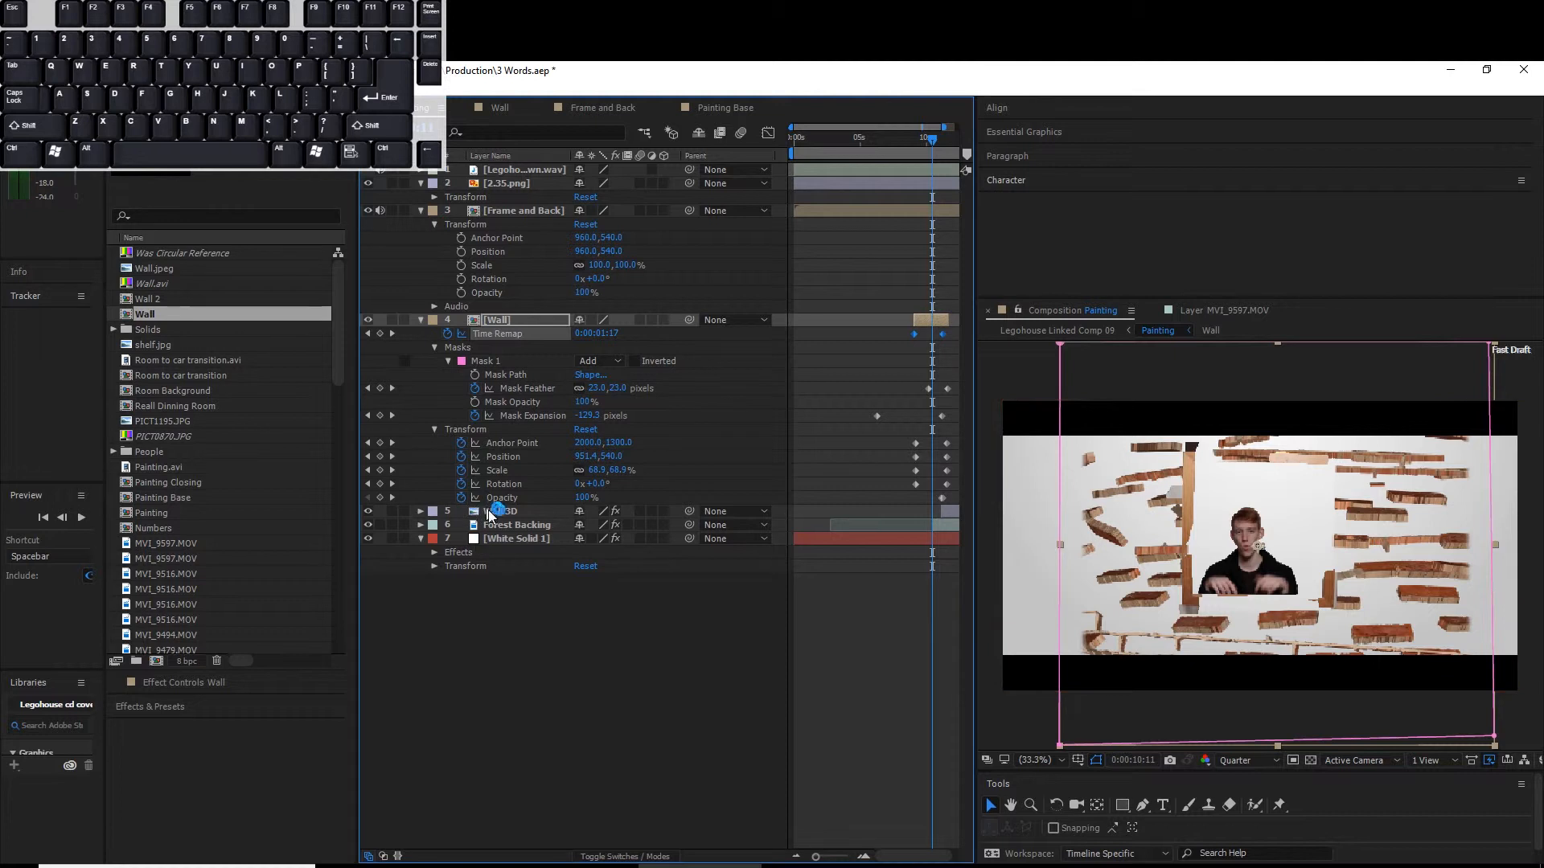
pyautogui.click(518, 212)
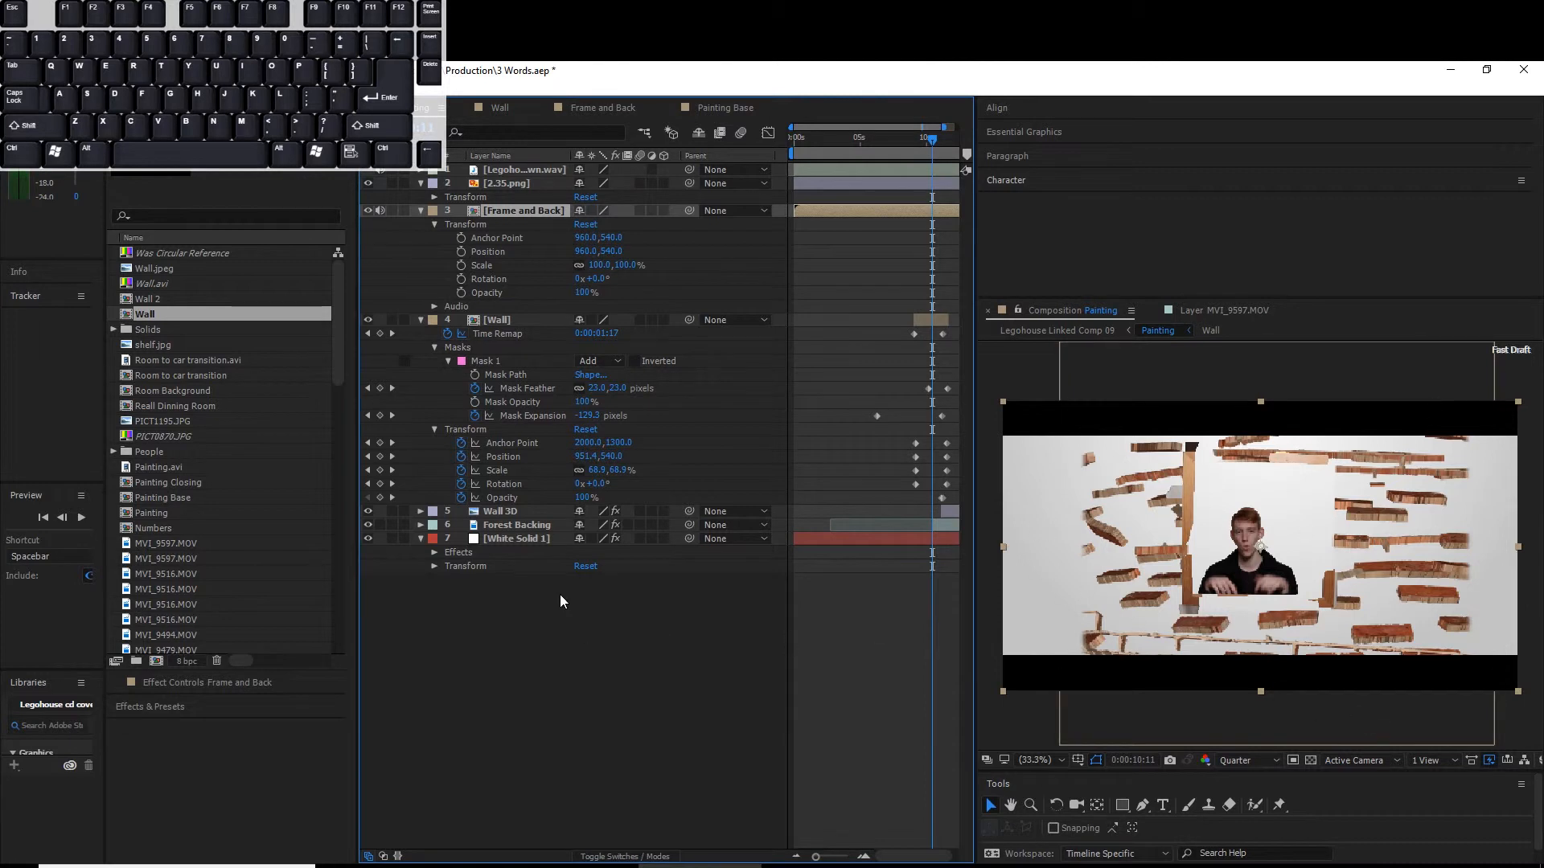
# - Scrub the Forest Backing footage in its layer view, and return to the Painting composition at 0:00:11:19
pyautogui.doubleClick(521, 525)
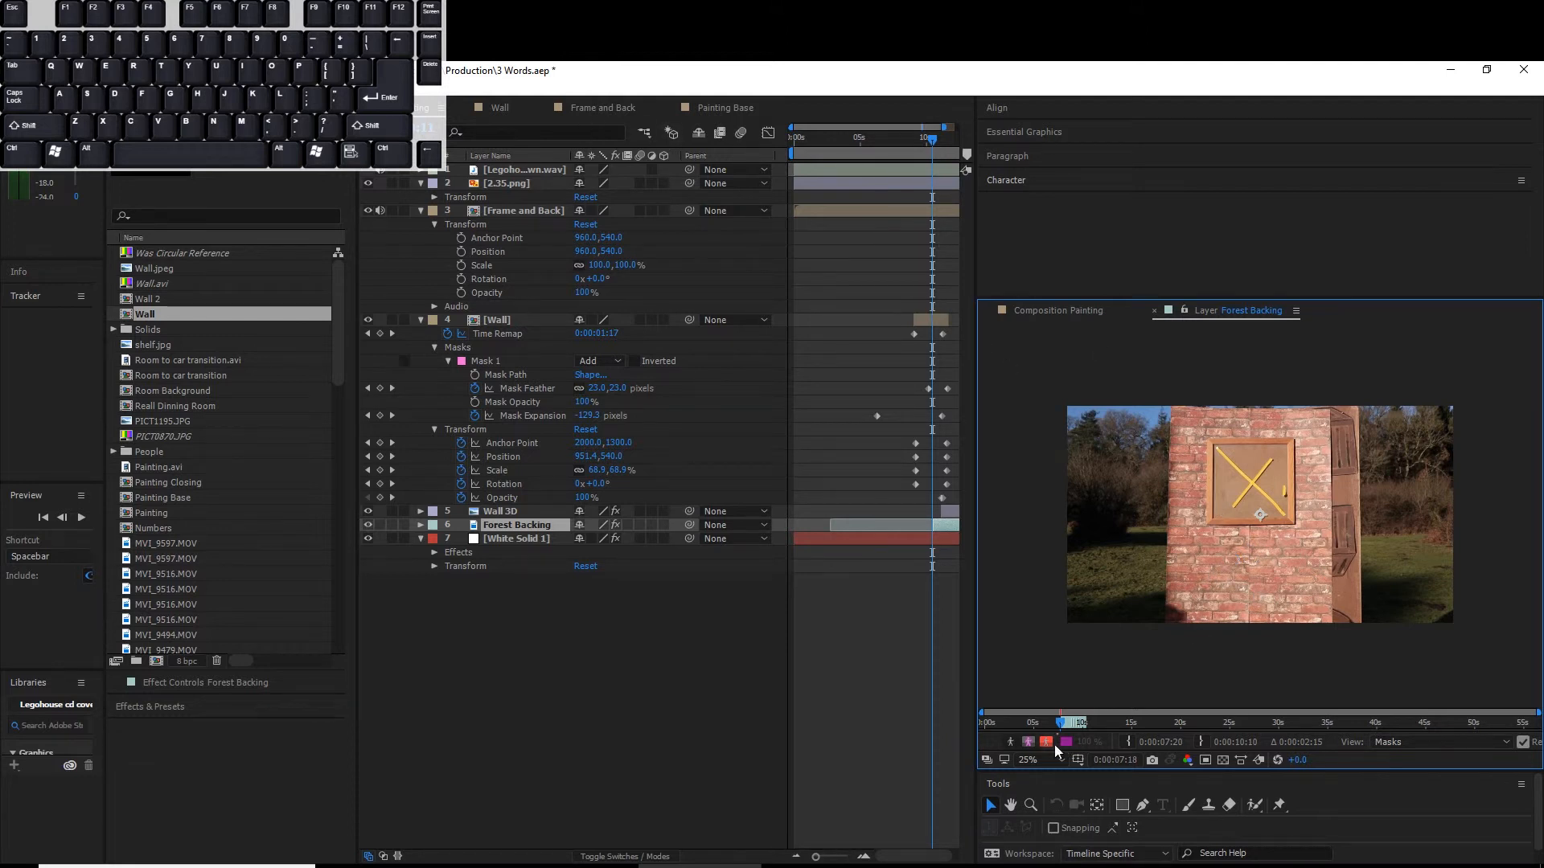
pyautogui.moveTo(1062, 726); pyautogui.dragTo(1084, 727)
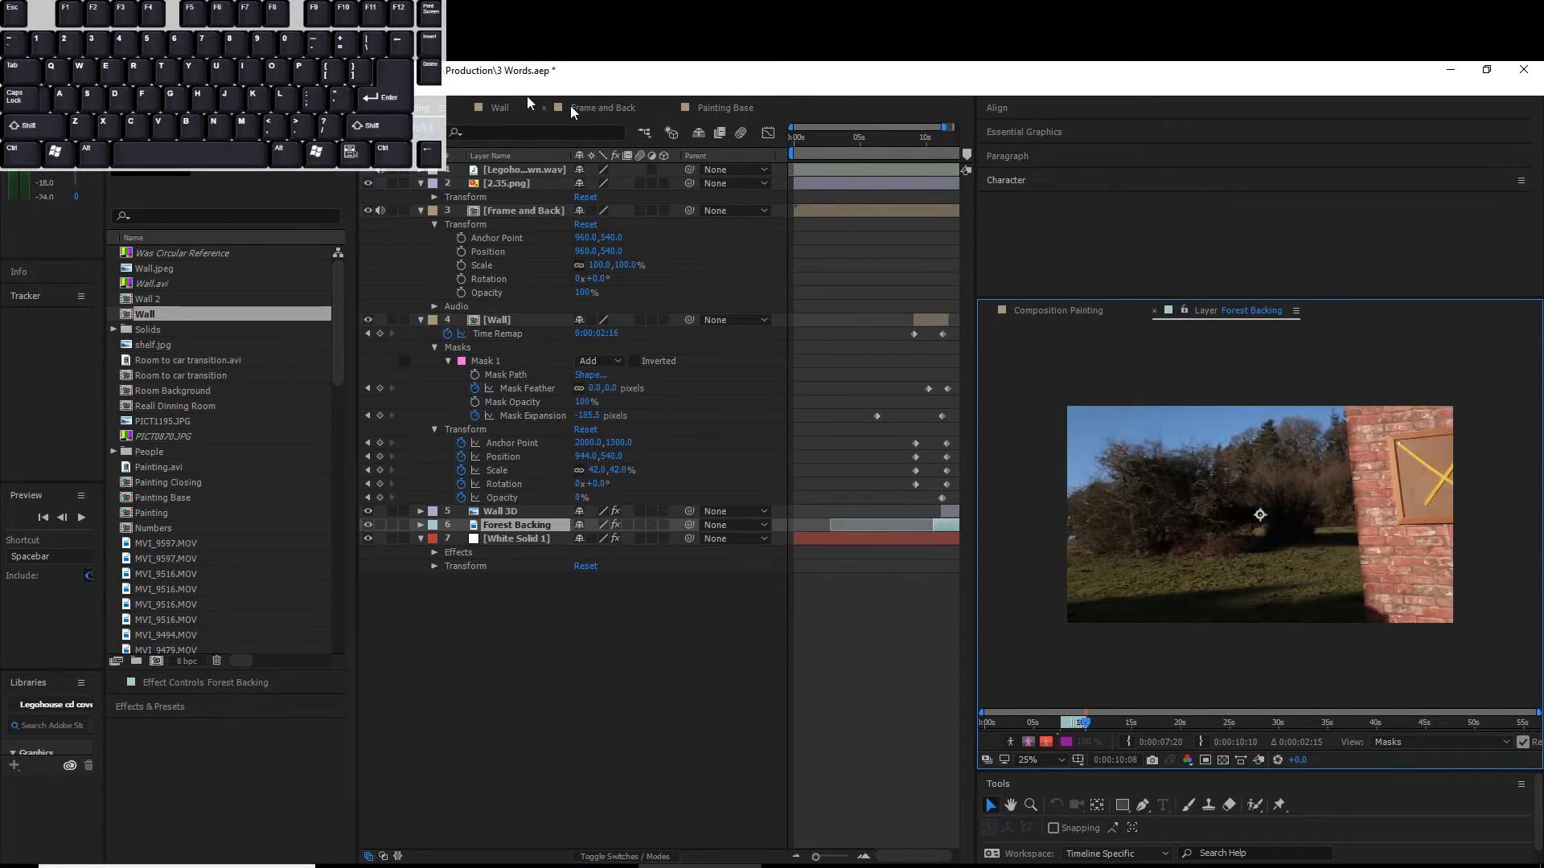
pyautogui.click(949, 144)
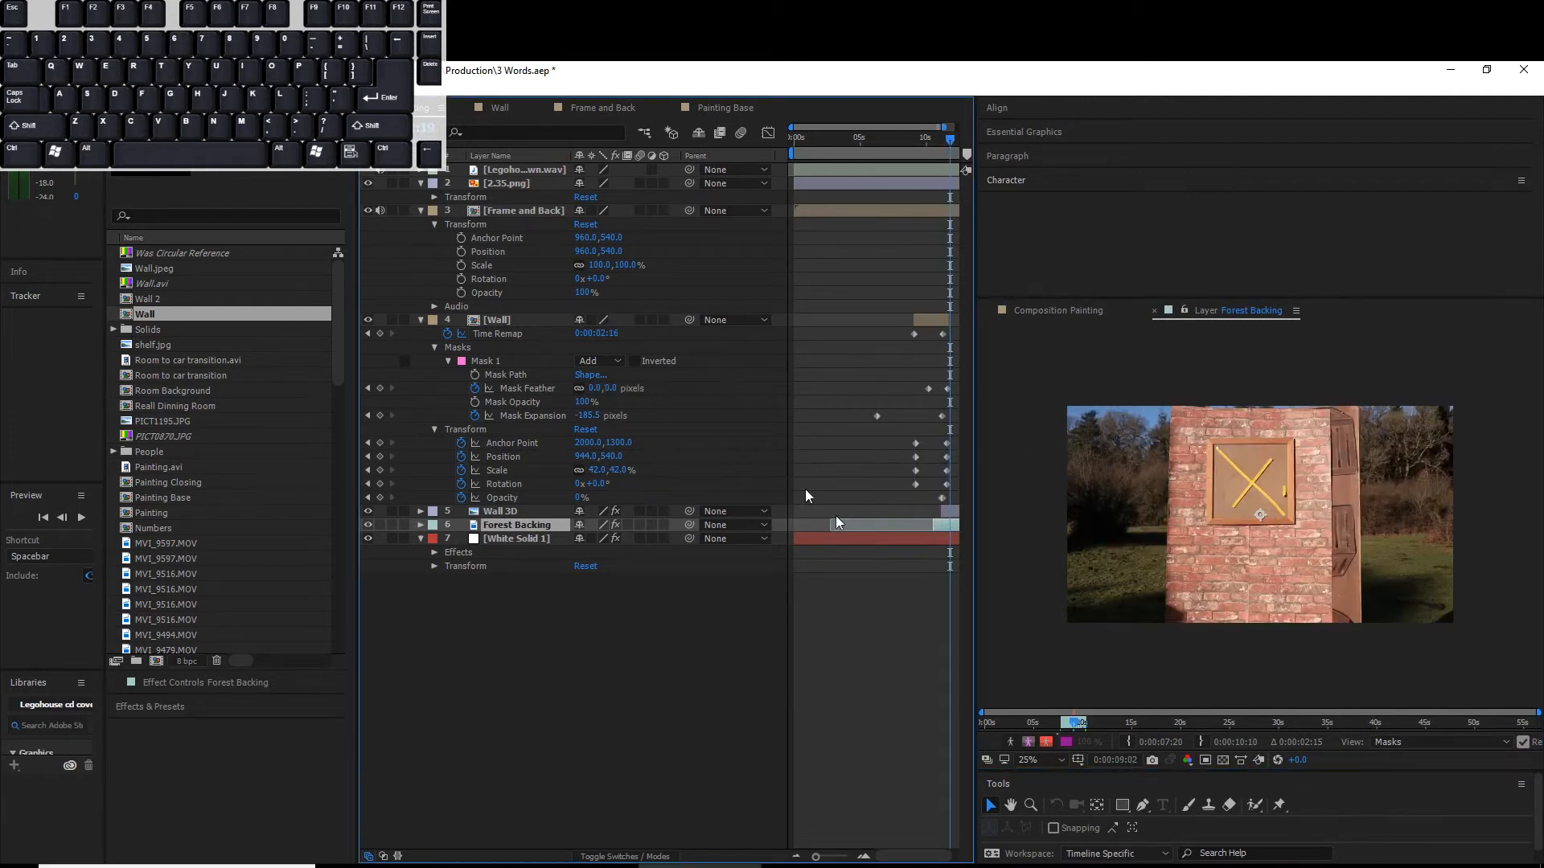
pyautogui.click(1045, 312)
pyautogui.moveTo(931, 858); pyautogui.dragTo(947, 860)
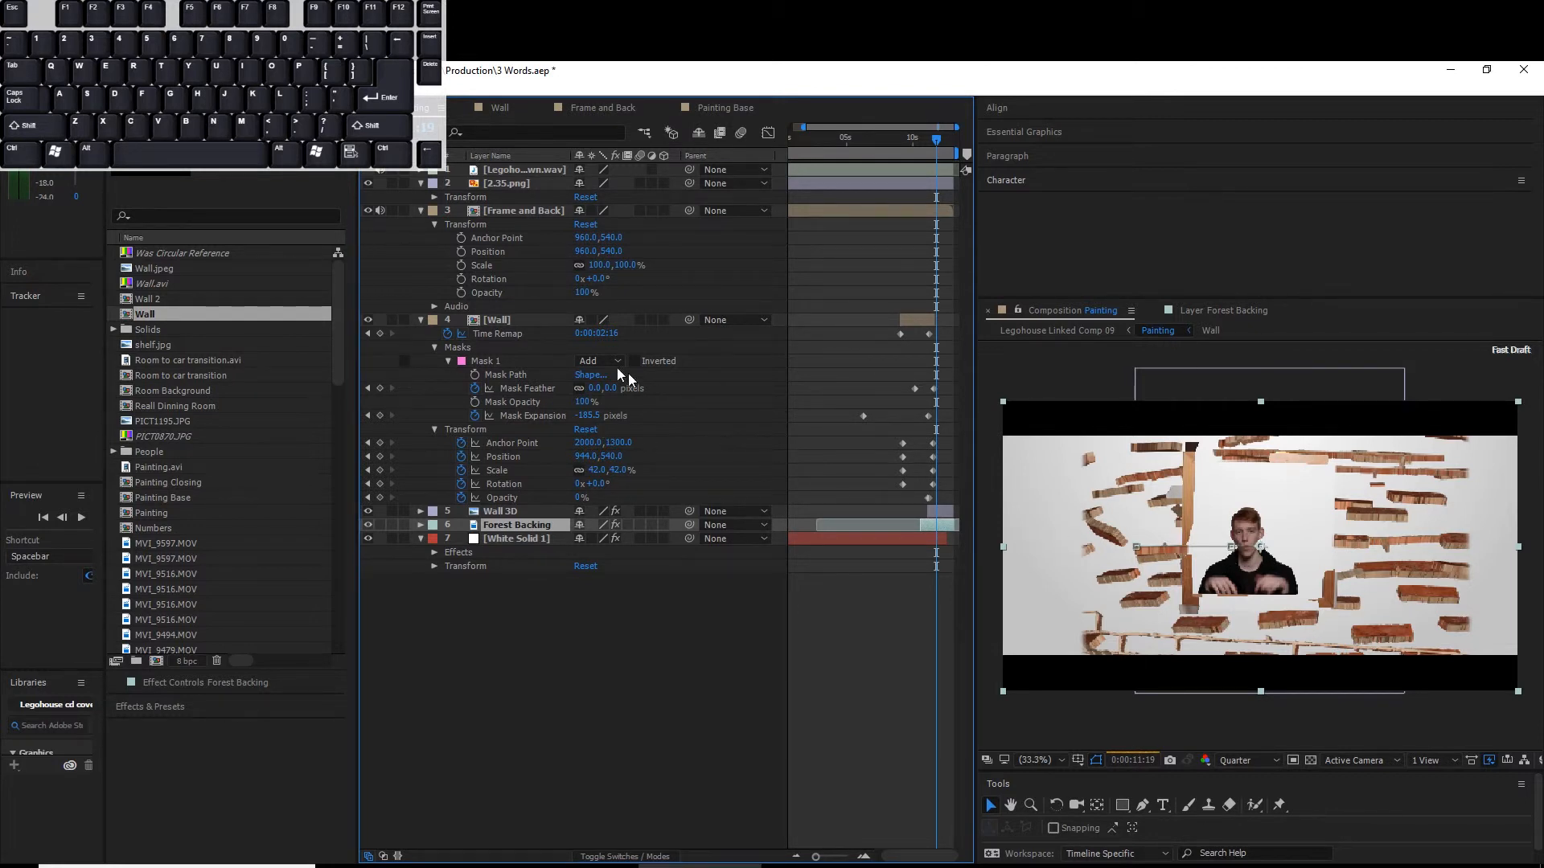
# - Compare the Wall and Frame and Back layers, trace the nested compositions down to the Frame layer in Painting Base, and return to Painting
pyautogui.click(512, 319)
pyautogui.click(522, 213)
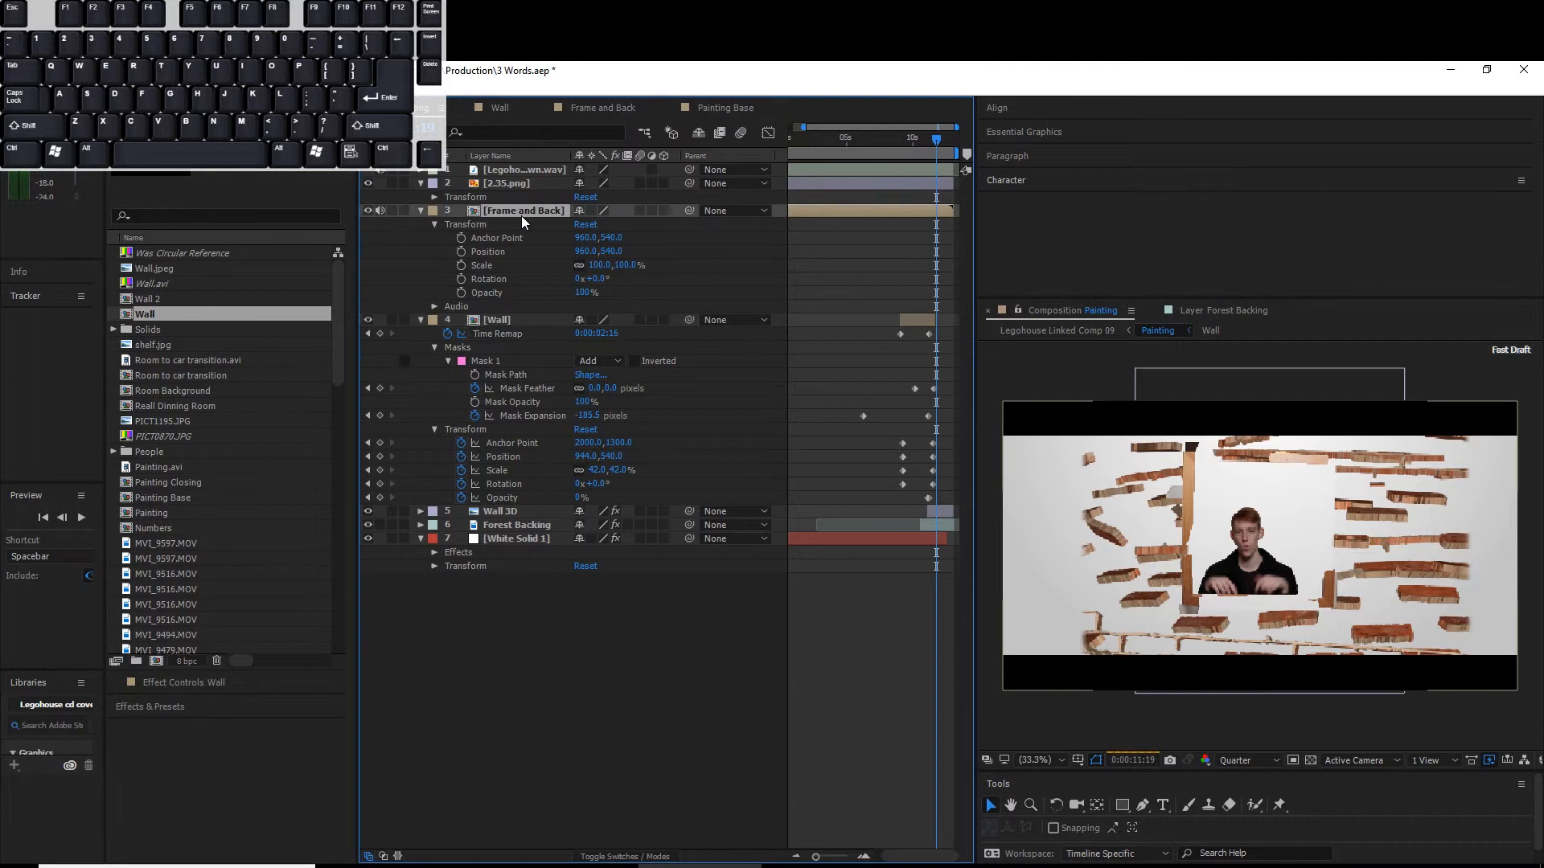
pyautogui.click(509, 319)
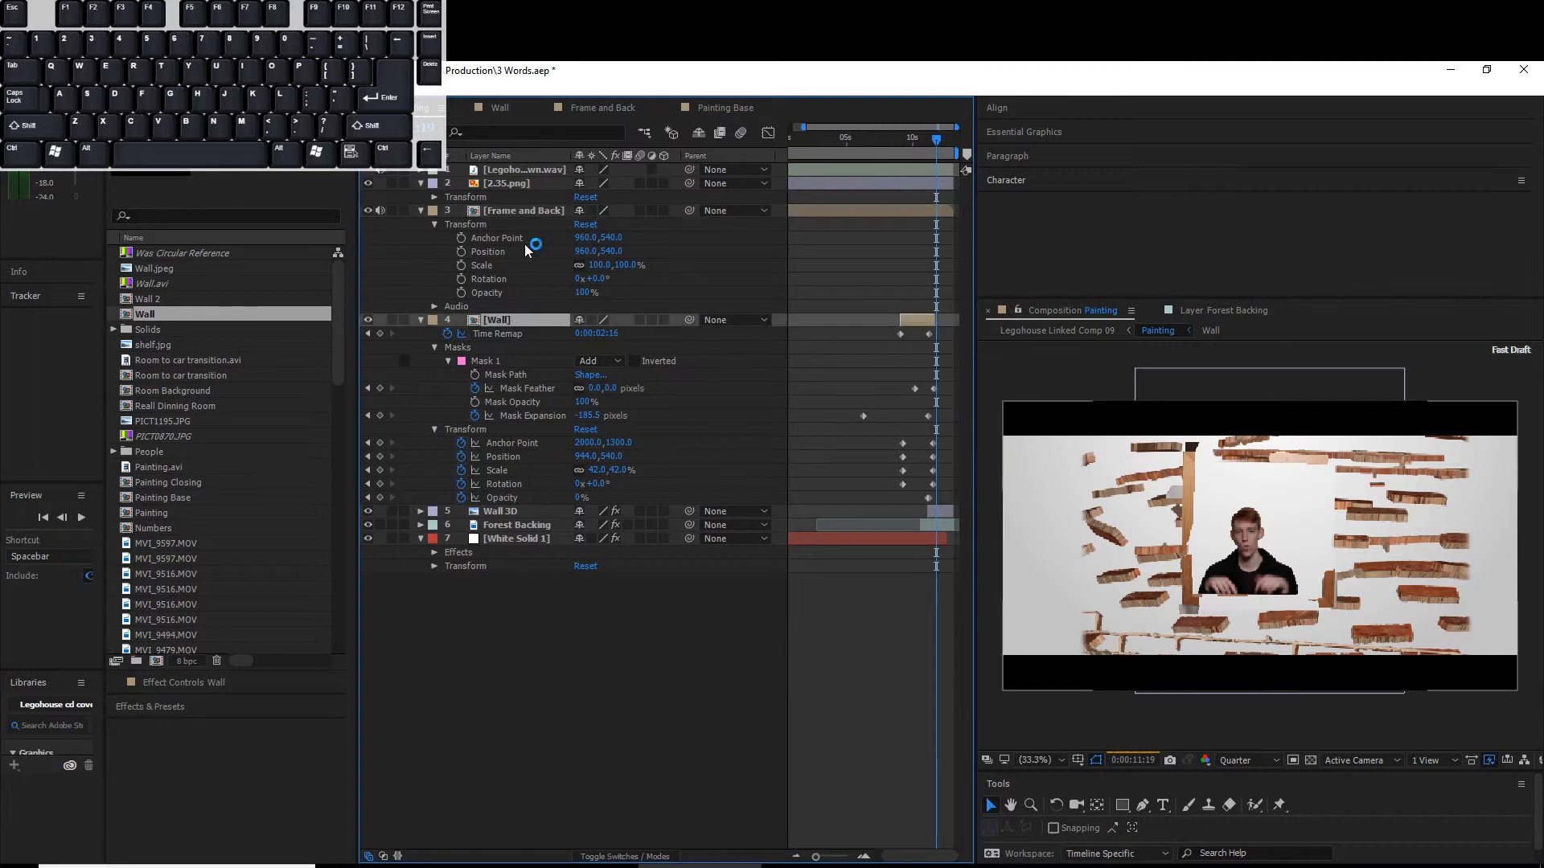
pyautogui.doubleClick(500, 207)
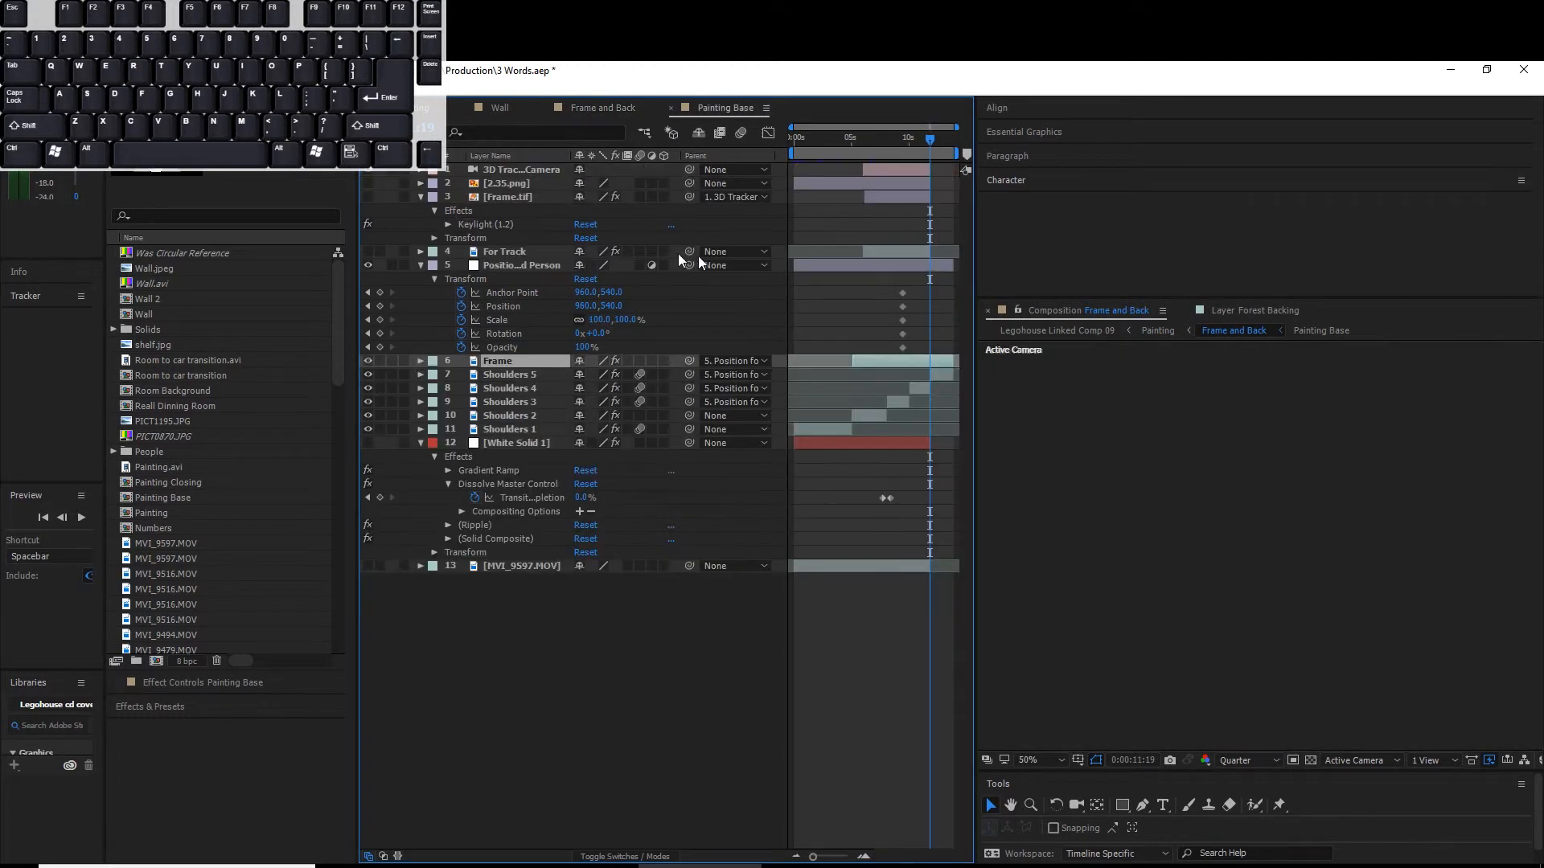
pyautogui.doubleClick(545, 361)
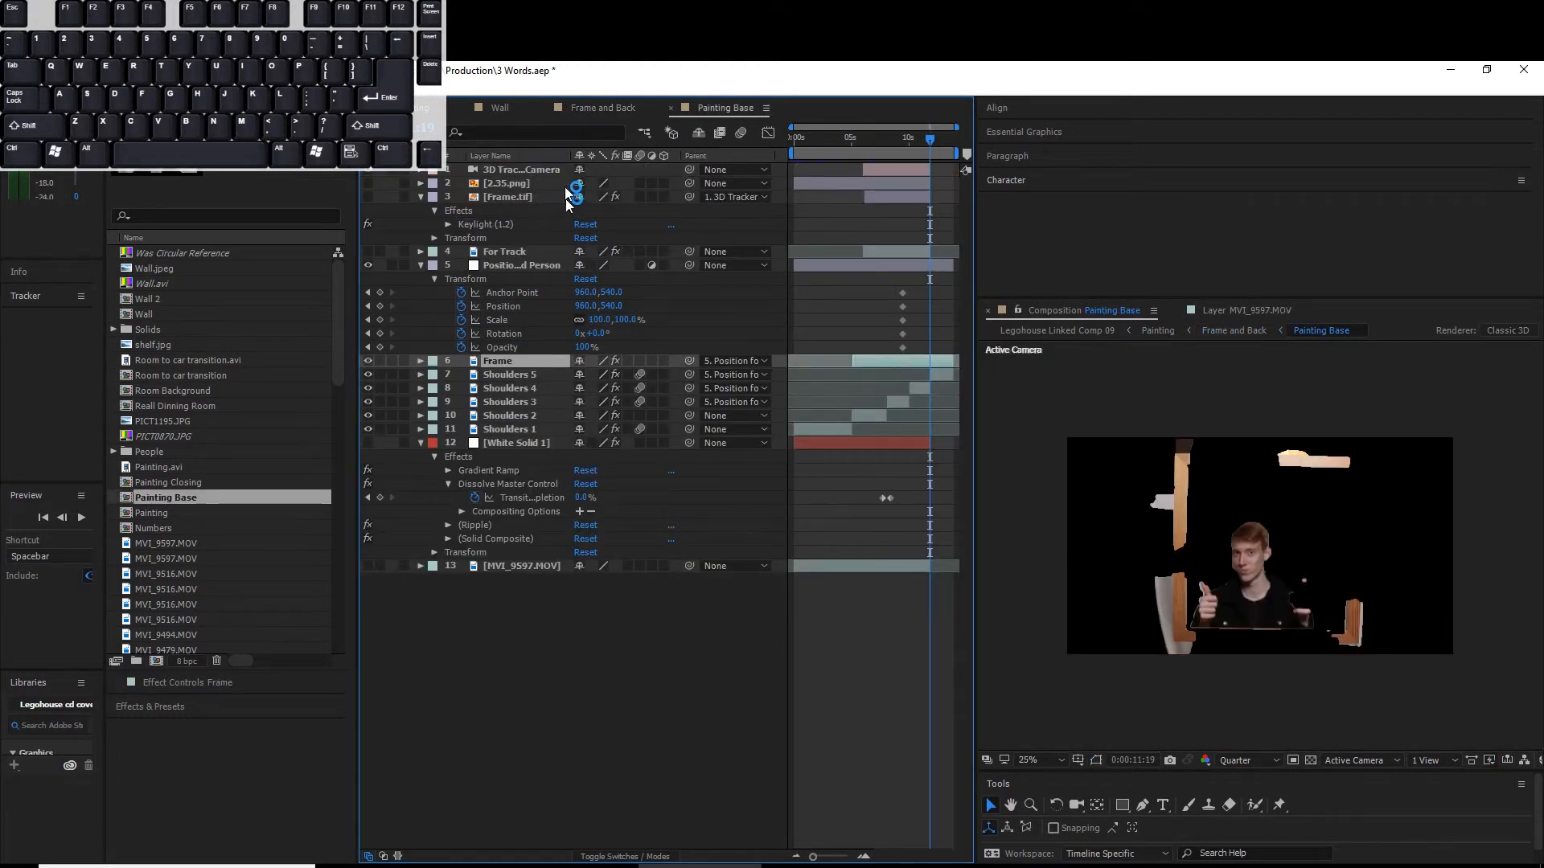
pyautogui.click(418, 108)
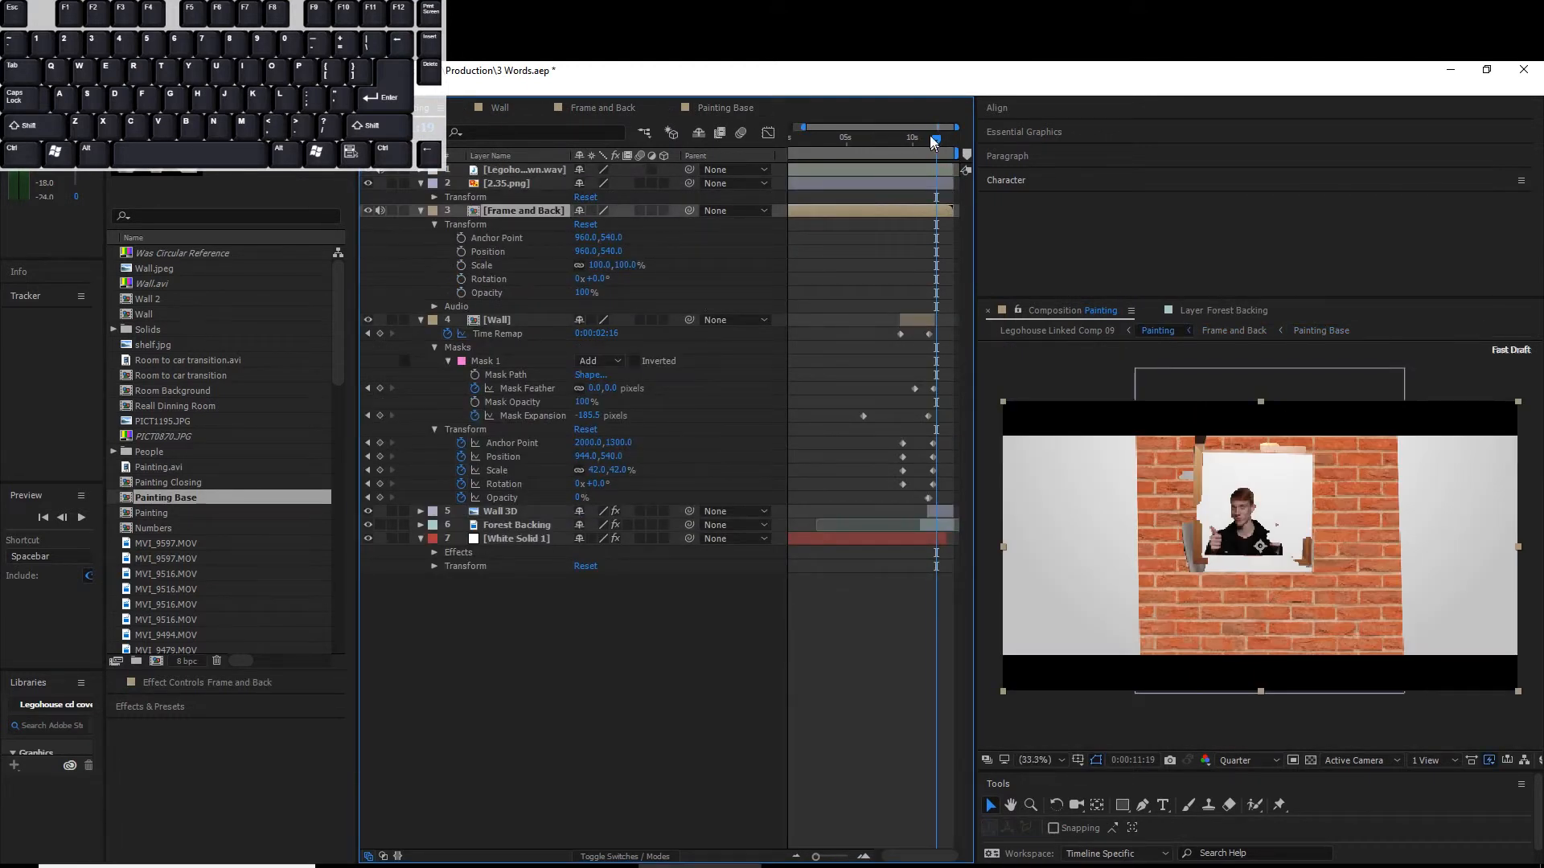
# - Scrub the Painting composition slightly back from 0:00:11:19 to review the brick-wall shot
pyautogui.moveTo(932, 138); pyautogui.dragTo(922, 141)
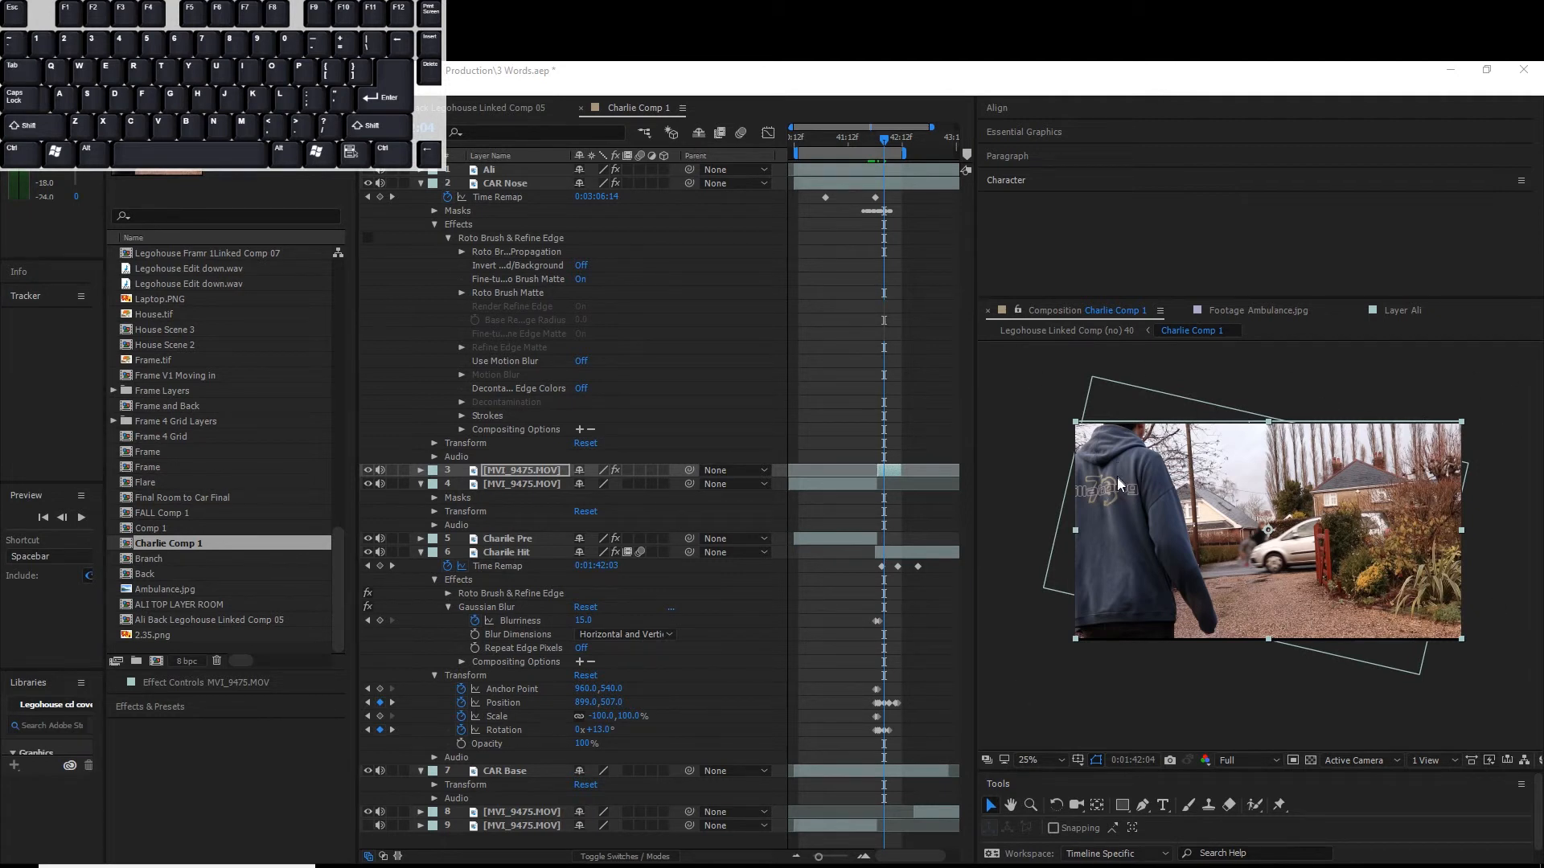
# - In the car-hit composition at 0:01:42:04, select the CAR Nose layer and examine its mask outline along the car's front and bonnet
pyautogui.press('ctrl')
pyautogui.scroll(2, 1260, 545)
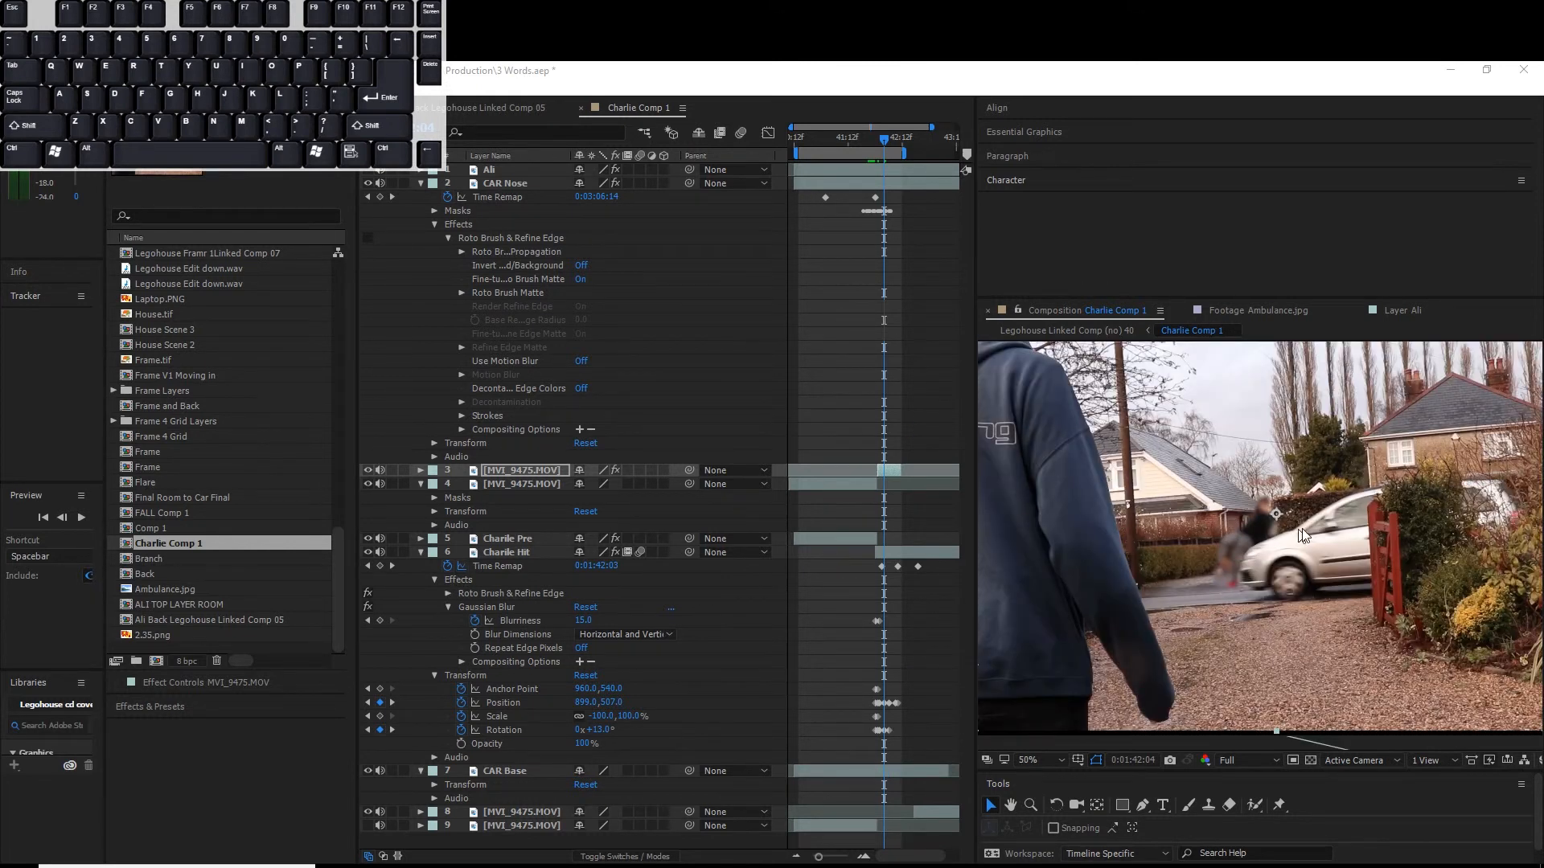
pyautogui.scroll(-2, 1250, 570)
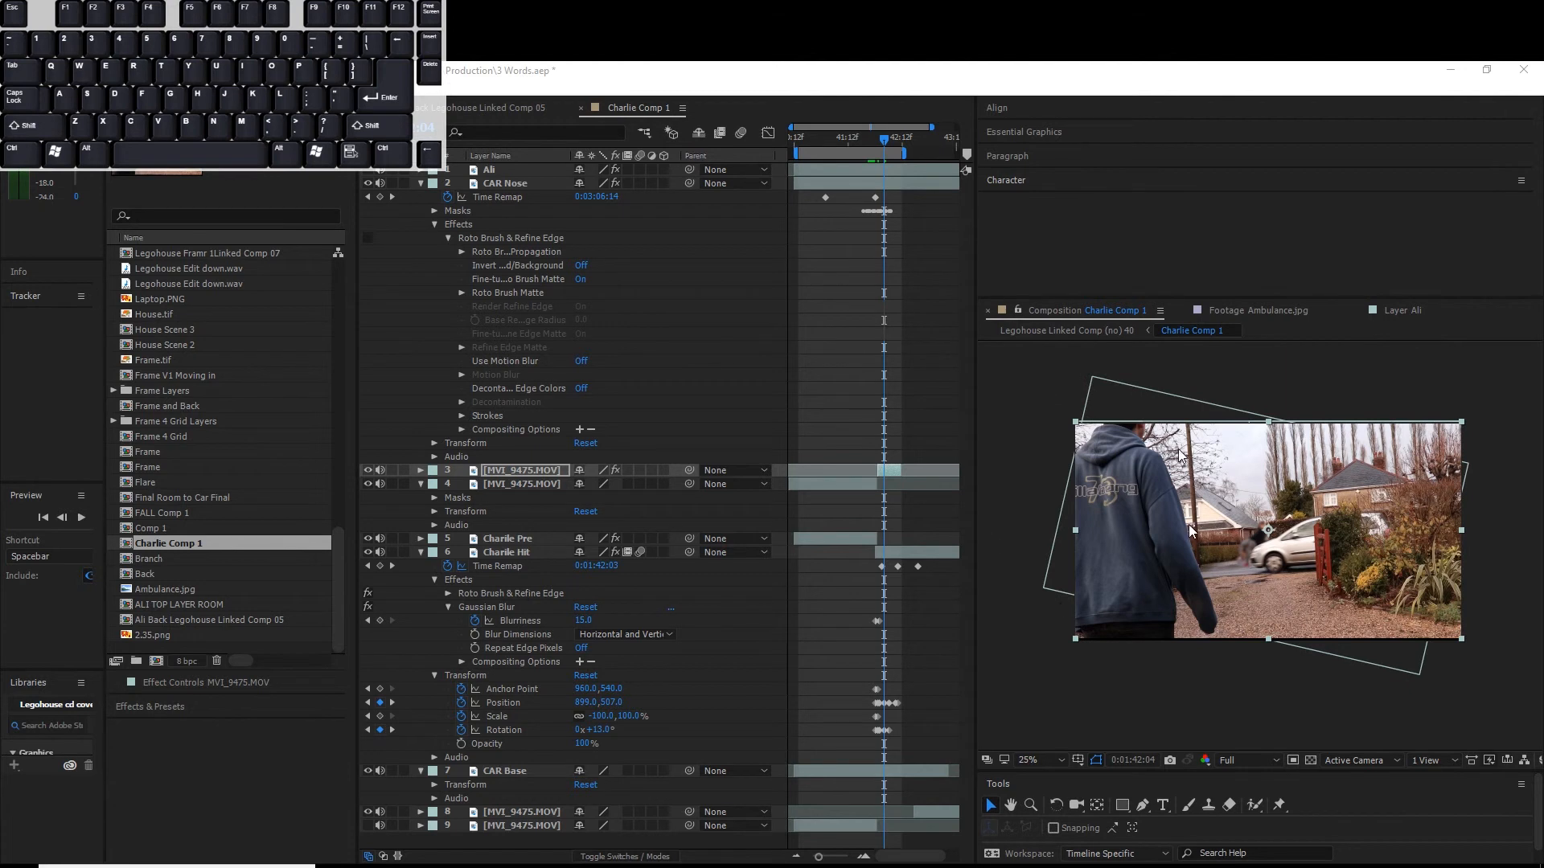
pyautogui.click(508, 183)
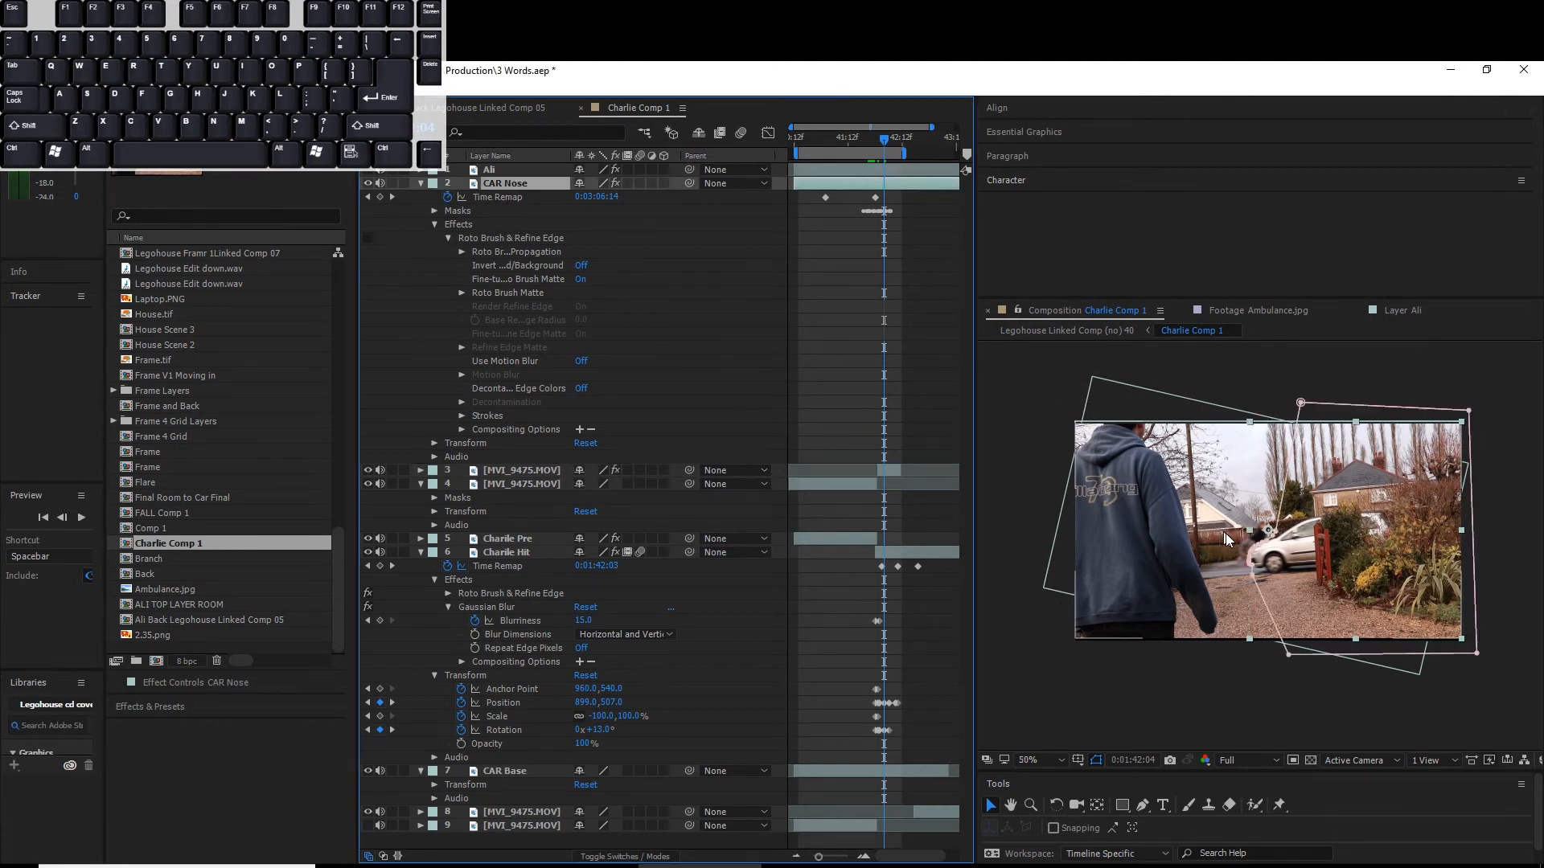
pyautogui.scroll(4, 1249, 553)
pyautogui.scroll(2, 1247, 554)
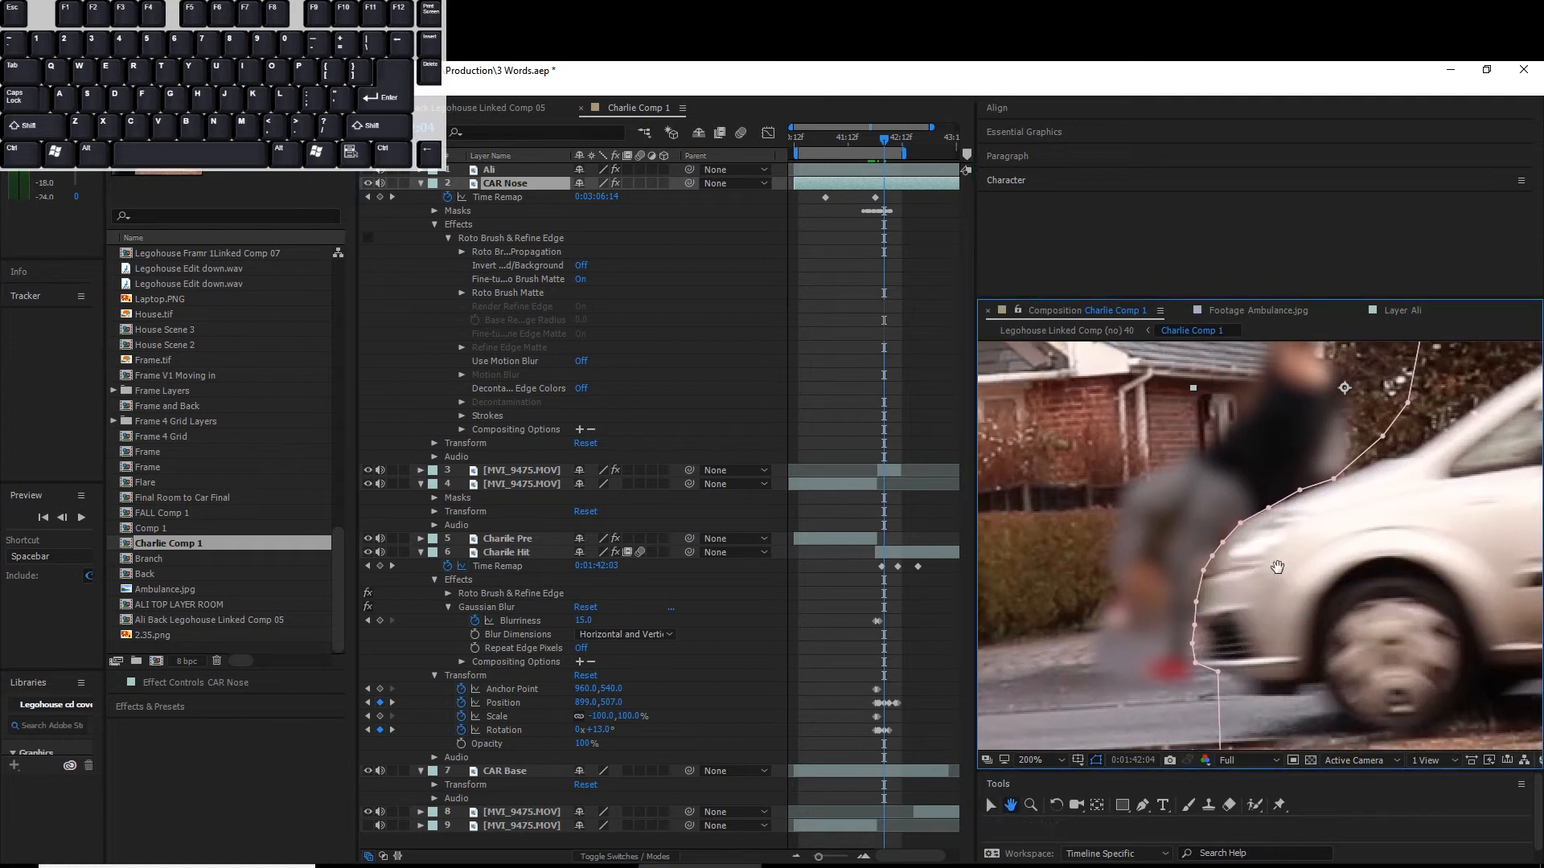
pyautogui.scroll(-2, 1261, 538)
pyautogui.scroll(-2, 1387, 476)
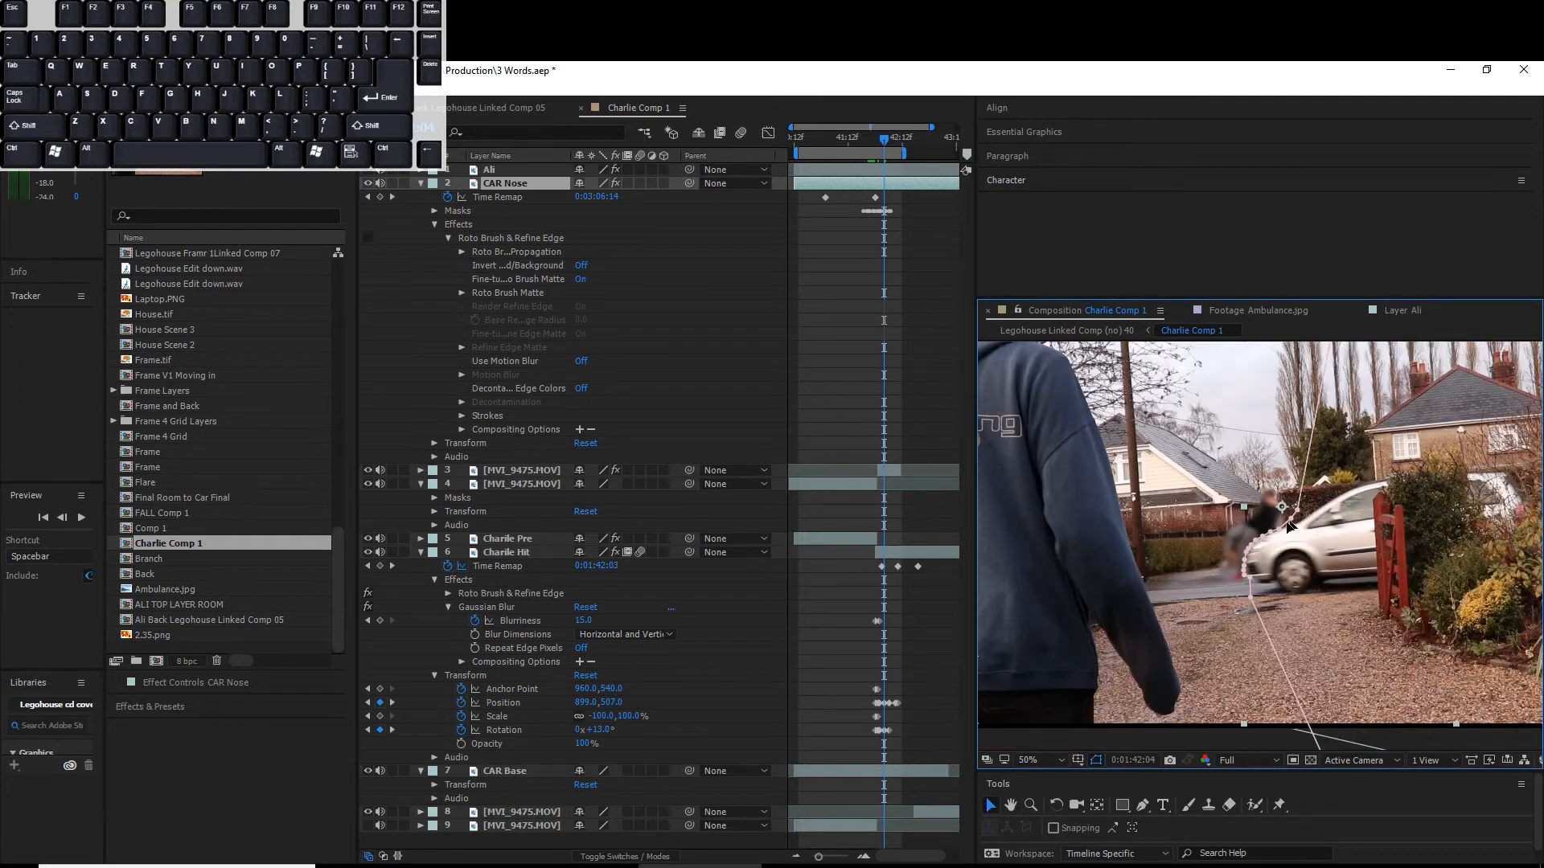
pyautogui.scroll(-2, 1448, 661)
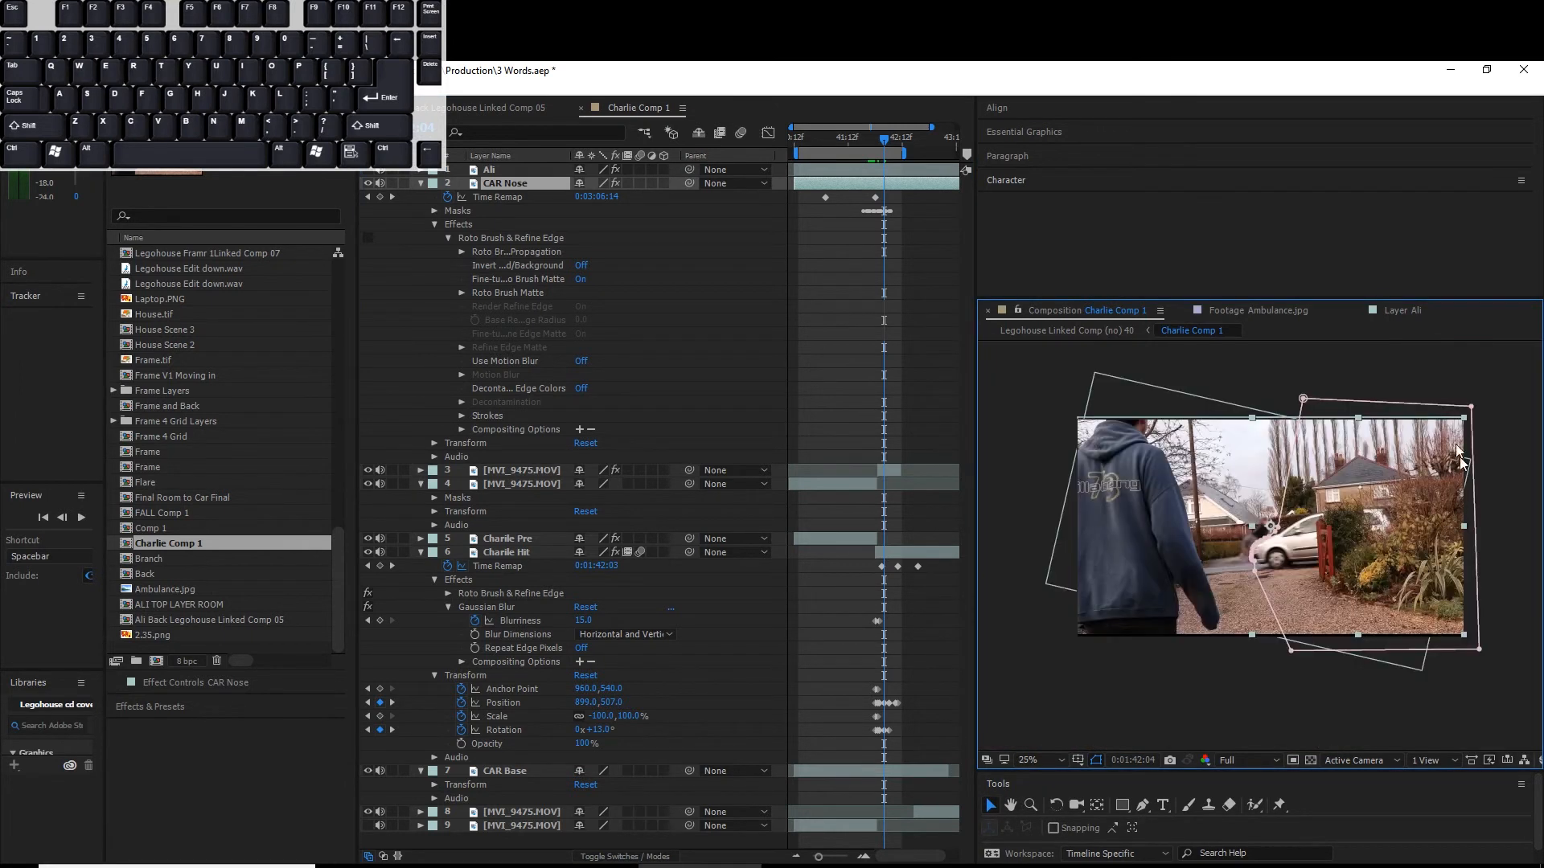
pyautogui.scroll(4, 1193, 527)
pyautogui.scroll(4, 1193, 526)
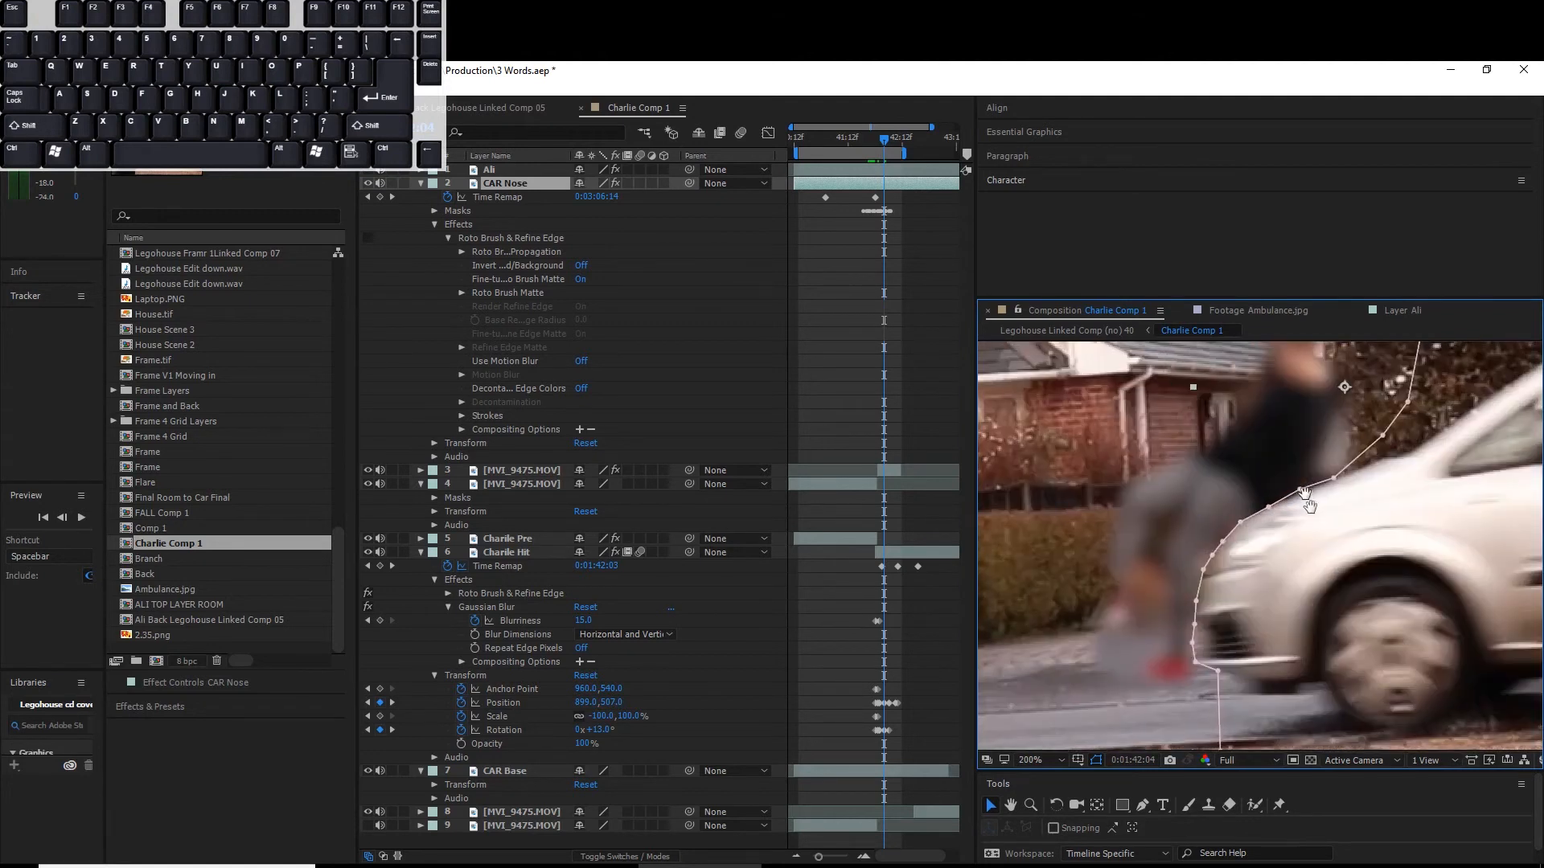
# - Select the top layer and inspect the blurred figure in front of the car at close range without the mask outline
pyautogui.click(517, 170)
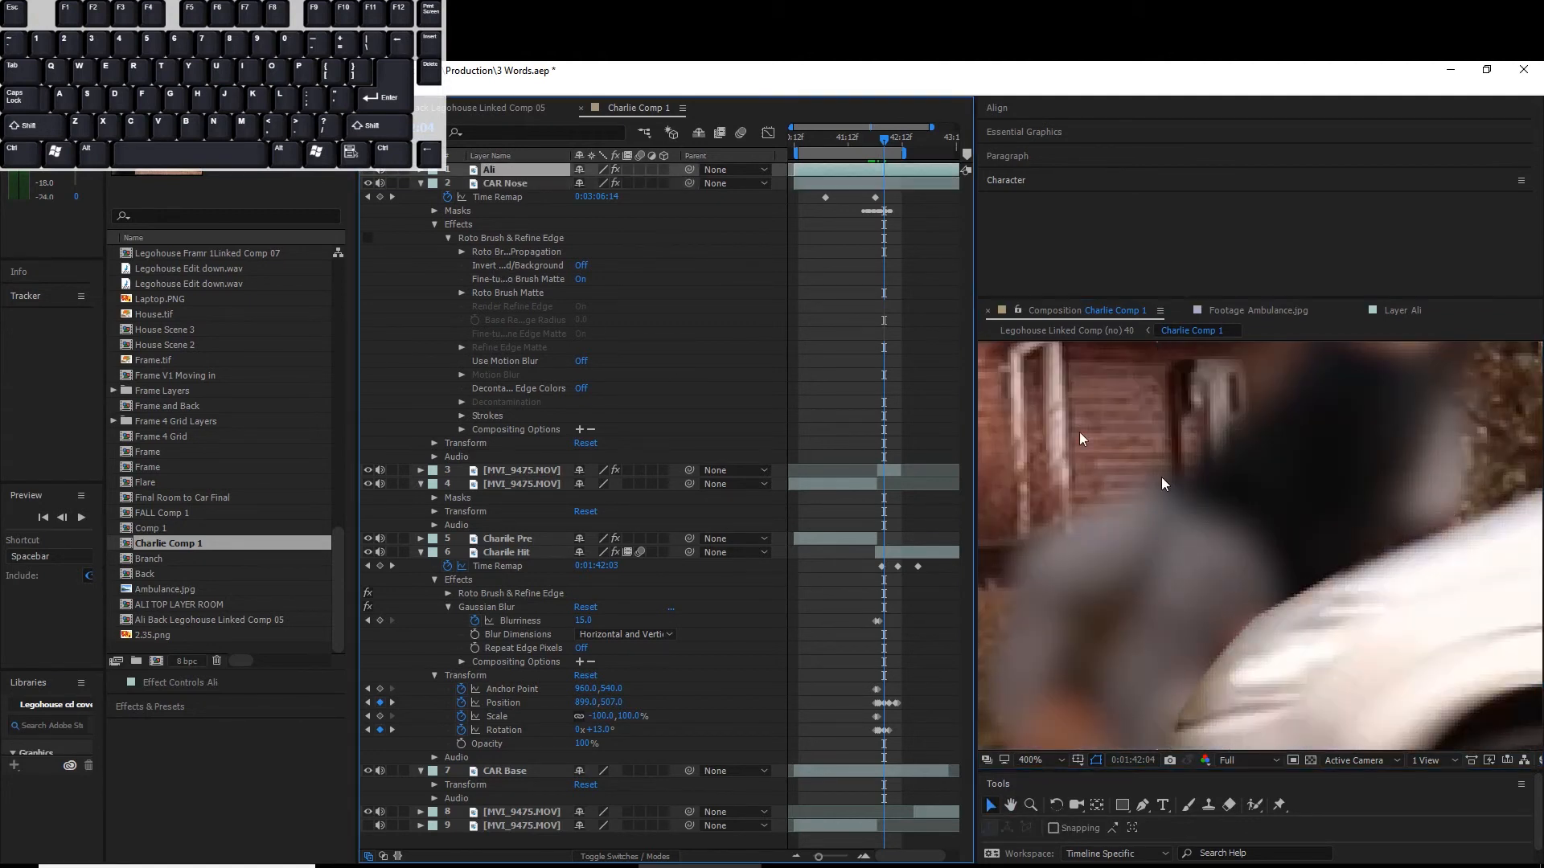
pyautogui.moveTo(1326, 660); pyautogui.dragTo(1318, 548)
pyautogui.scroll(-10, 1242, 580)
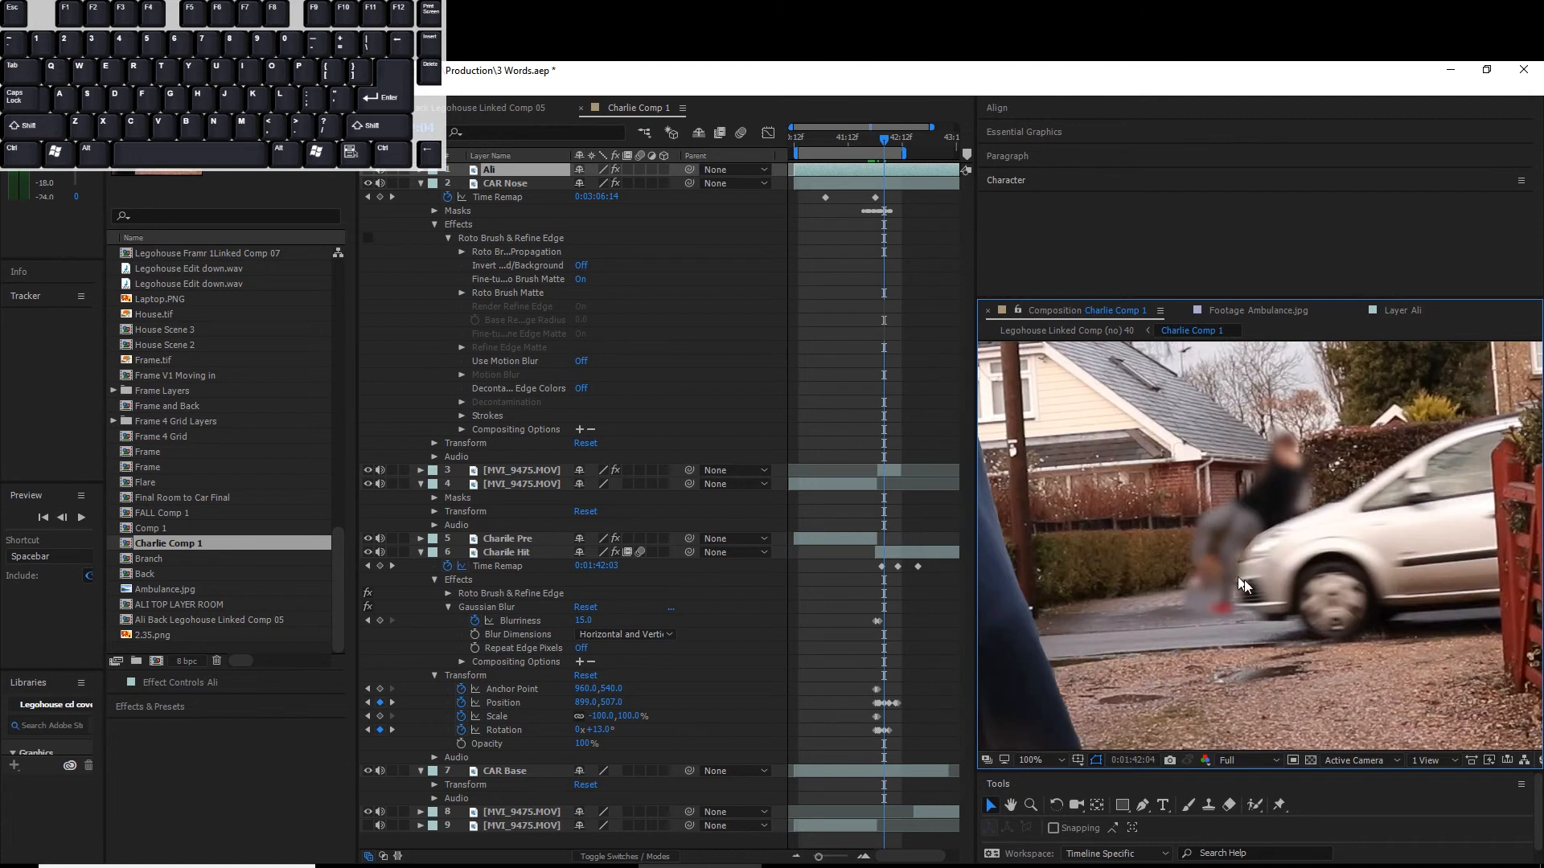
pyautogui.scroll(8, 1234, 506)
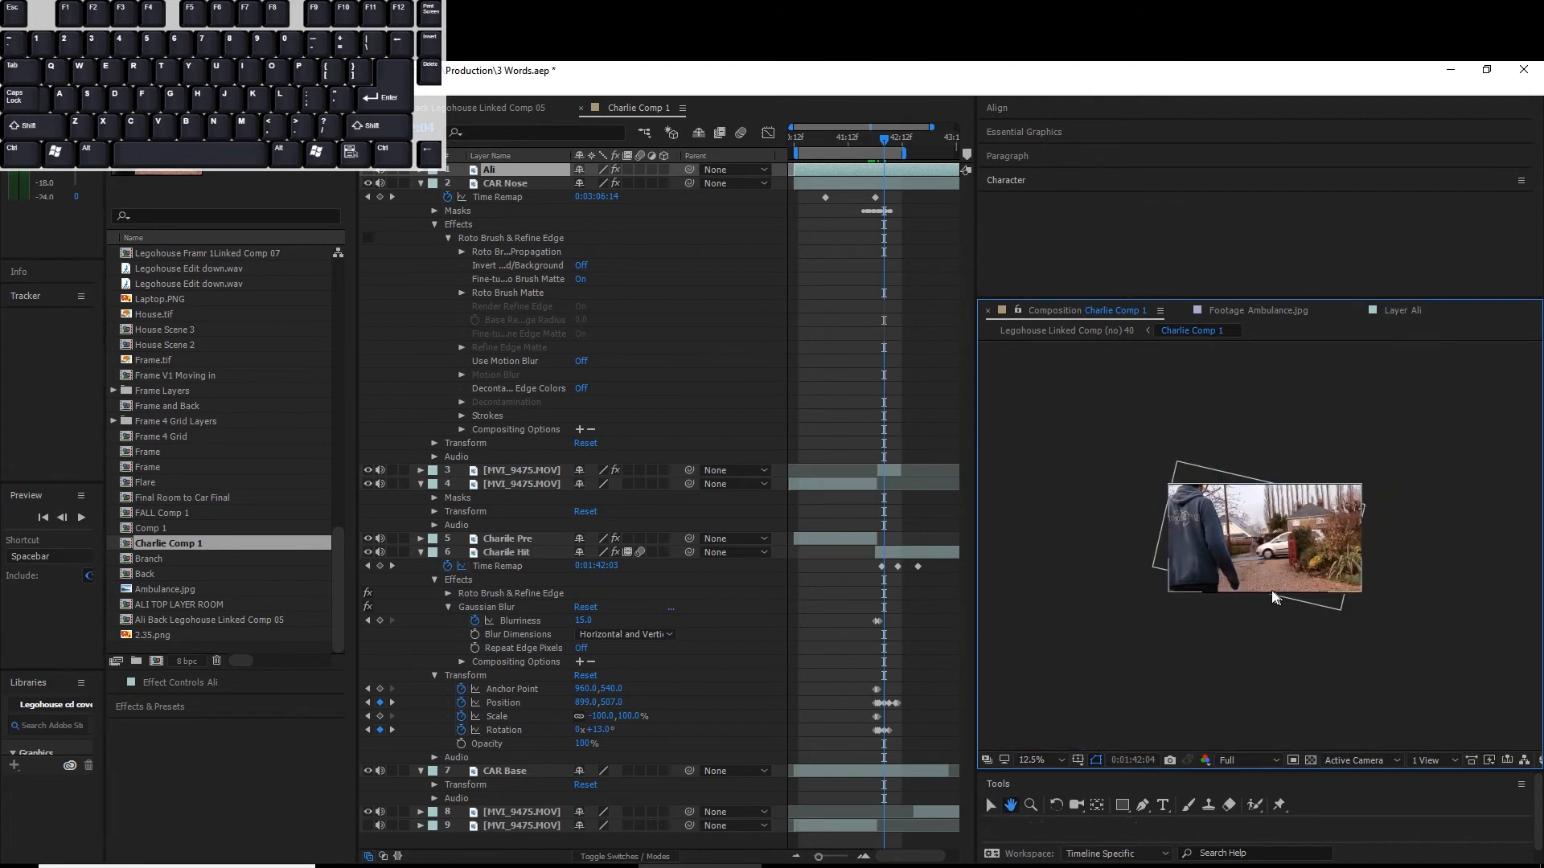
pyautogui.moveTo(1257, 487); pyautogui.dragTo(1271, 354)
pyautogui.moveTo(1306, 644); pyautogui.dragTo(1260, 450)
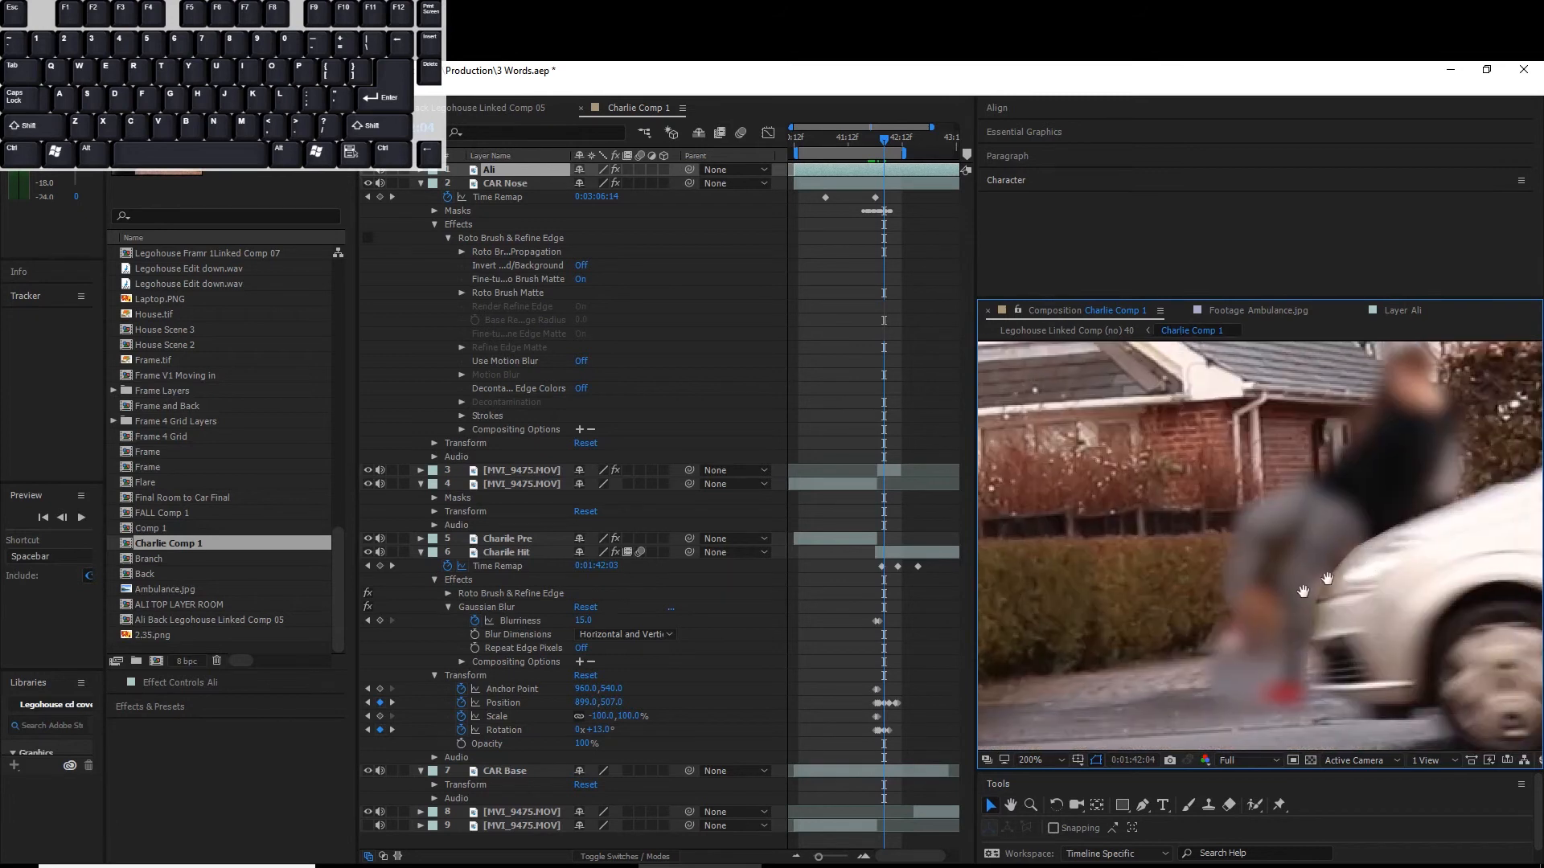
# - Select layer 6, the time-remapped hit layer, and advance three frames to 0:01:42:07
pyautogui.click(506, 552)
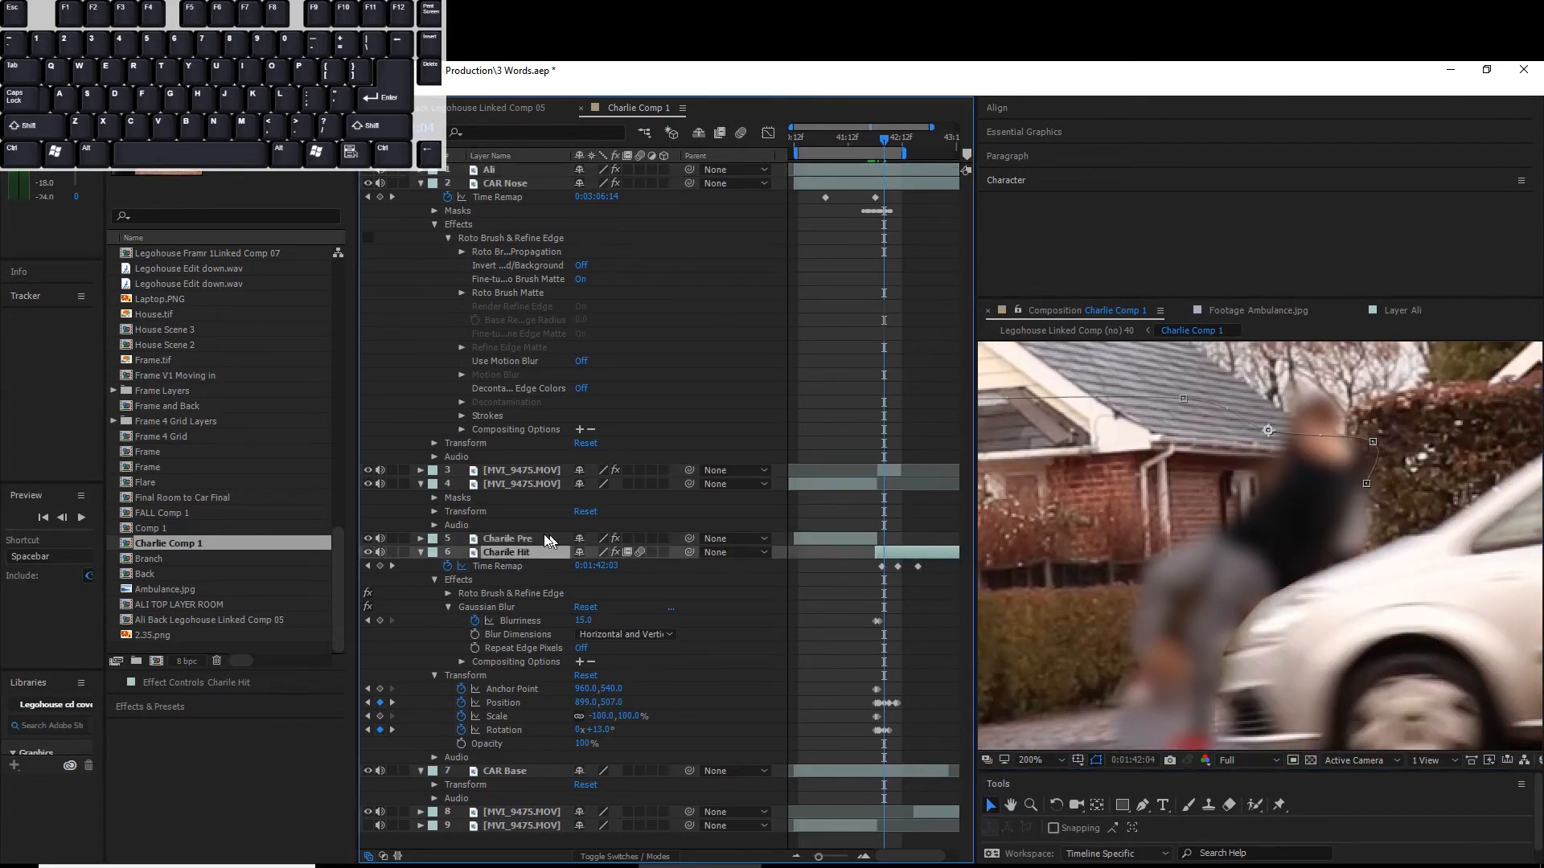
pyautogui.scroll(-1, 1397, 520)
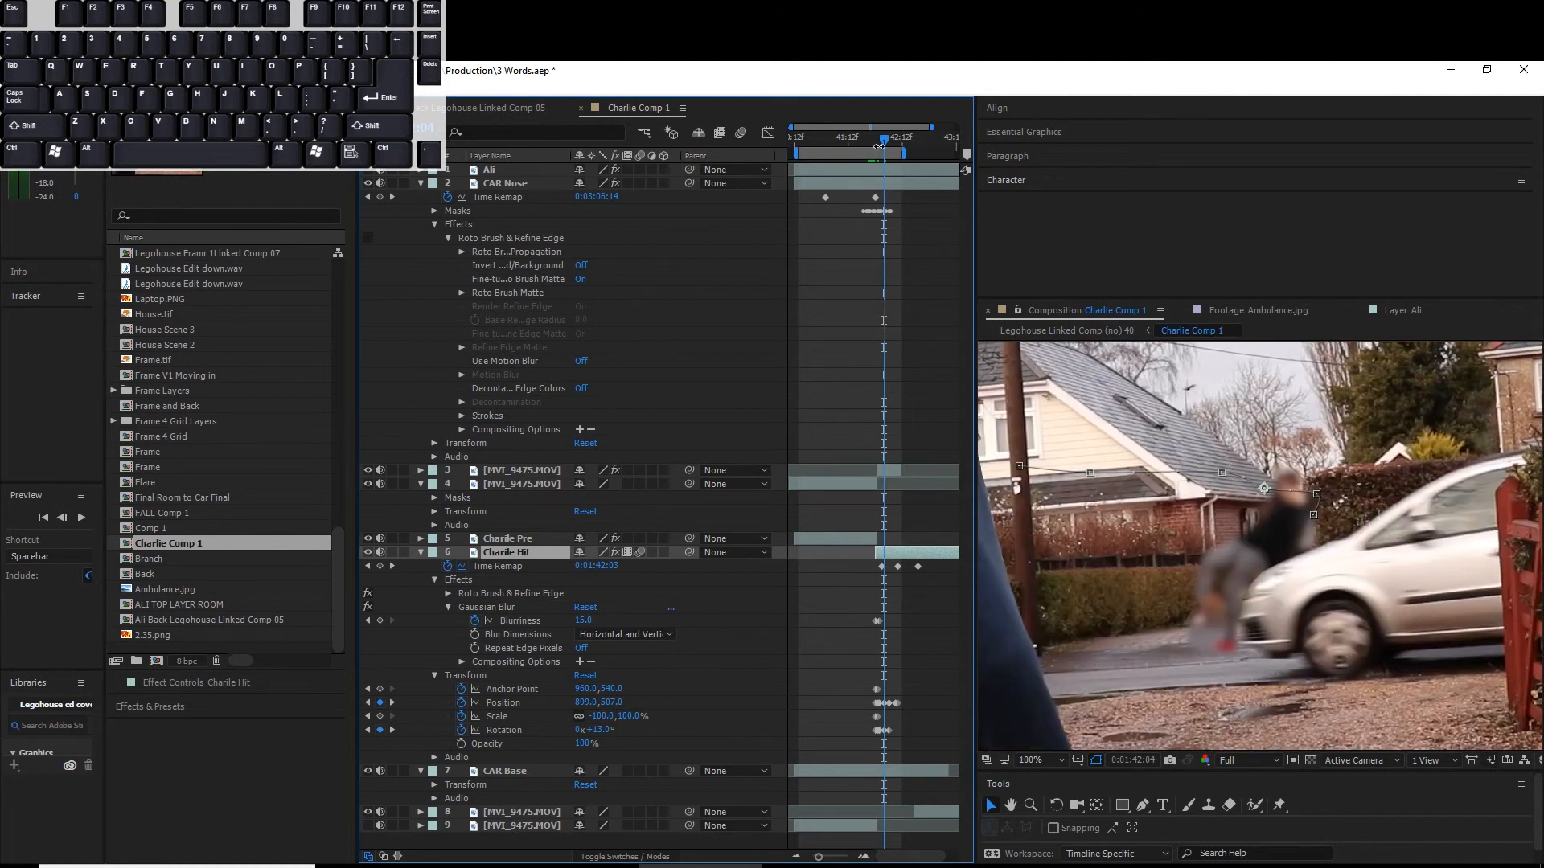
pyautogui.press('pagedown')
pyautogui.press('pagedown')
pyautogui.press('pagedown')
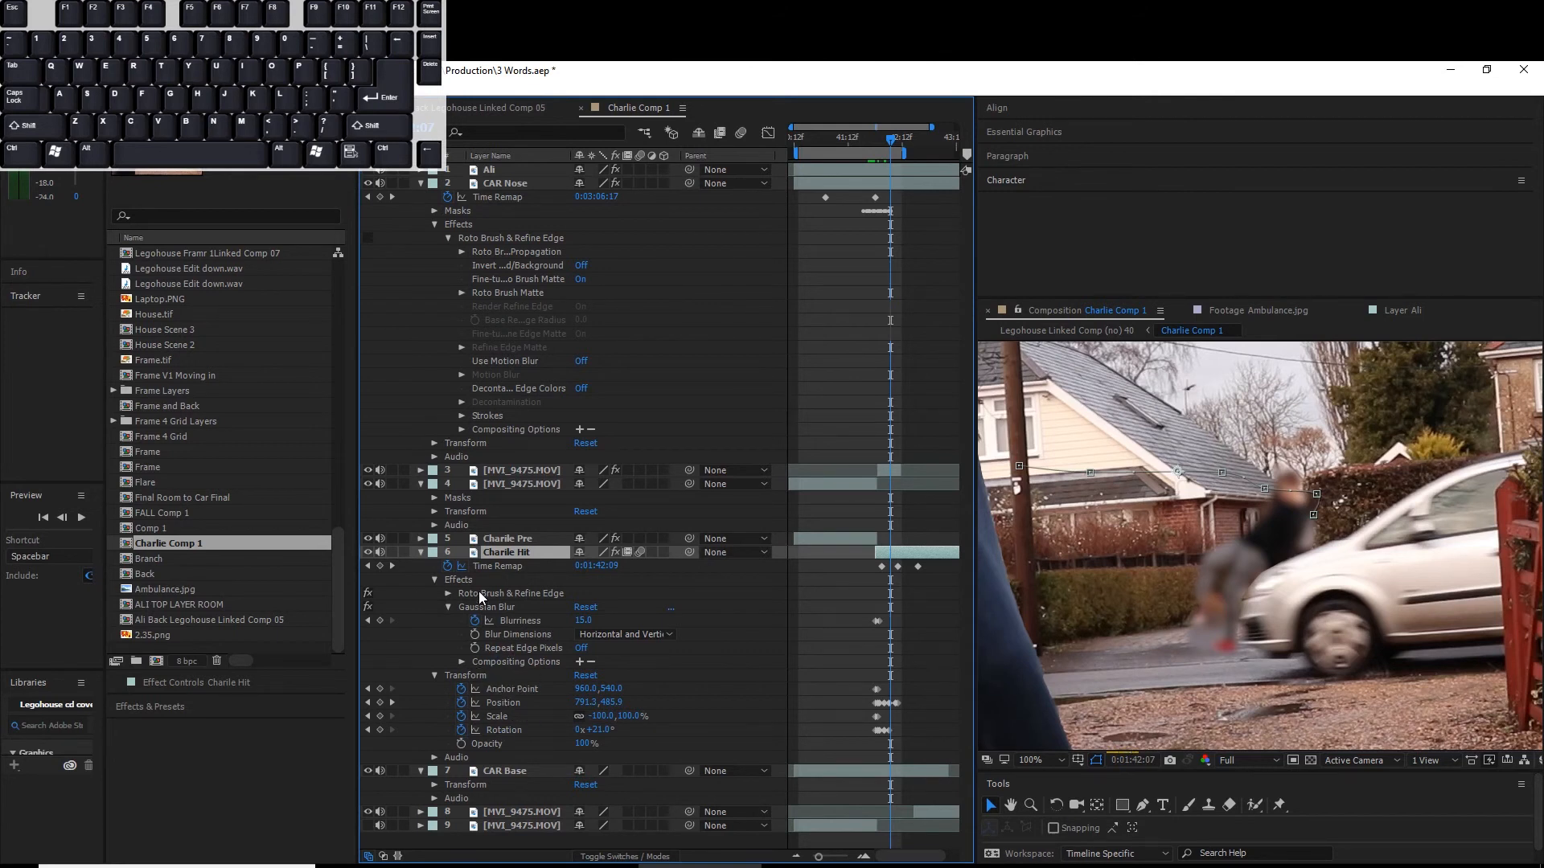
# - Select layer 6's Time Remap keyframes and examine the figure's contact with the car at 0:01:42:07, close up and in the wider shot
pyautogui.click(499, 567)
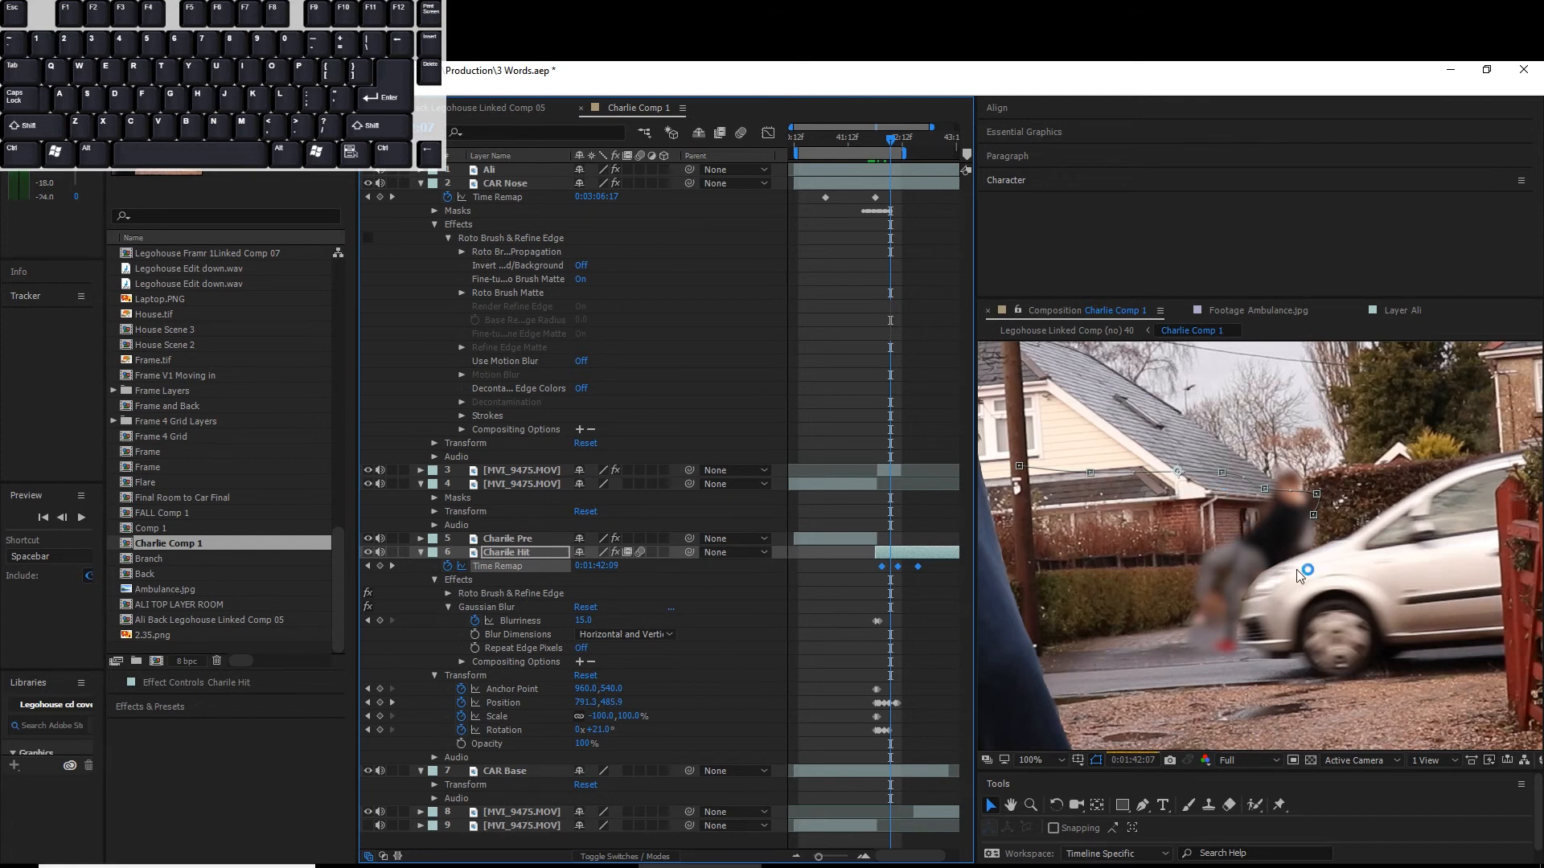
pyautogui.scroll(-2, 1295, 568)
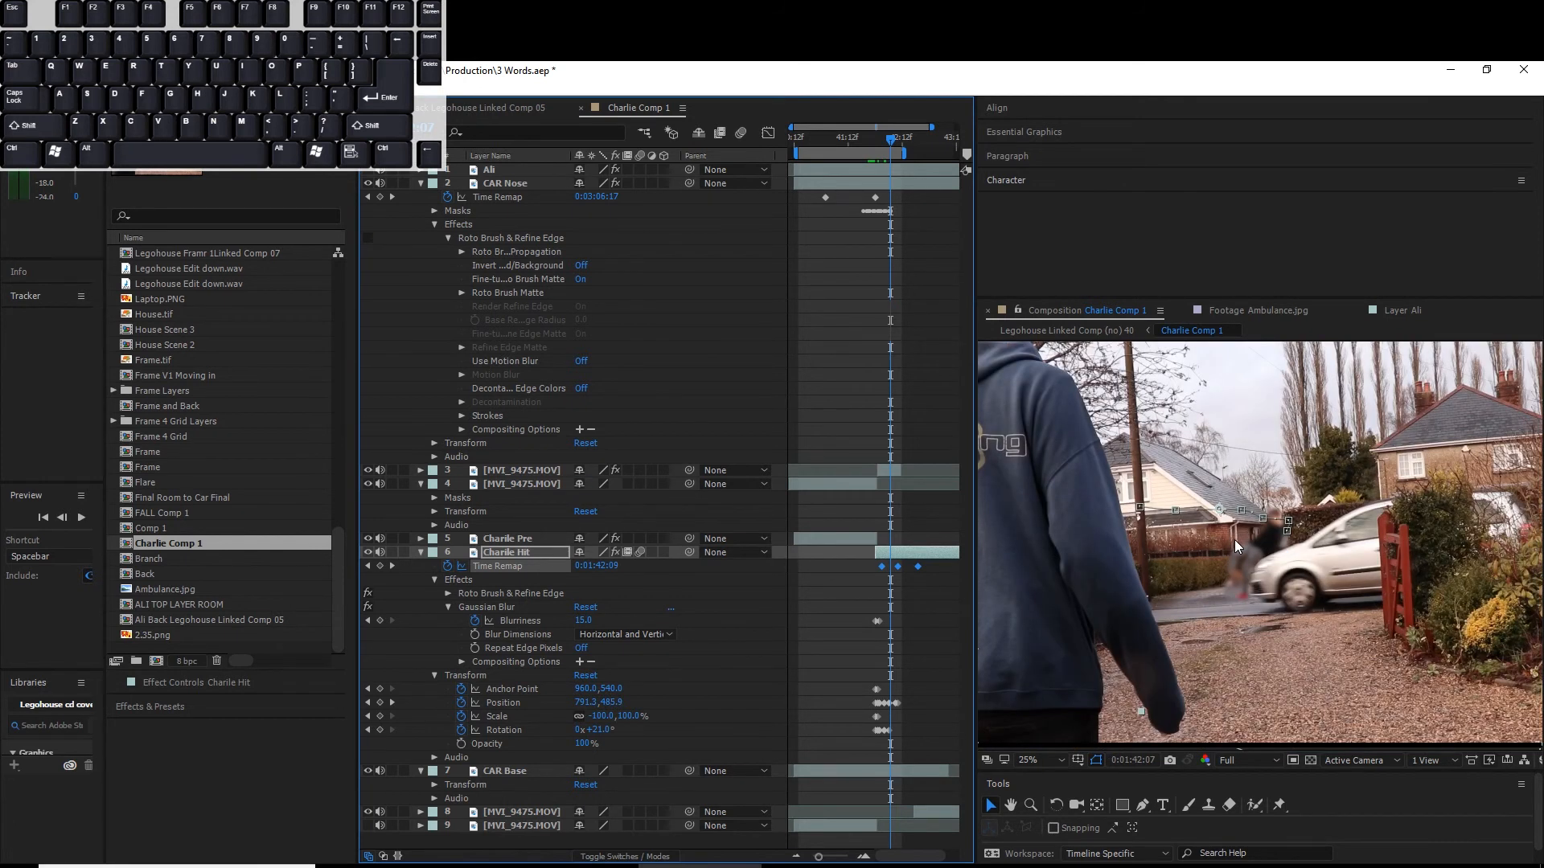
pyautogui.scroll(-2, 1233, 539)
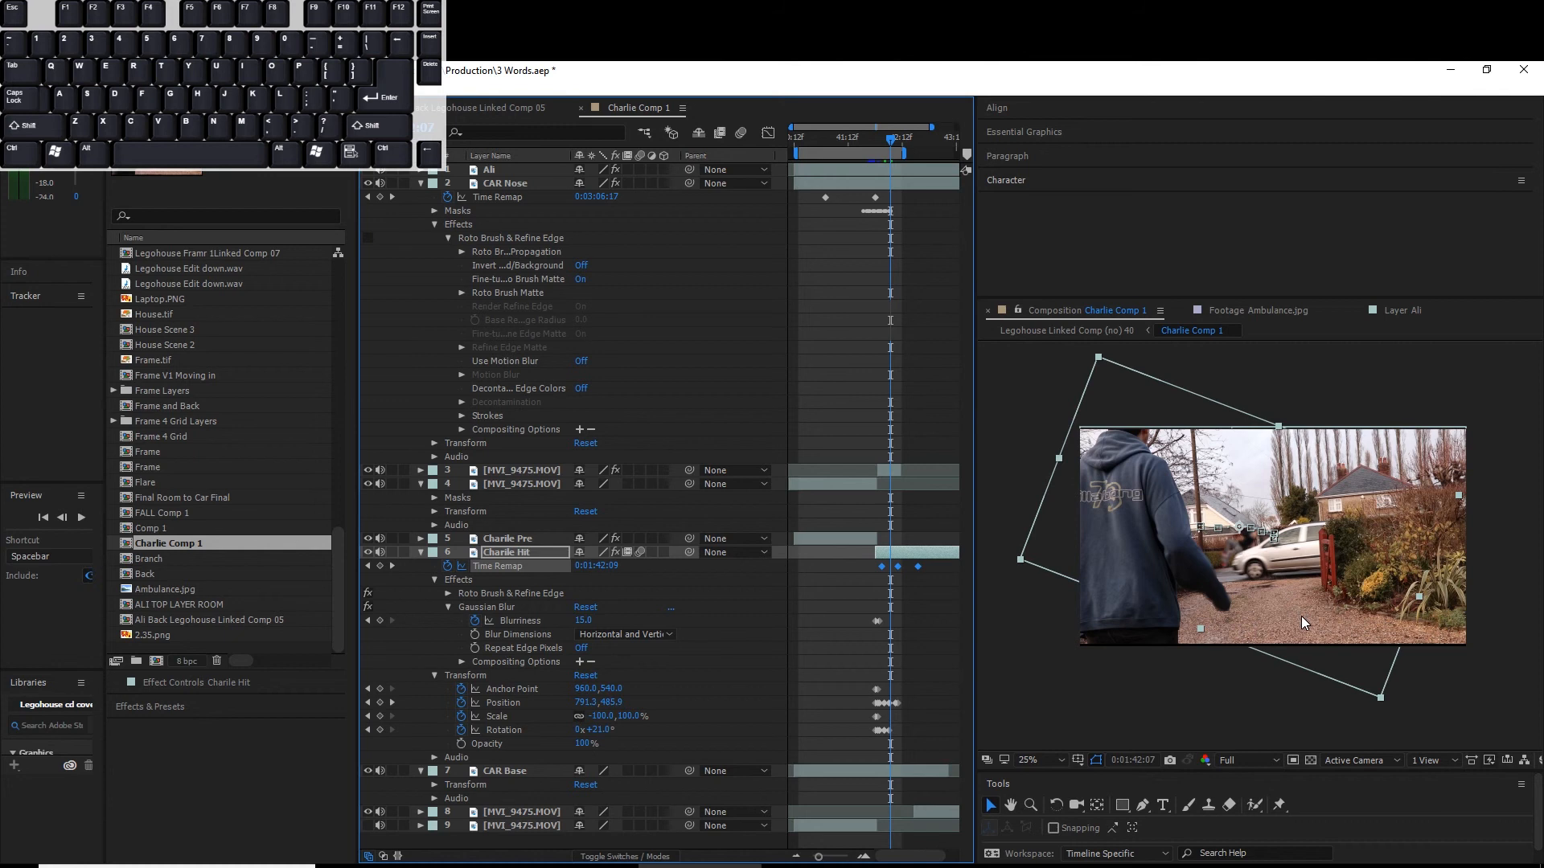
pyautogui.scroll(2, 1274, 598)
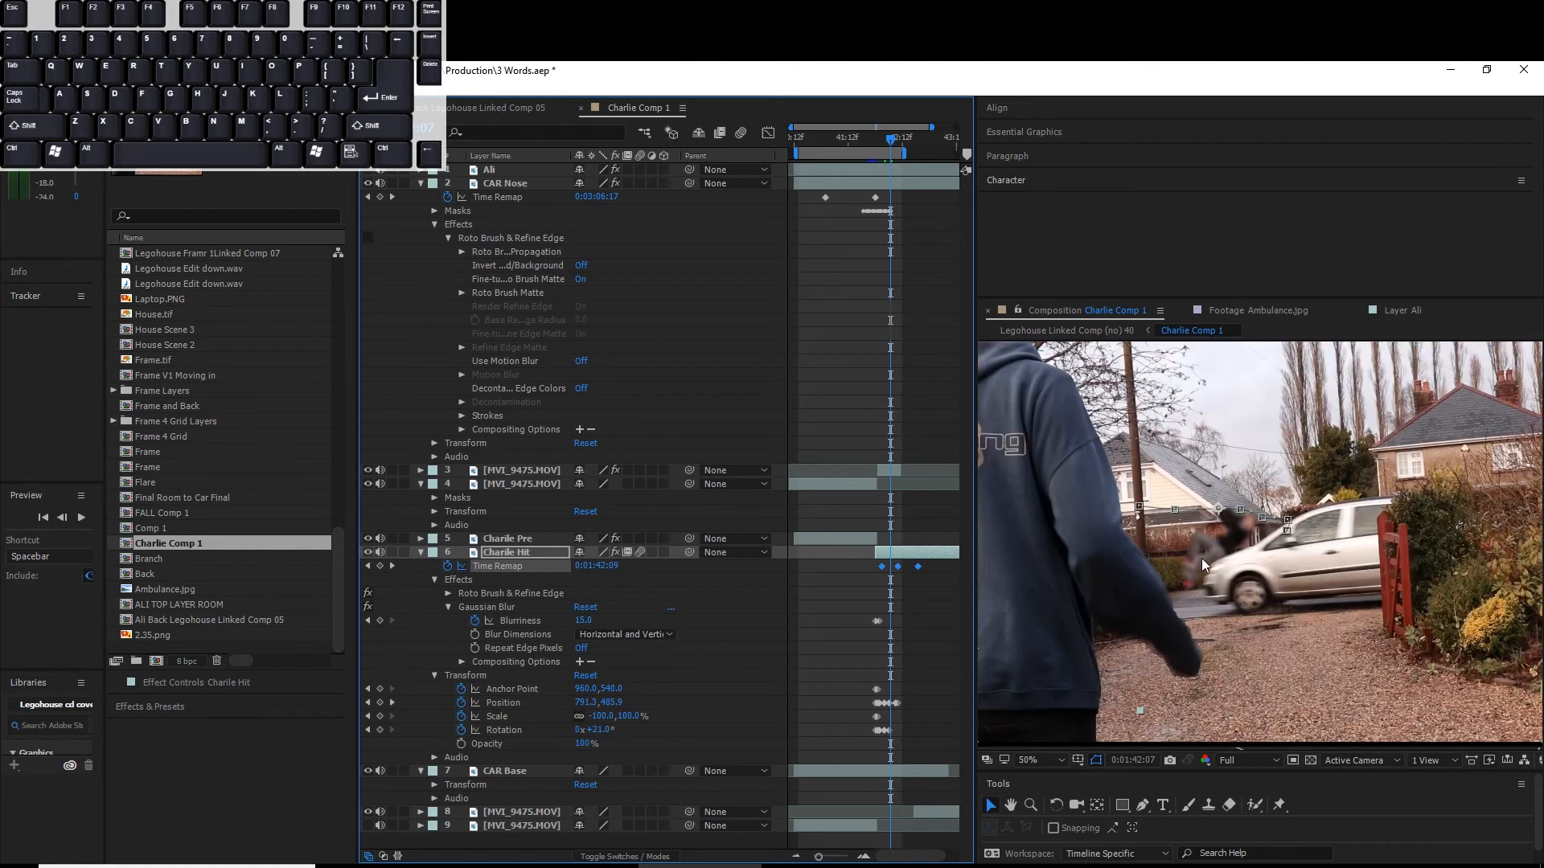
pyautogui.scroll(2, 1203, 561)
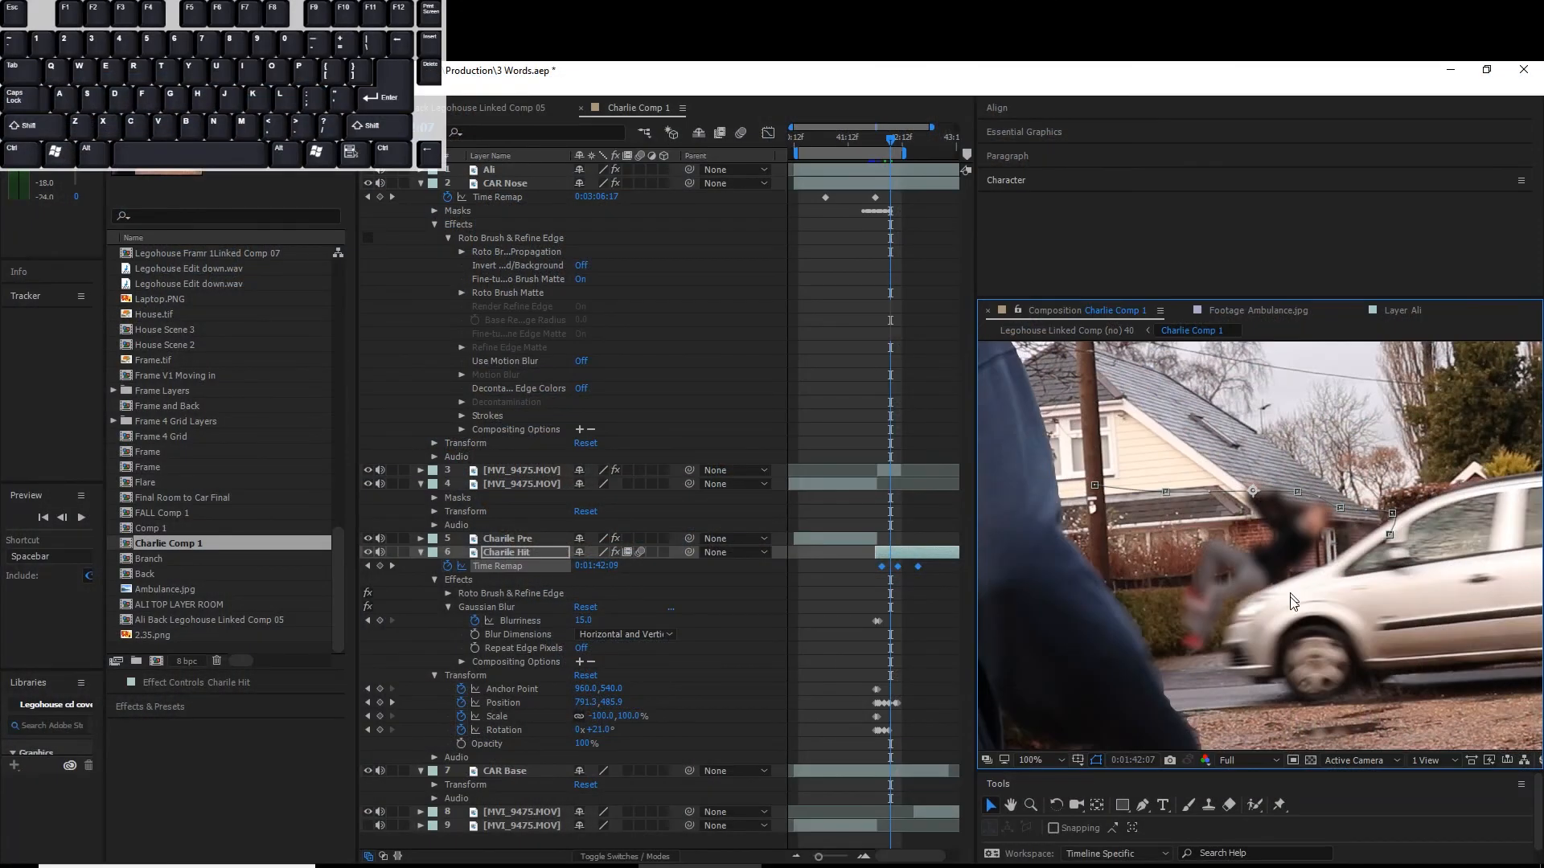
pyautogui.scroll(-2, 1292, 605)
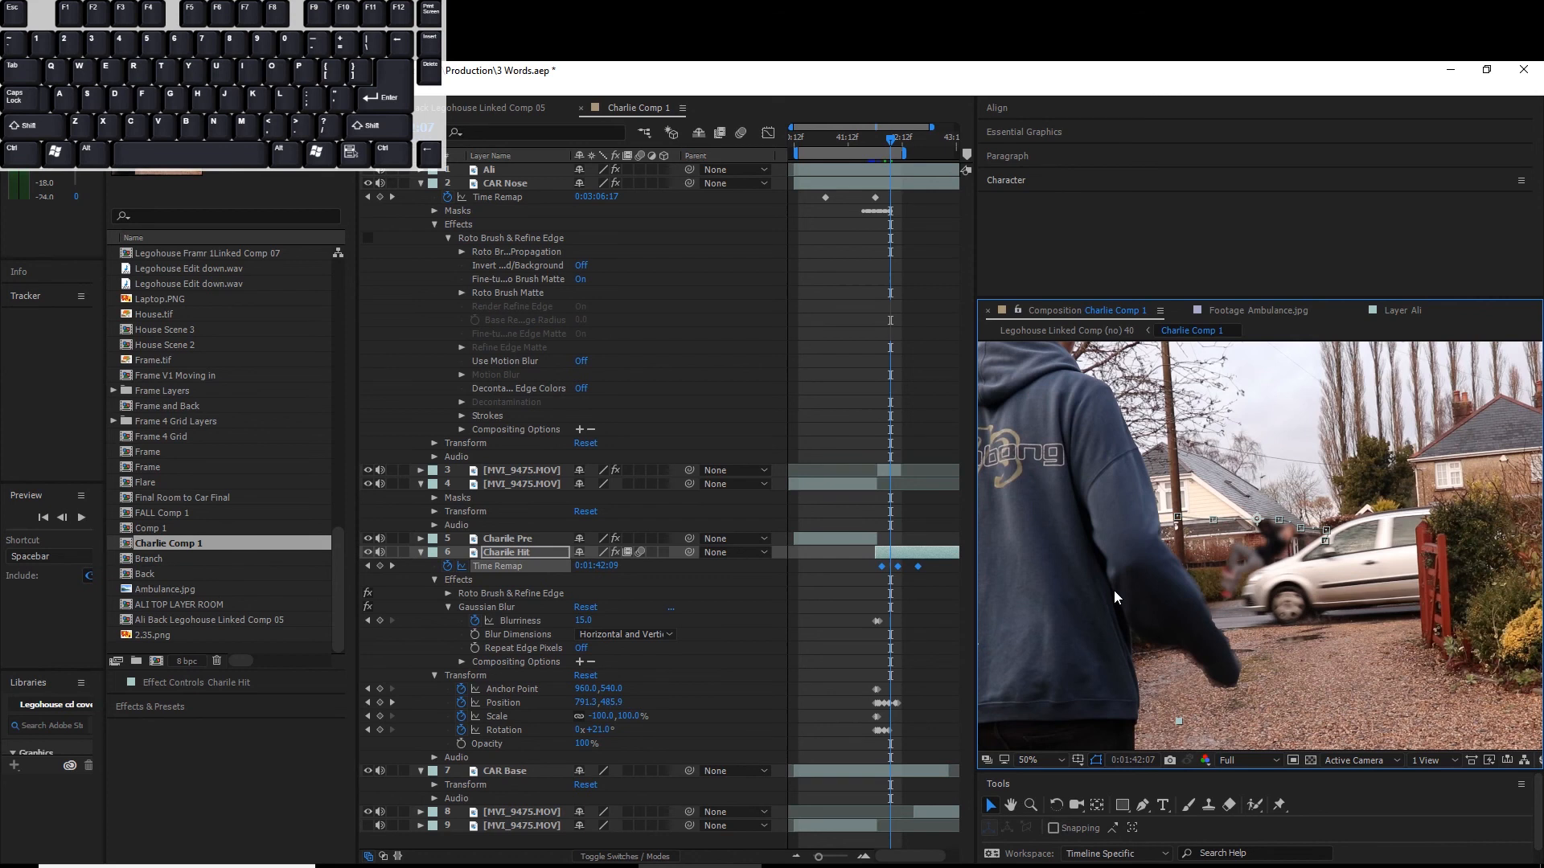
pyautogui.scroll(2, 1256, 538)
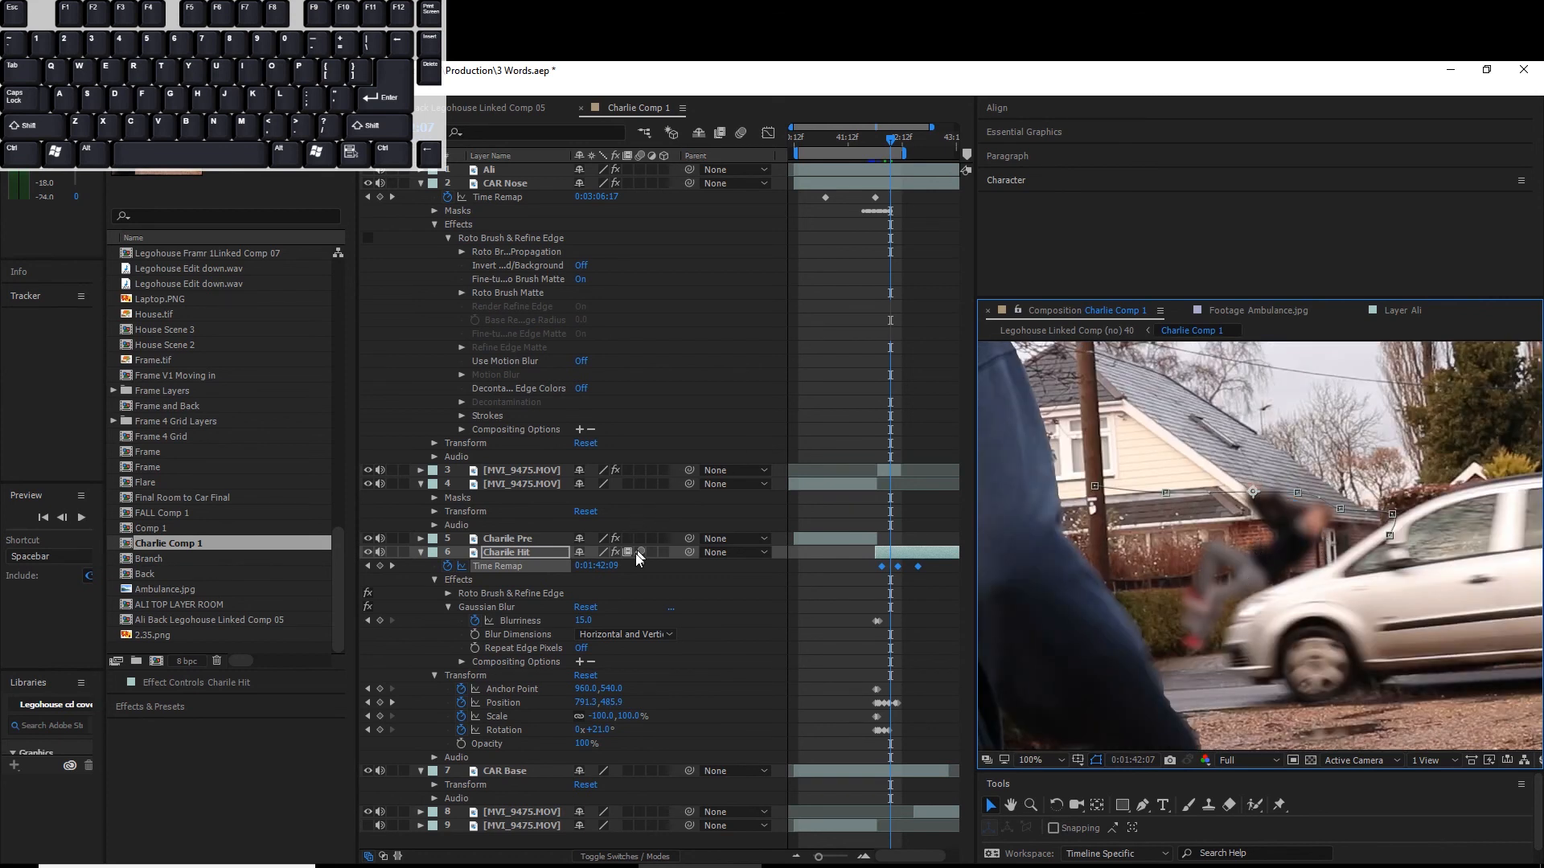
pyautogui.scroll(-4, 1243, 534)
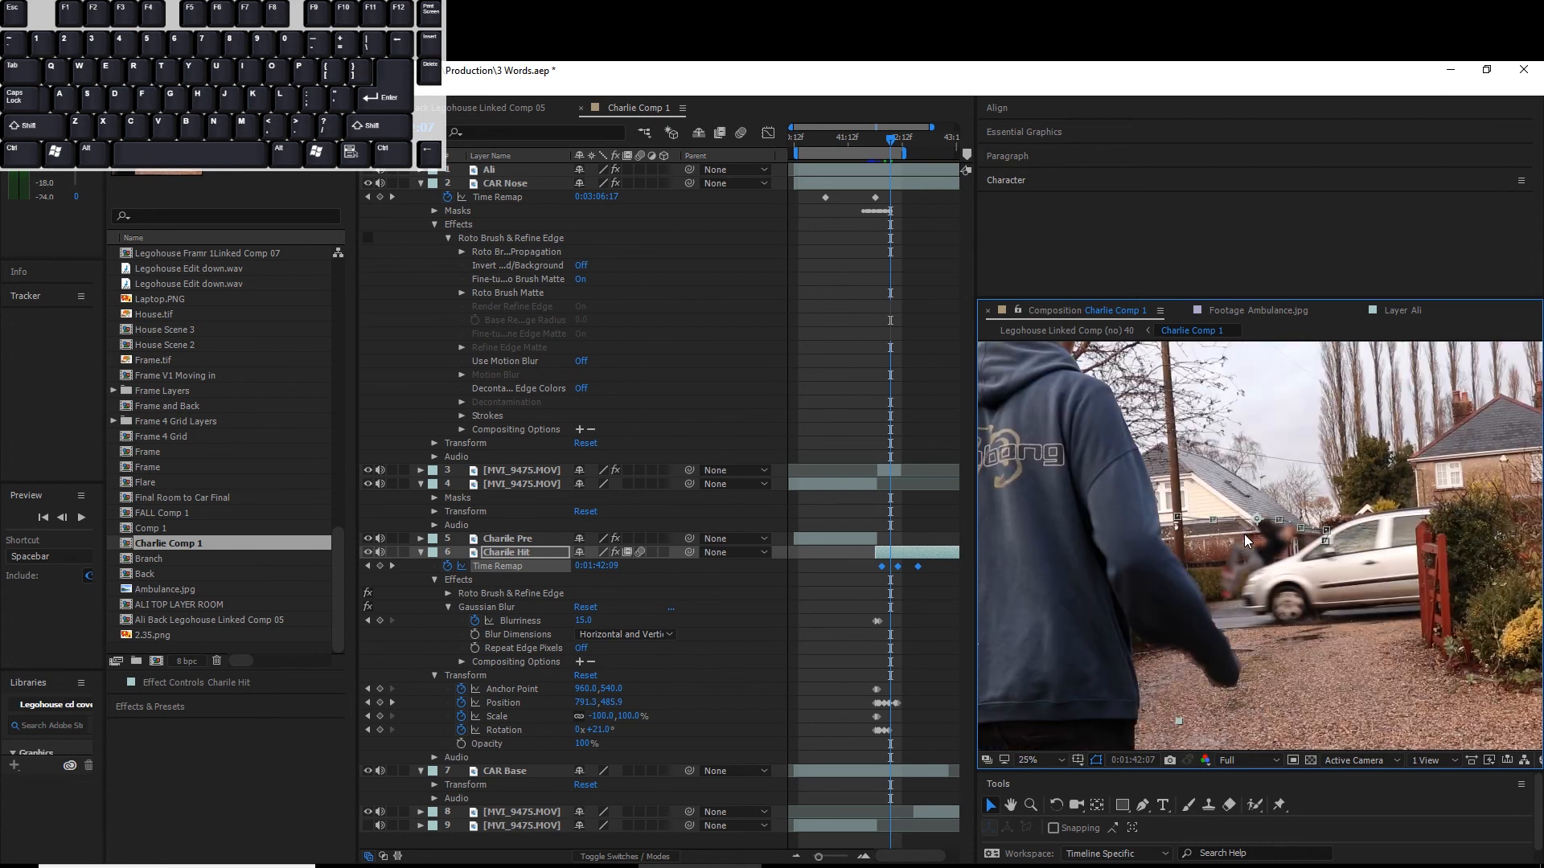